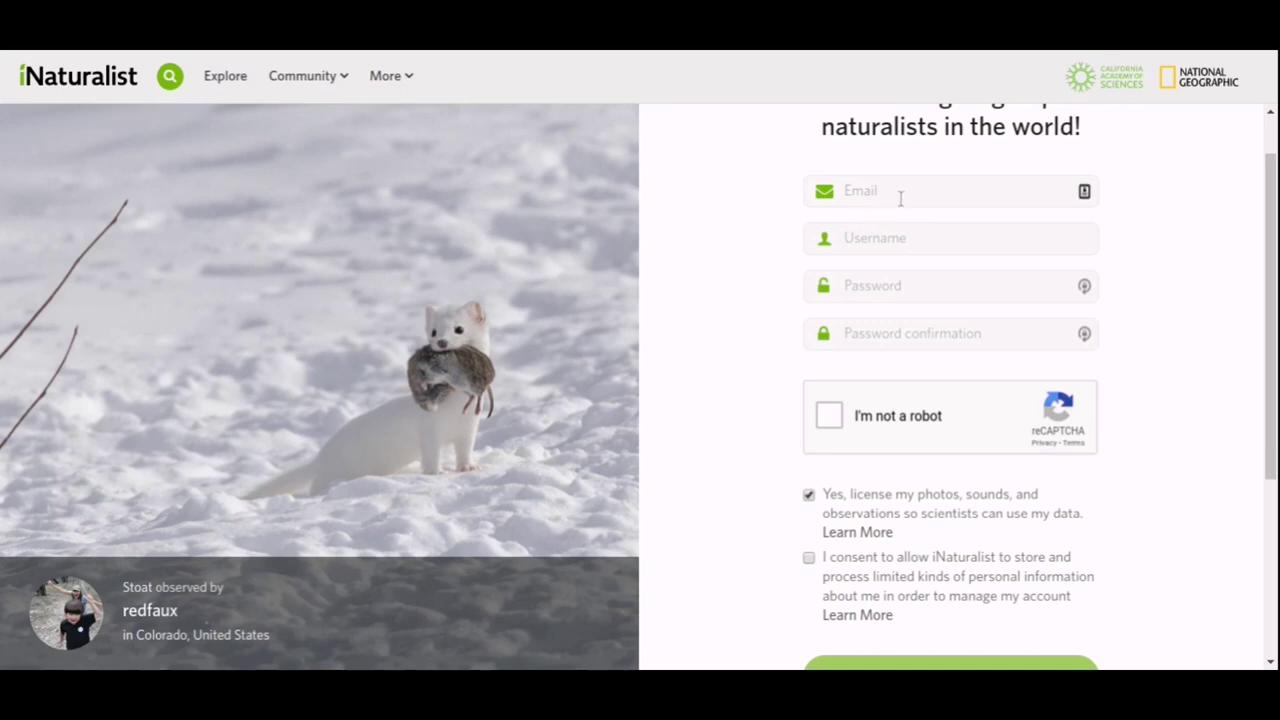
Autofill the sign-up e-mail address and enter a username.
left_click(903, 198)
left_click(903, 206)
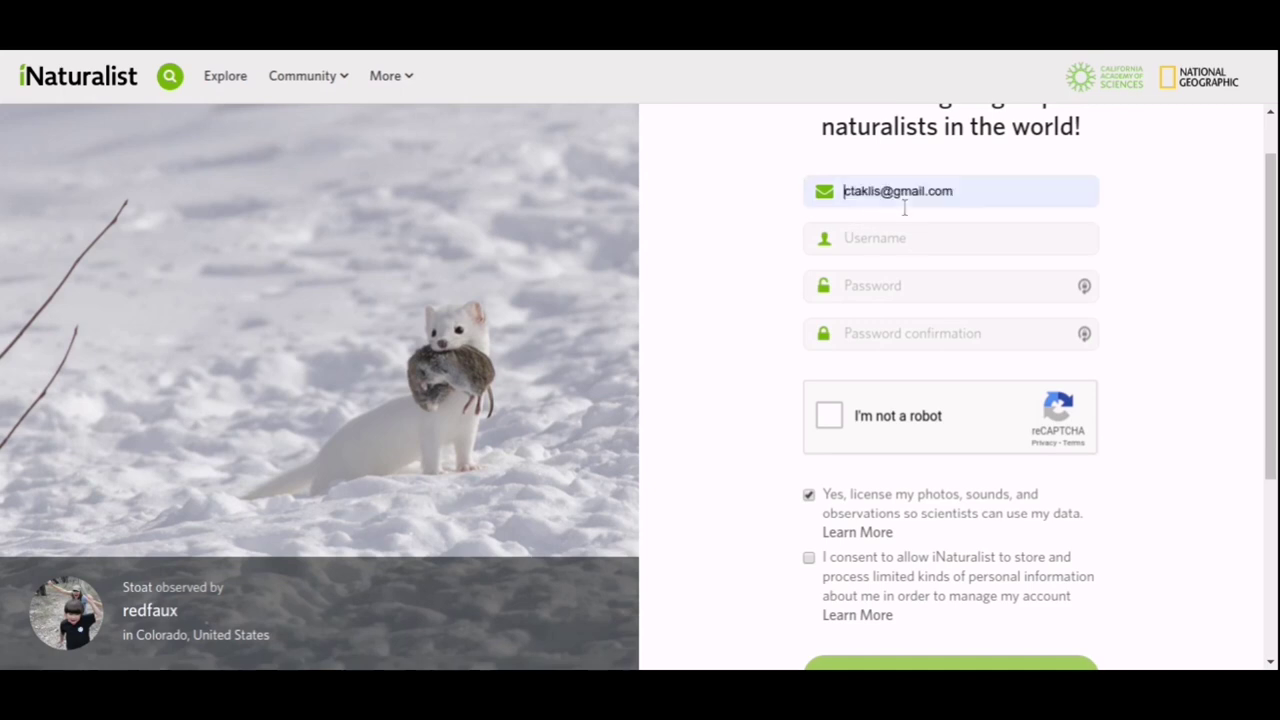
left_click(905, 237)
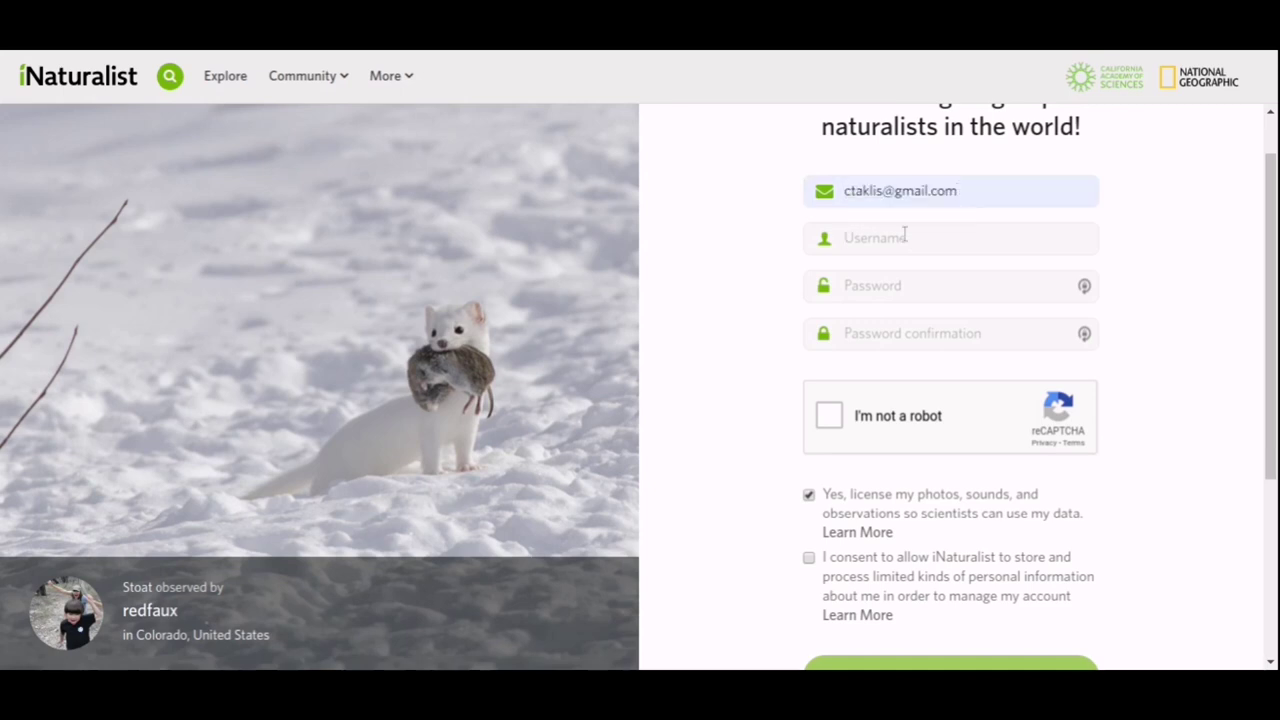
Enter the account password and its confirmation, then start the I'm not a robot check.
key("Tab")
type("***")
left_click(900, 326)
type("*********")
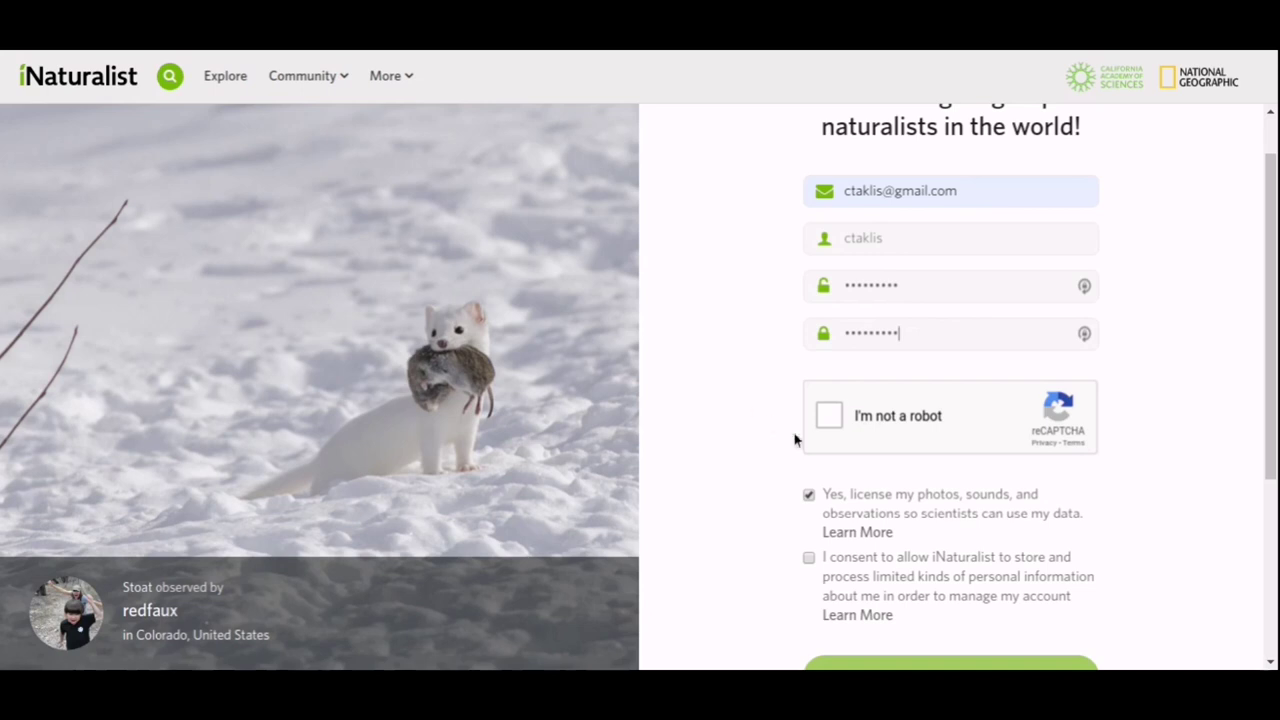
left_click(829, 417)
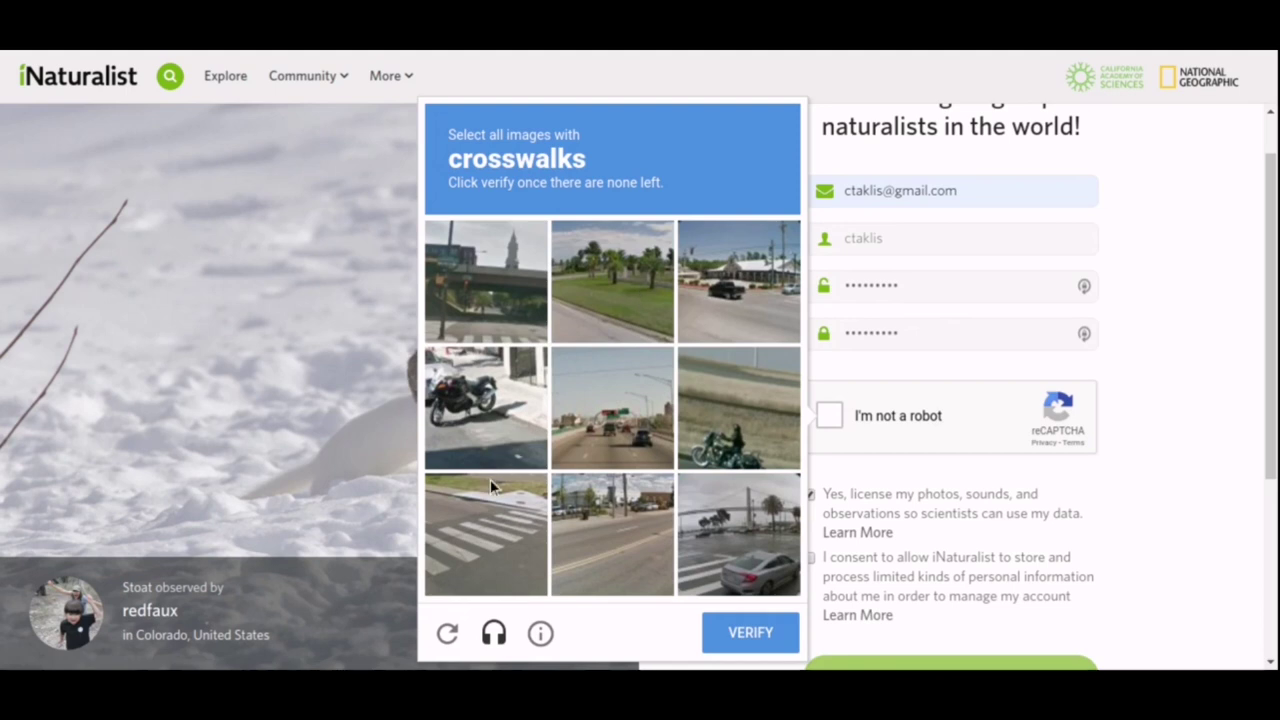
Select the four crosswalk tiles and verify the image challenge.
left_click(494, 509)
left_click(702, 530)
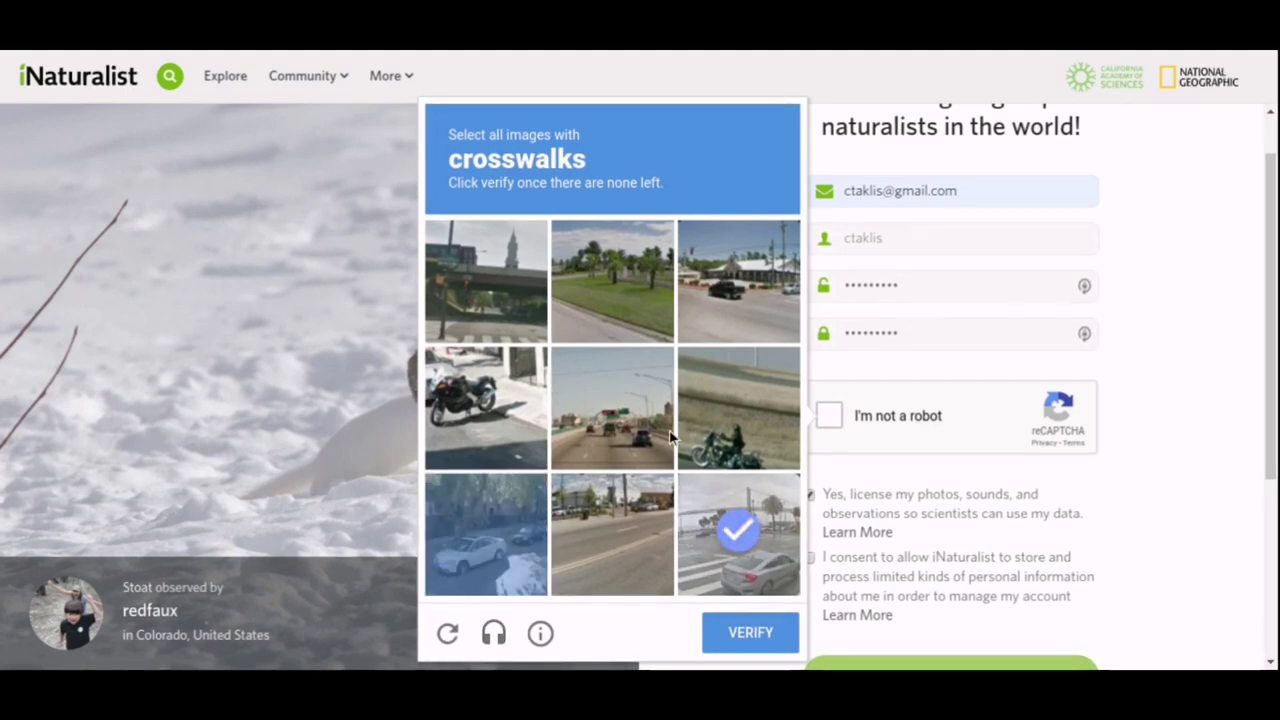
left_click(514, 276)
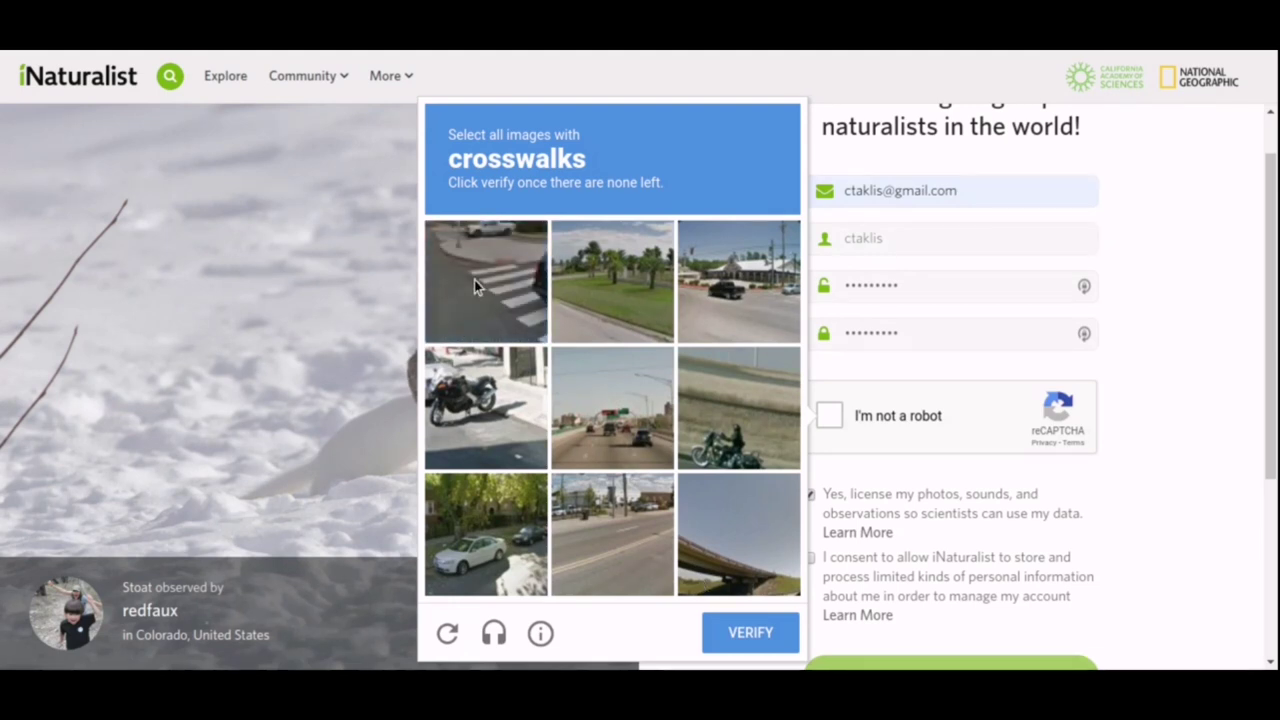
left_click(474, 280)
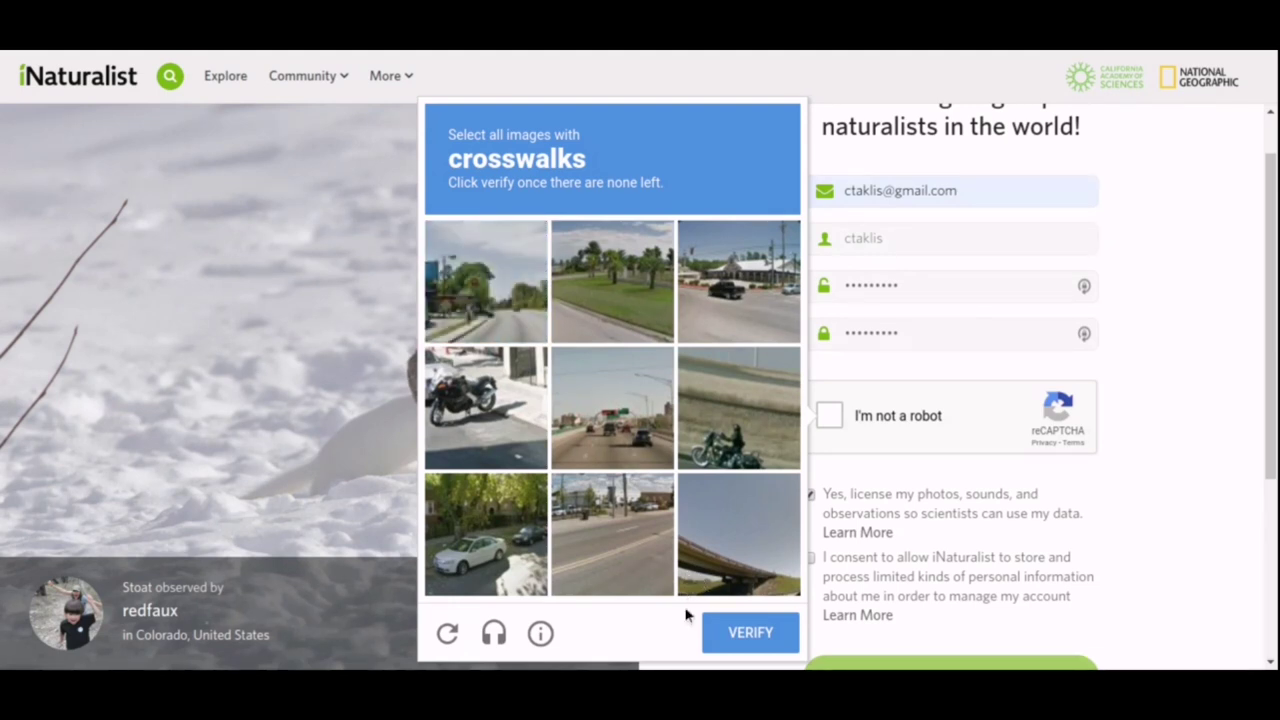
left_click(720, 638)
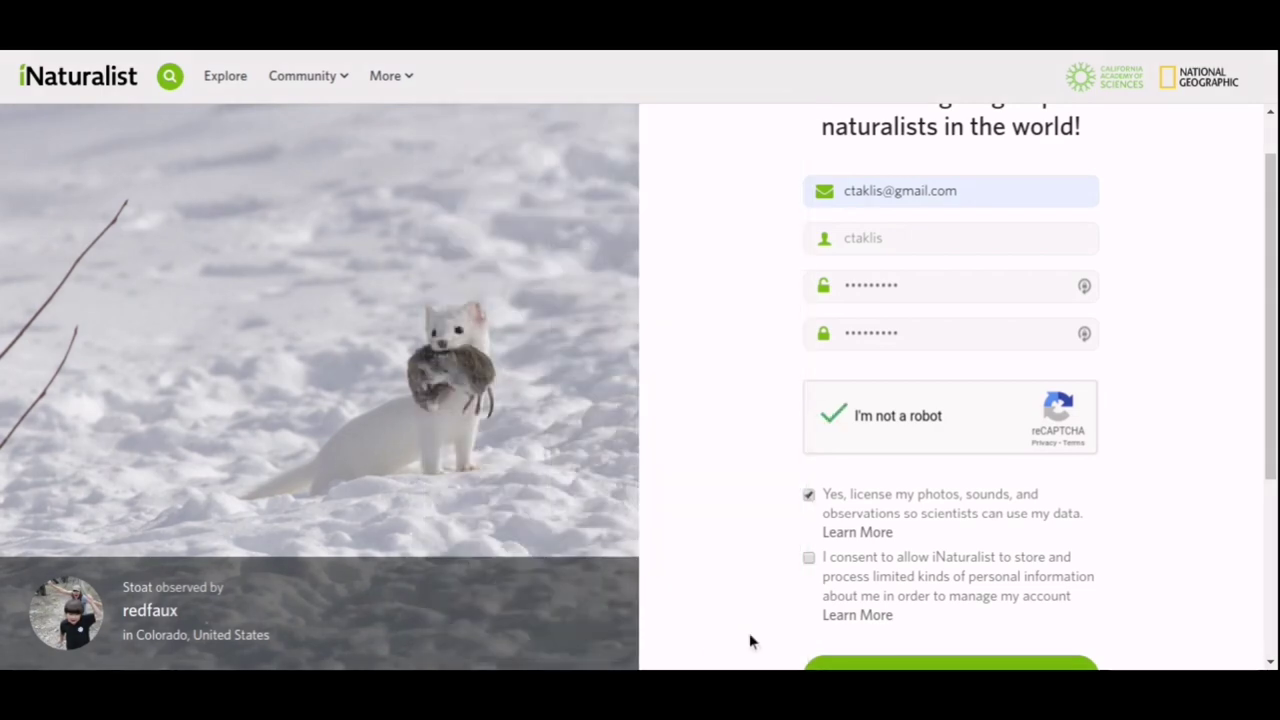
Tick the consent to let iNaturalist store personal information.
scroll(749, 351, "down", 3)
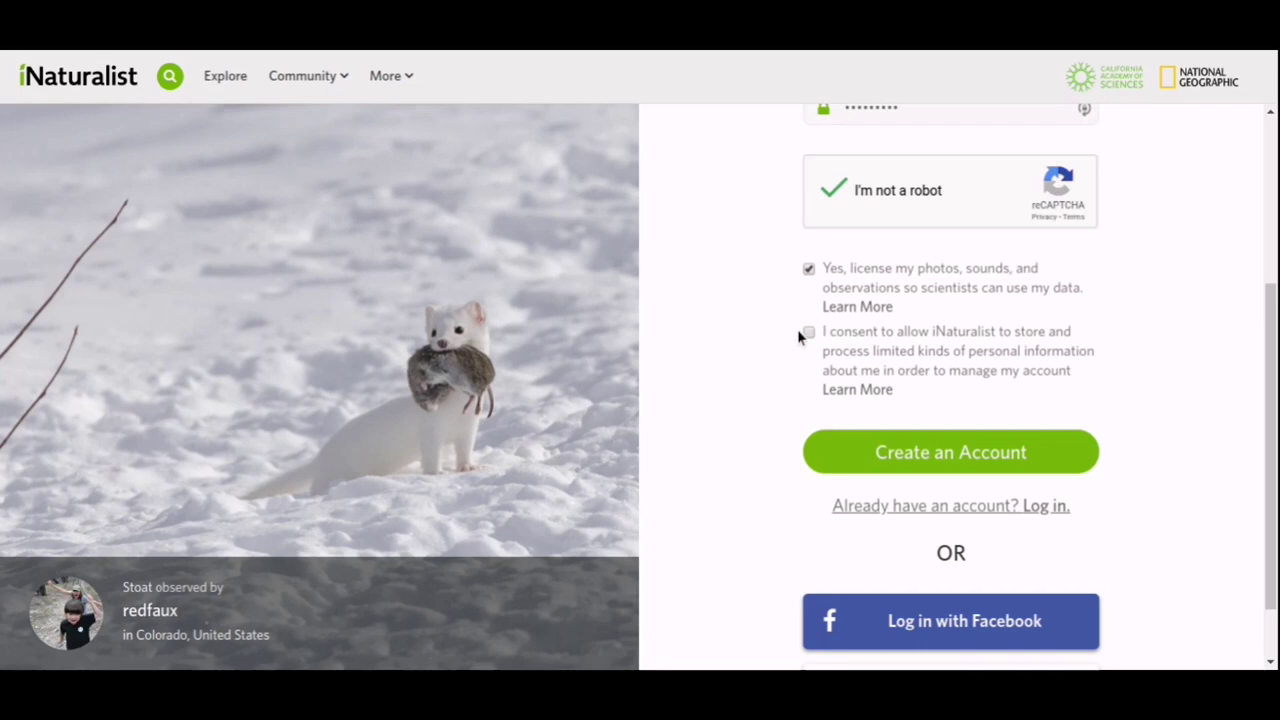
left_click(808, 332)
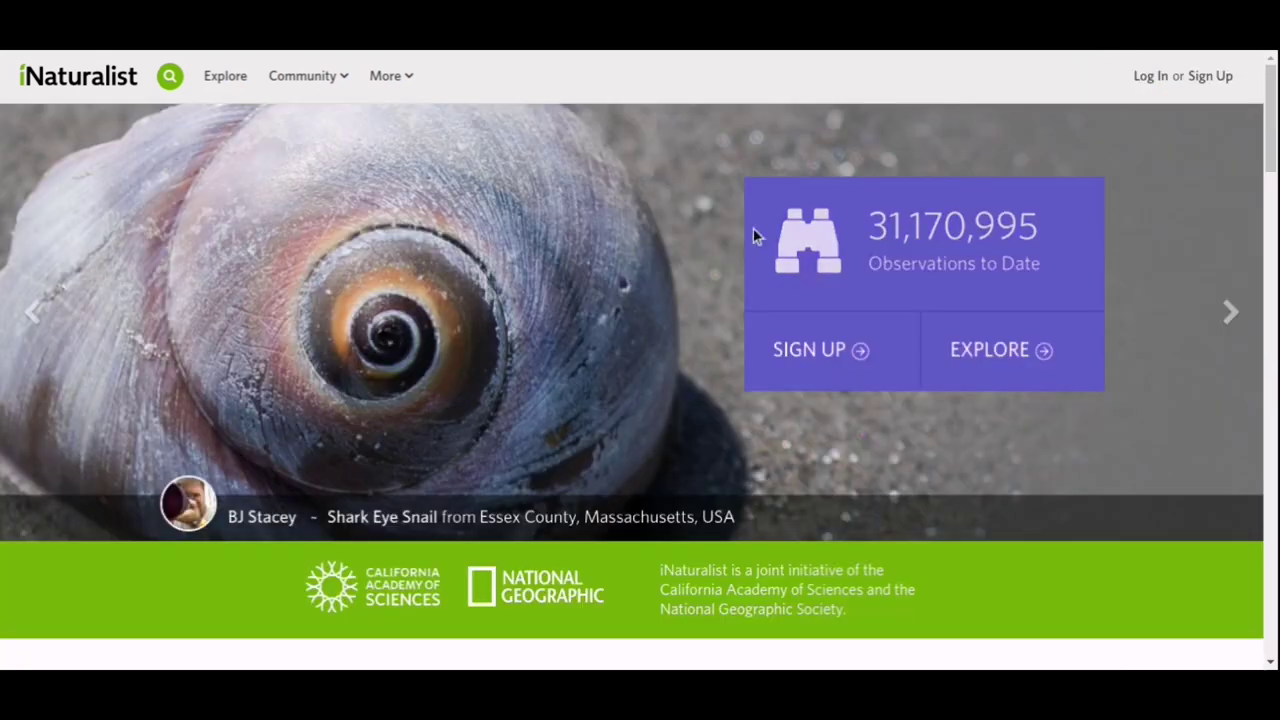
Go to the Log In page and tick Remember me.
left_click(1140, 80)
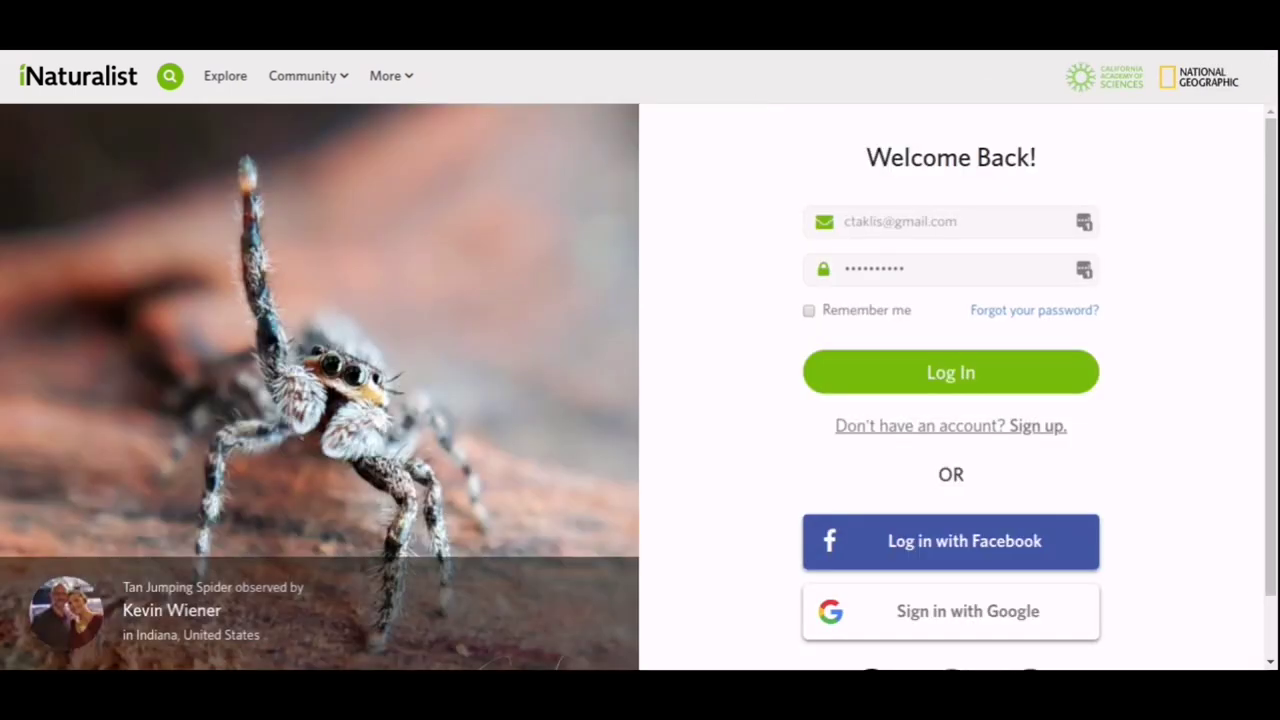
left_click(818, 313)
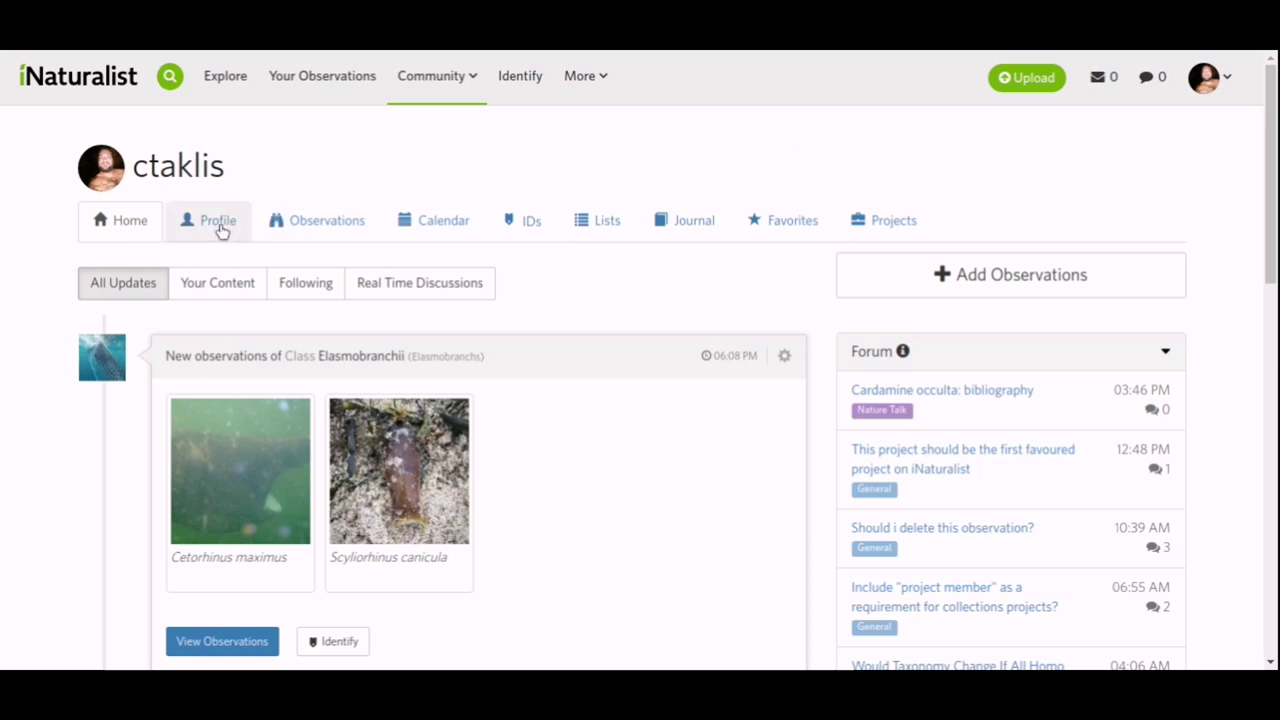
Check the account menu, dismiss it, and go to the Upload page.
left_click(1214, 94)
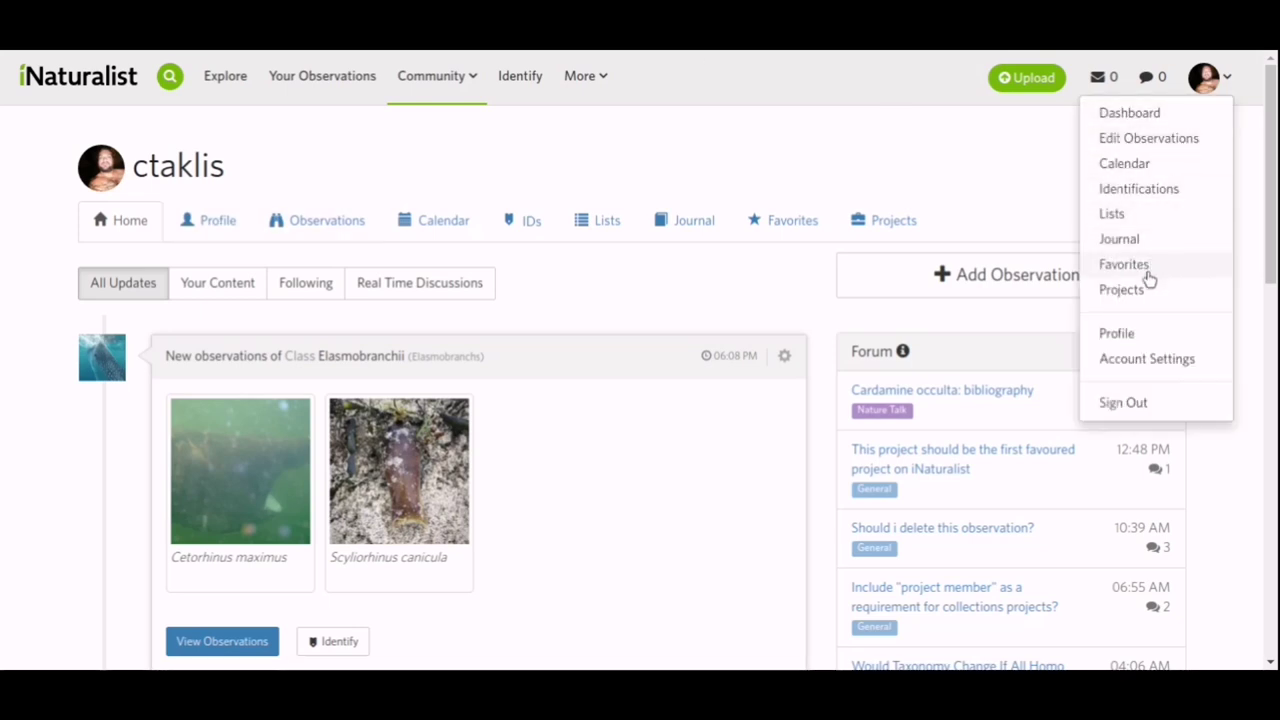
left_click(1151, 337)
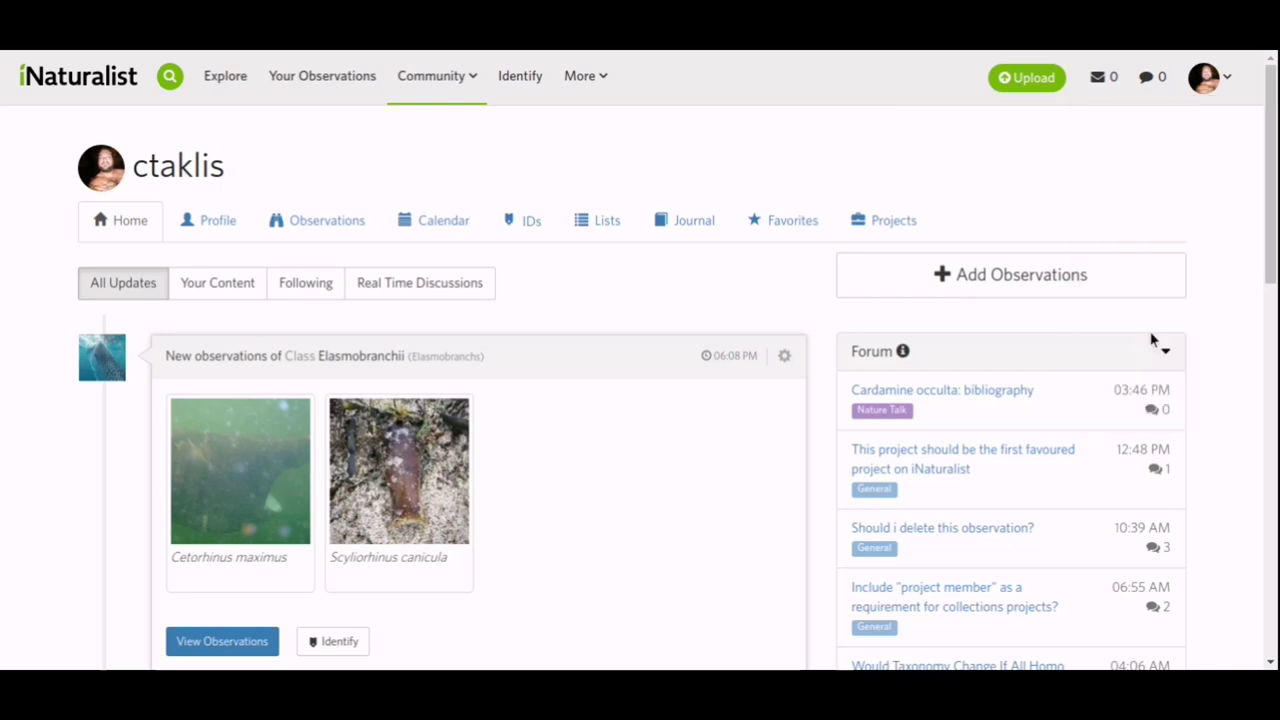
mouse_move(1213, 77)
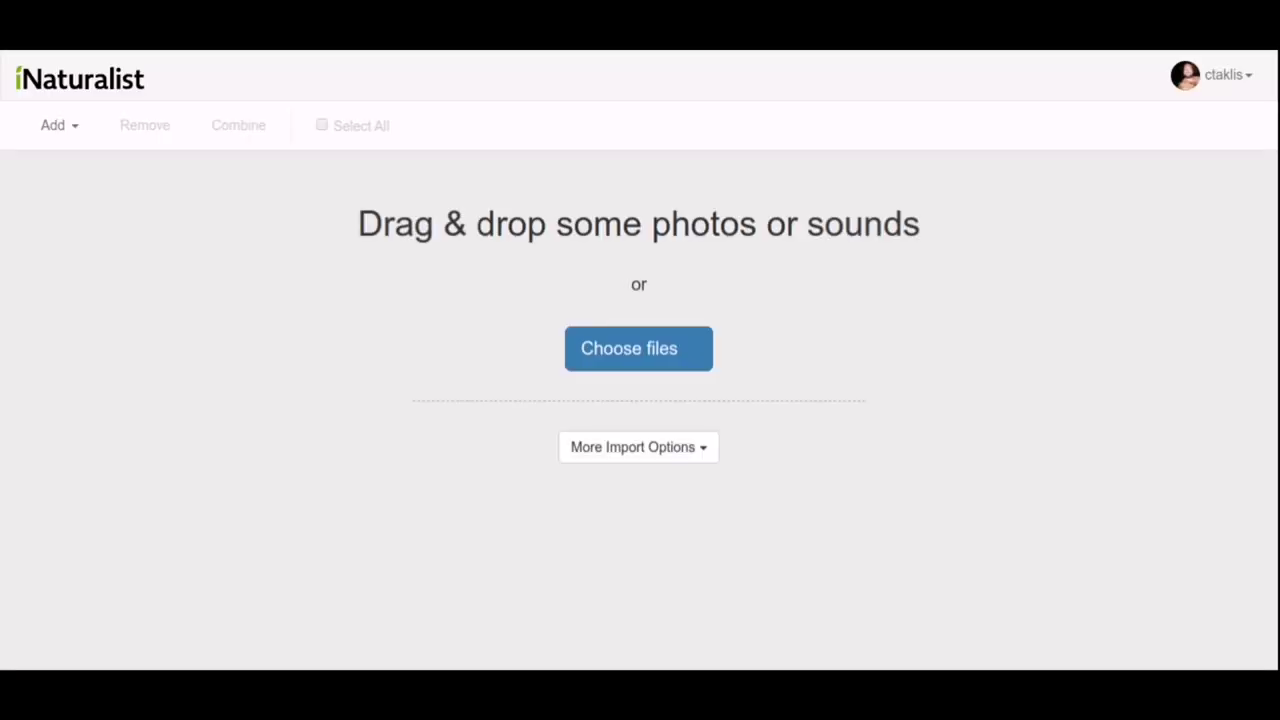
Add and preview two snail photos, combine them into one observation, and open its location.
left_click(645, 352)
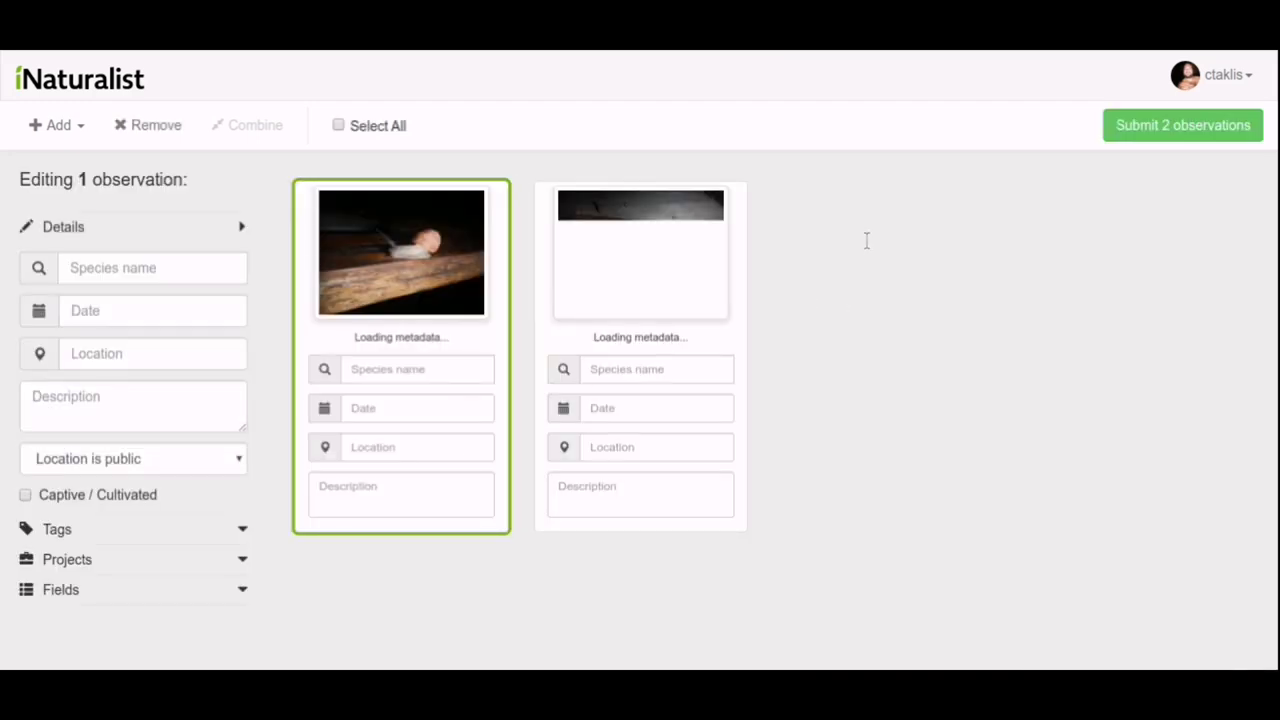
left_click(453, 245)
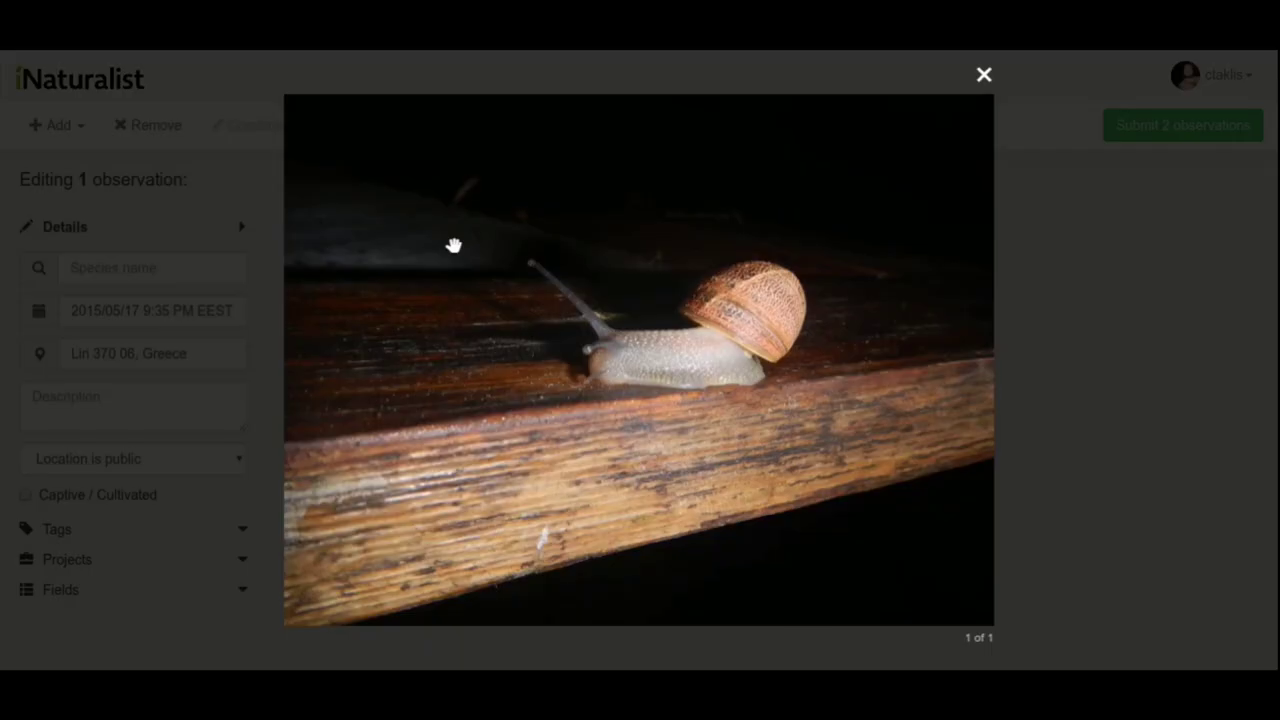
left_click(1069, 281)
left_click(675, 285)
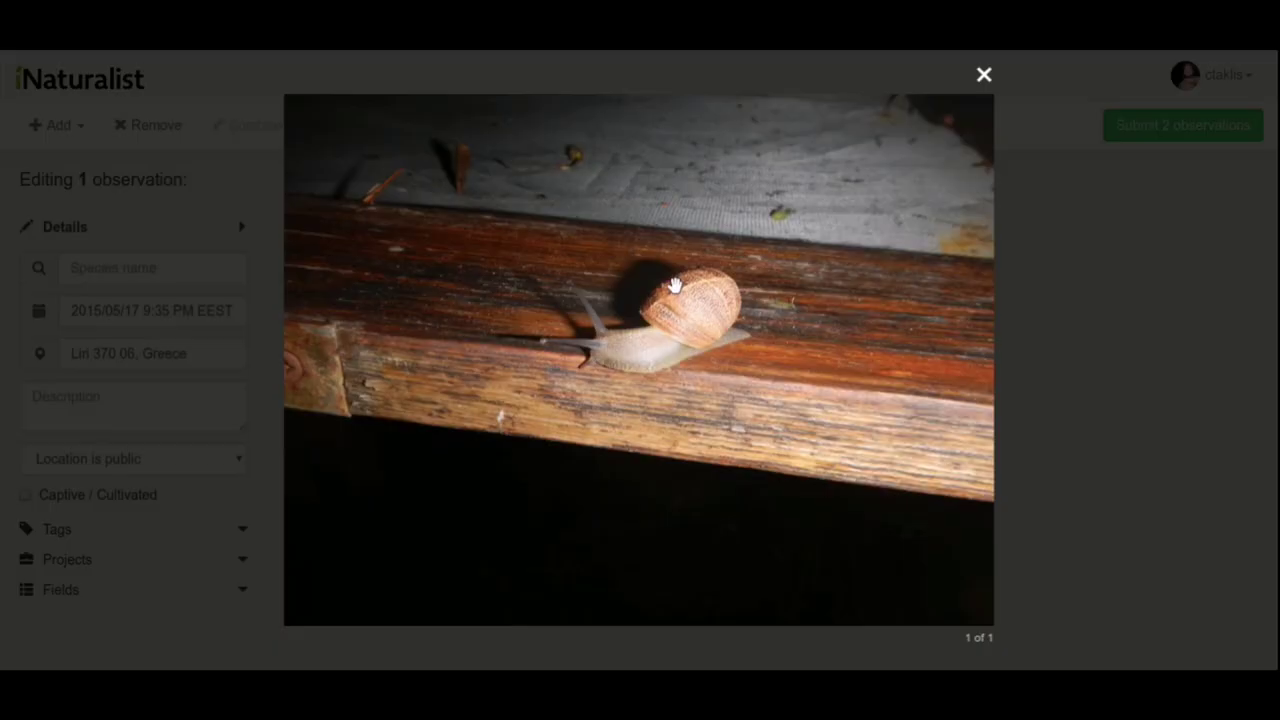
left_click(1067, 301)
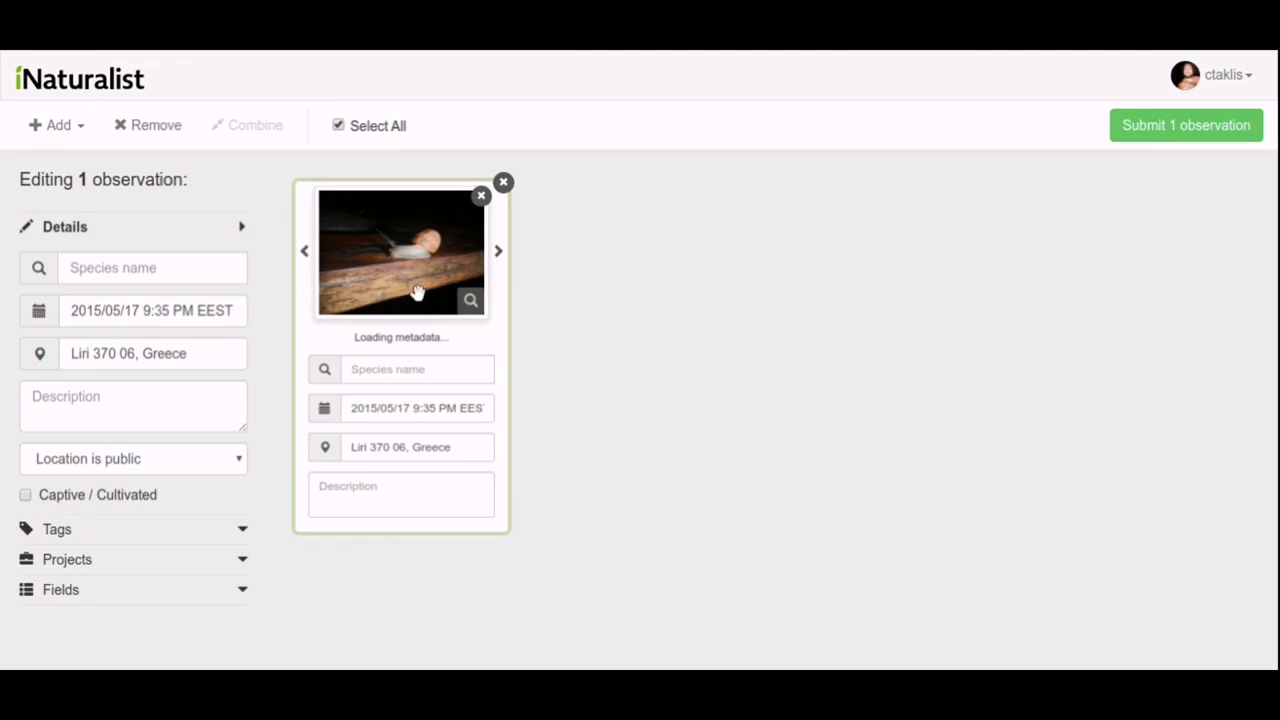
left_click(466, 447)
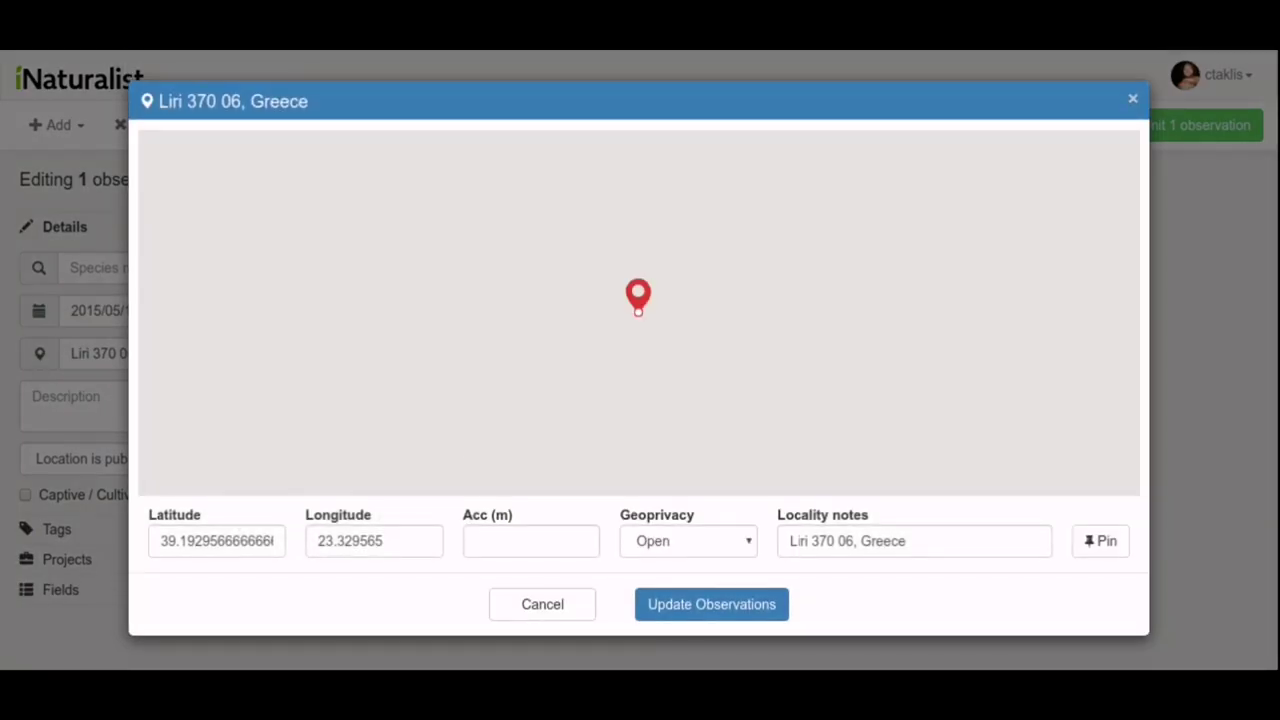
Delete '370 06, Greece' from the locality notes, leaving 'Liri', and update the observation.
double_click(822, 541)
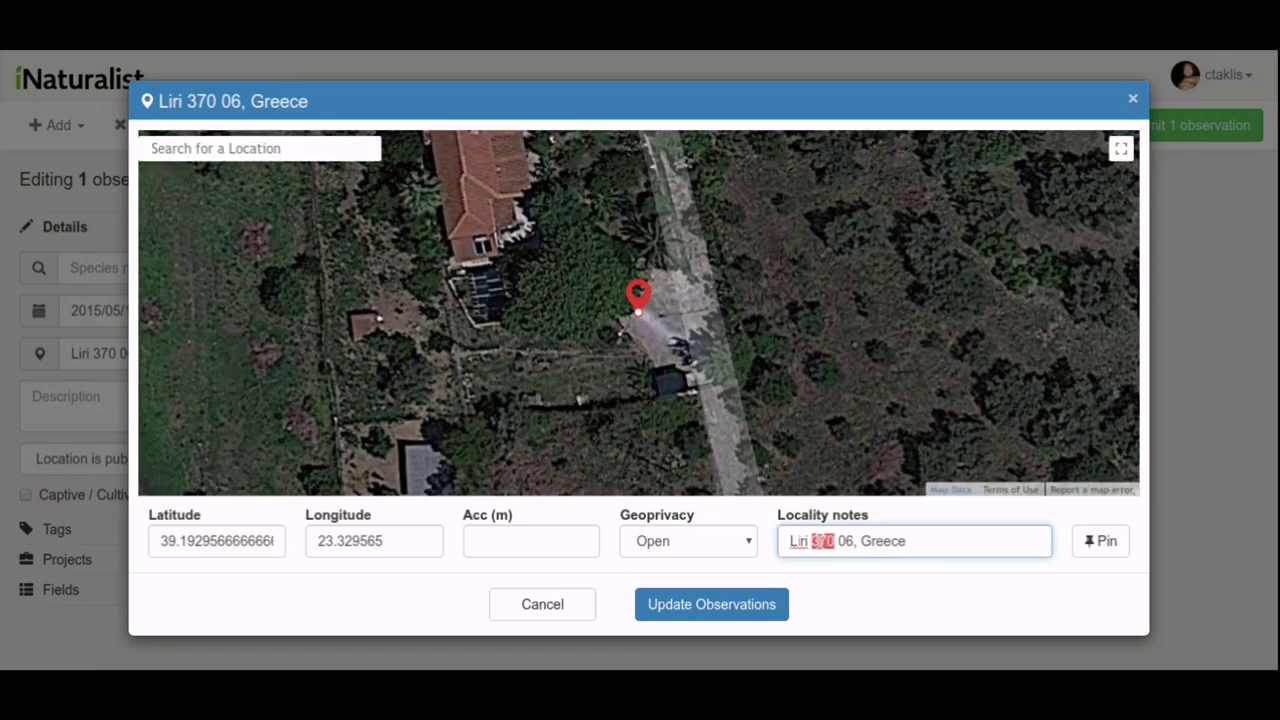
left_click_drag(822, 541, 889, 541)
key("BackSpace")
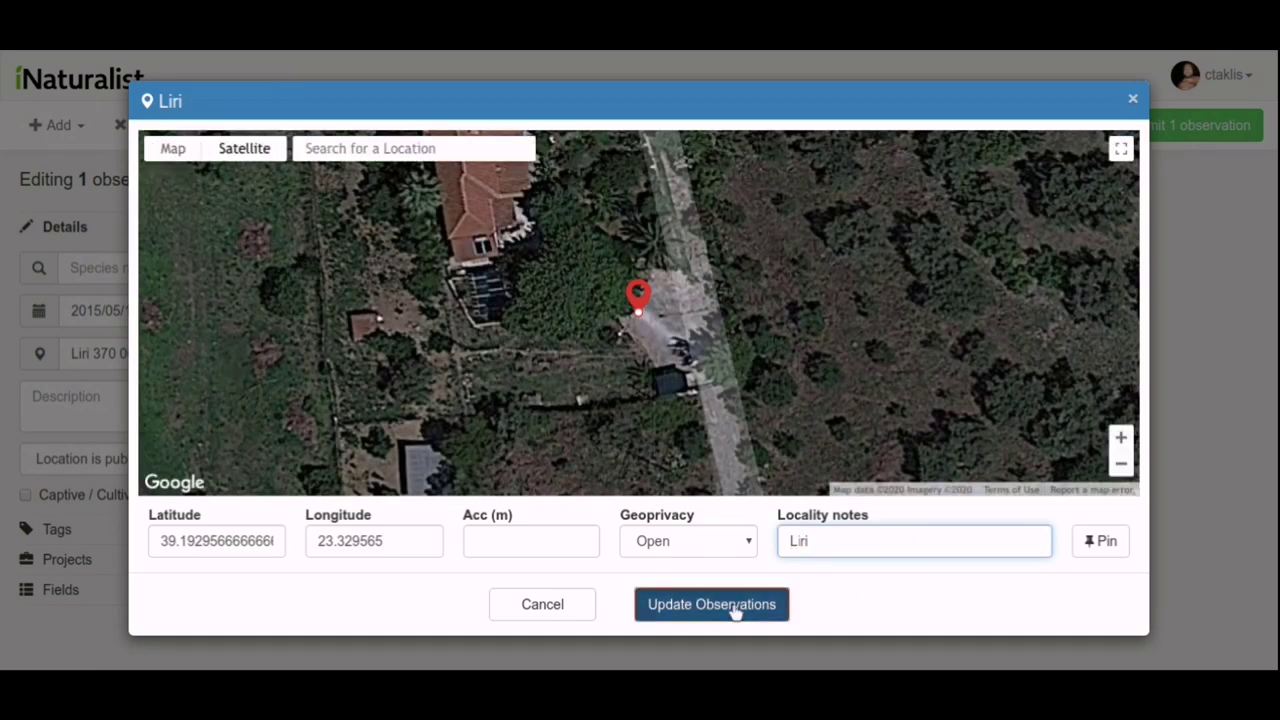
left_click(735, 612)
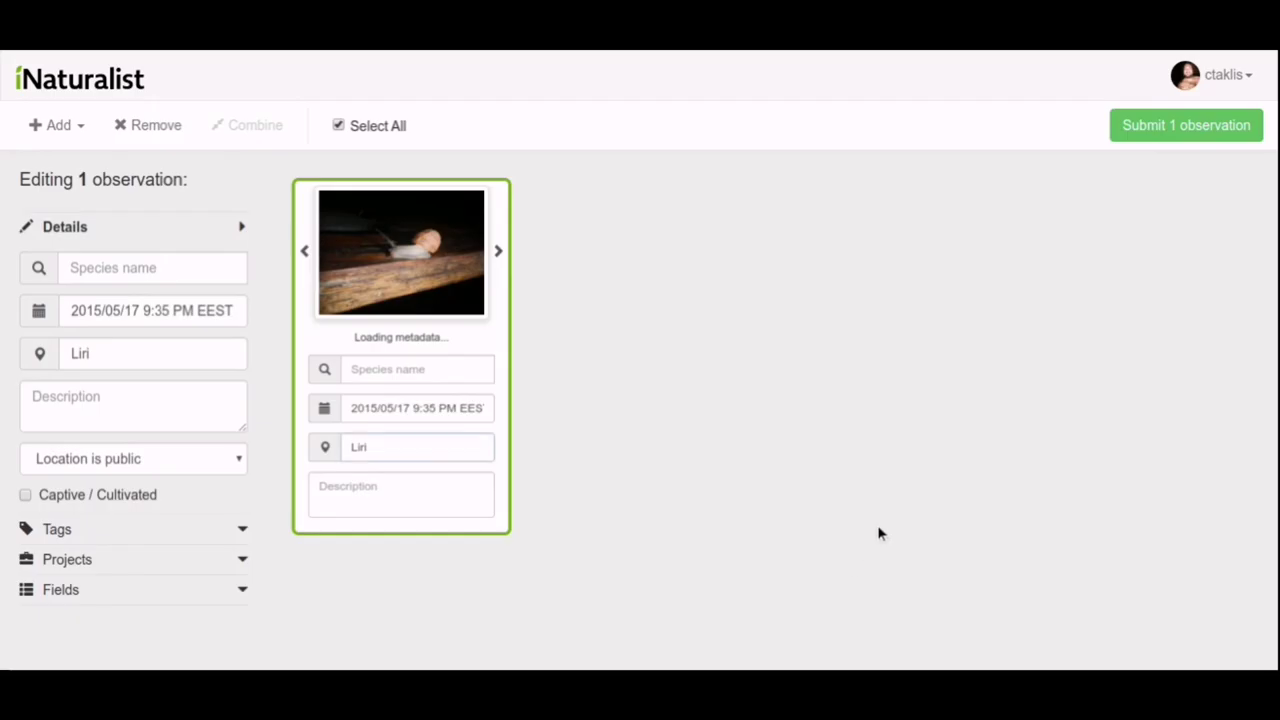
Identify the snail as Cornu aspersum from the species suggestions.
left_click(446, 370)
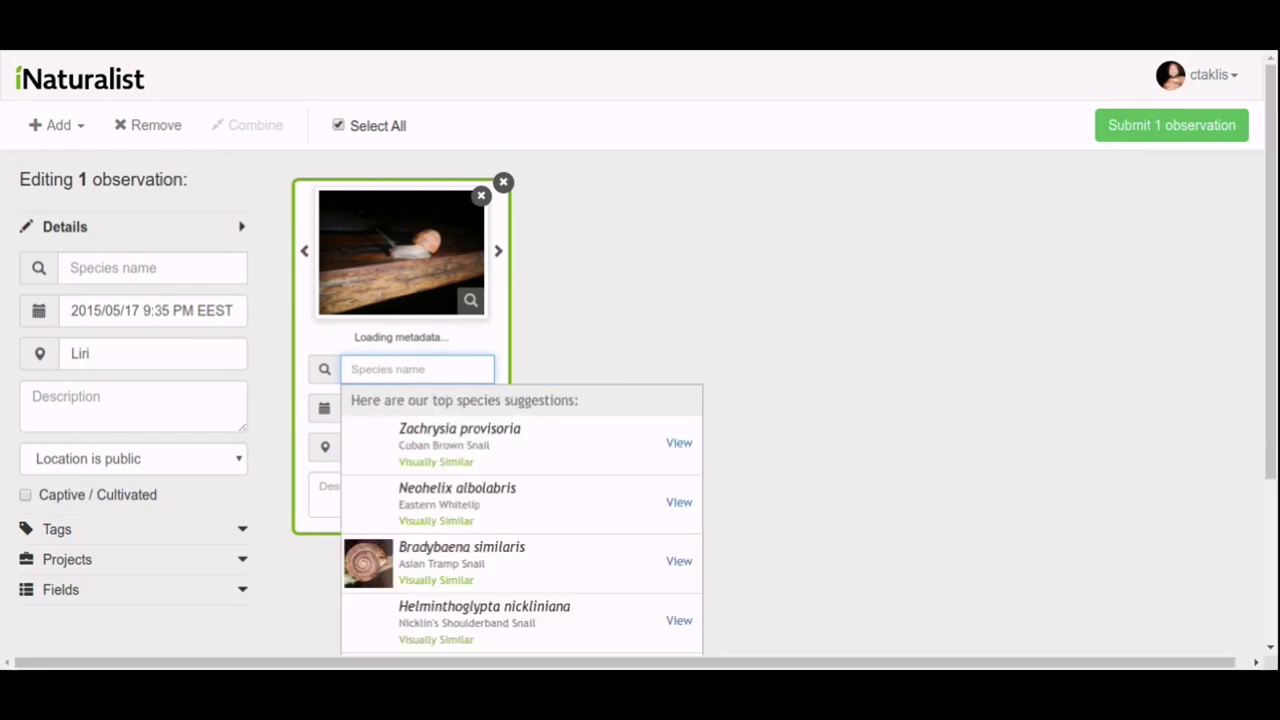
scroll(446, 372, "down", 3)
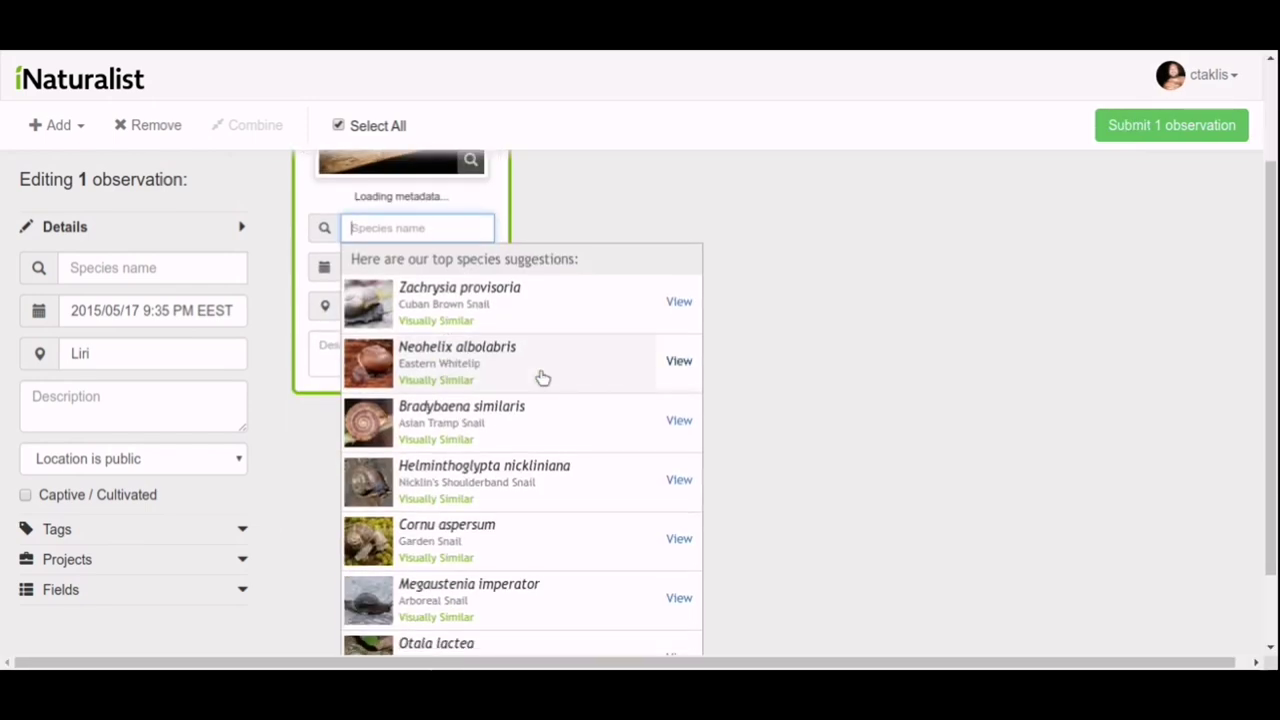
scroll(566, 402, "down", 1)
scroll(566, 402, "down", 1)
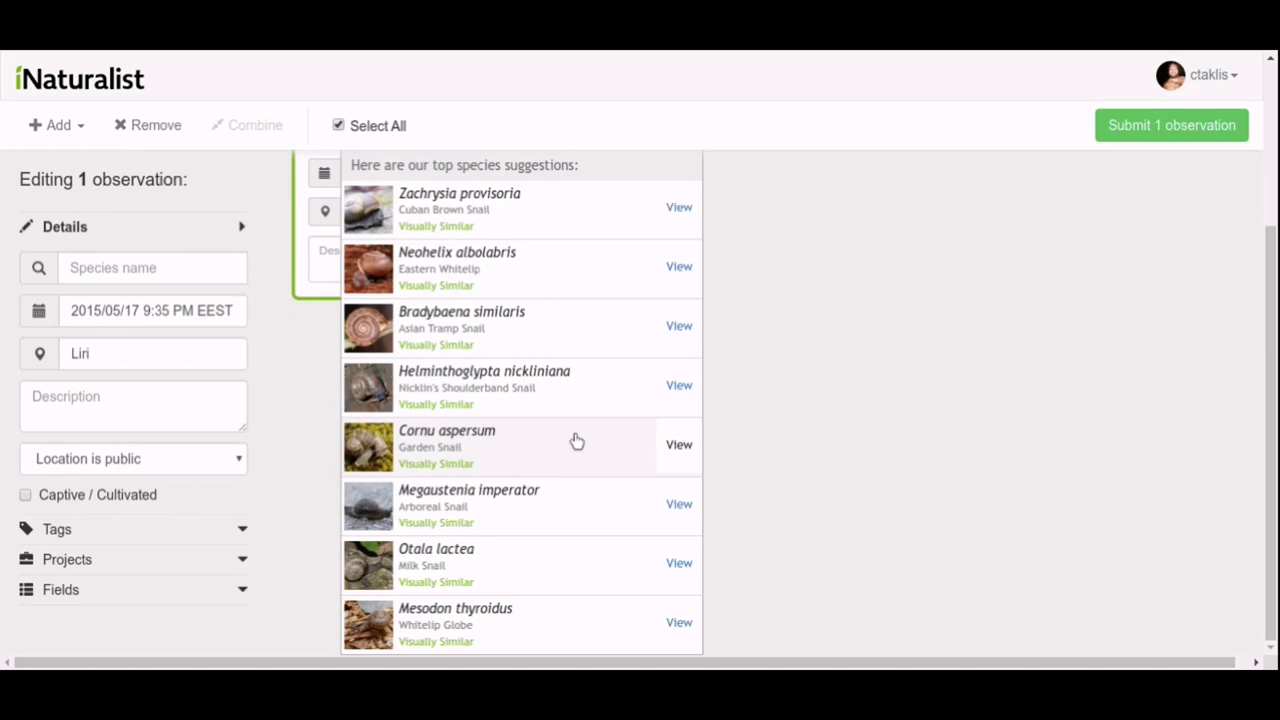
scroll(577, 441, "up", 4)
scroll(577, 441, "down", 4)
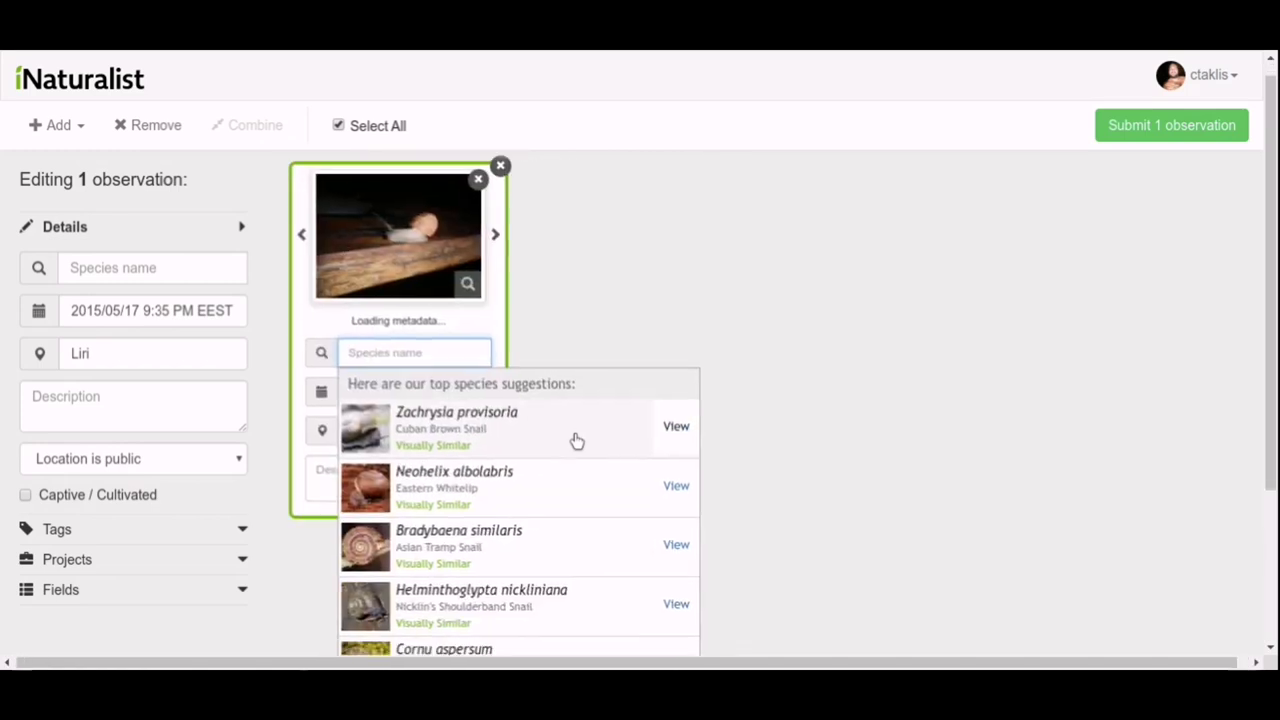
left_click(564, 446)
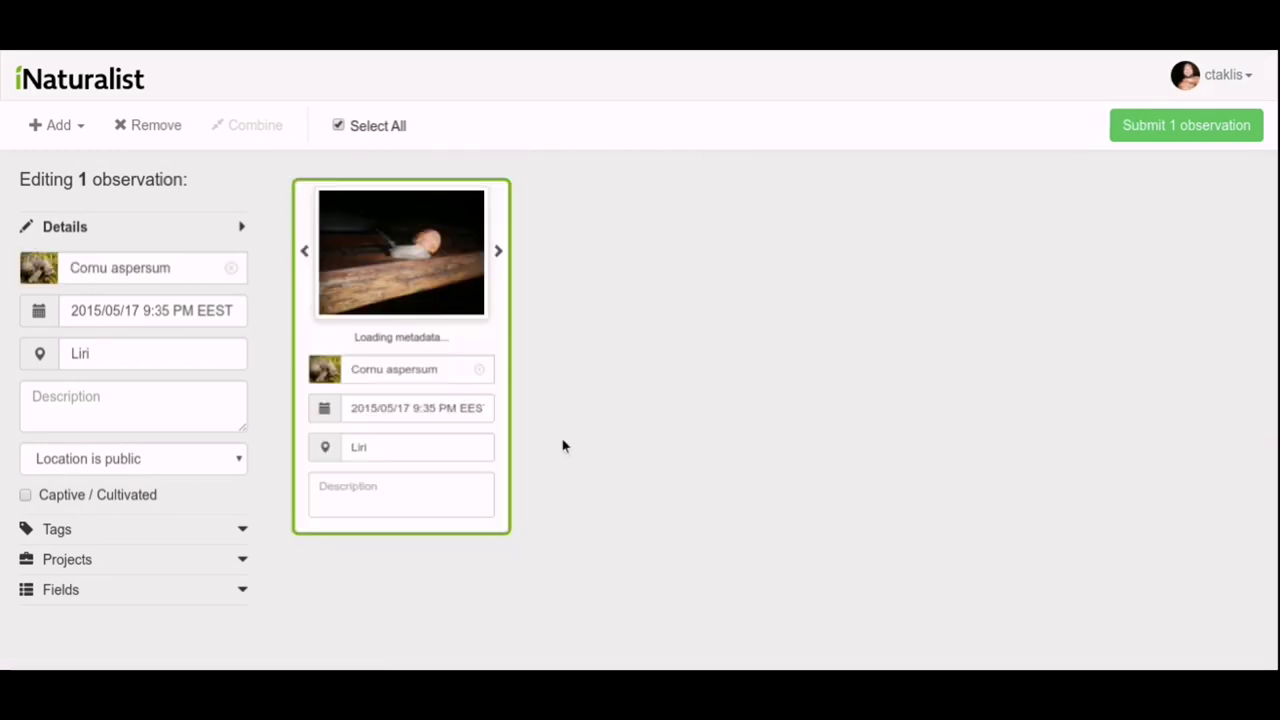
Replace the identification by searching 'snail' and choosing Gastropoda (Snails).
left_click(386, 366)
key("ctrl+a")
type("snai")
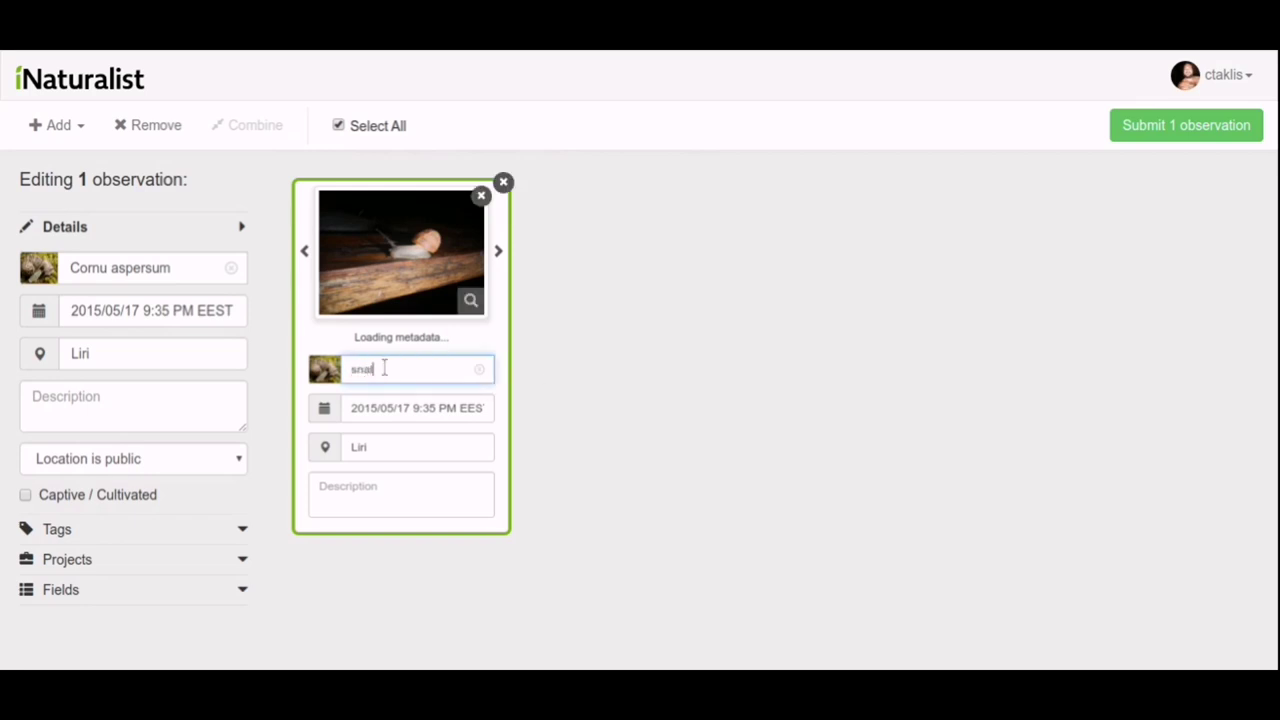
type("l")
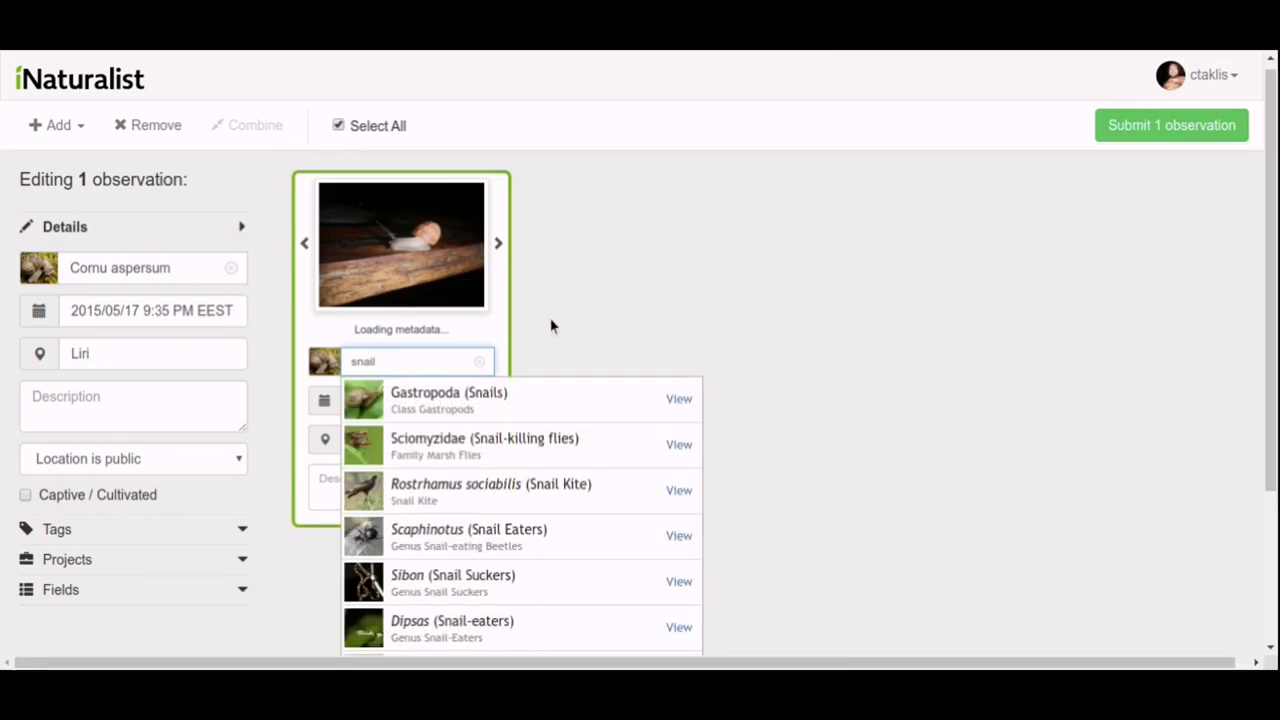
scroll(550, 326, "down", 2)
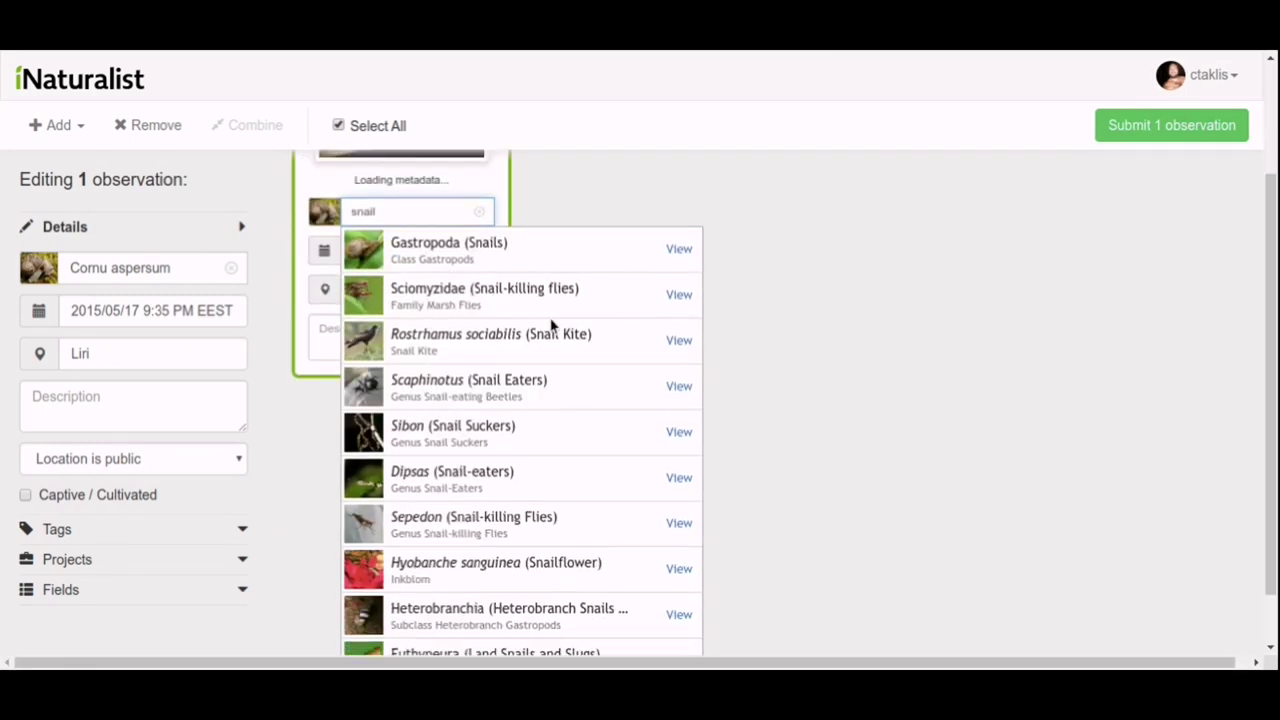
left_click(546, 245)
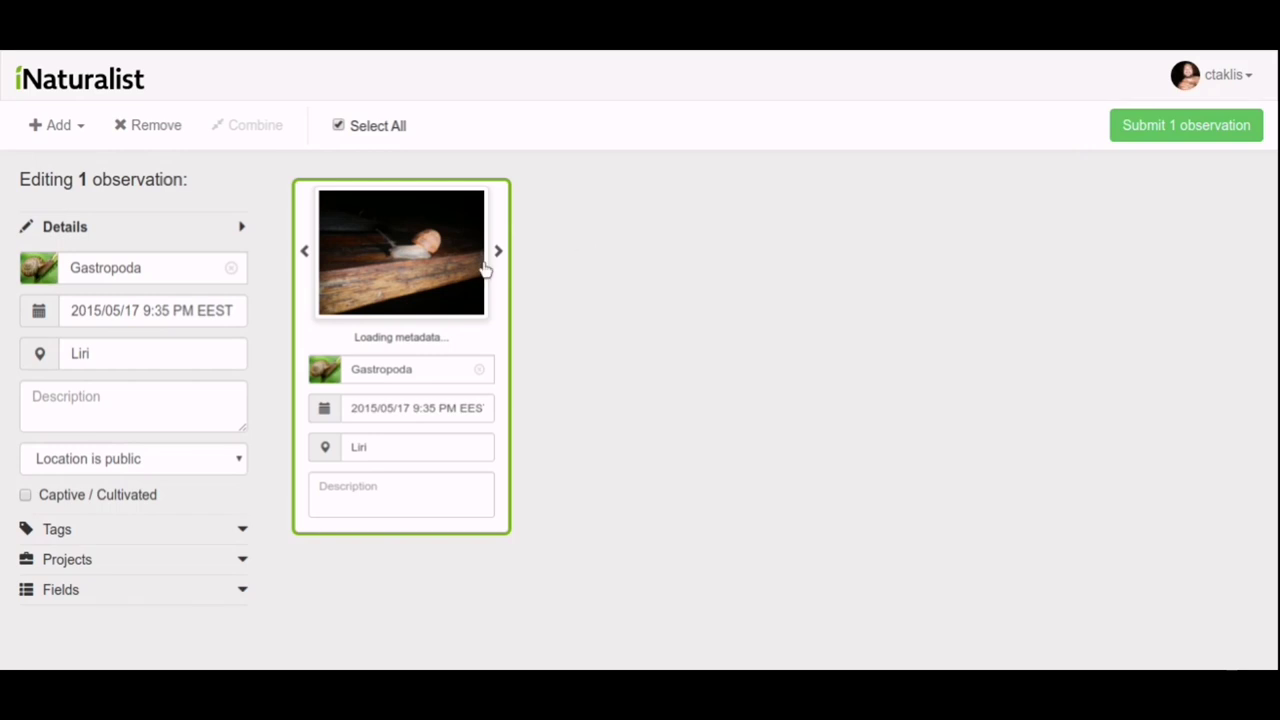
Add the tags 'snail' and 'gastropoda' to the observation.
left_click(171, 530)
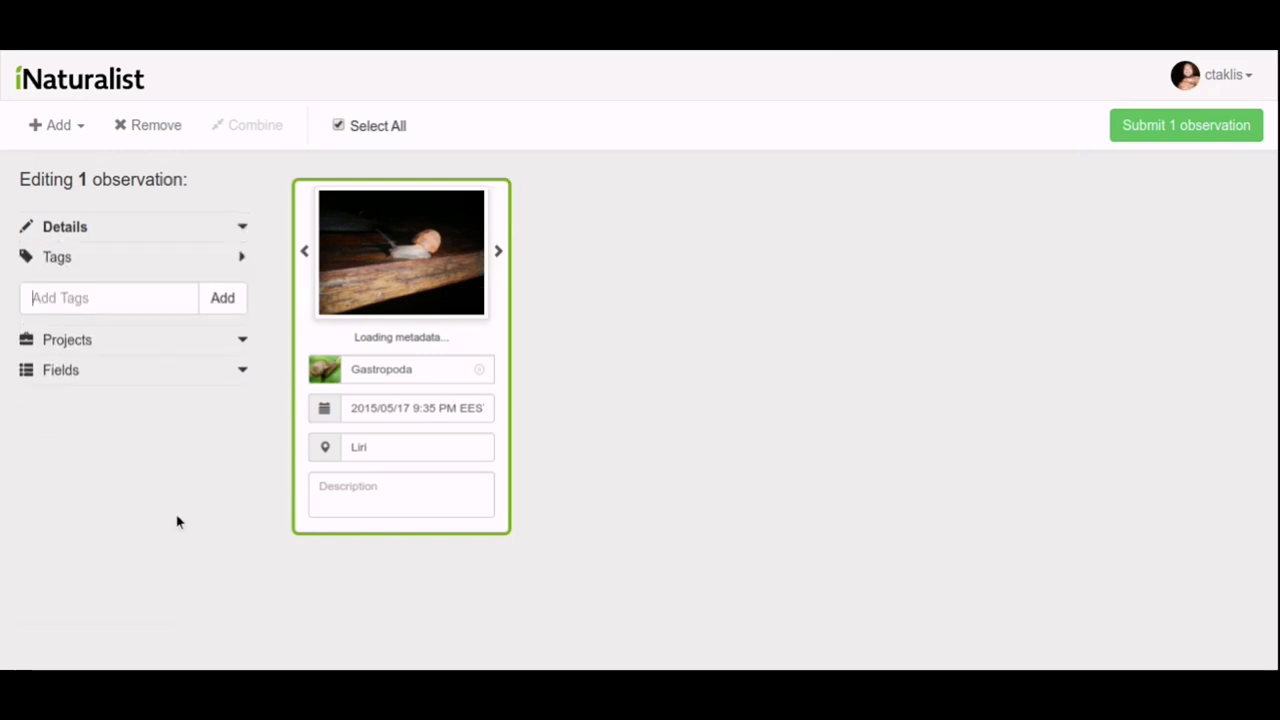
left_click(135, 300)
type("snail")
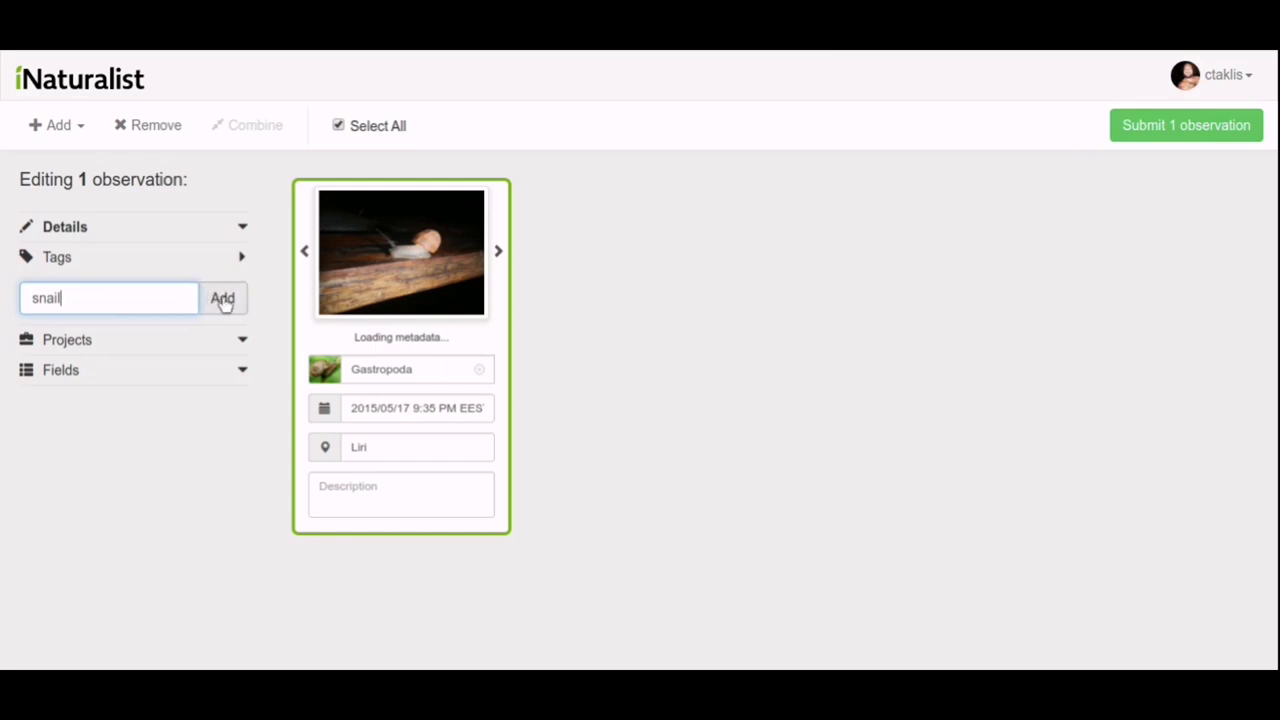
left_click(222, 297)
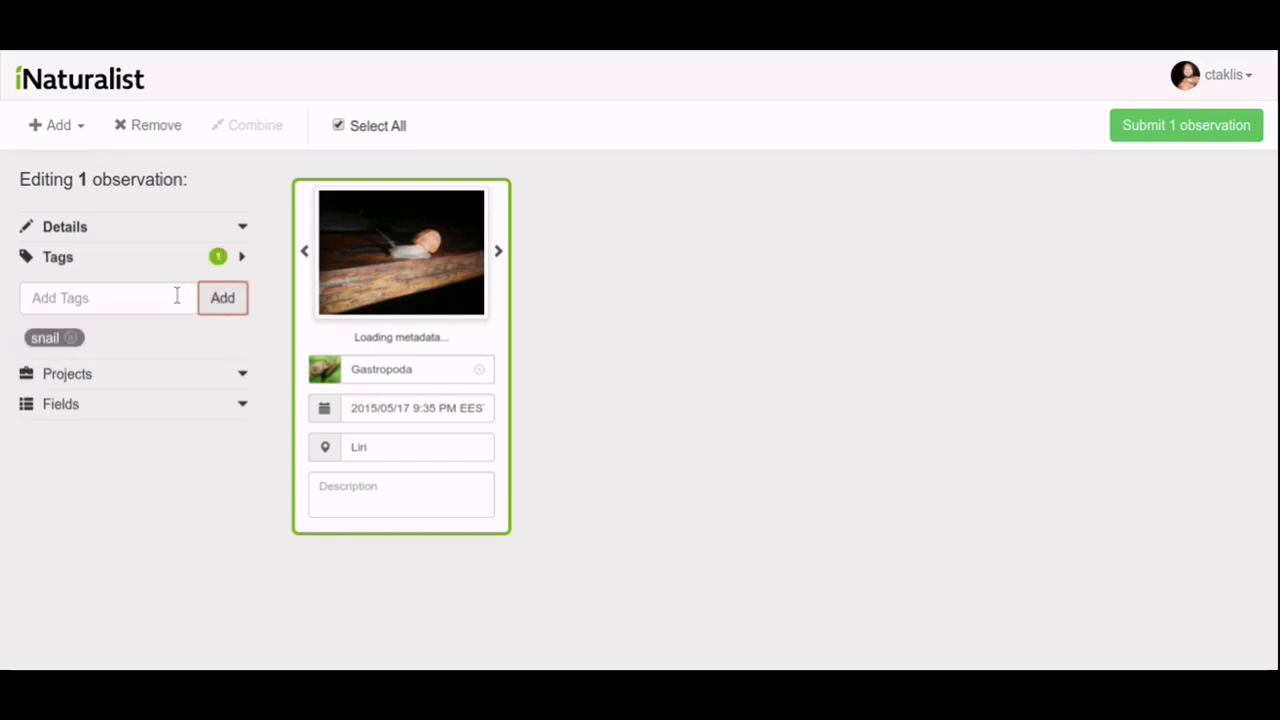
left_click(137, 298)
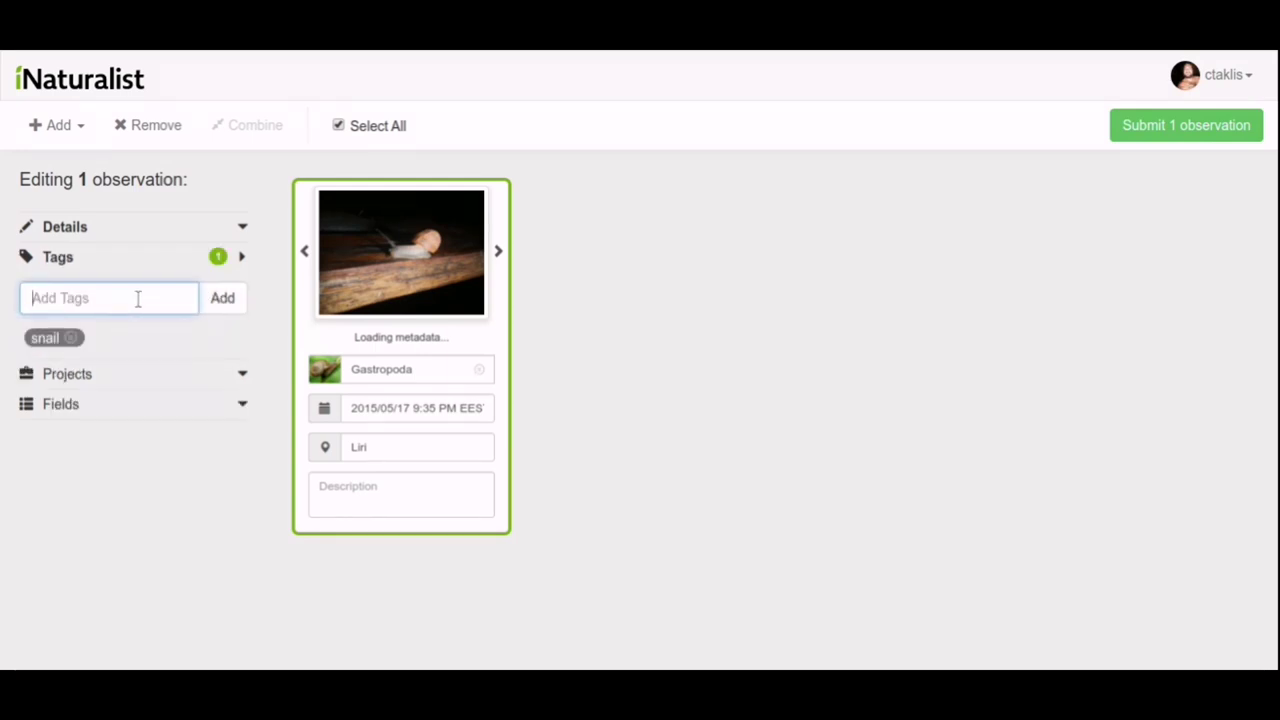
type("gastropoda")
left_click(221, 300)
left_click(197, 375)
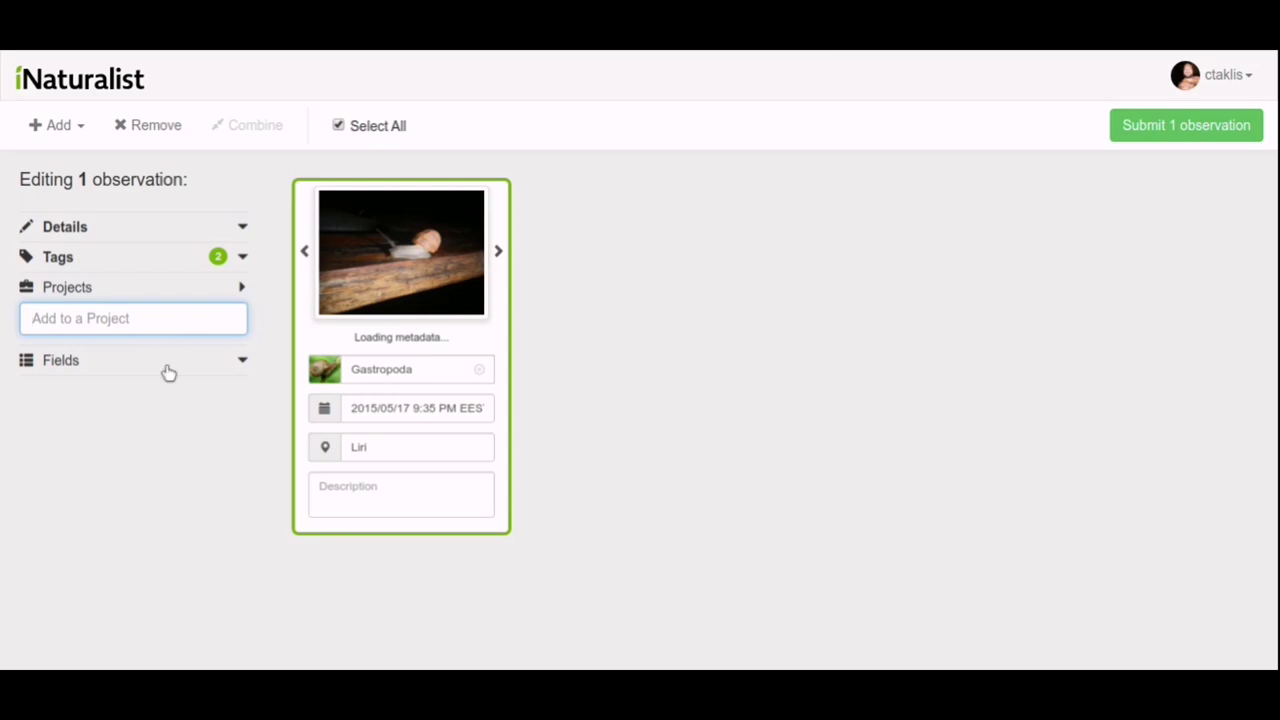
Add the 'Abundance | Anzahl Ind.' field with value 1, then submit the observation.
left_click(166, 368)
left_click(191, 352)
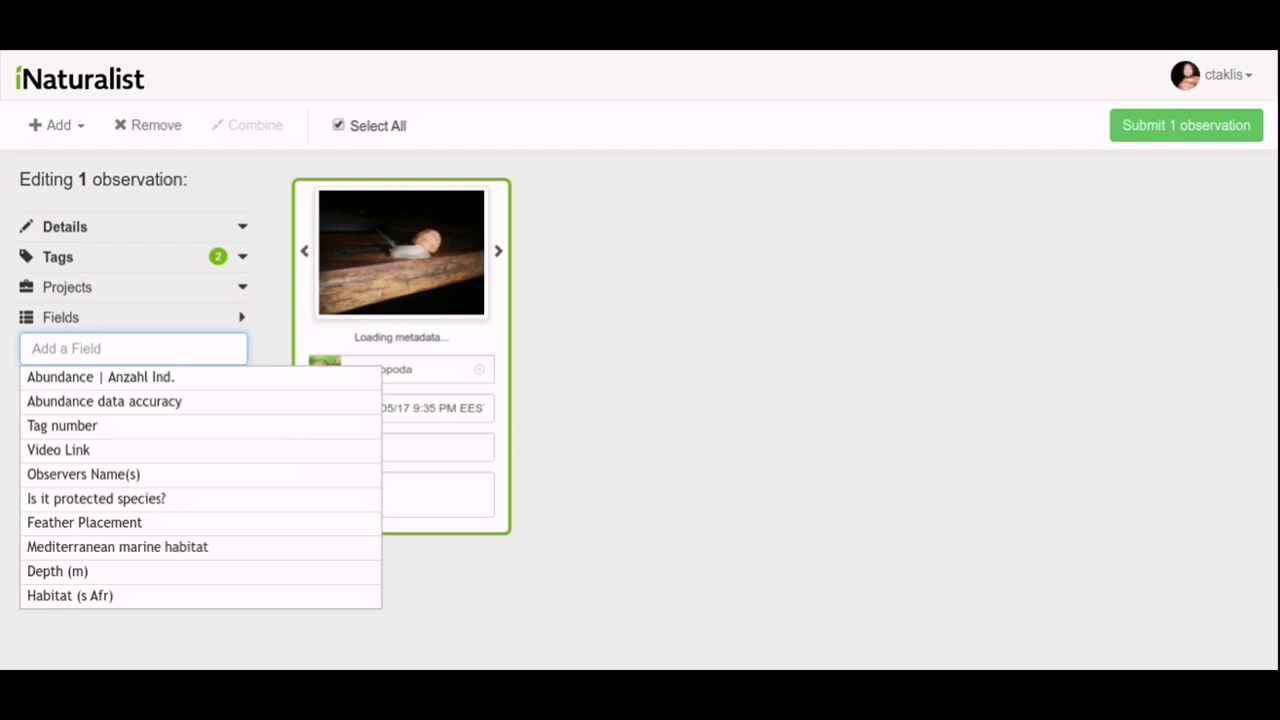
left_click(188, 379)
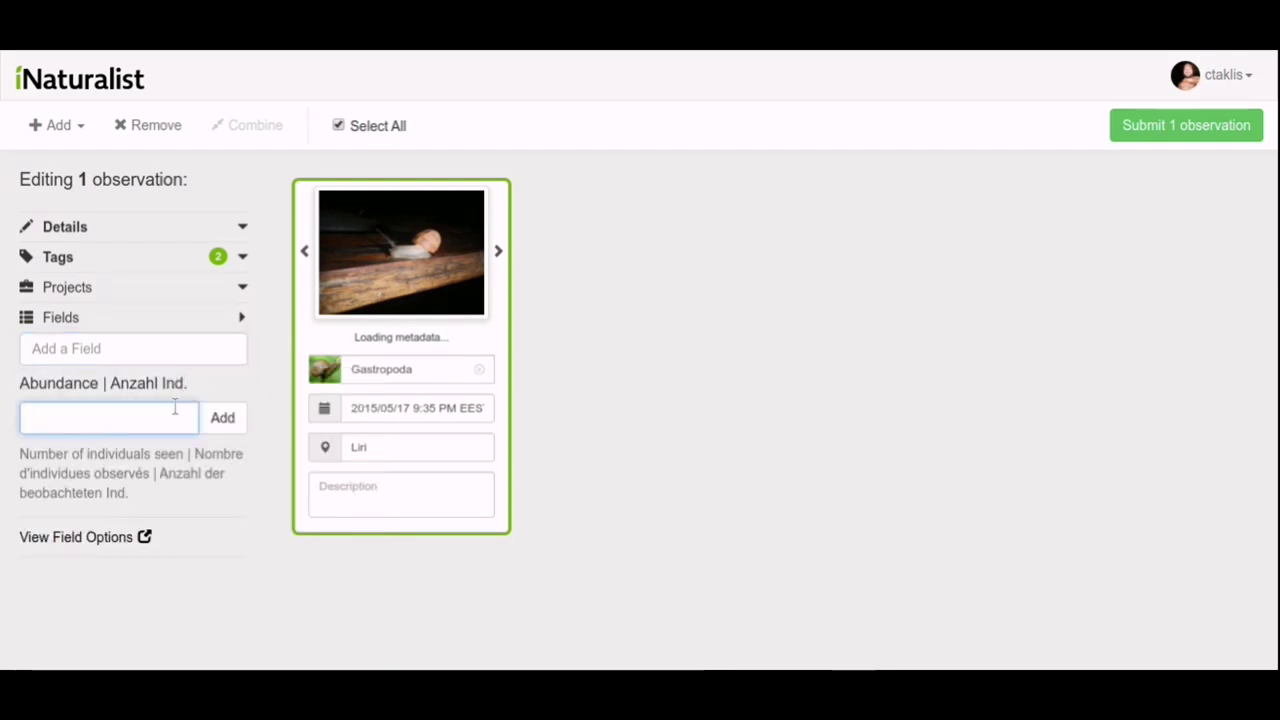
type("1")
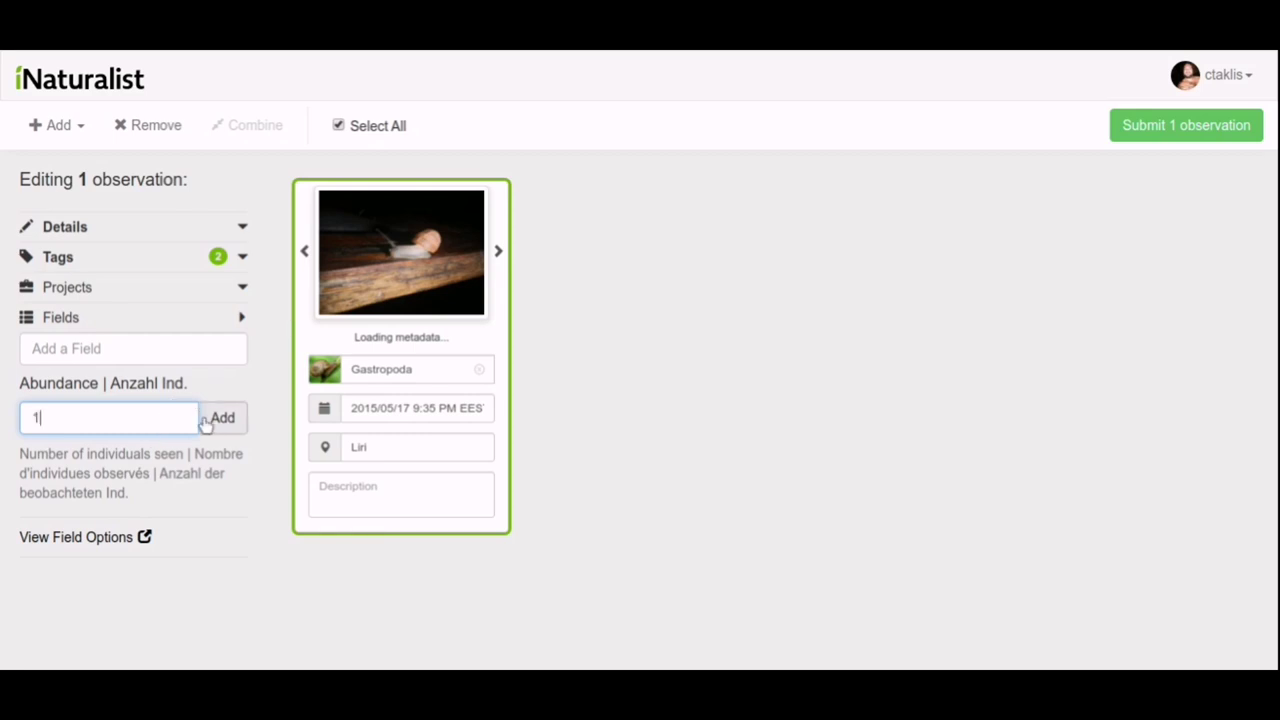
left_click(210, 418)
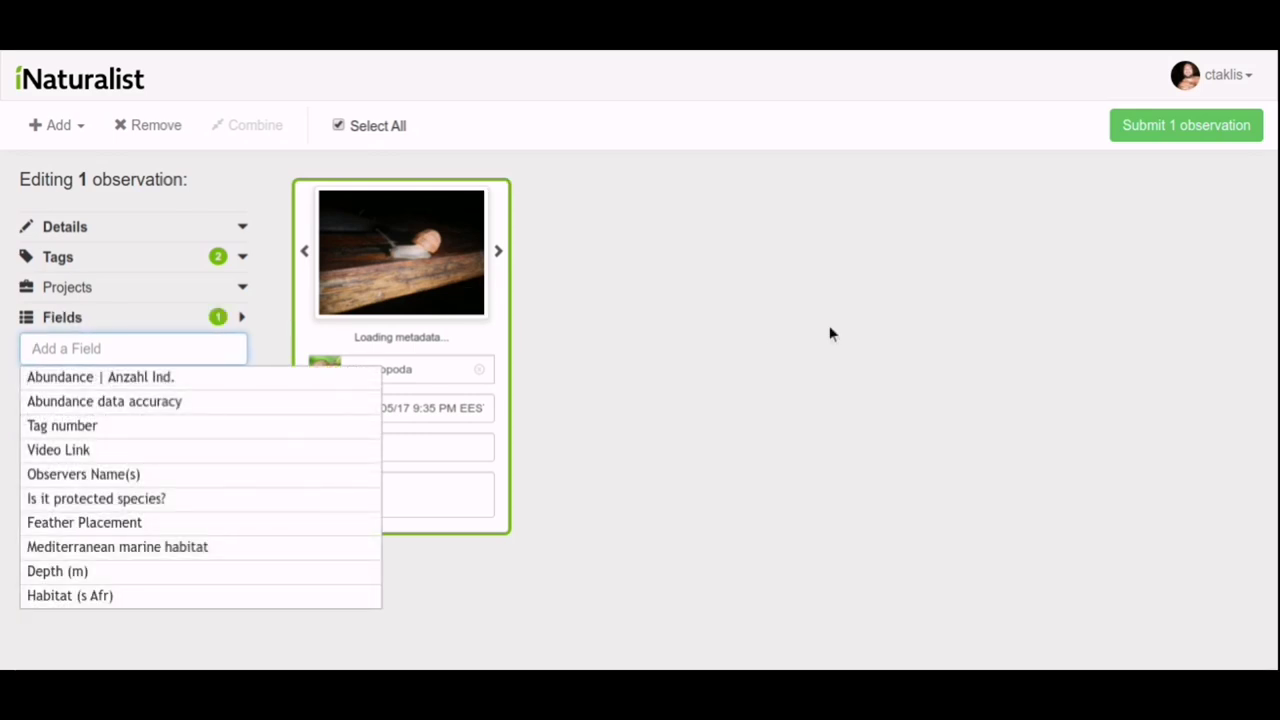
left_click(1155, 127)
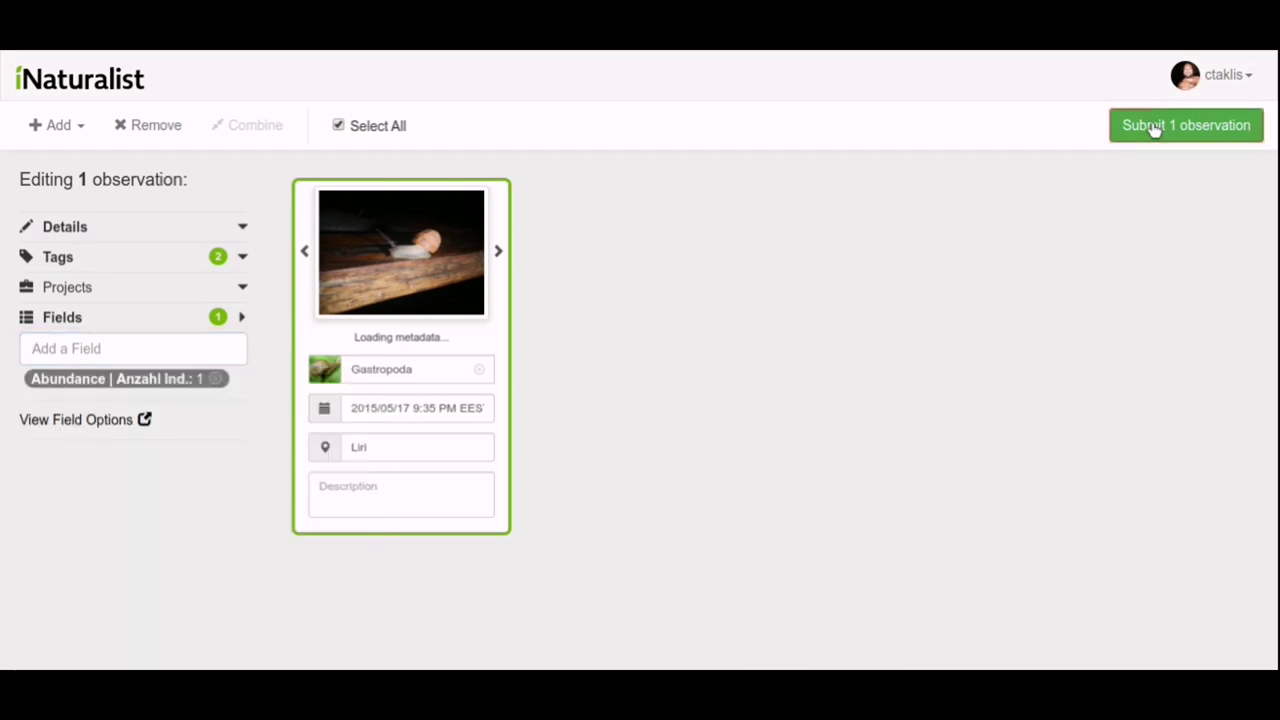
left_click(1116, 140)
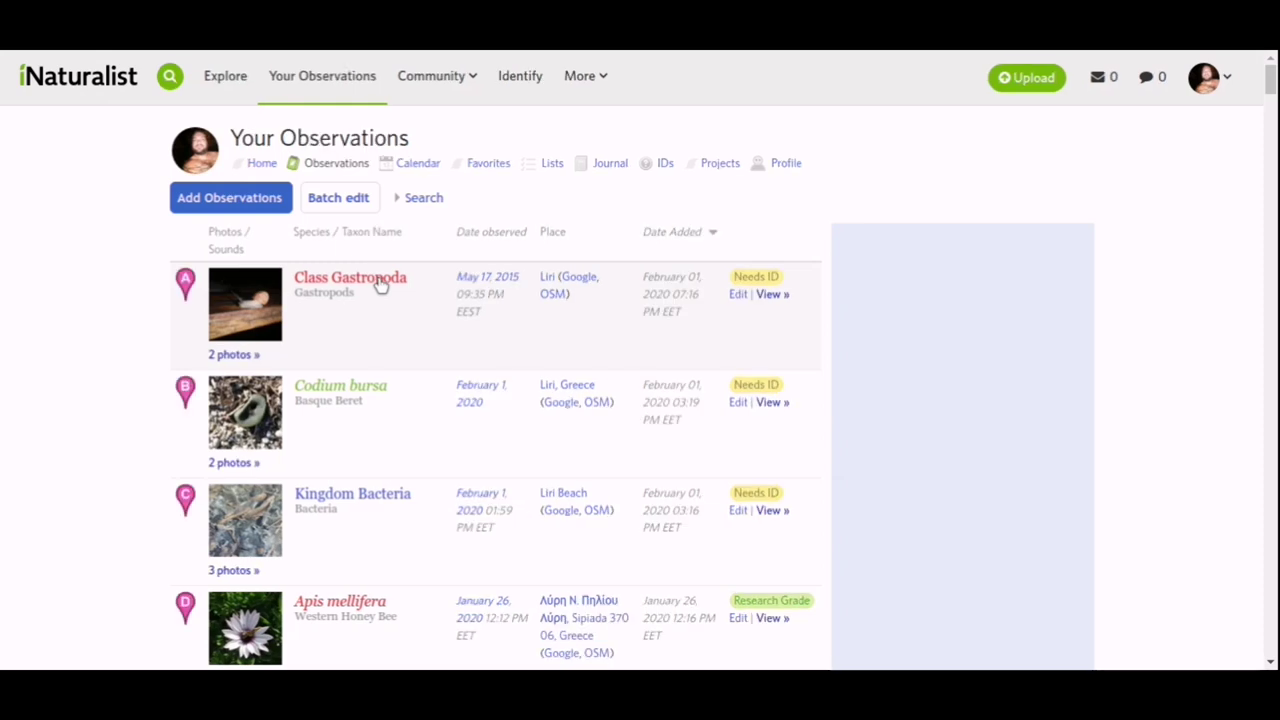
Filter your observations to taxon Class Gastropoda and run the search.
left_click(403, 200)
left_click(440, 250)
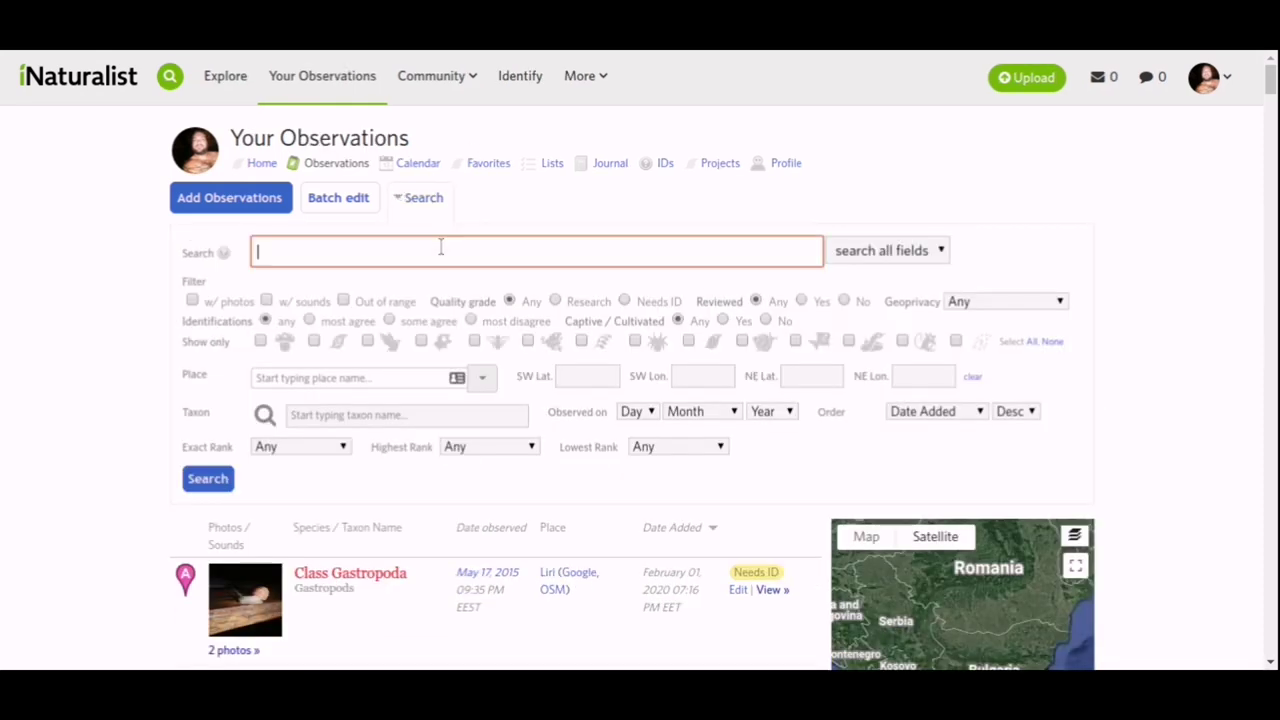
type("g")
left_click(494, 415)
type("g")
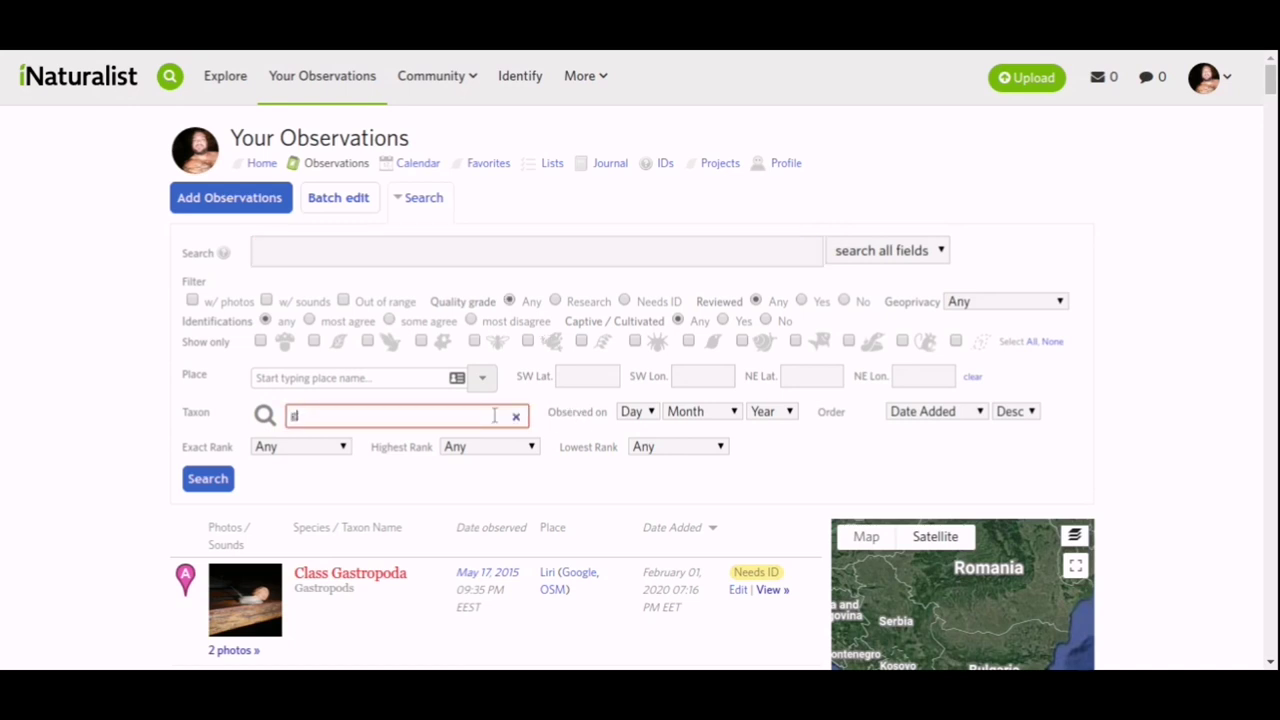
type("astropoda")
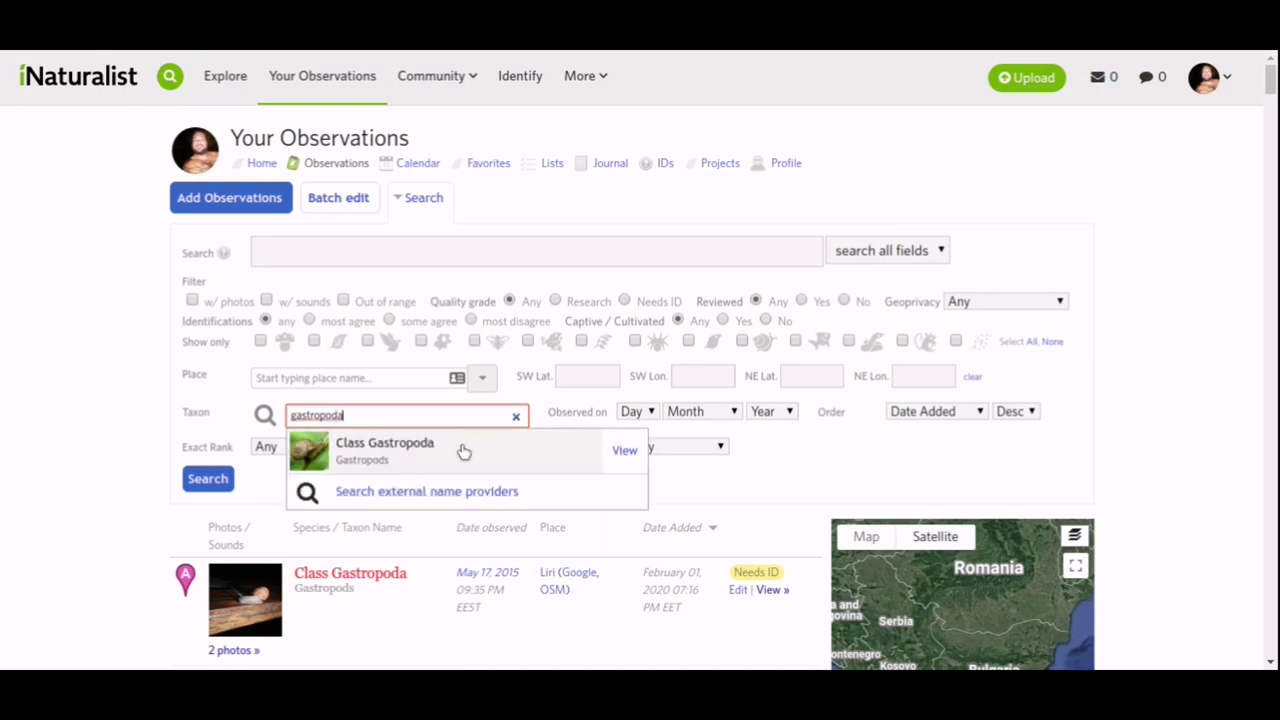
left_click(466, 449)
left_click(217, 488)
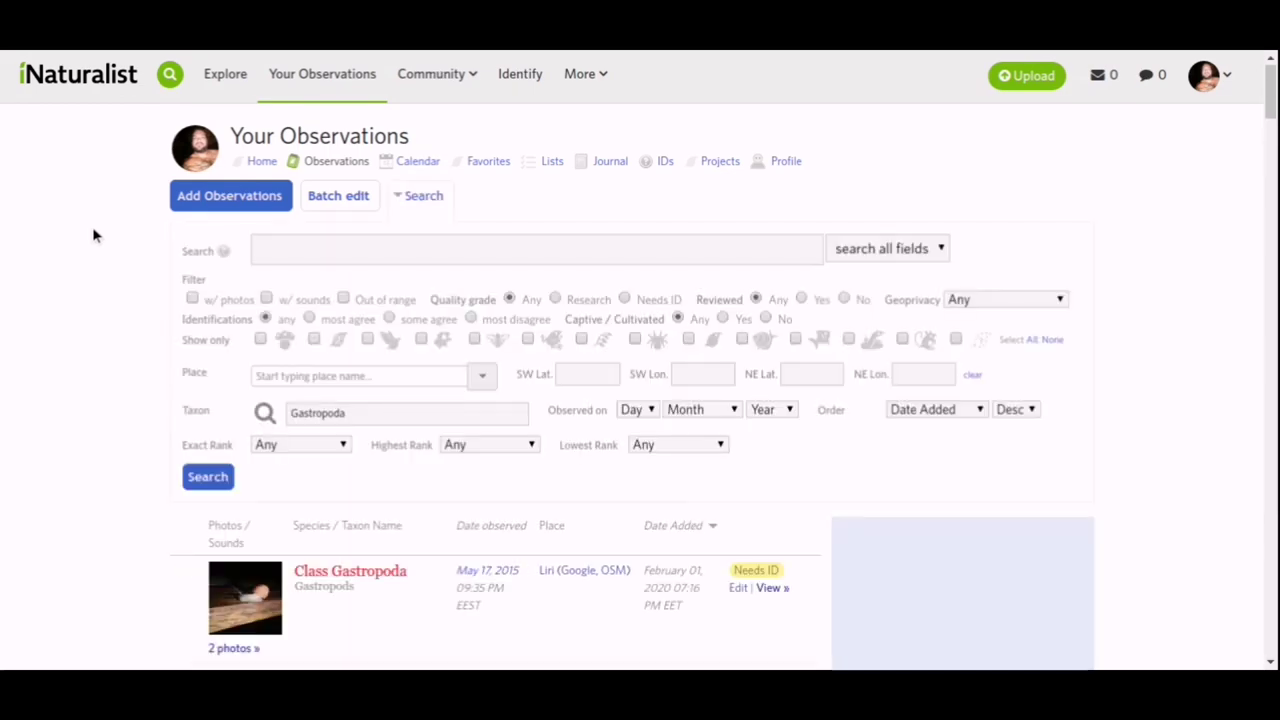
scroll(93, 235, "down", 4)
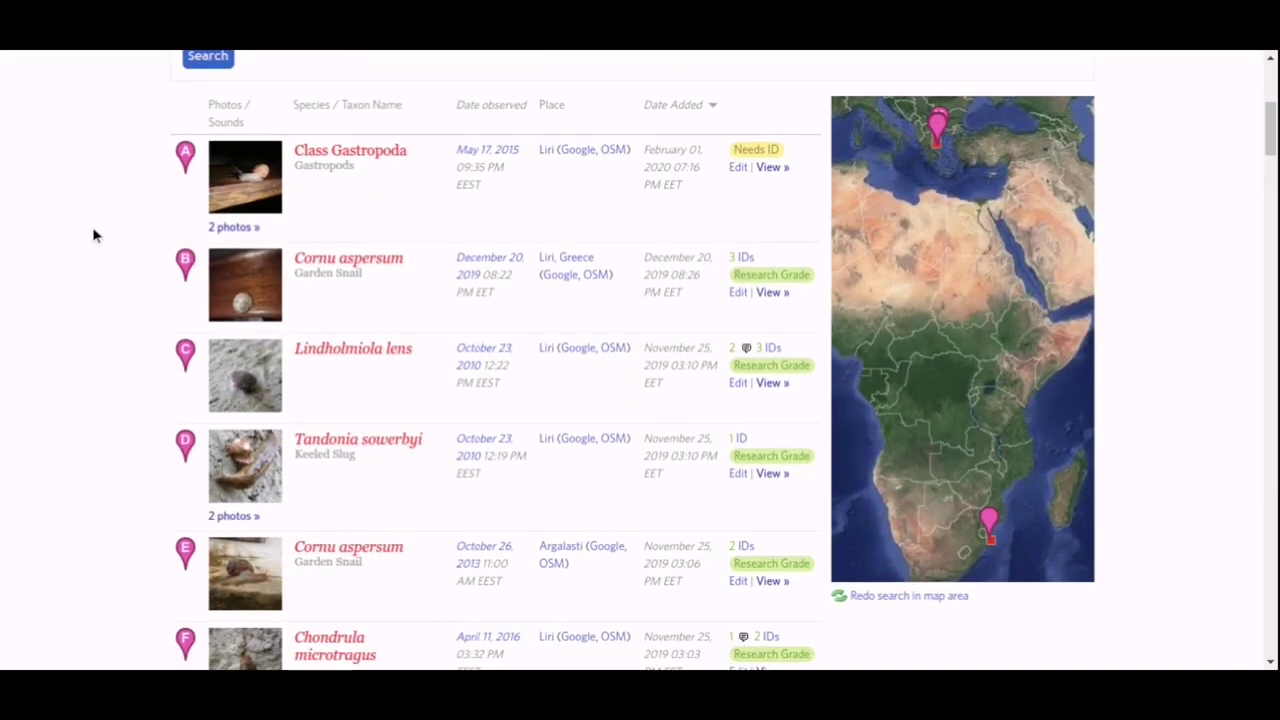
scroll(93, 235, "down", 2)
scroll(93, 235, "down", 6)
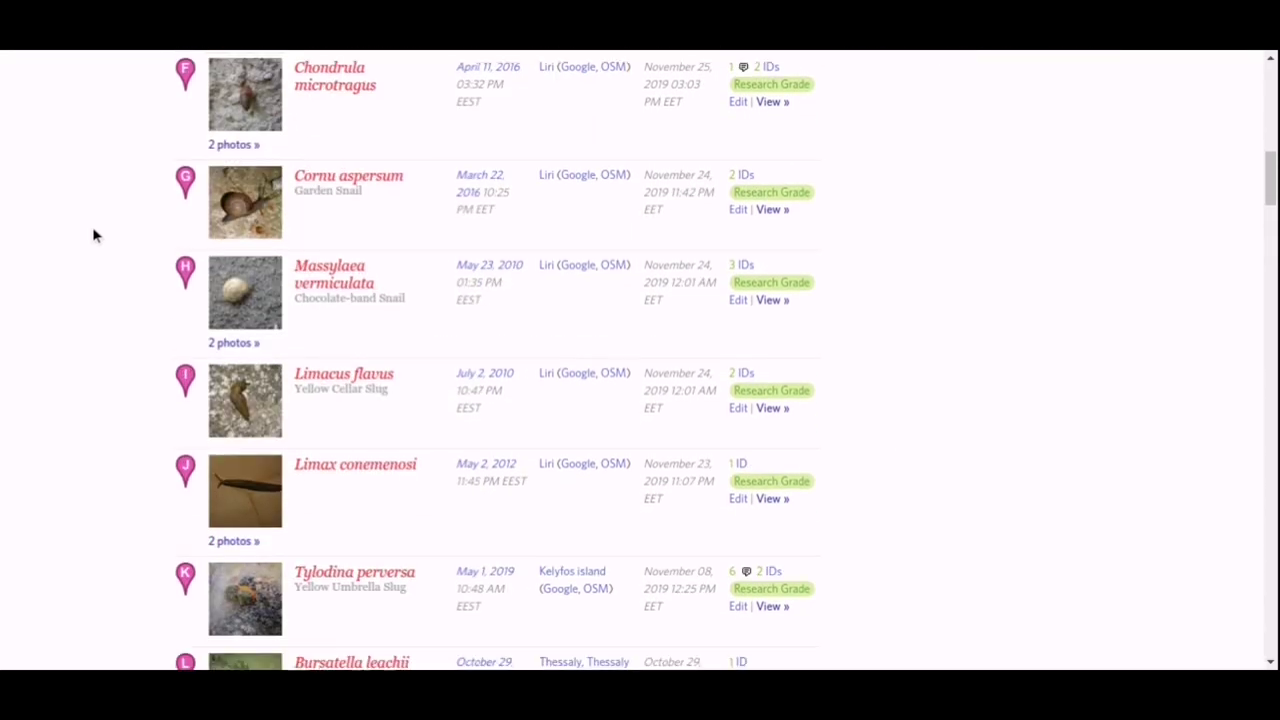
scroll(93, 235, "down", 2)
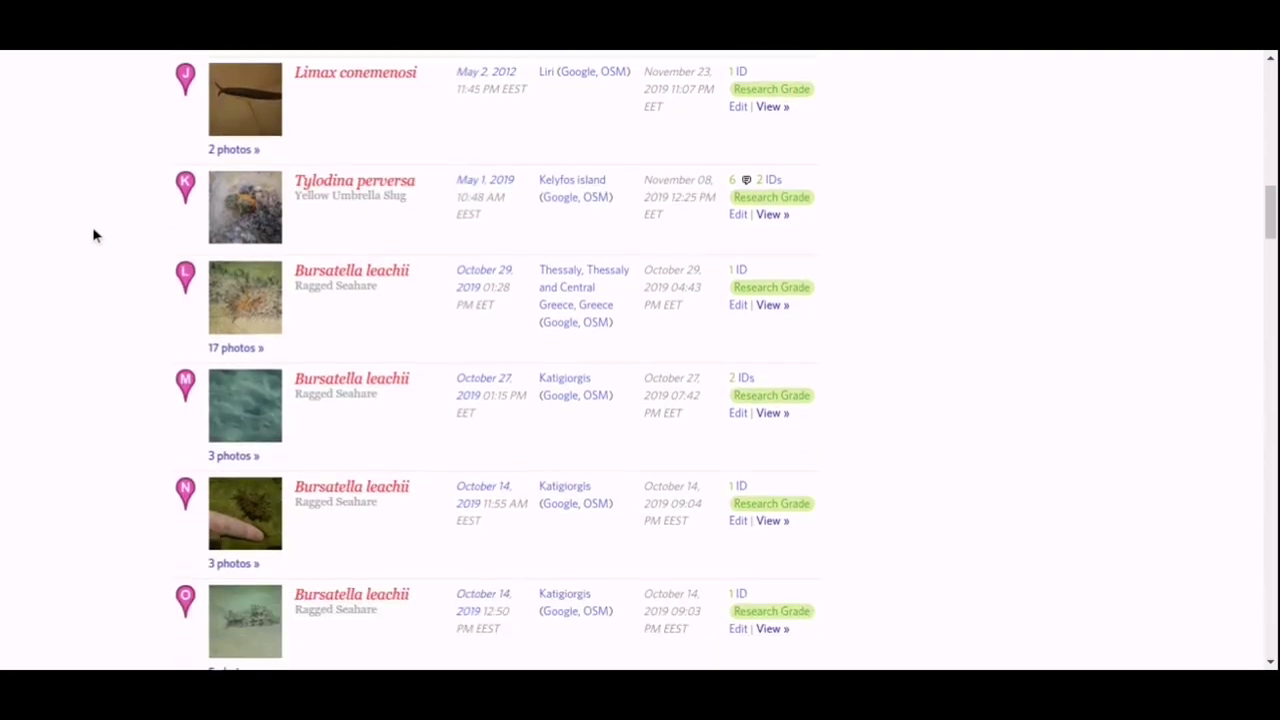
scroll(93, 235, "down", 11)
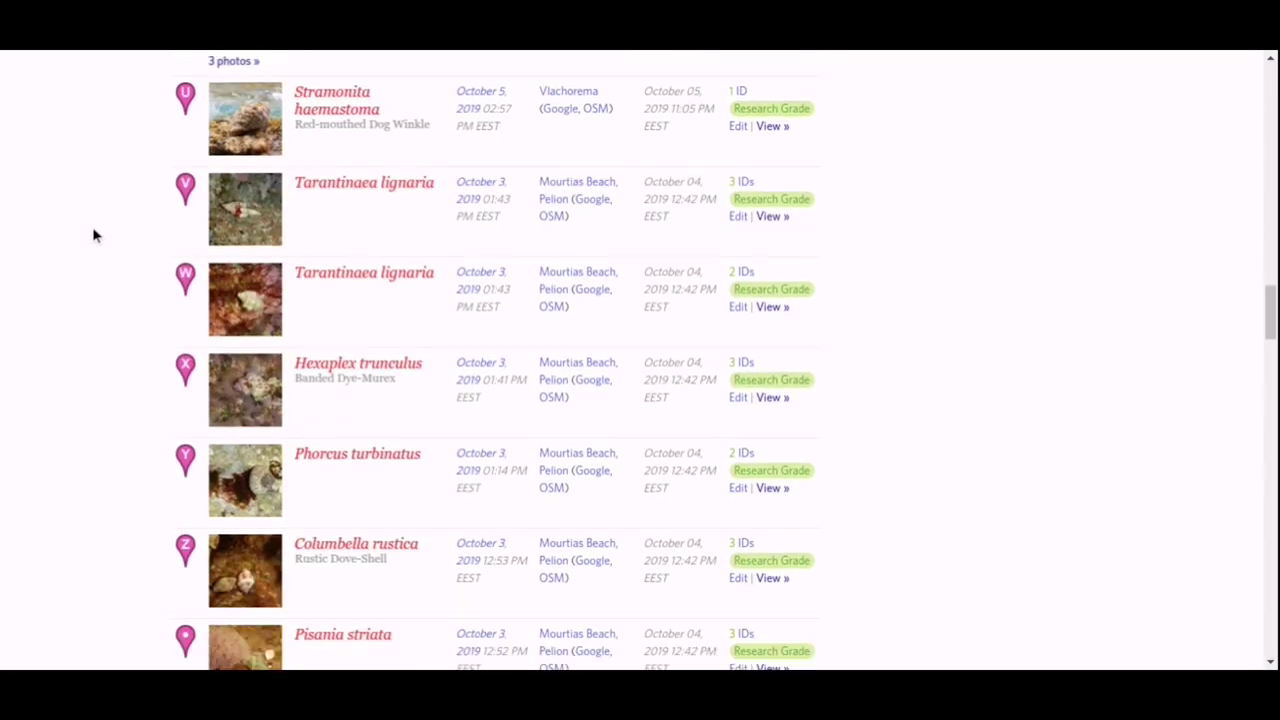
scroll(93, 235, "down", 9)
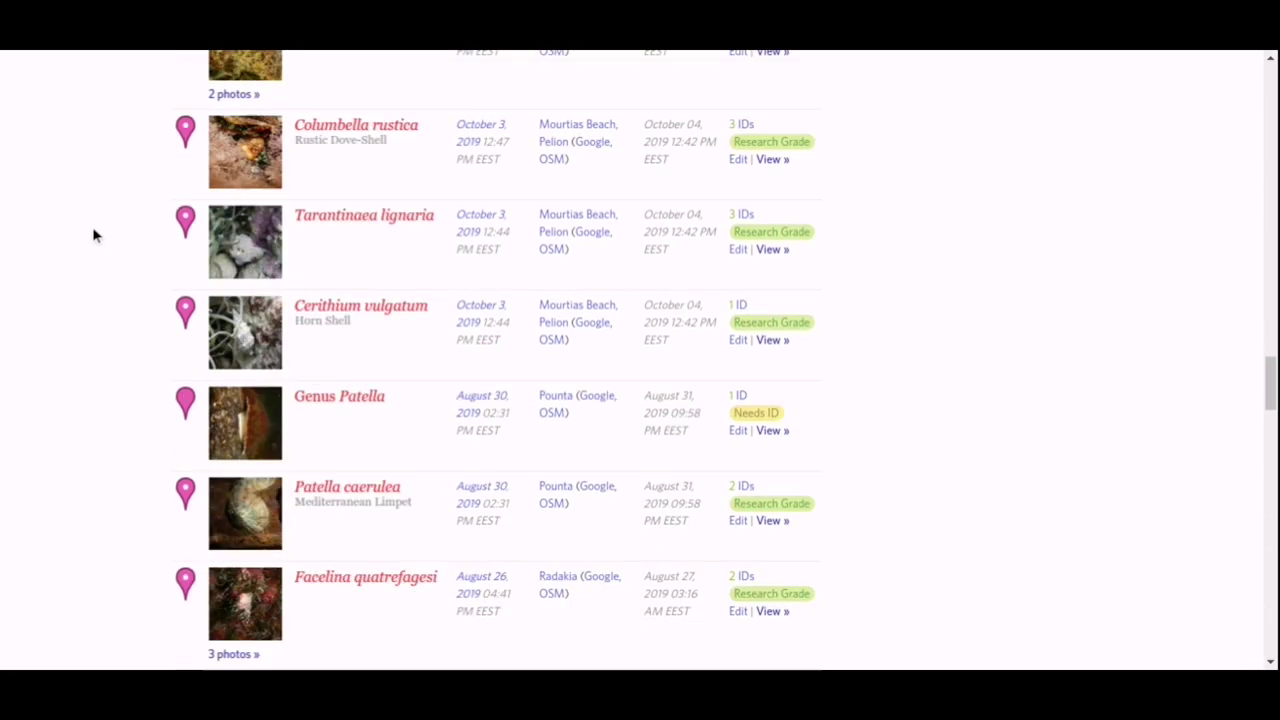
scroll(93, 235, "down", 8)
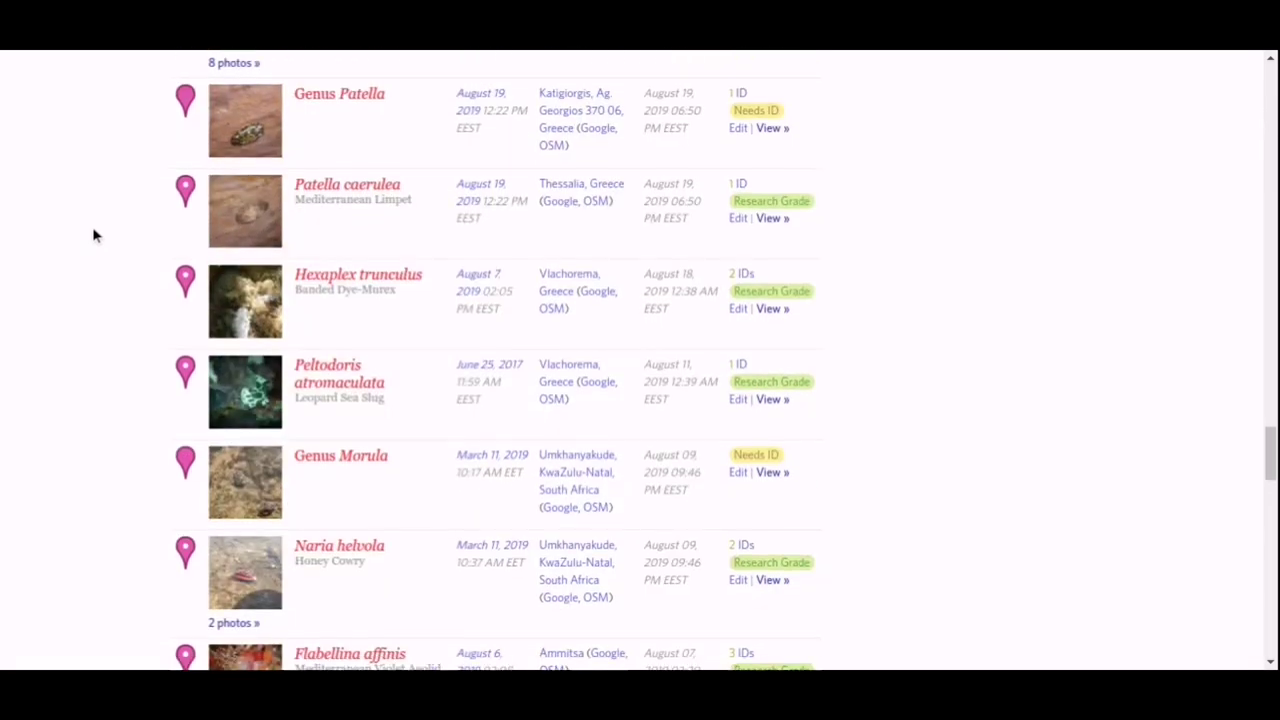
scroll(93, 235, "down", 10)
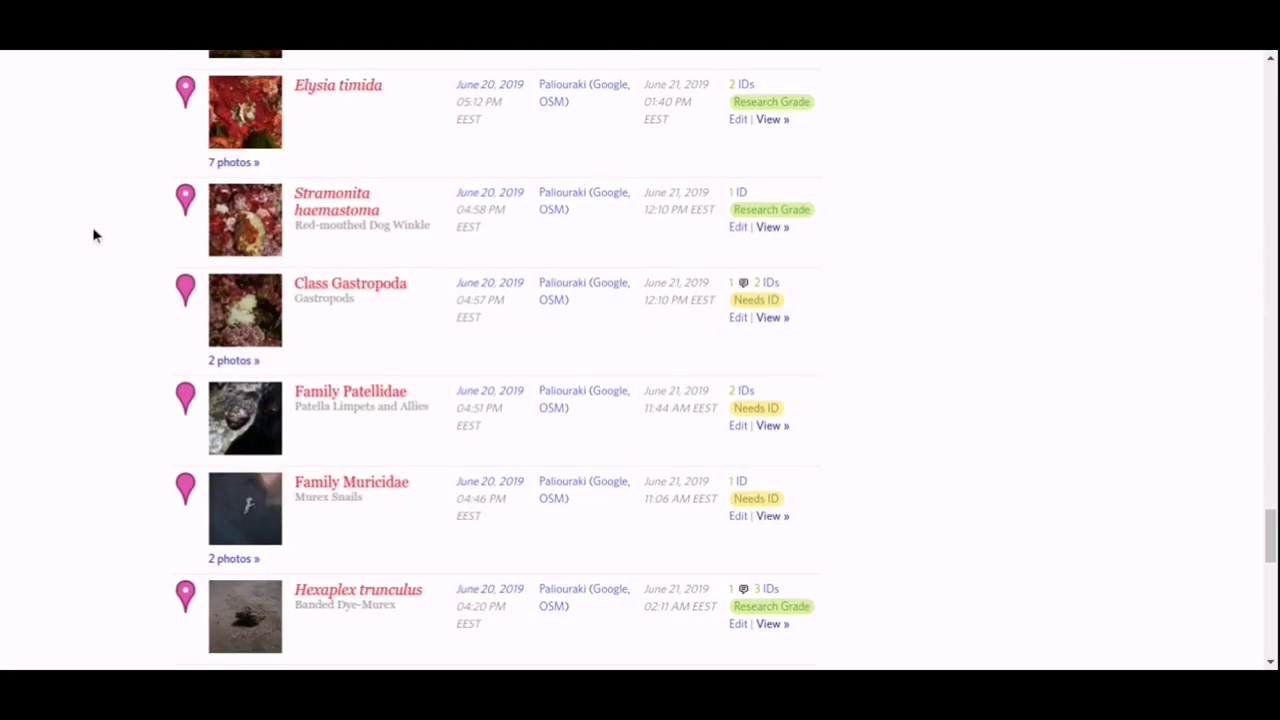
scroll(93, 235, "down", 11)
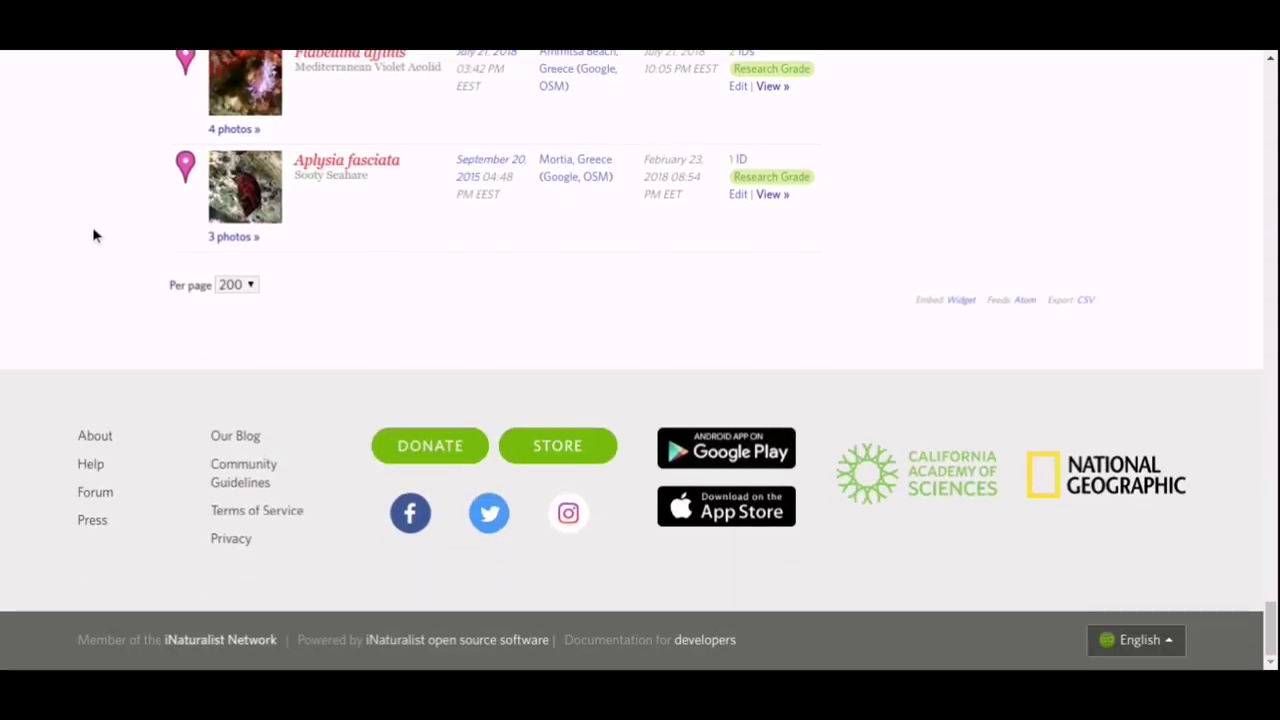
scroll(93, 235, "up", 7)
scroll(95, 226, "up", 12)
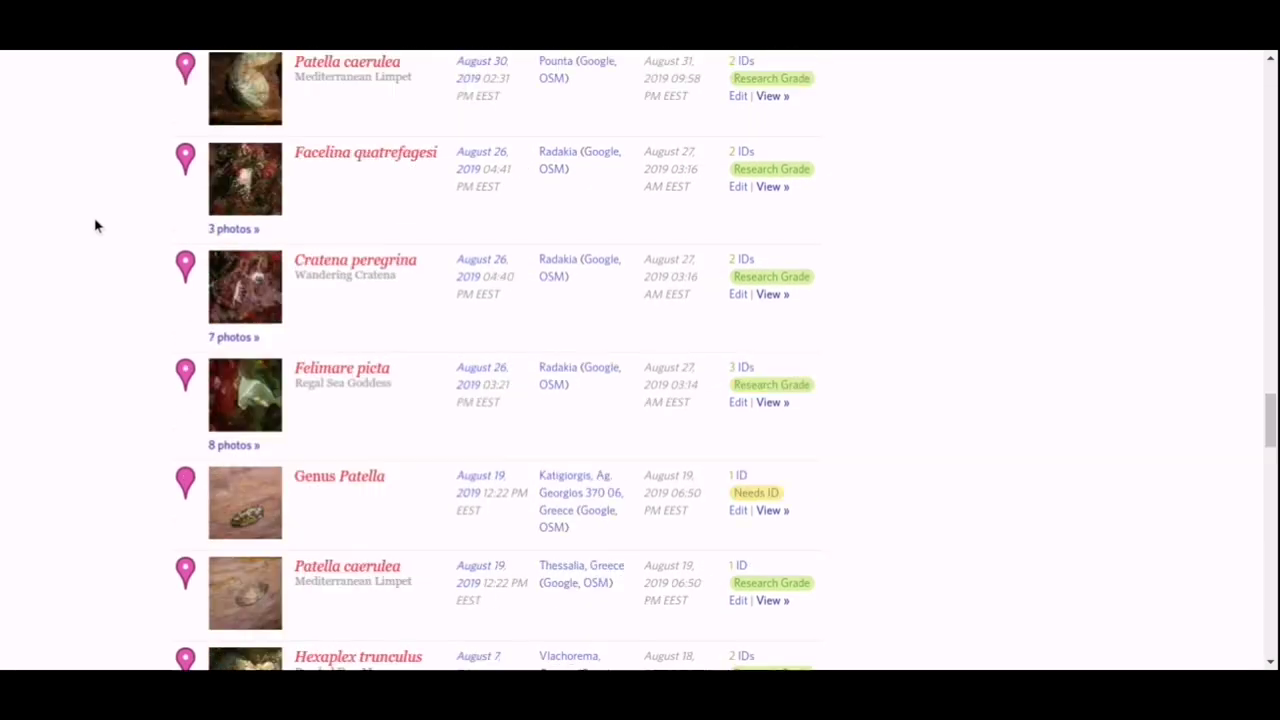
scroll(95, 226, "up", 15)
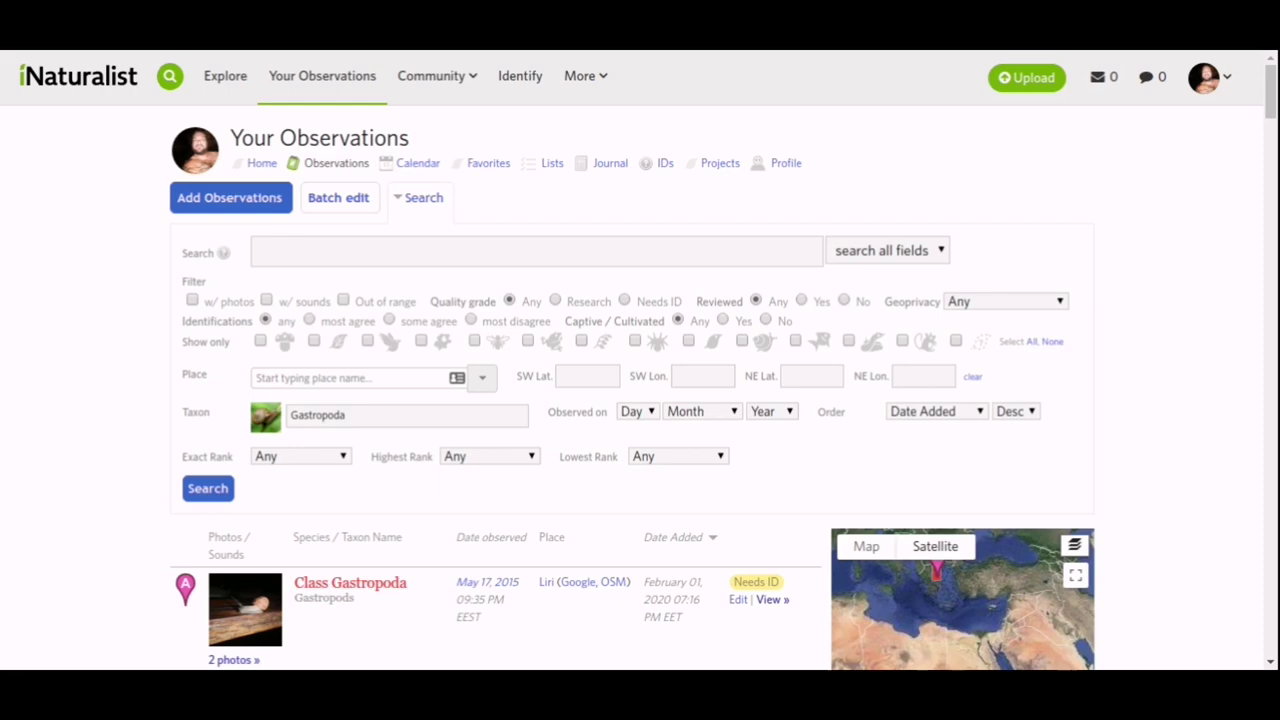
scroll(1140, 249, "down", 3)
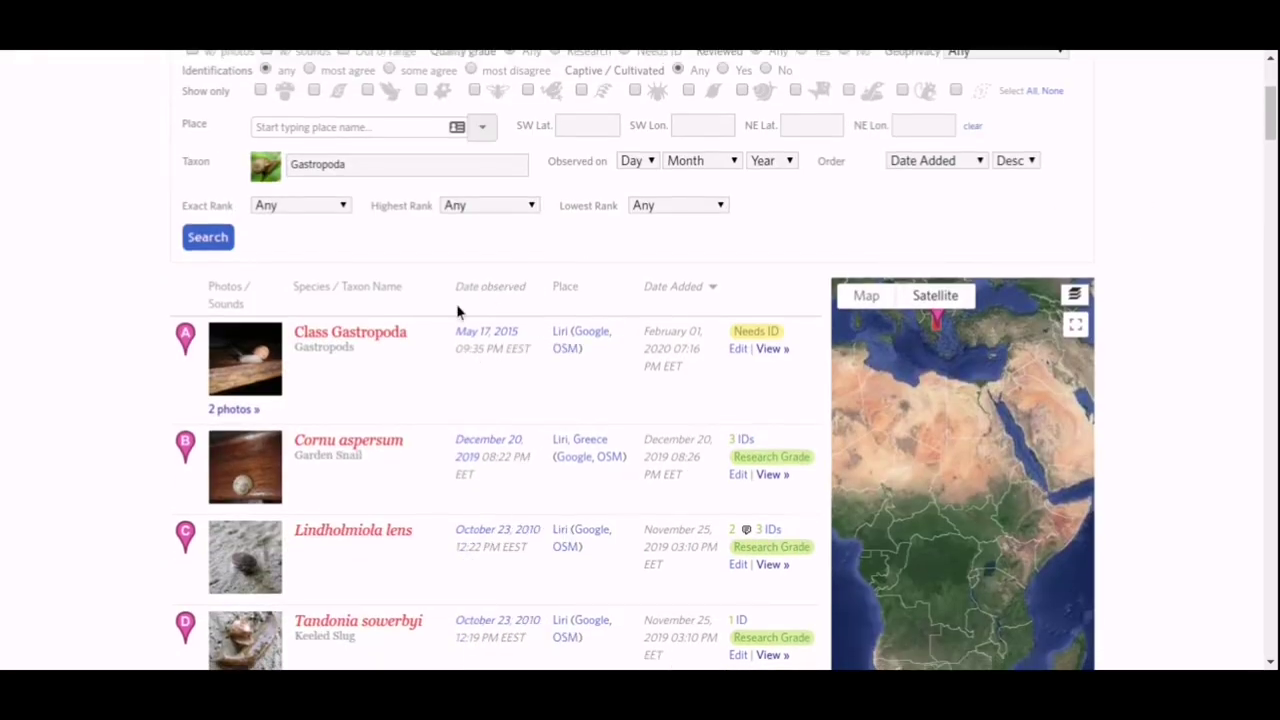
Open the Class Gastropoda snail observation from the observation list.
left_click(395, 334)
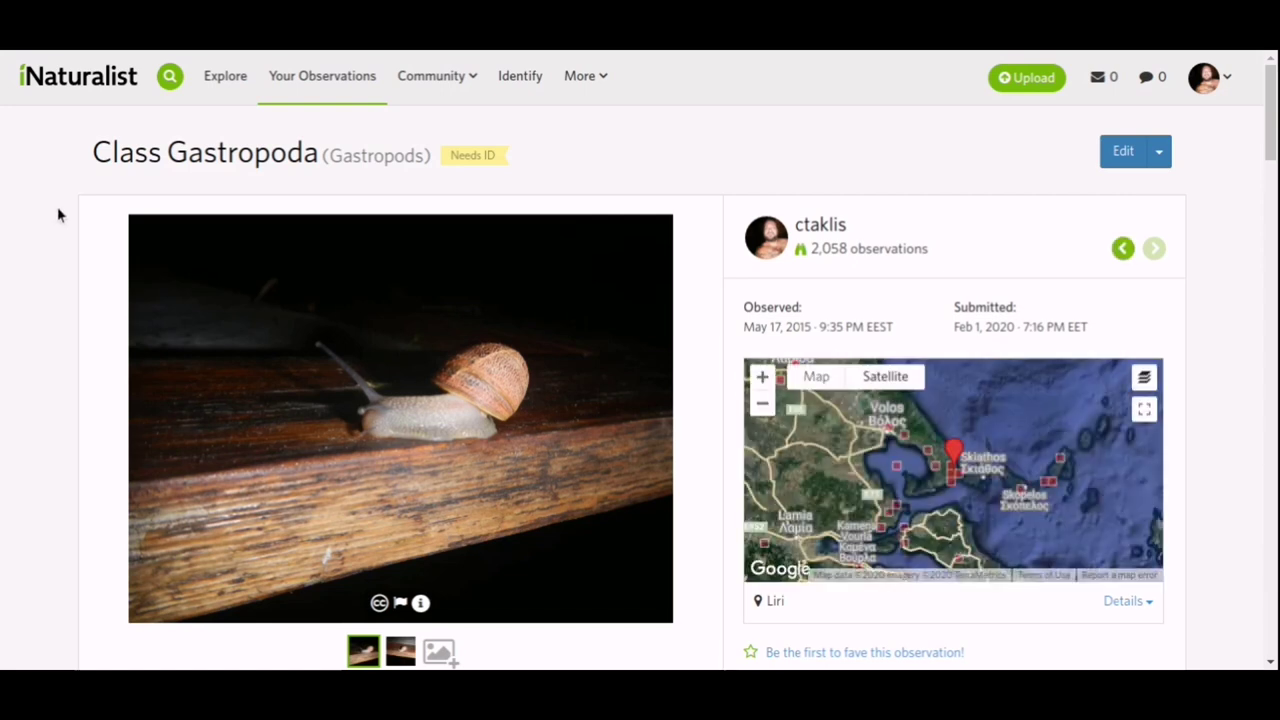
scroll(57, 213, "down", 1)
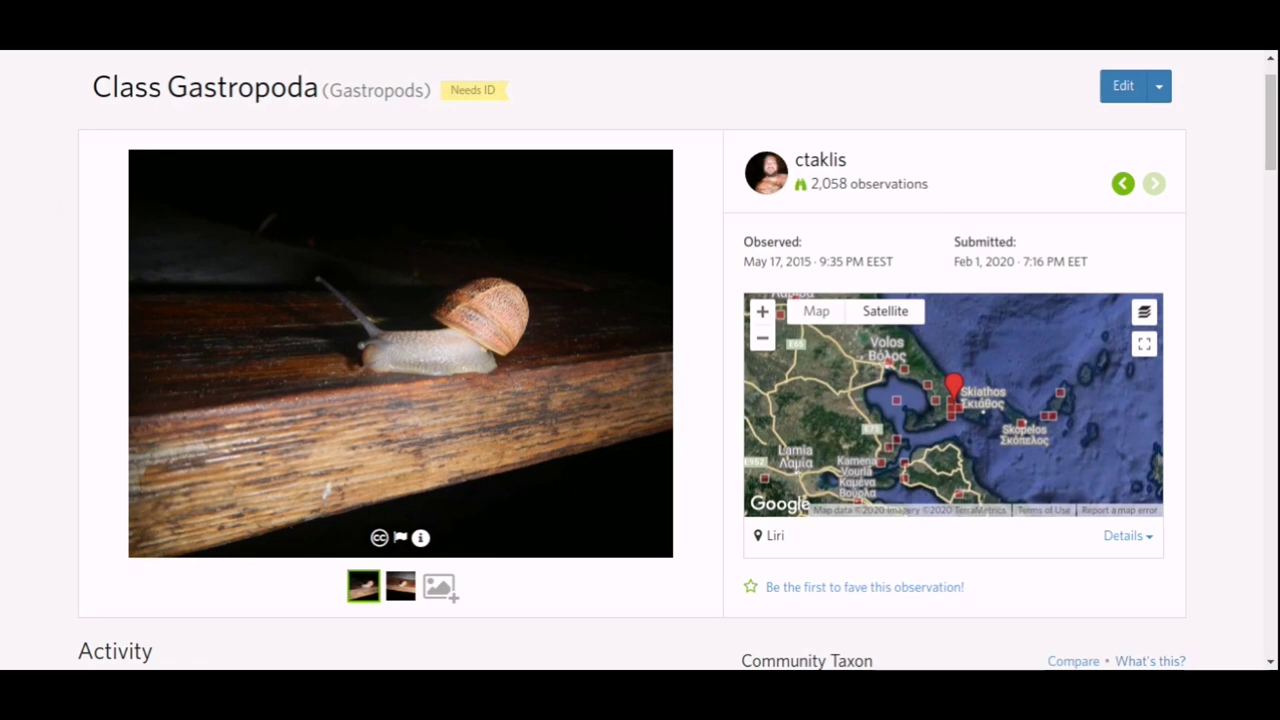
scroll(57, 213, "down", 4)
scroll(57, 213, "up", 3)
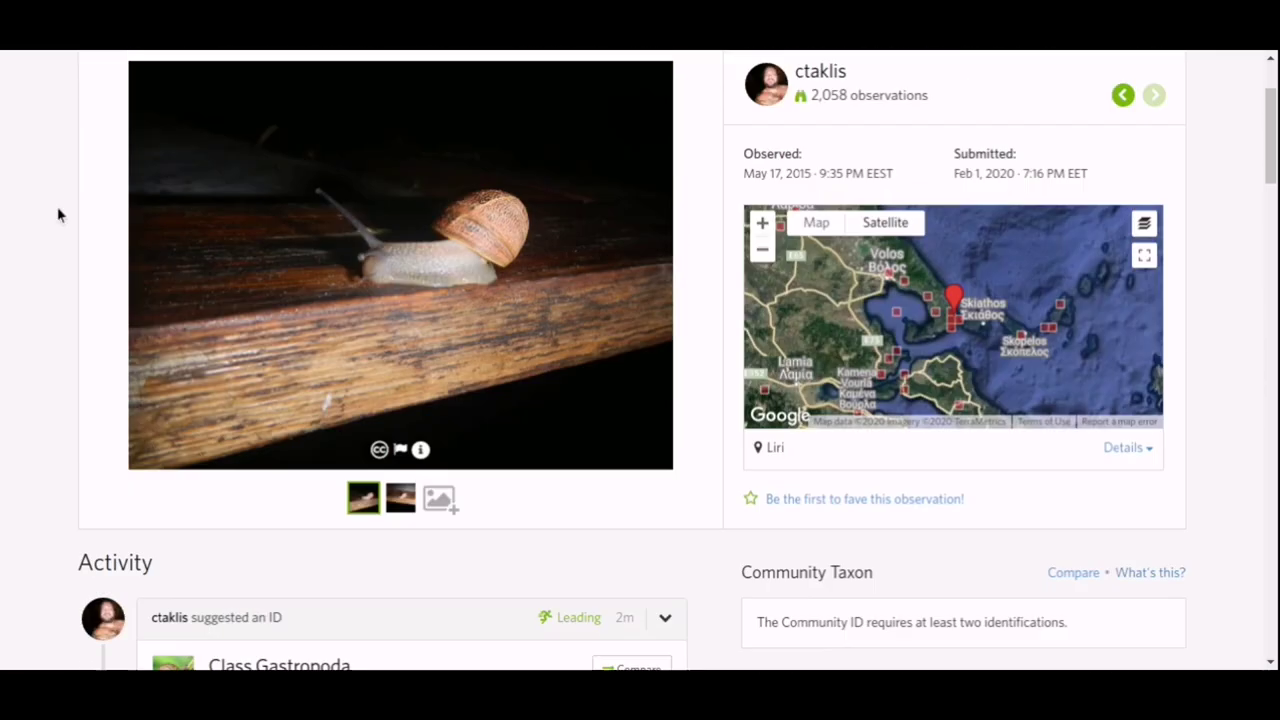
Preview nearby map observations like Ambigolimax valentianus and Massylaea vermiculata, closing each popup.
left_click(955, 328)
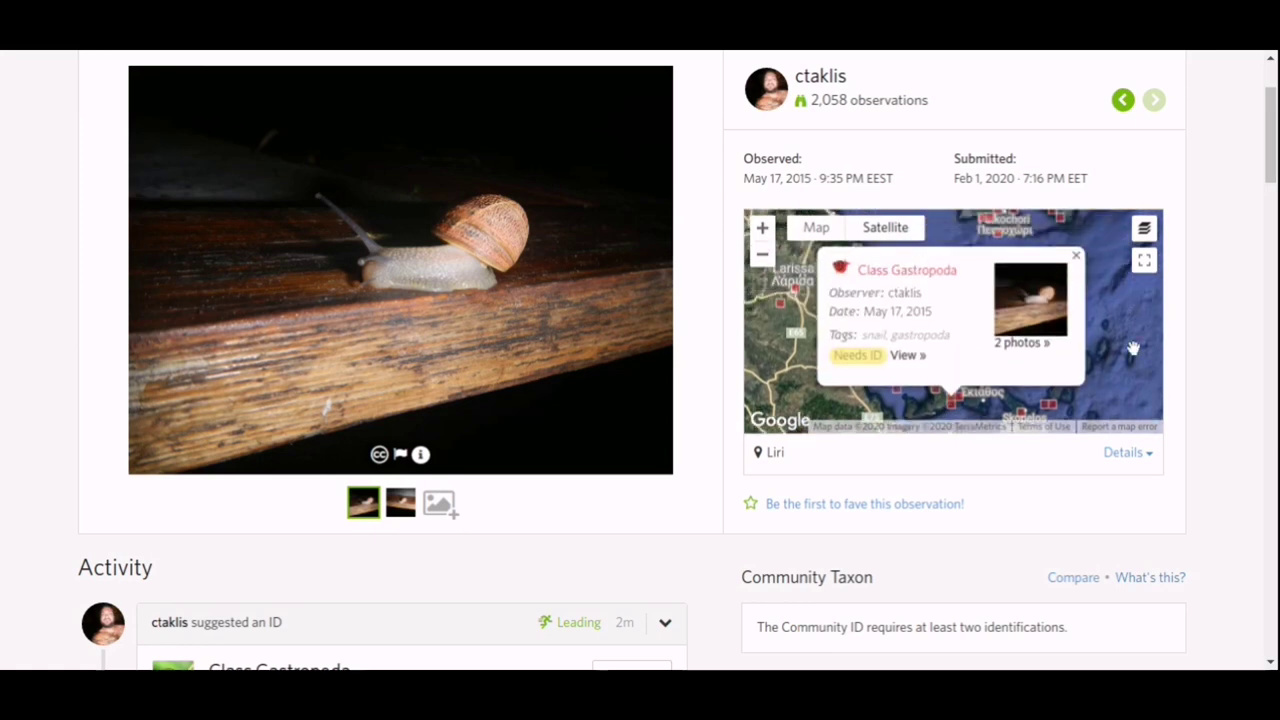
left_click(1052, 408)
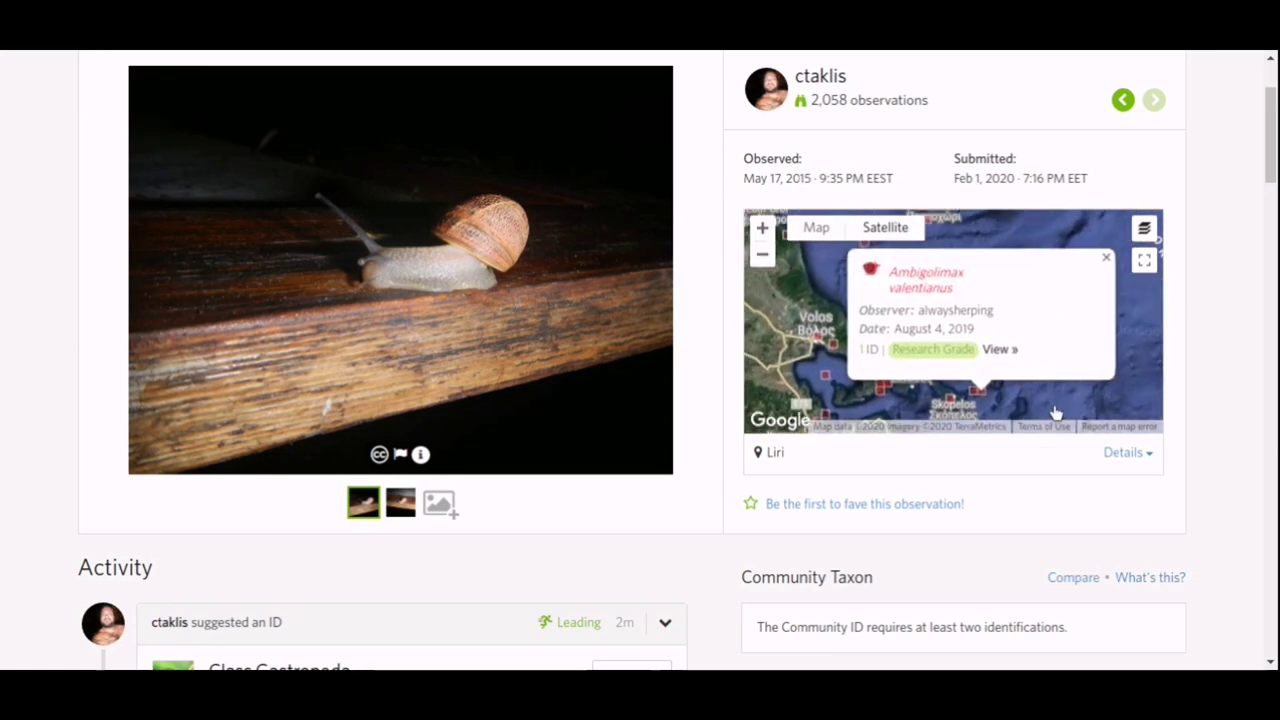
left_click(1098, 262)
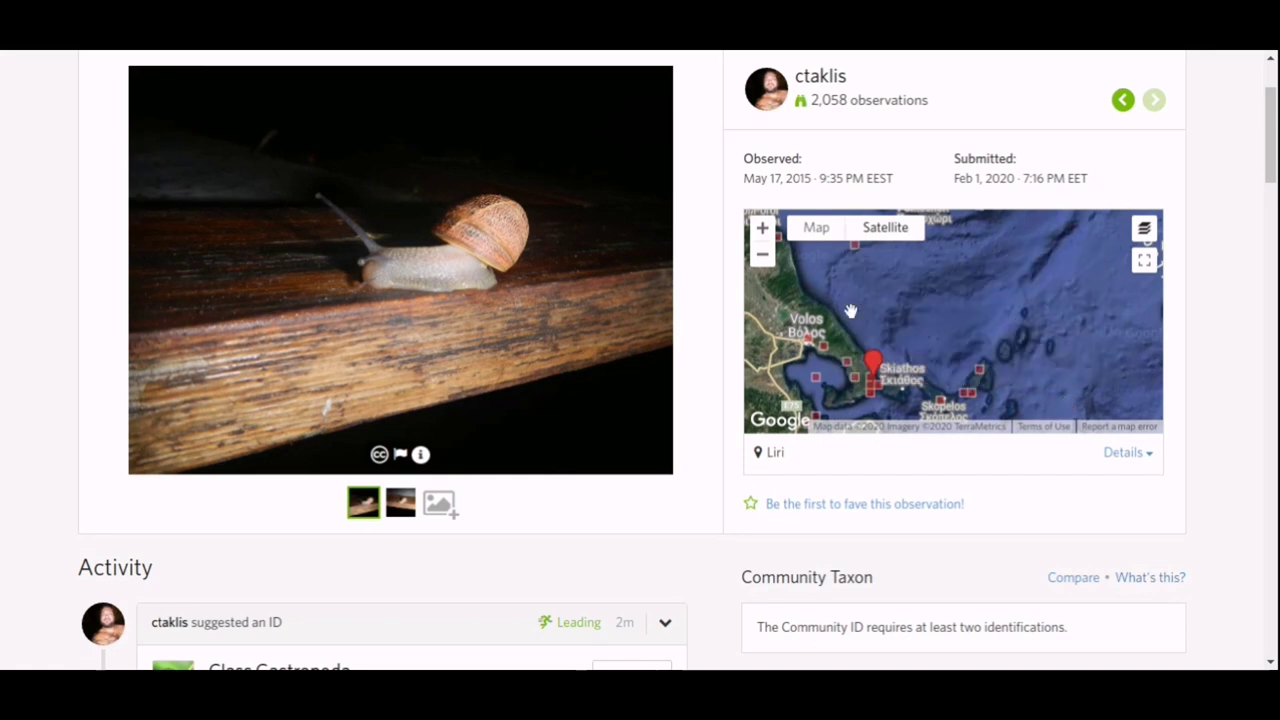
left_click(808, 343)
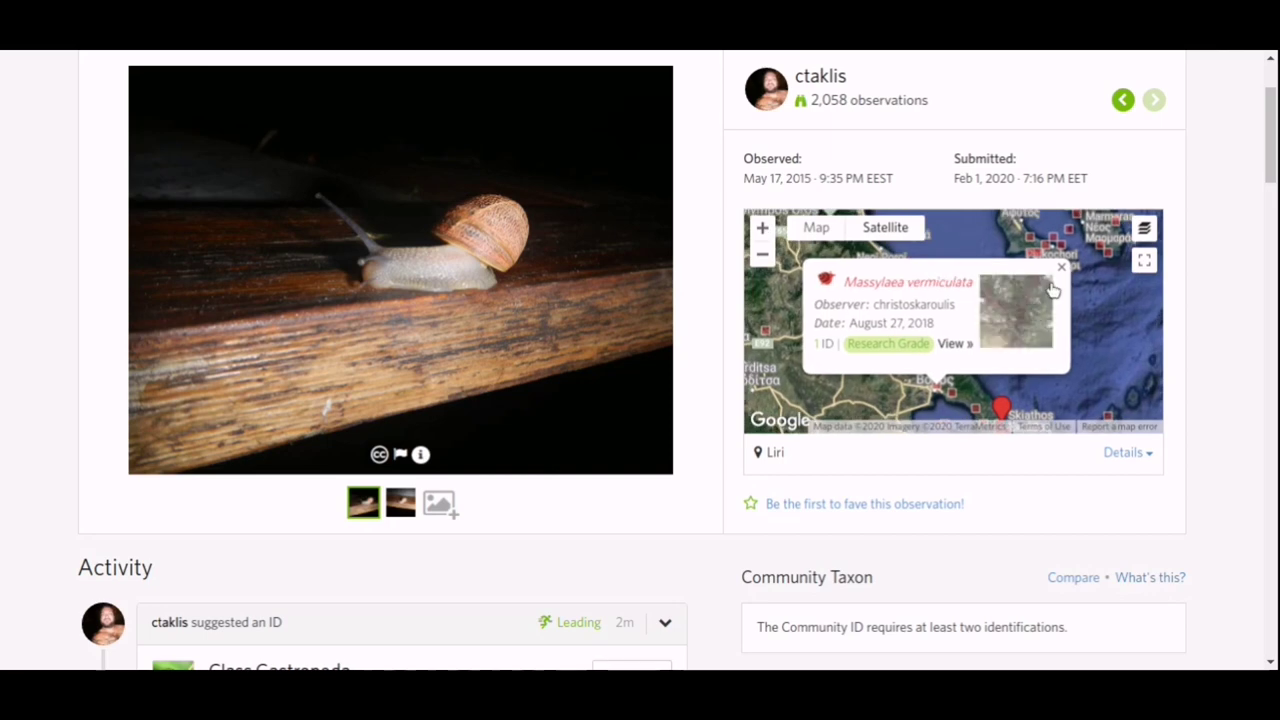
left_click(1062, 269)
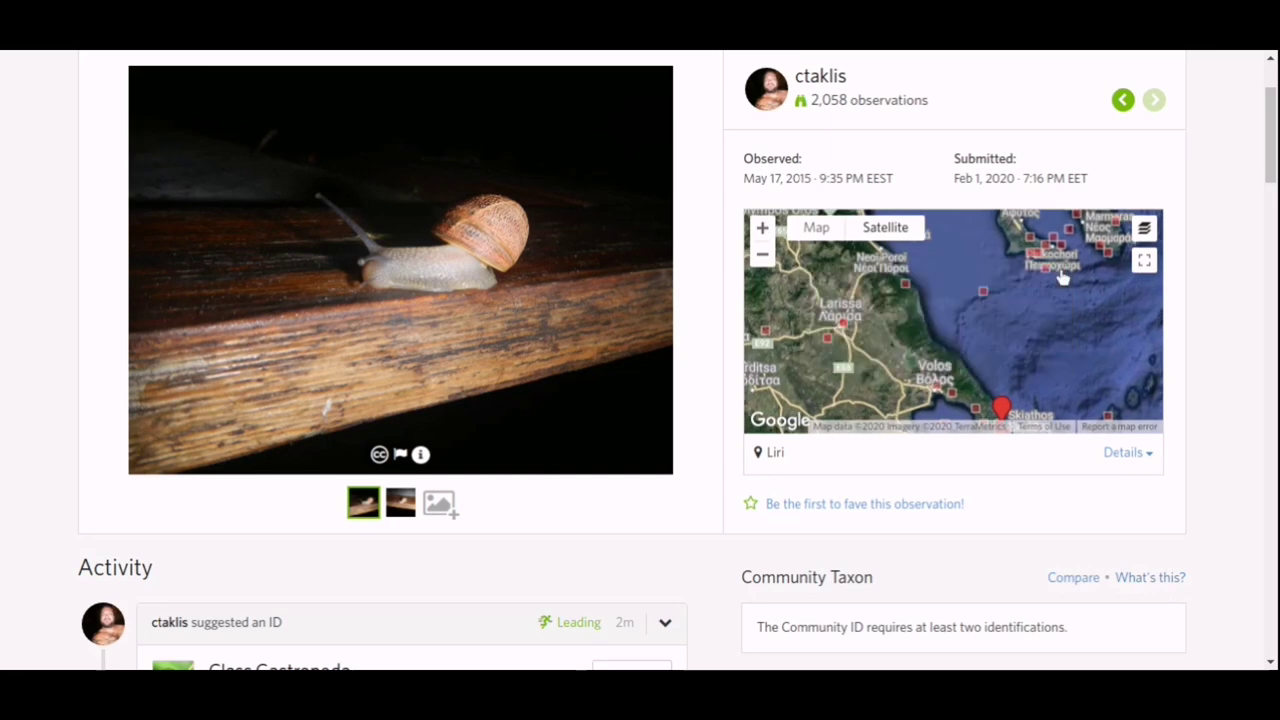
scroll(1211, 332, "down", 3)
scroll(1210, 332, "down", 2)
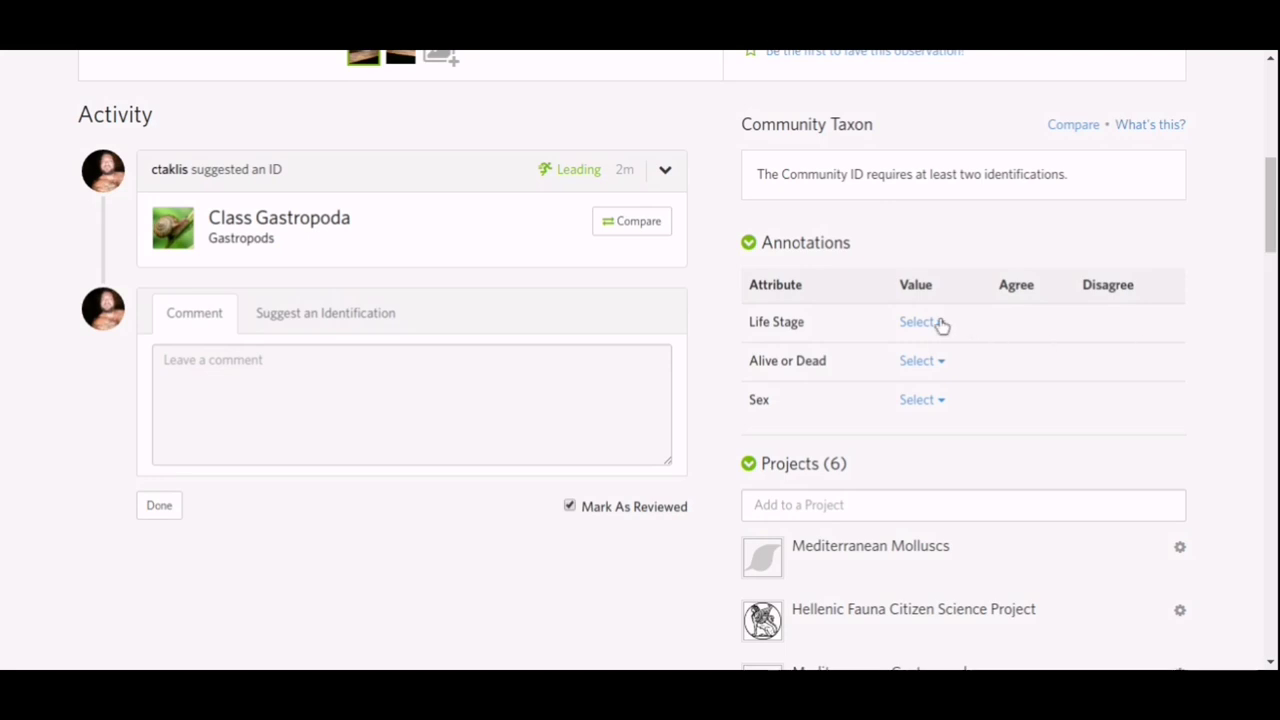
Annotate the snail with Life Stage Adult and Alive, leaving Sex unset.
left_click(919, 322)
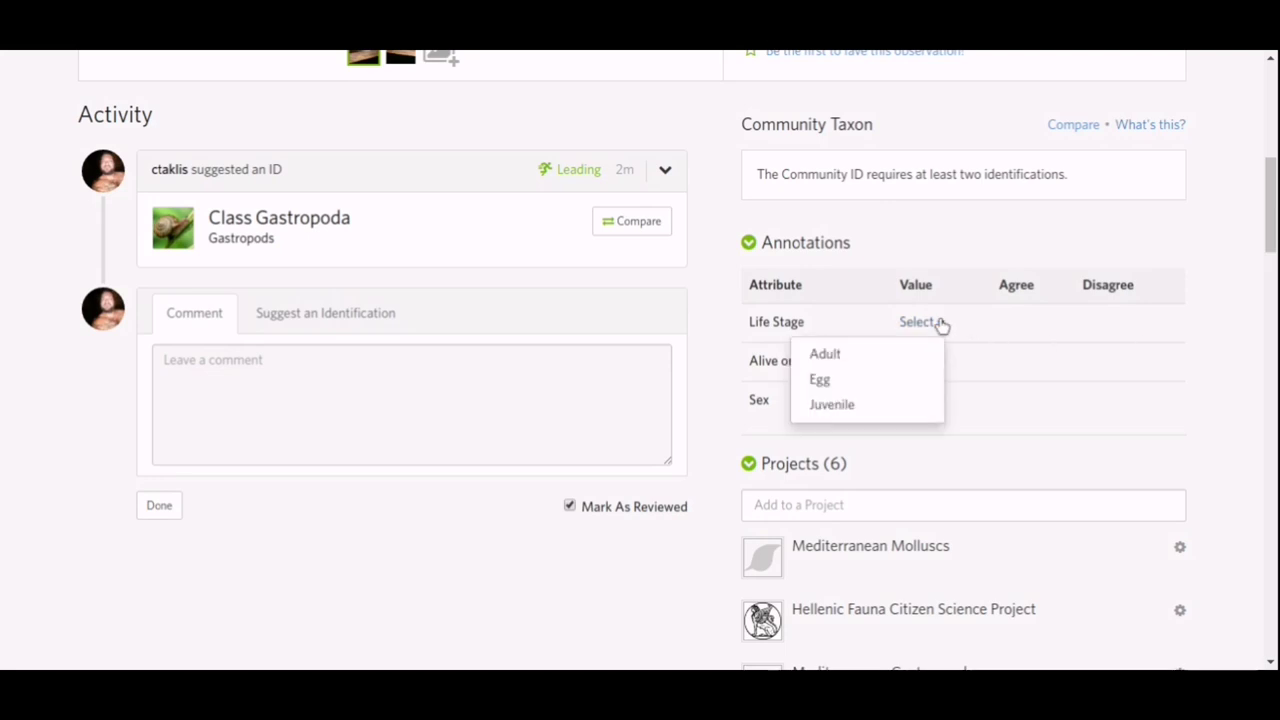
left_click(849, 355)
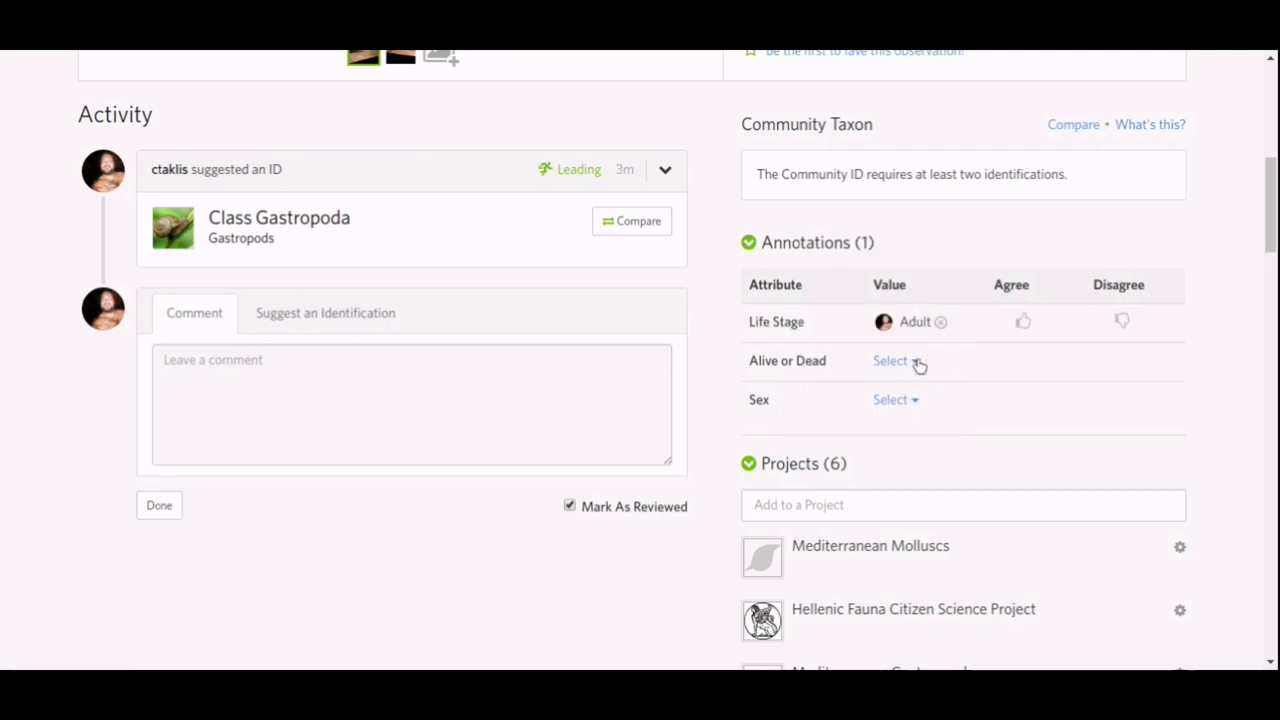
left_click(916, 364)
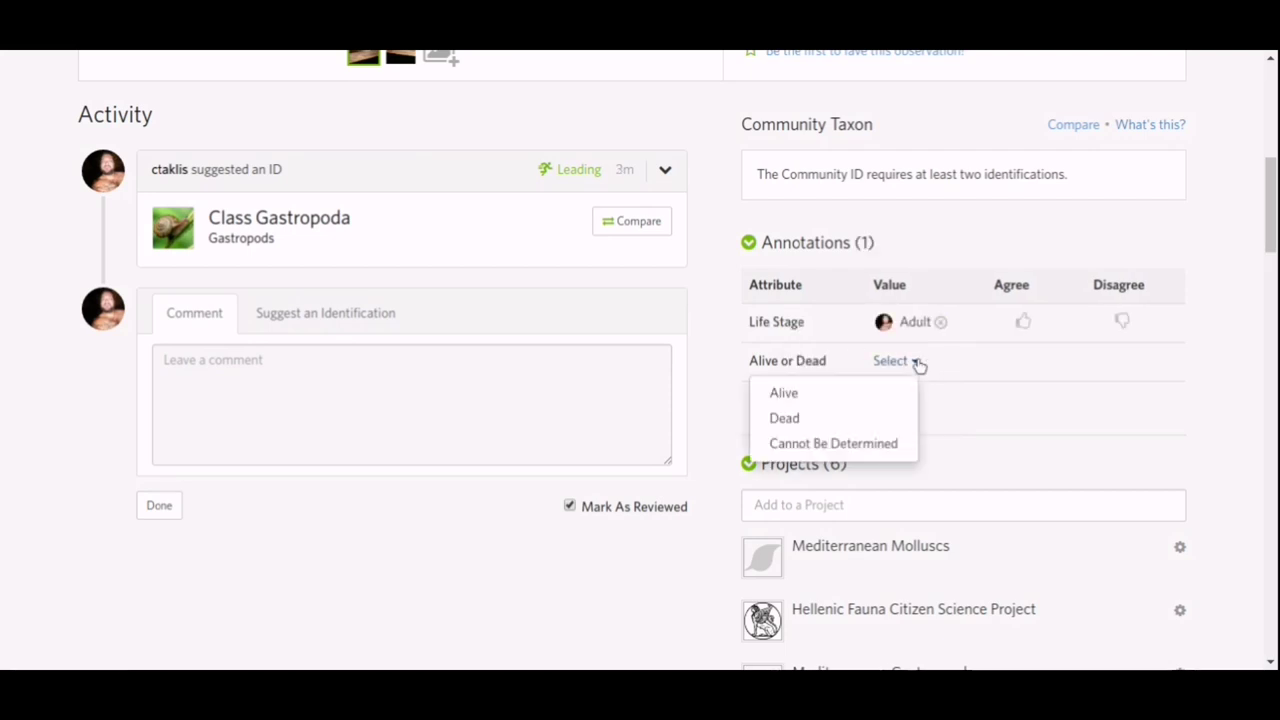
left_click(872, 395)
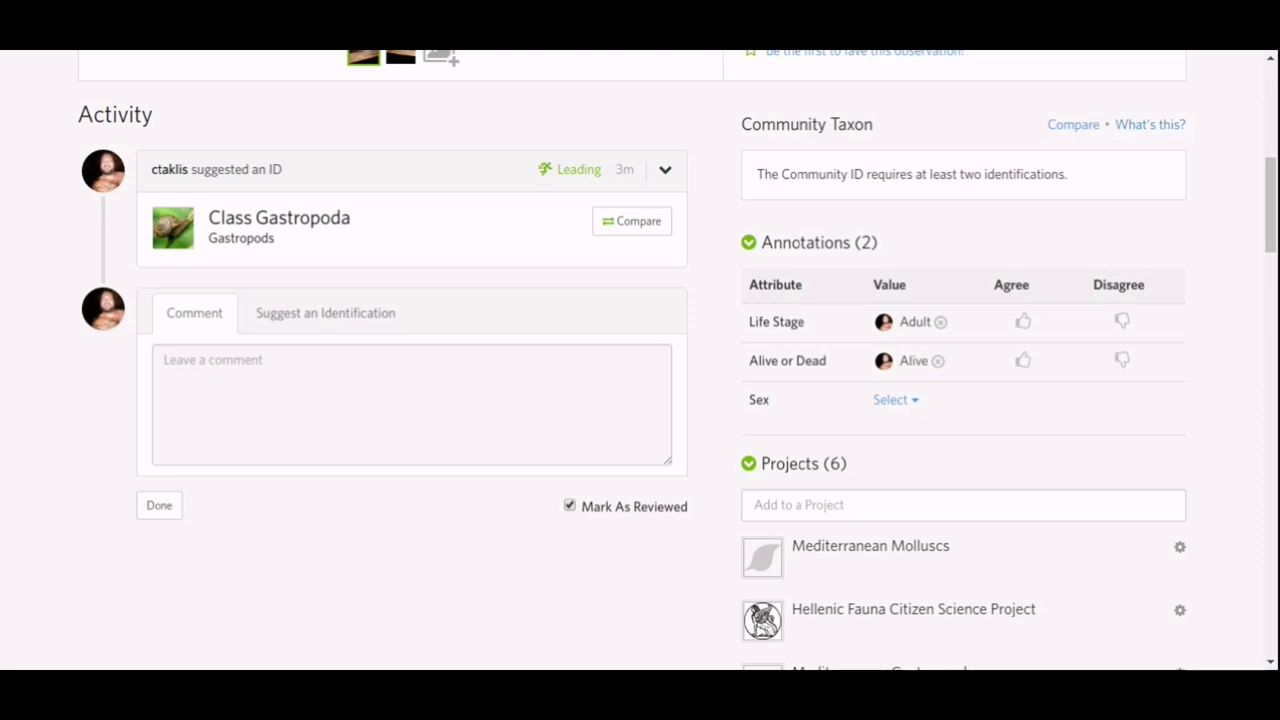
left_click(914, 402)
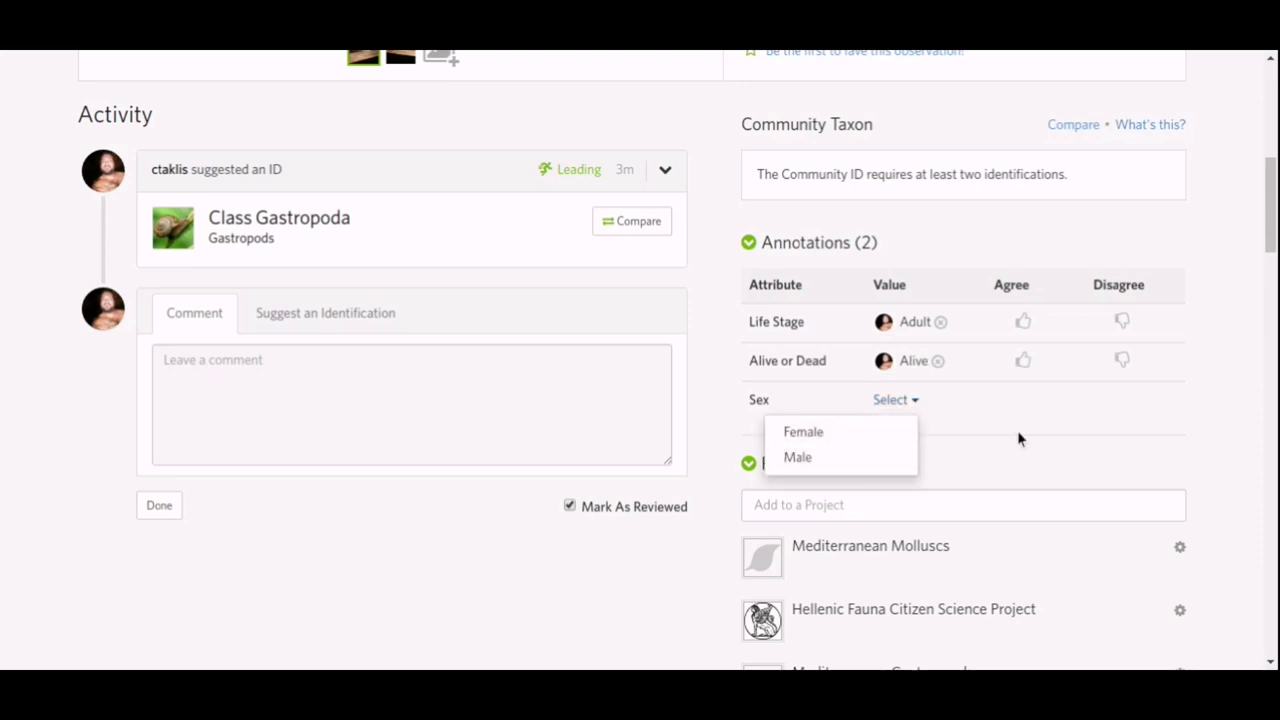
left_click(987, 437)
scroll(1237, 343, "down", 3)
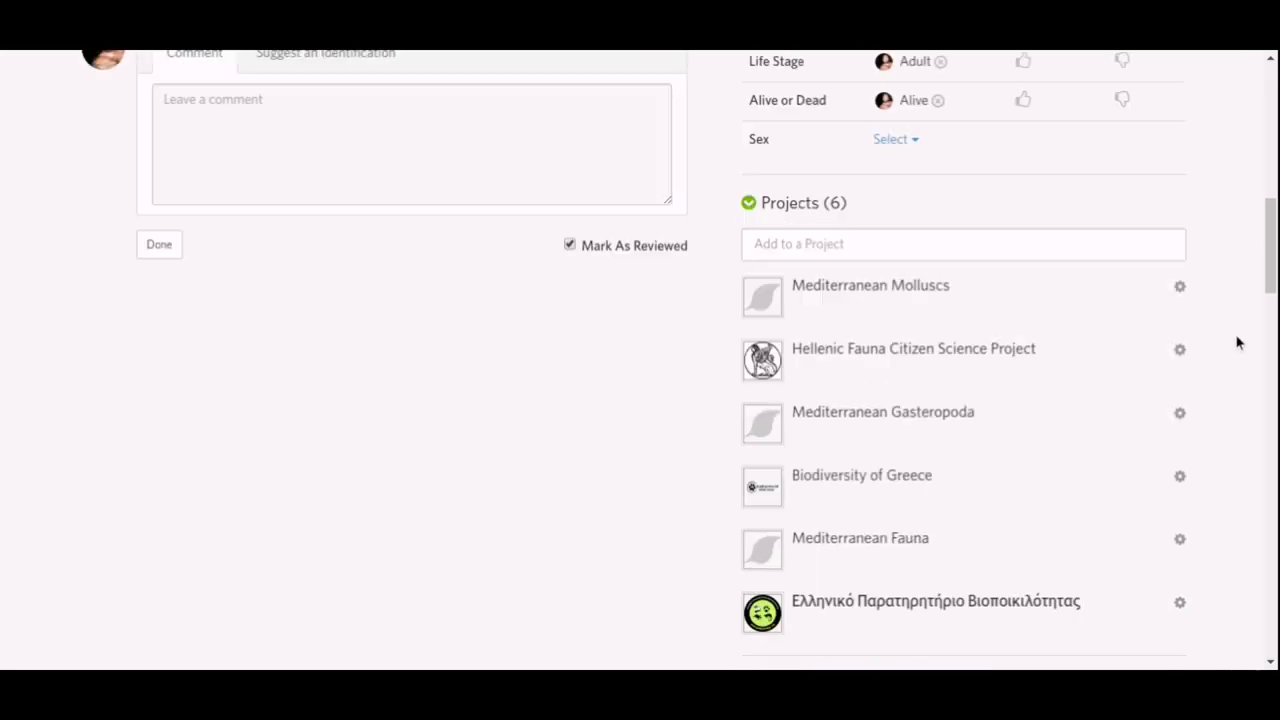
scroll(1237, 343, "down", 1)
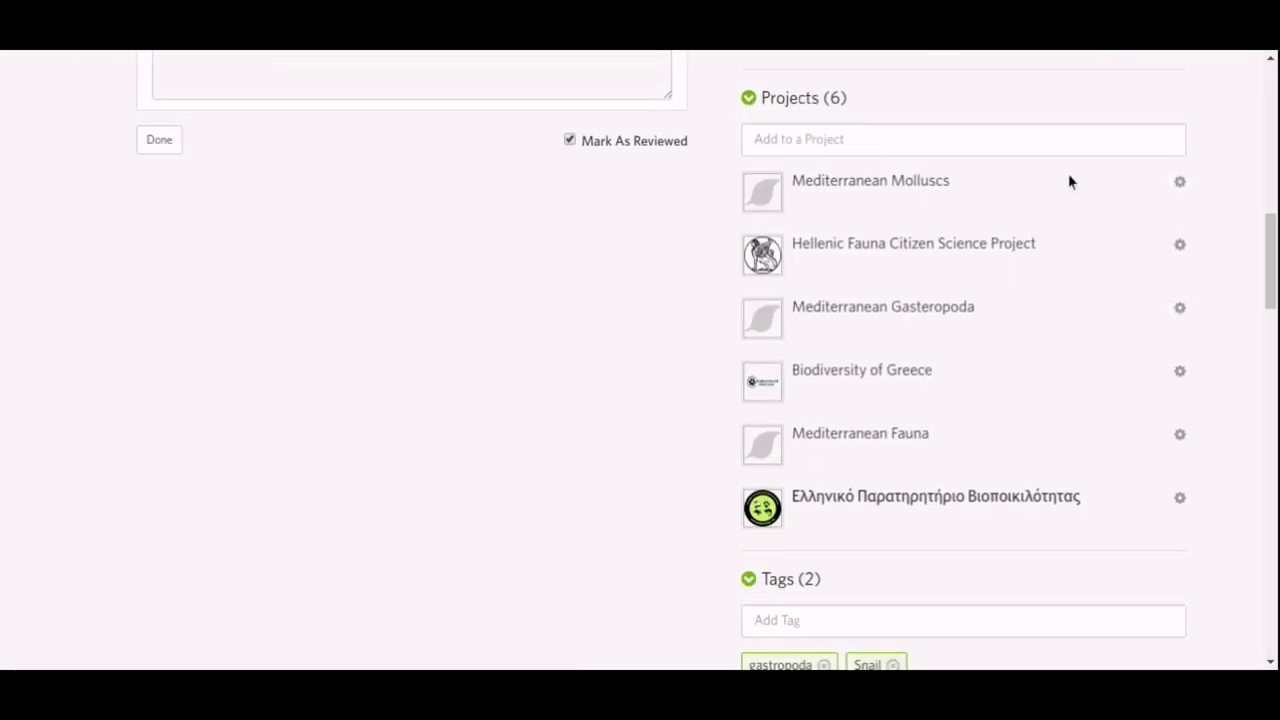
left_click(1032, 139)
type("s")
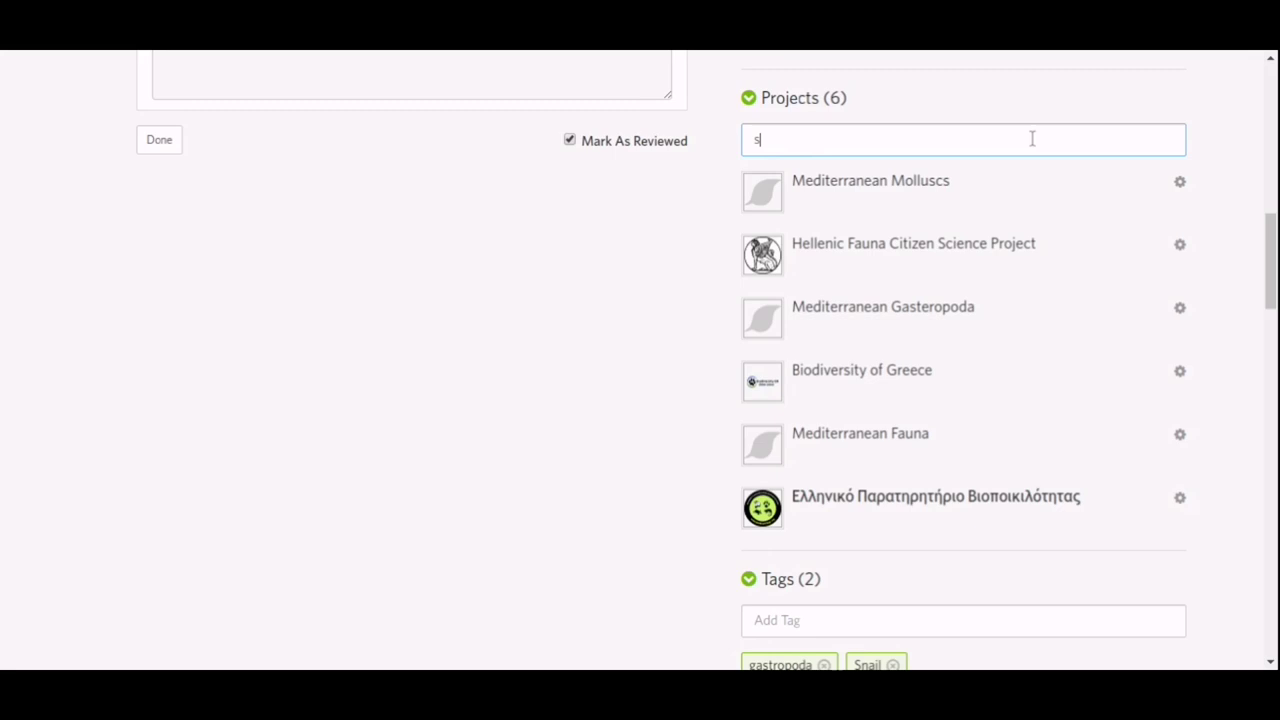
type("nails")
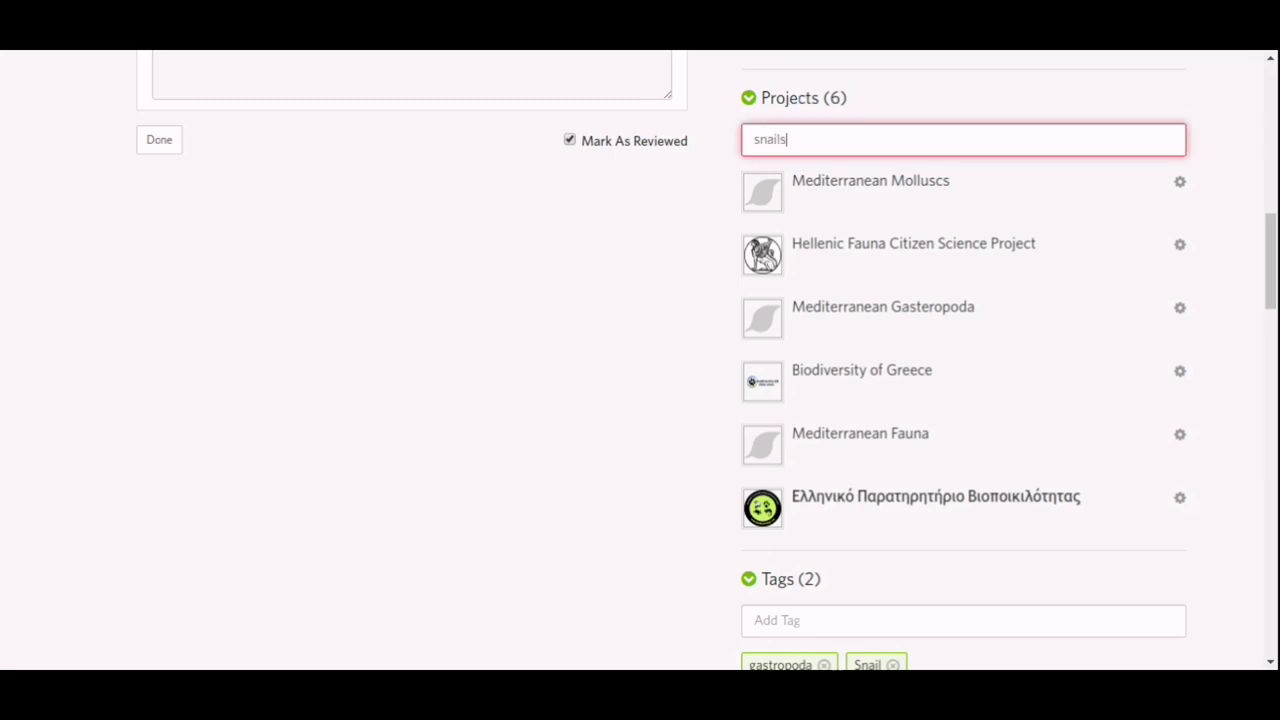
key("BackSpace")
key("BackSpace")
key("BackSpace")
key("BackSpace")
key("BackSpace")
type("mo")
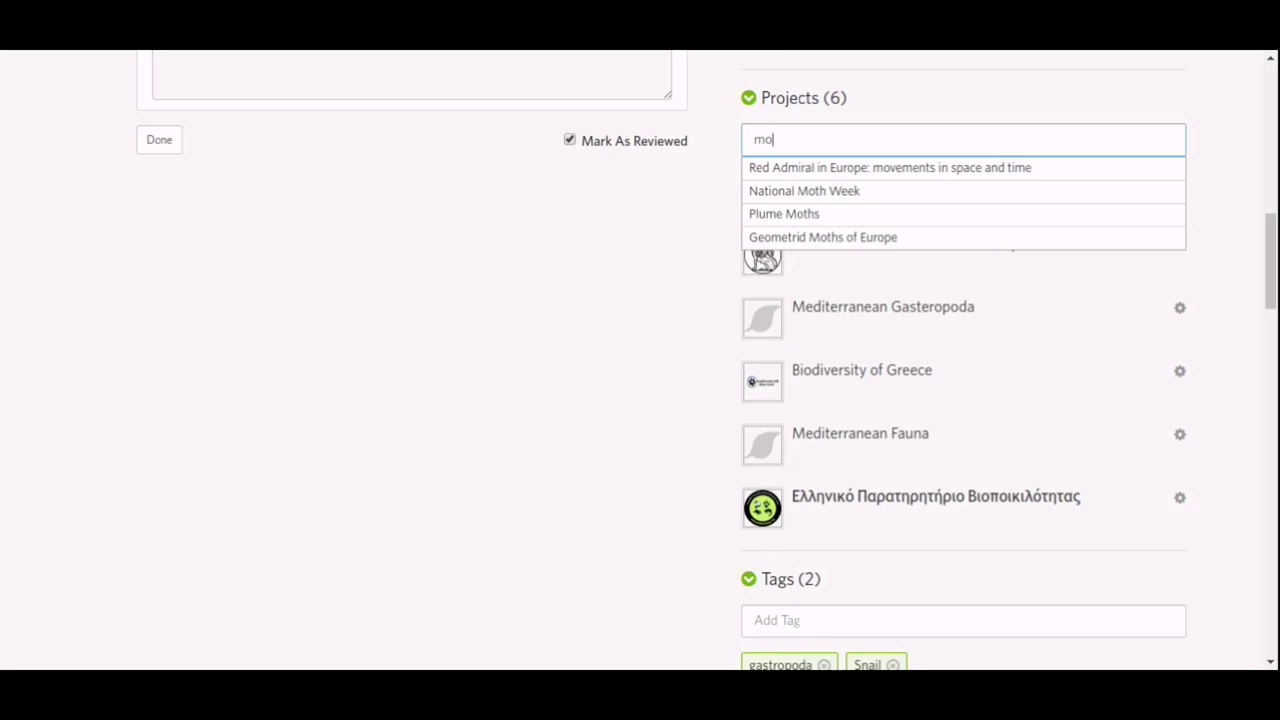
type("ll")
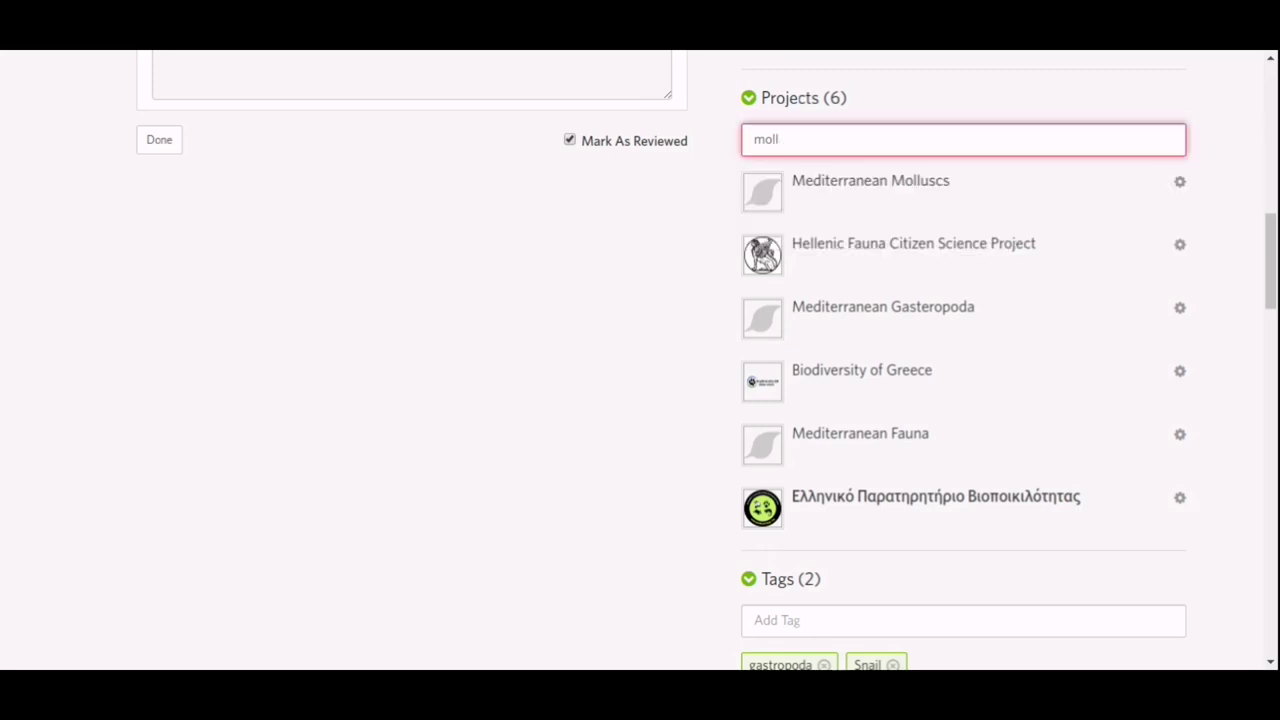
key("BackSpace")
key("BackSpace")
key("BackSpace")
key("BackSpace")
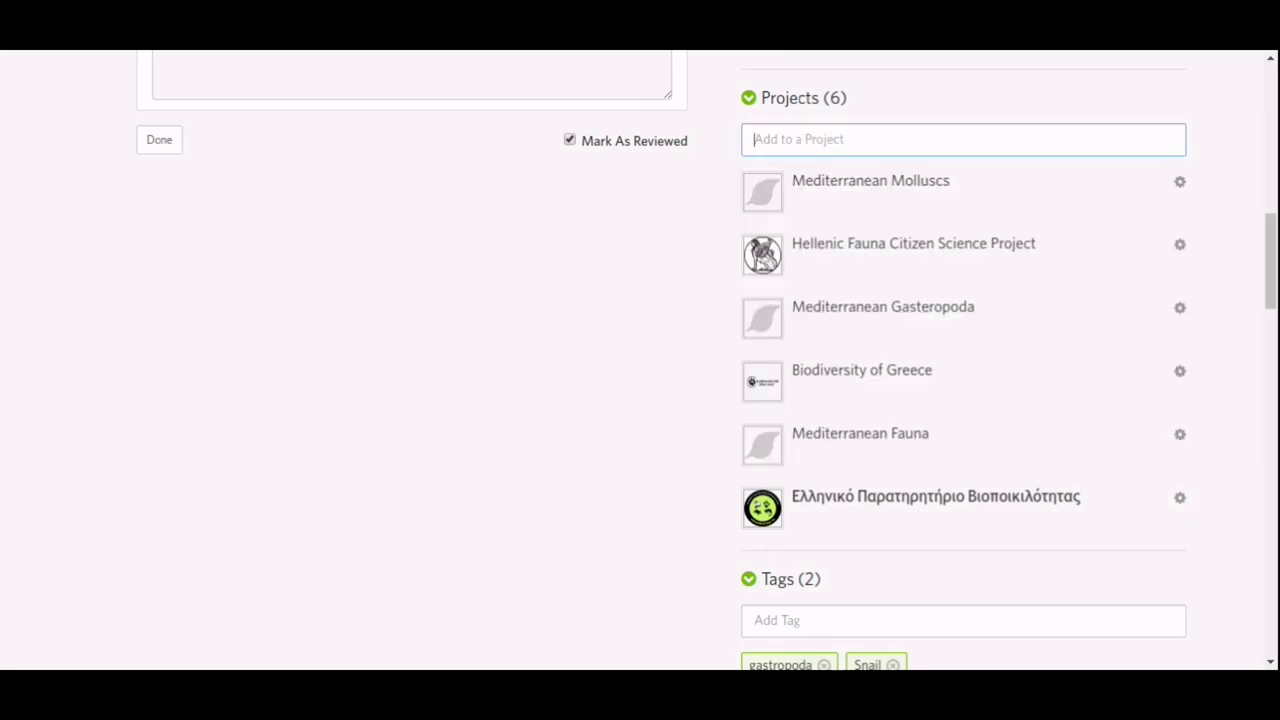
type("ga")
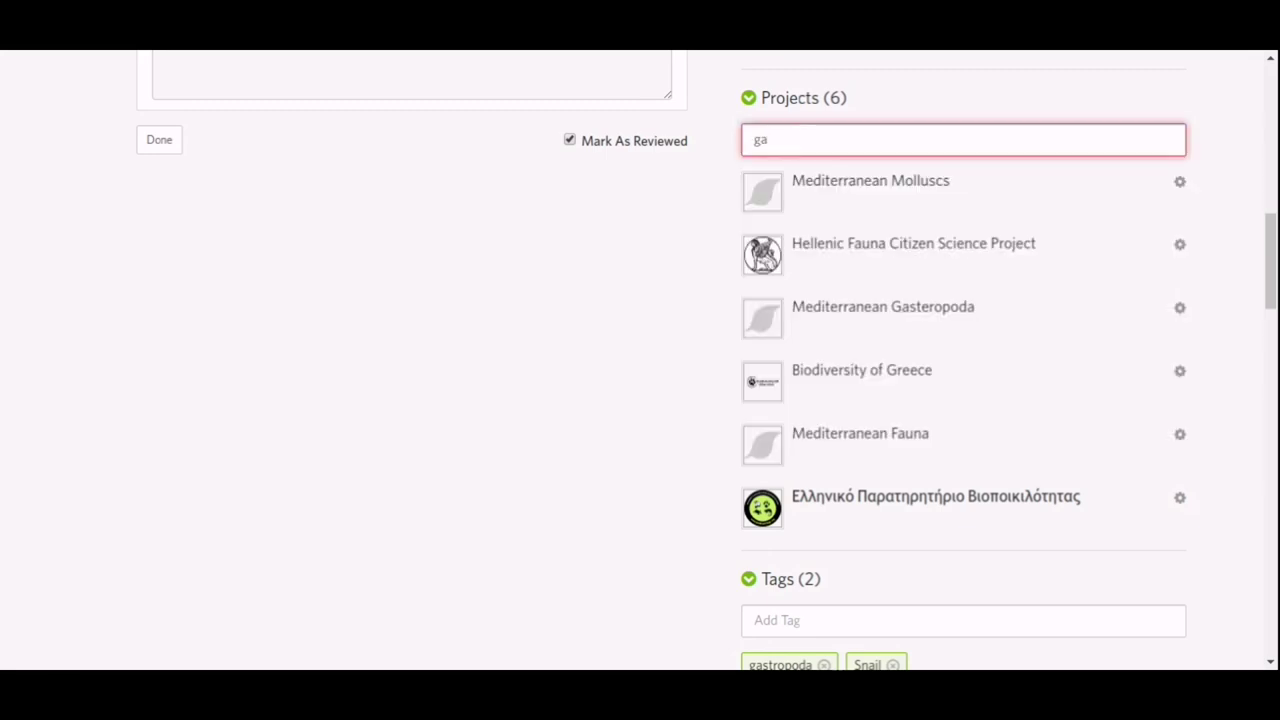
key("BackSpace")
key("BackSpace")
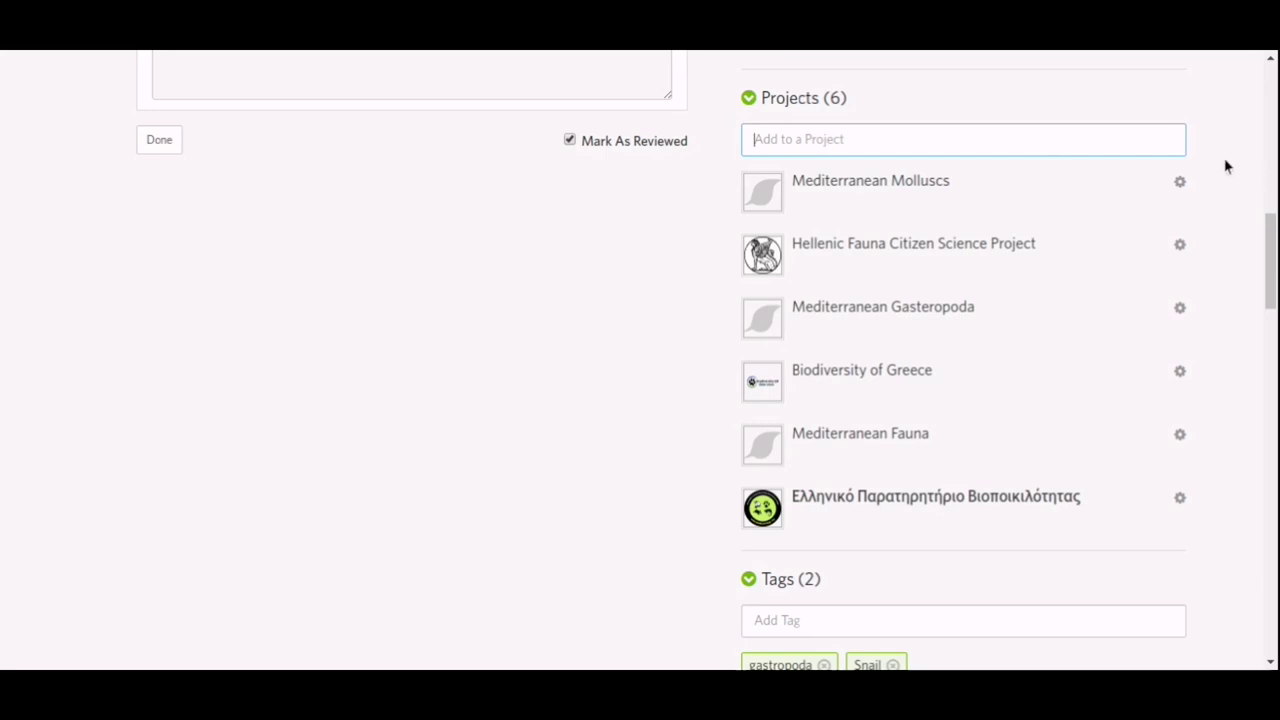
scroll(1226, 166, "down", 3)
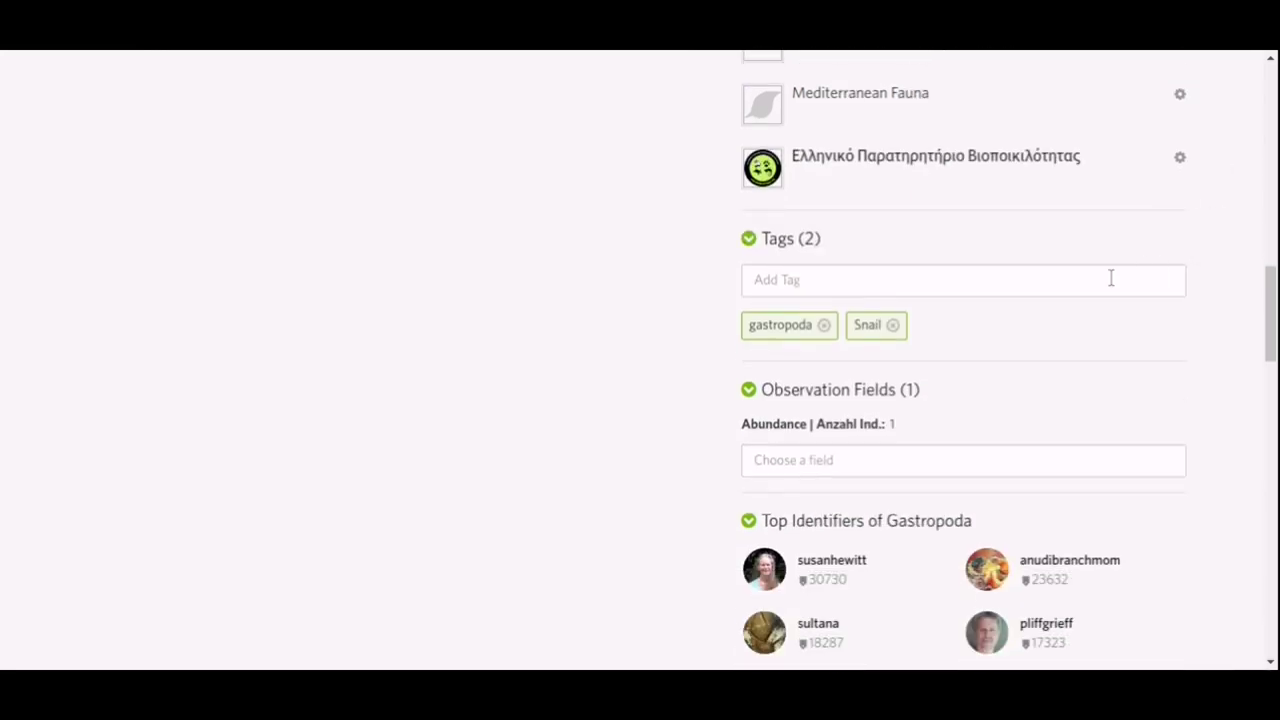
scroll(1110, 278, "down", 2)
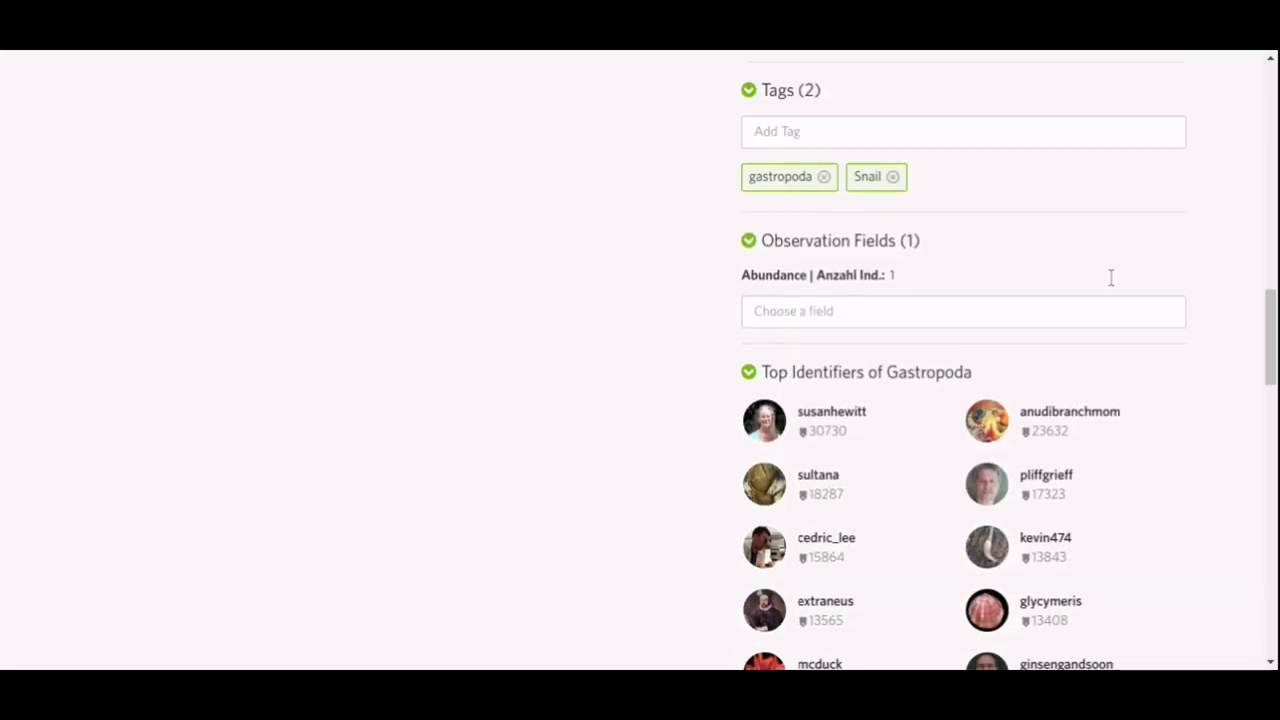
left_click(1072, 137)
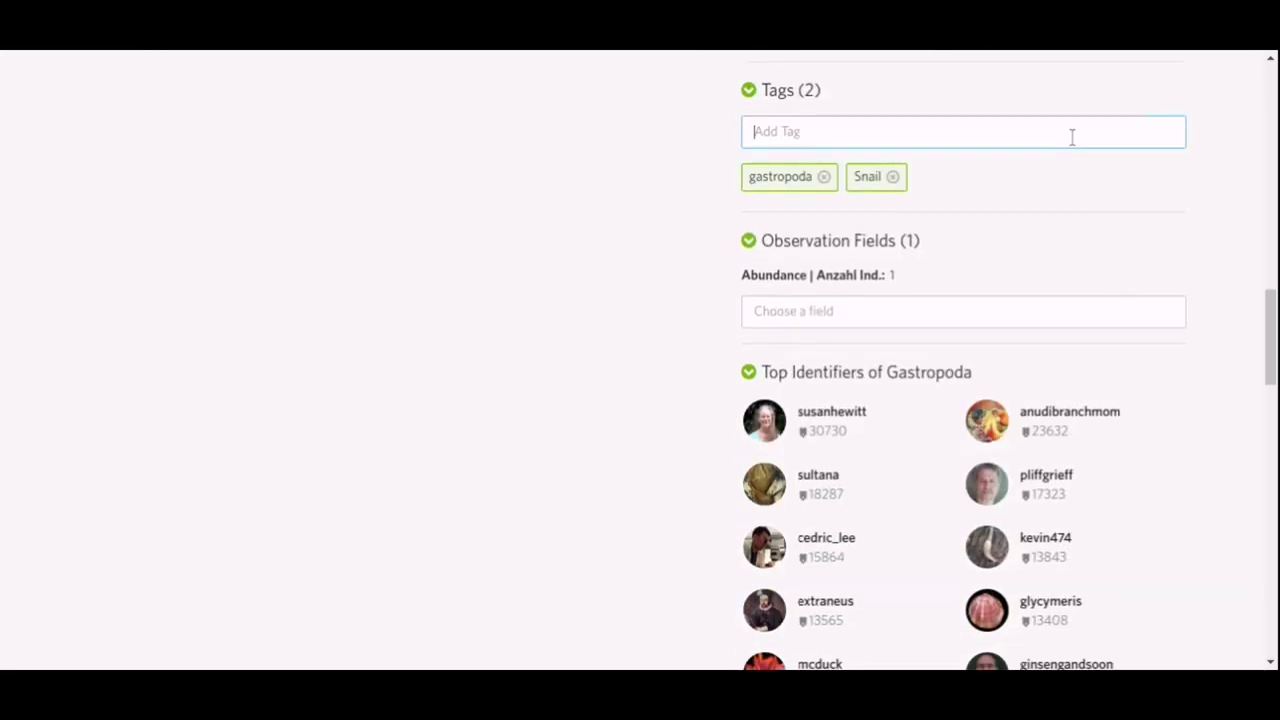
left_click(1043, 310)
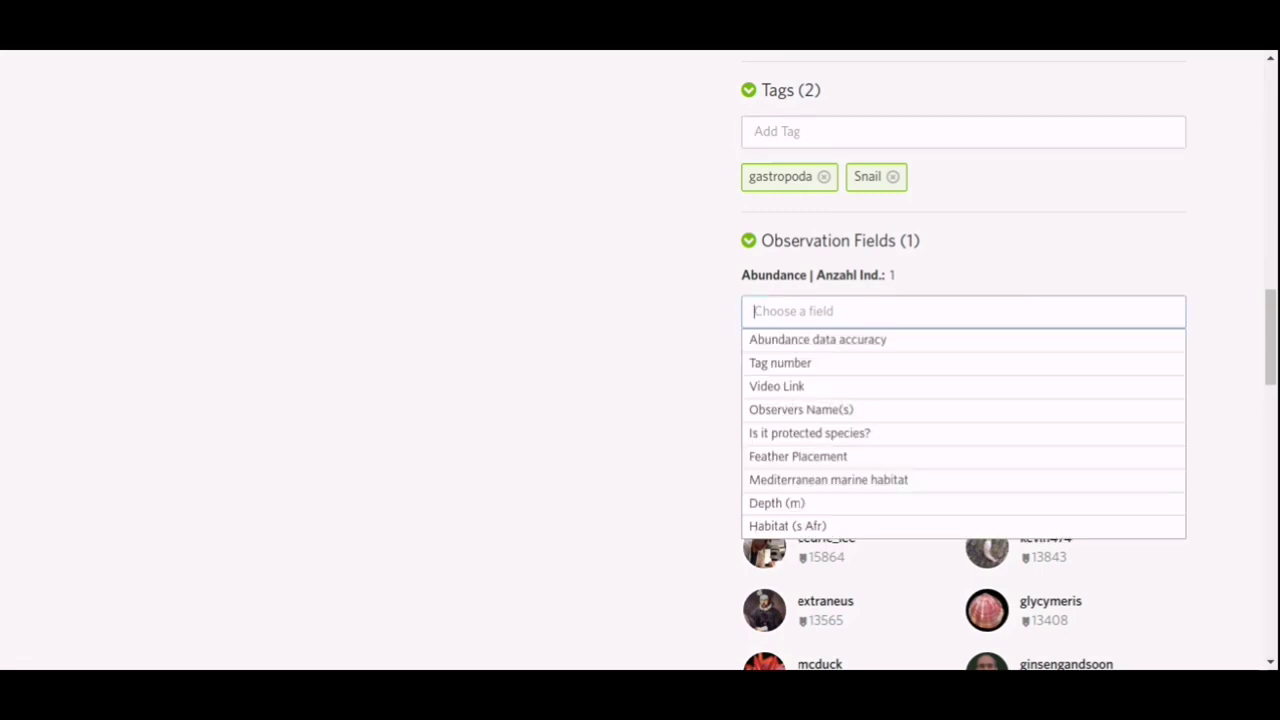
type("dna")
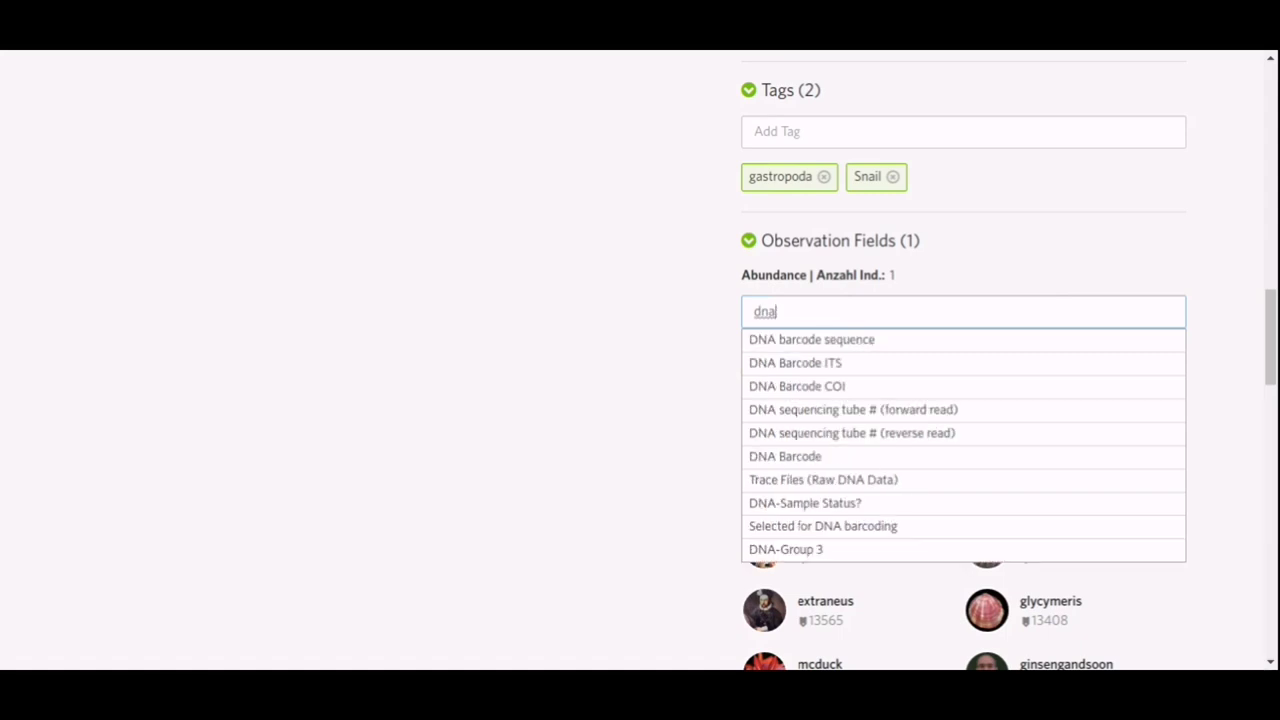
key("BackSpace")
key("BackSpace")
key("BackSpace")
type("photog")
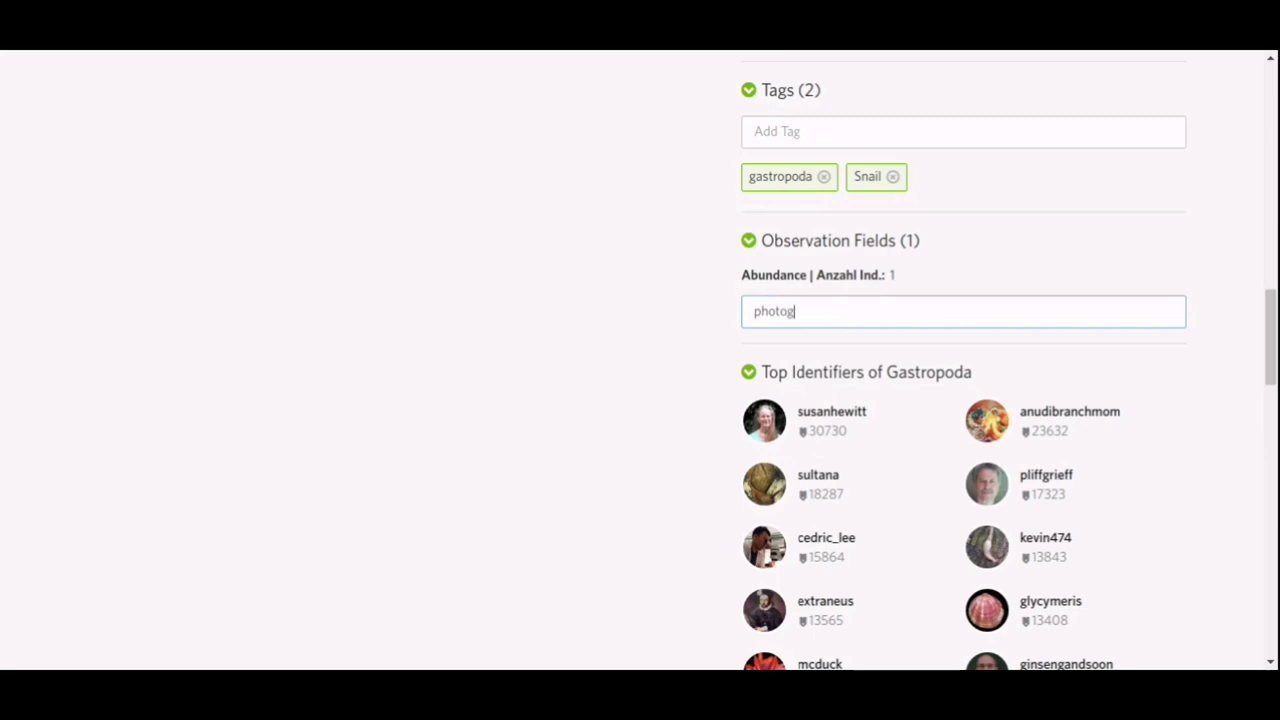
type("r")
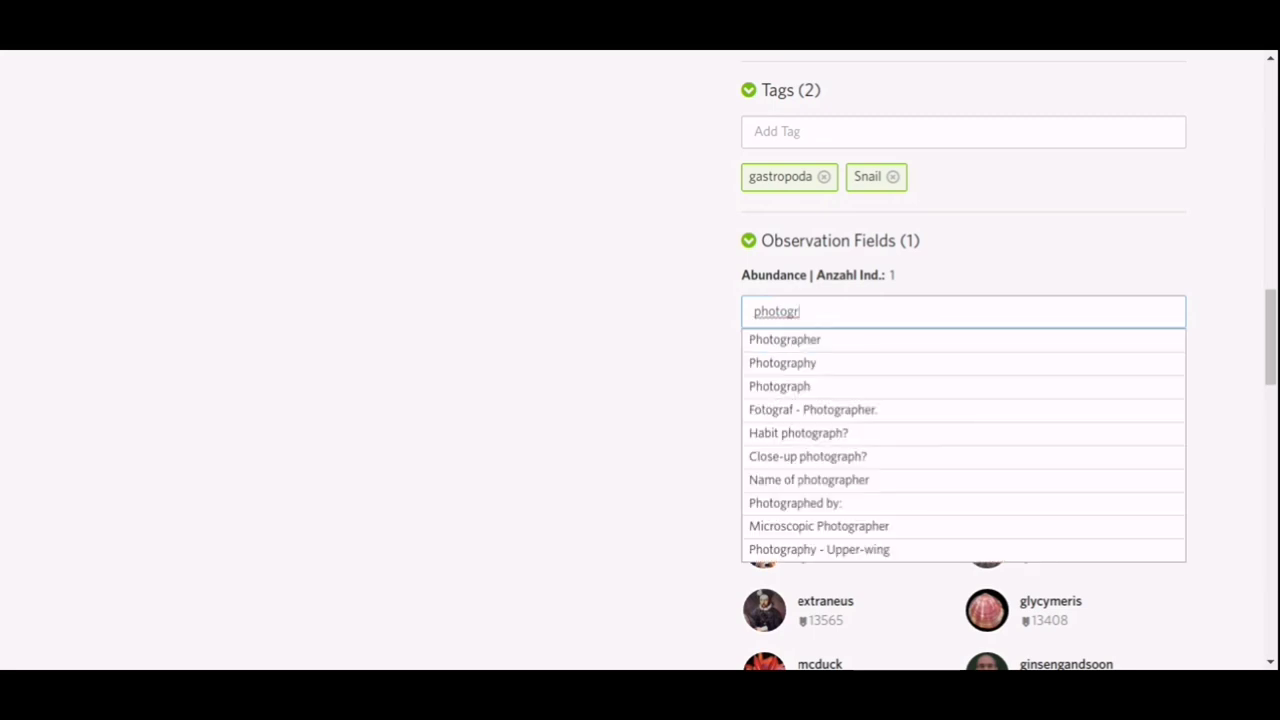
key("BackSpace")
key("BackSpace")
key("BackSpace")
key("BackSpace")
key("BackSpace")
key("BackSpace")
key("BackSpace")
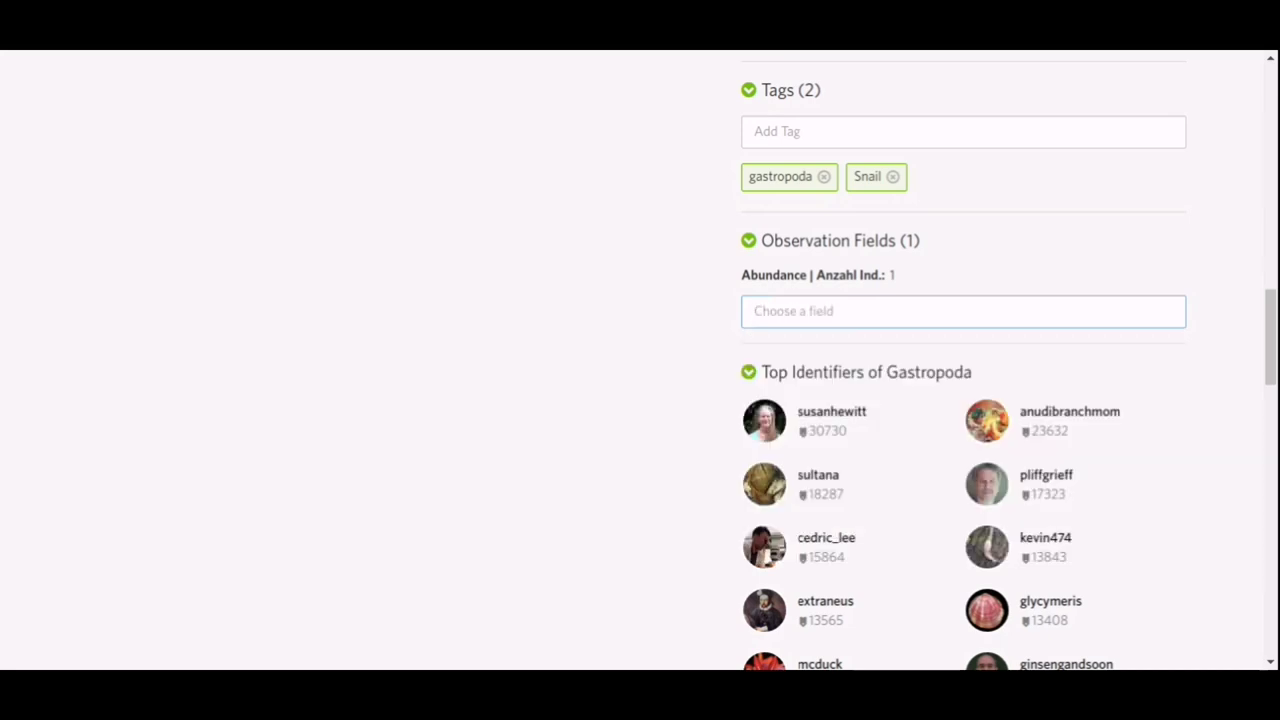
type("source")
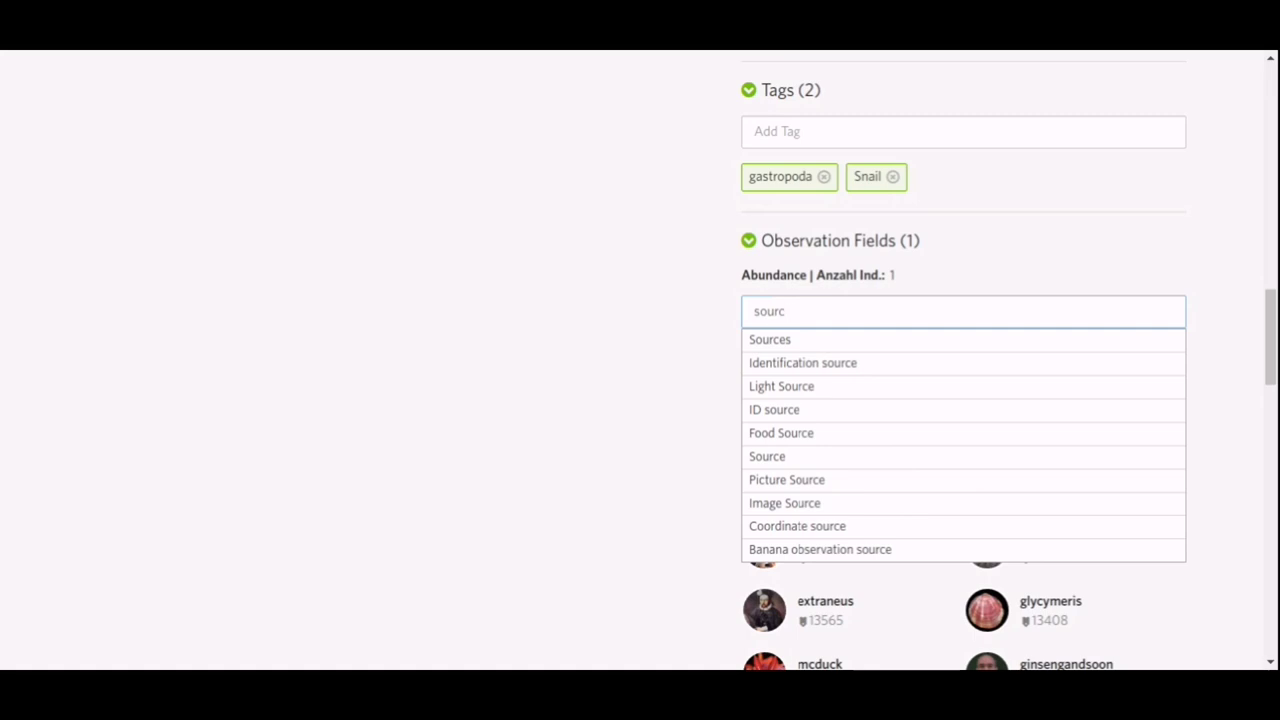
key("BackSpace")
key("BackSpace")
key("BackSpace")
key("BackSpace")
key("BackSpace")
type("video")
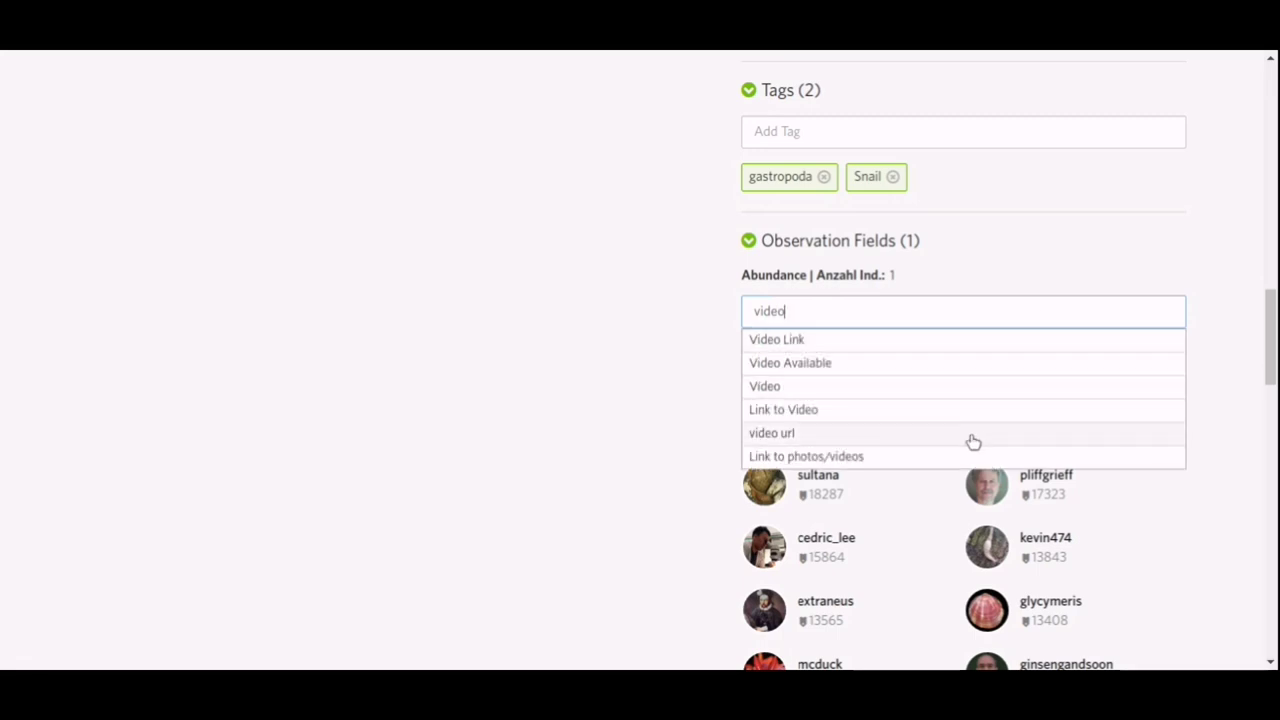
left_click(877, 345)
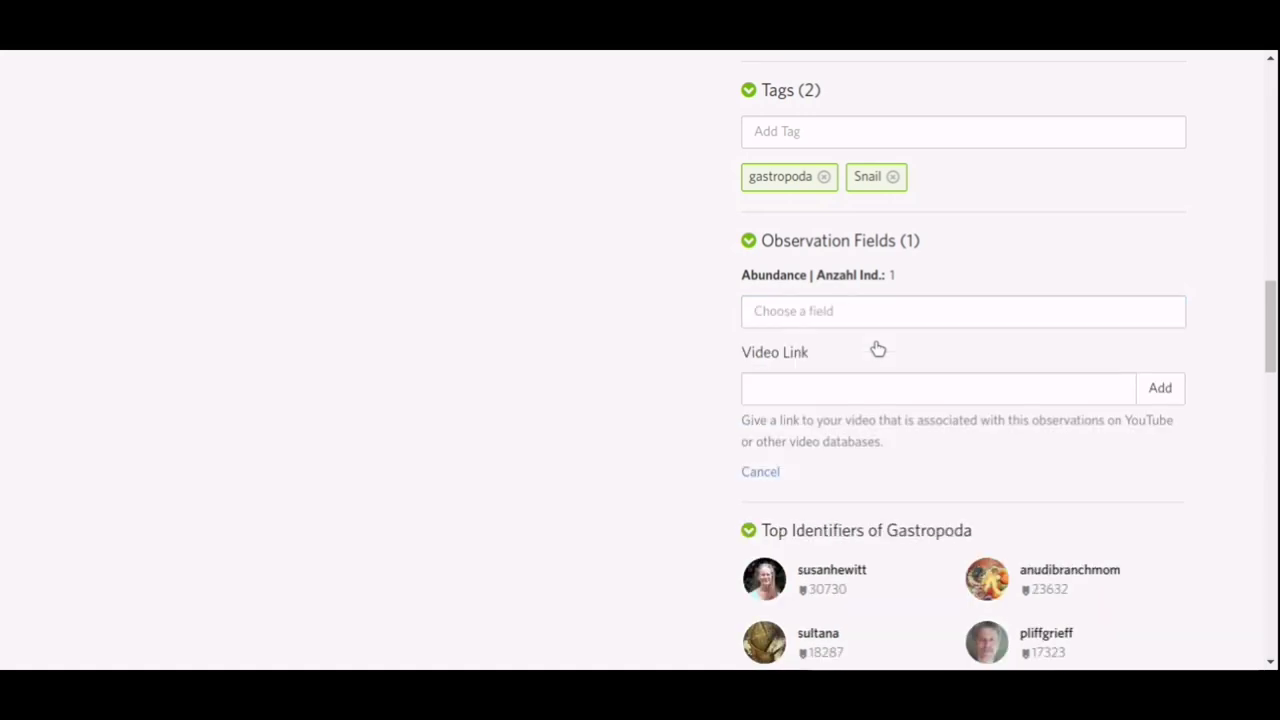
left_click(848, 393)
left_click(763, 474)
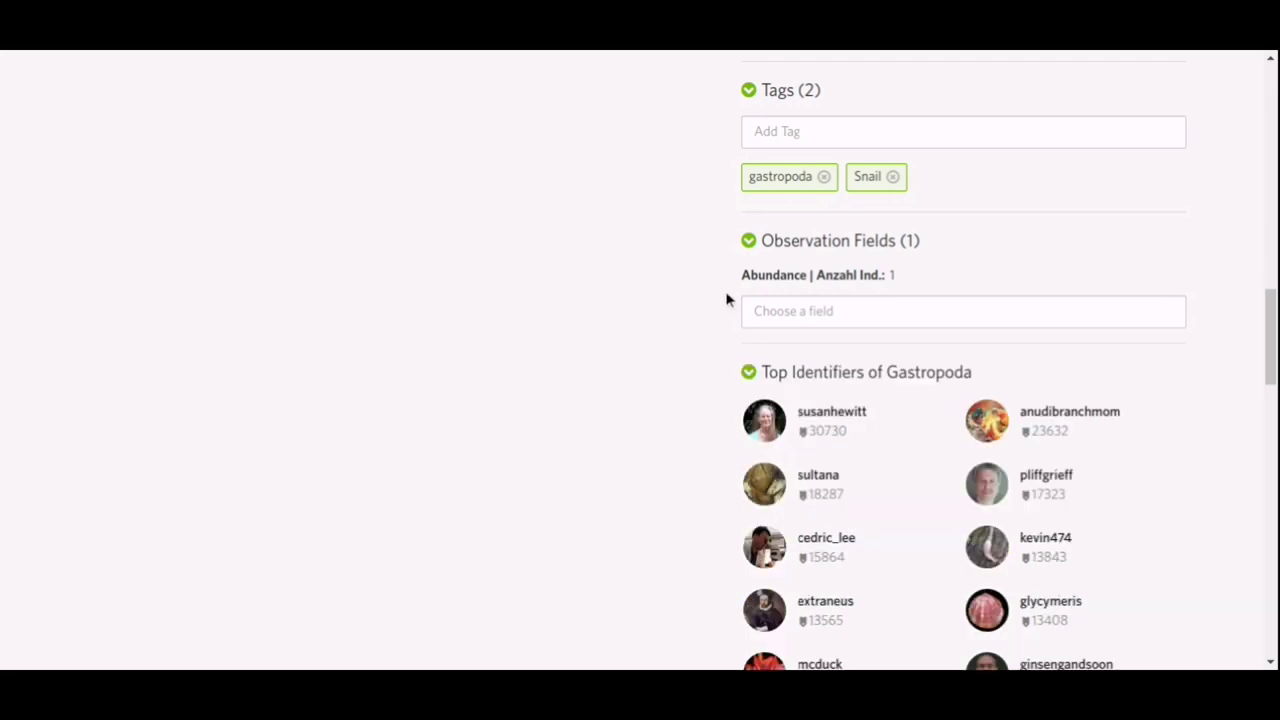
scroll(697, 251, "down", 1)
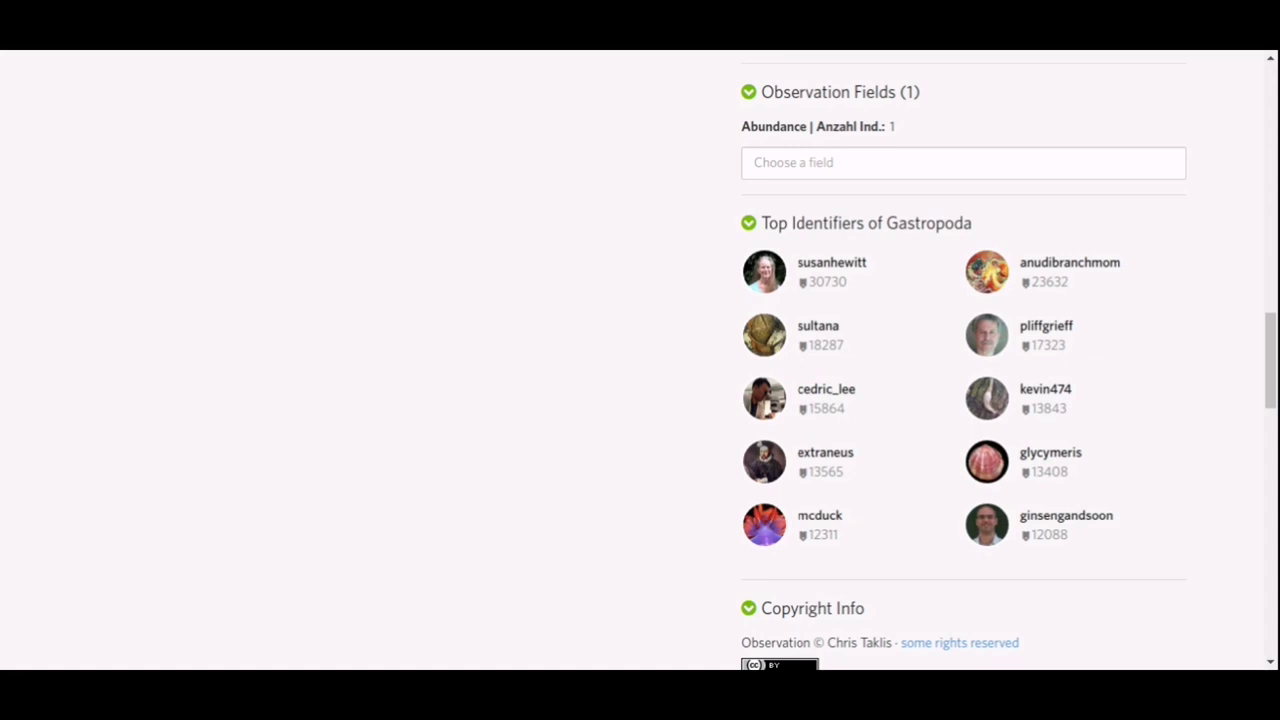
scroll(697, 257, "down", 2)
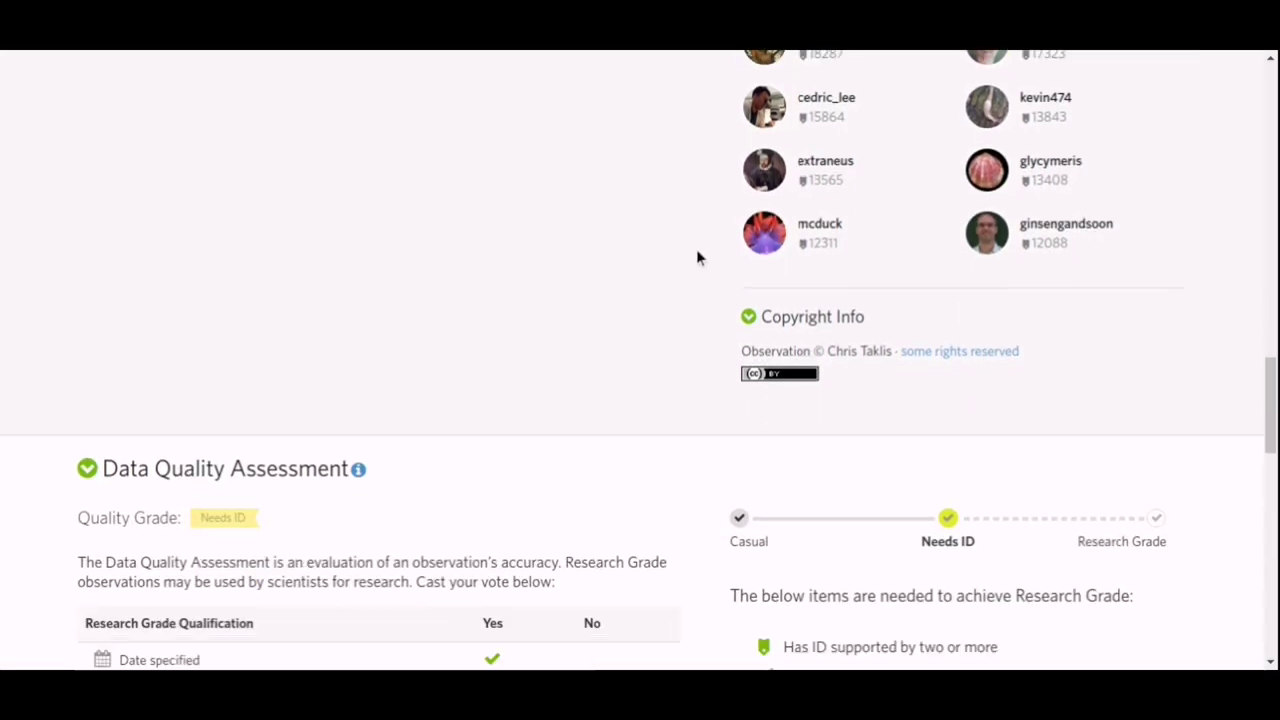
scroll(697, 257, "down", 1)
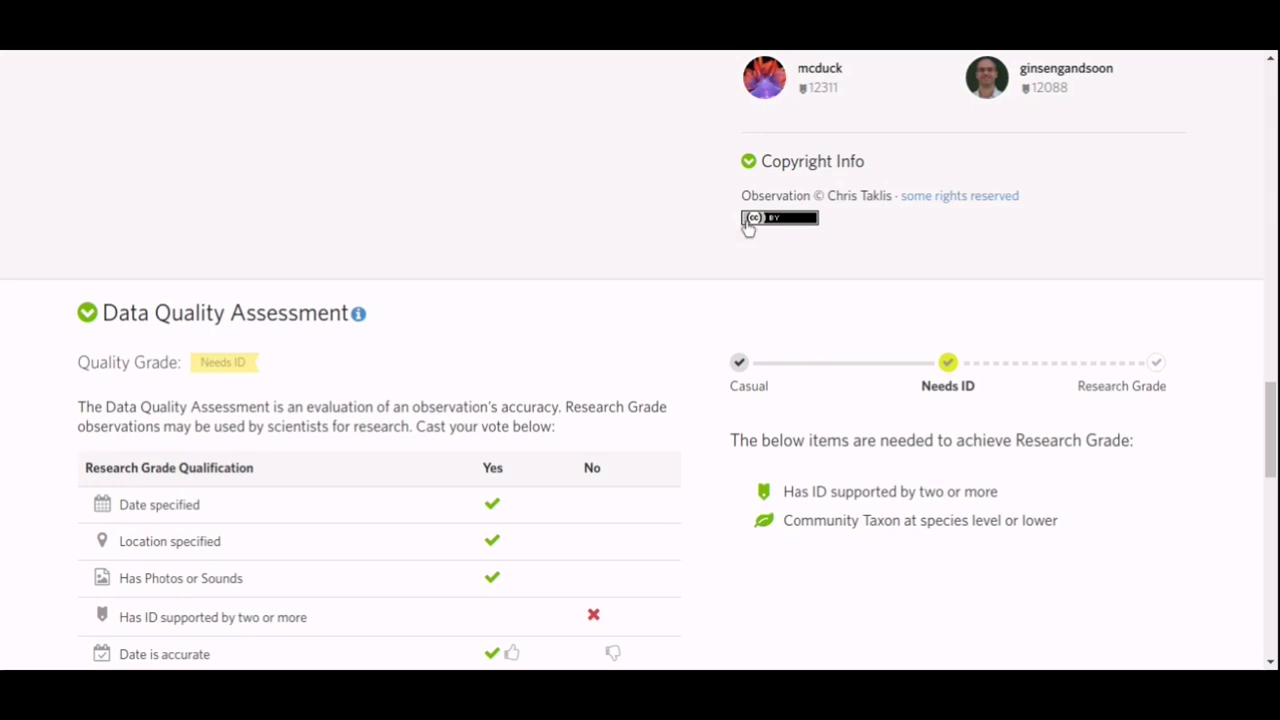
scroll(928, 250, "down", 1)
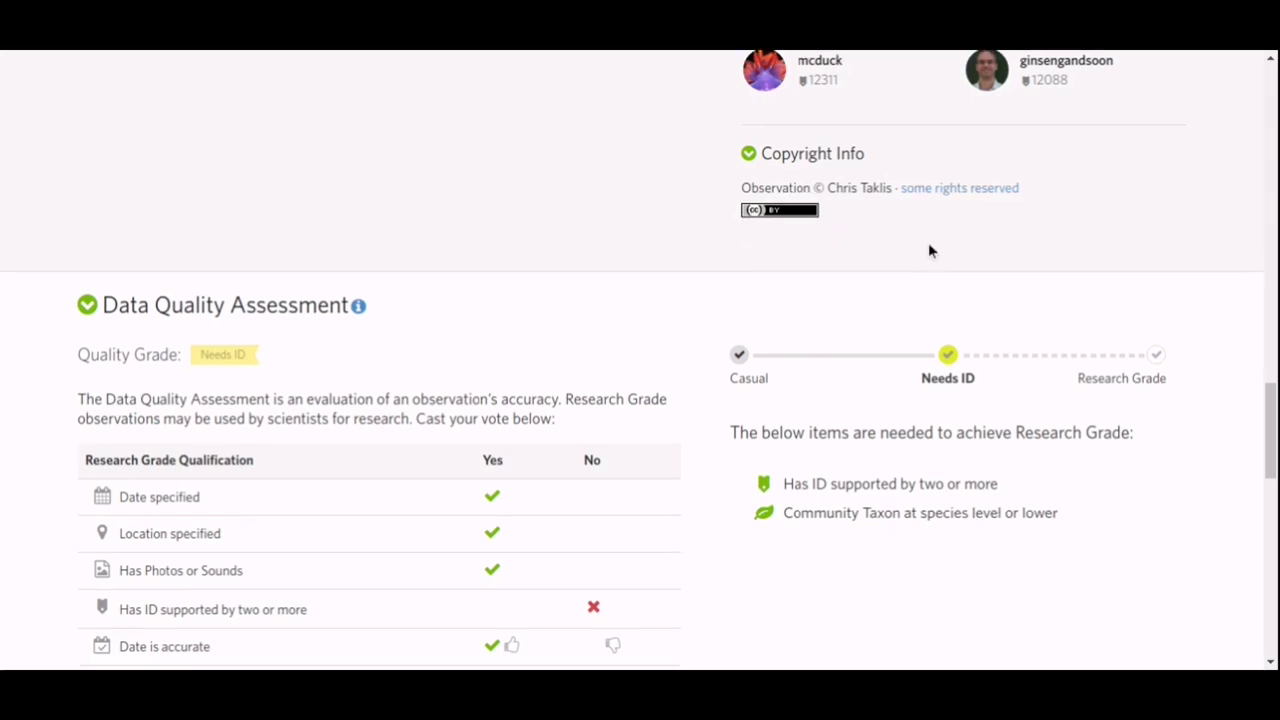
scroll(928, 250, "down", 1)
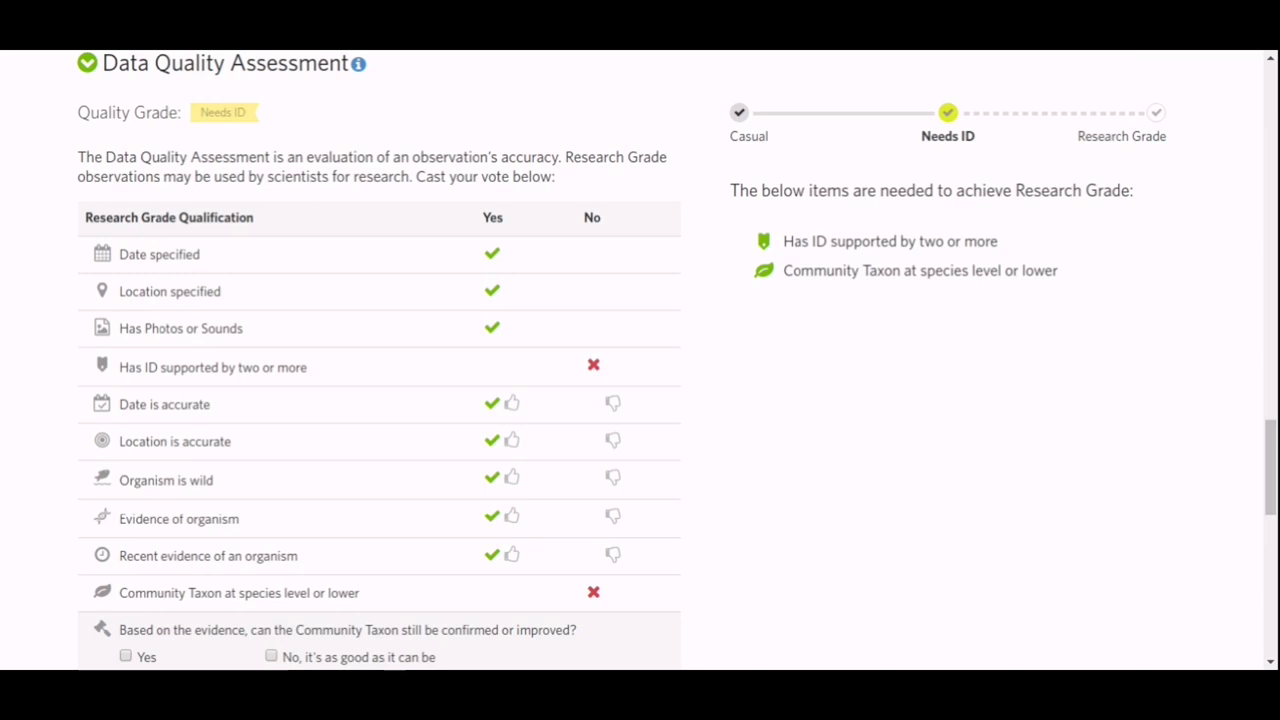
scroll(774, 330, "down", 1)
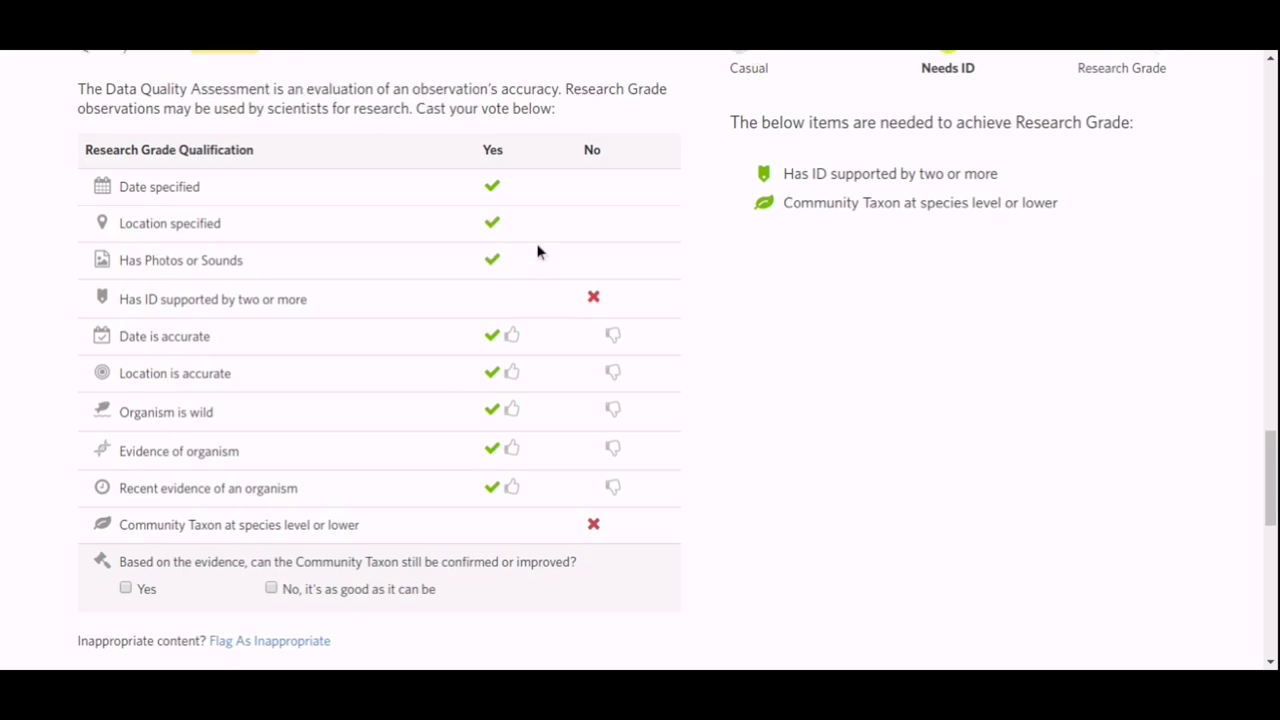
scroll(537, 251, "up", 1)
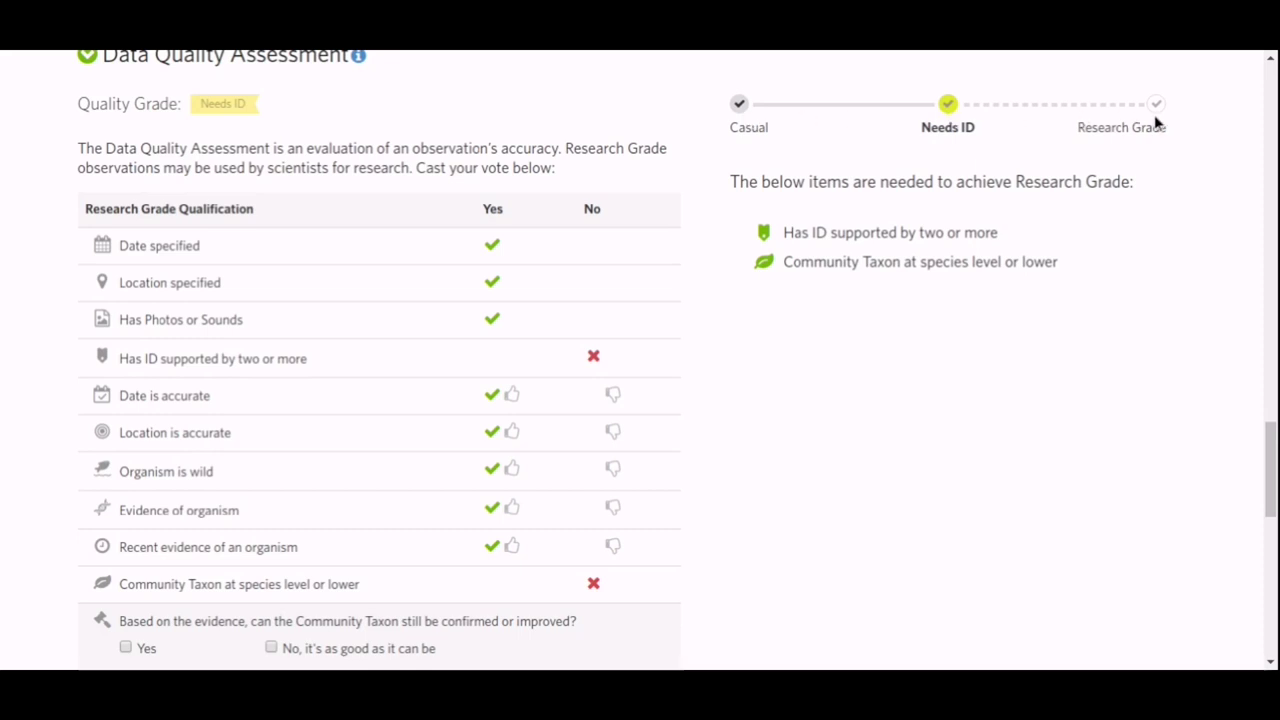
scroll(1203, 187, "down", 3)
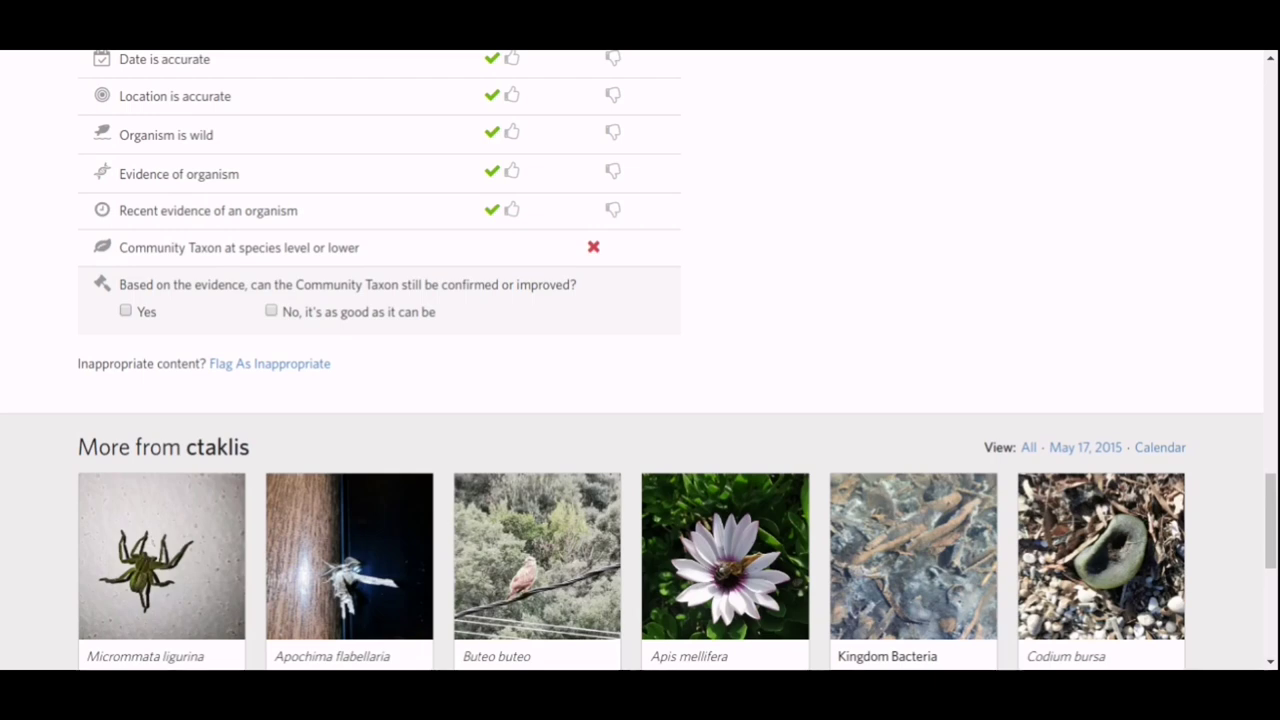
scroll(1203, 187, "down", 3)
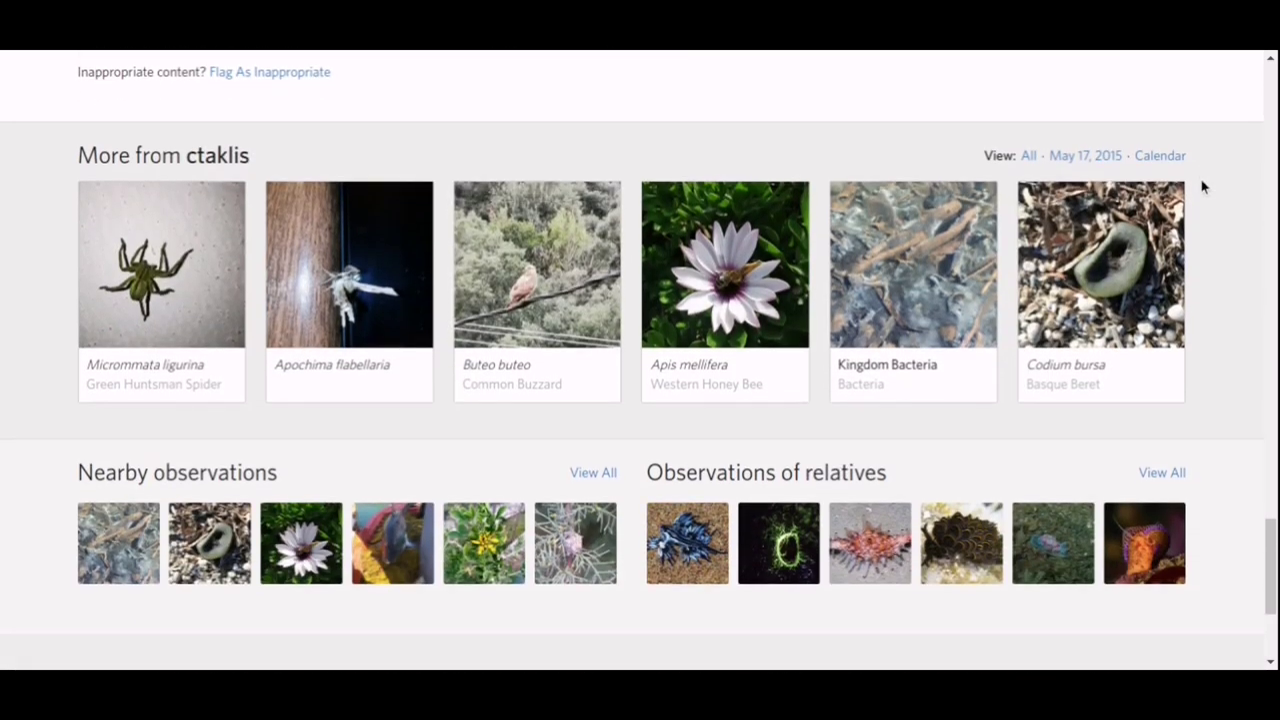
scroll(1203, 187, "down", 1)
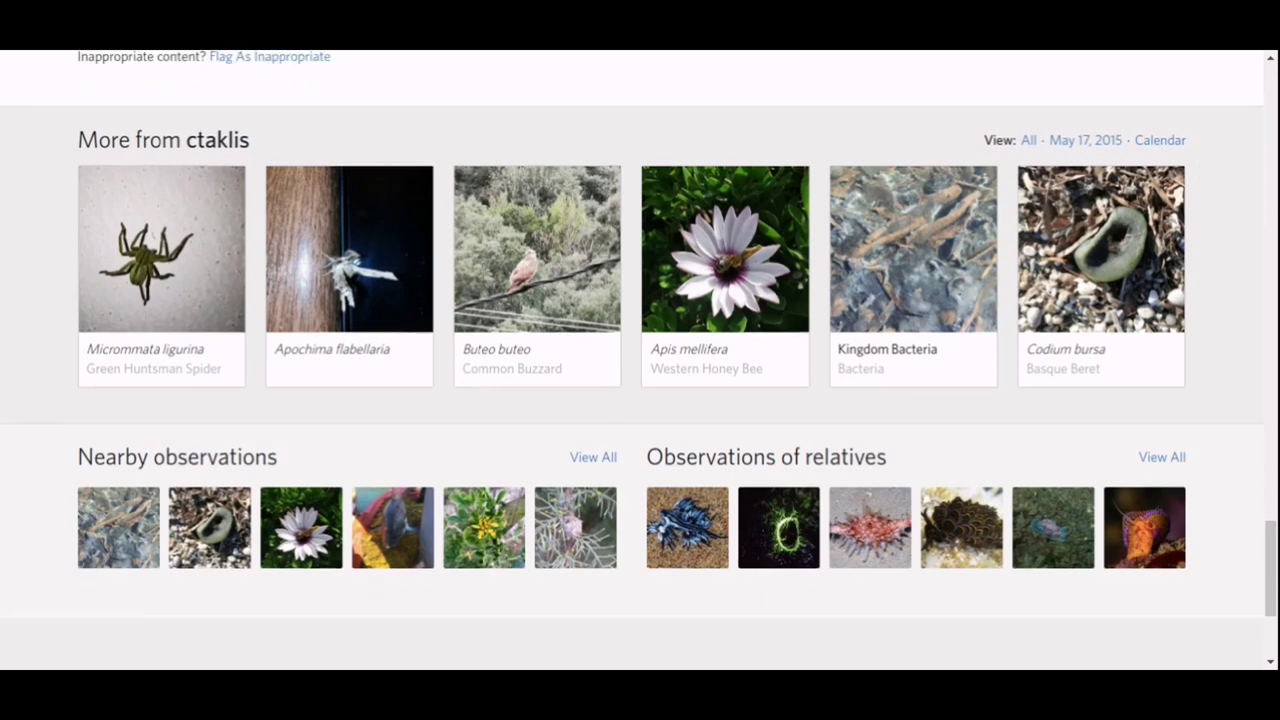
scroll(1203, 187, "down", 3)
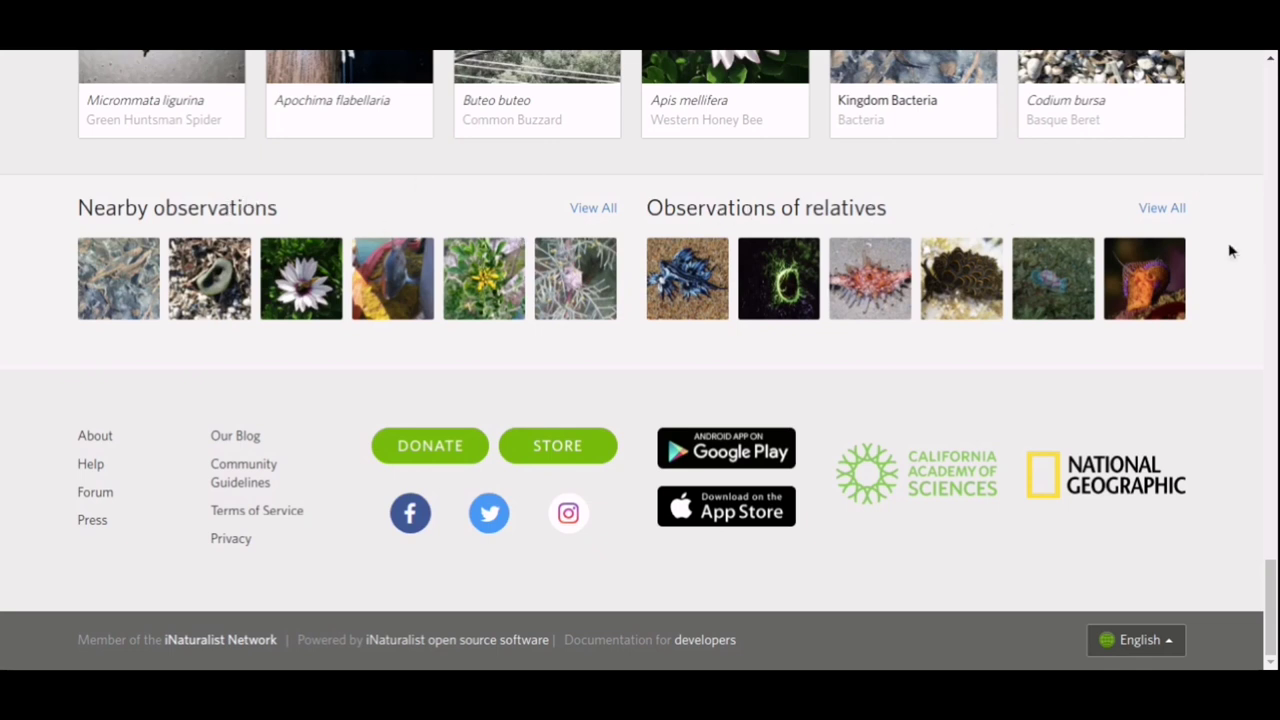
scroll(1230, 268, "up", 10)
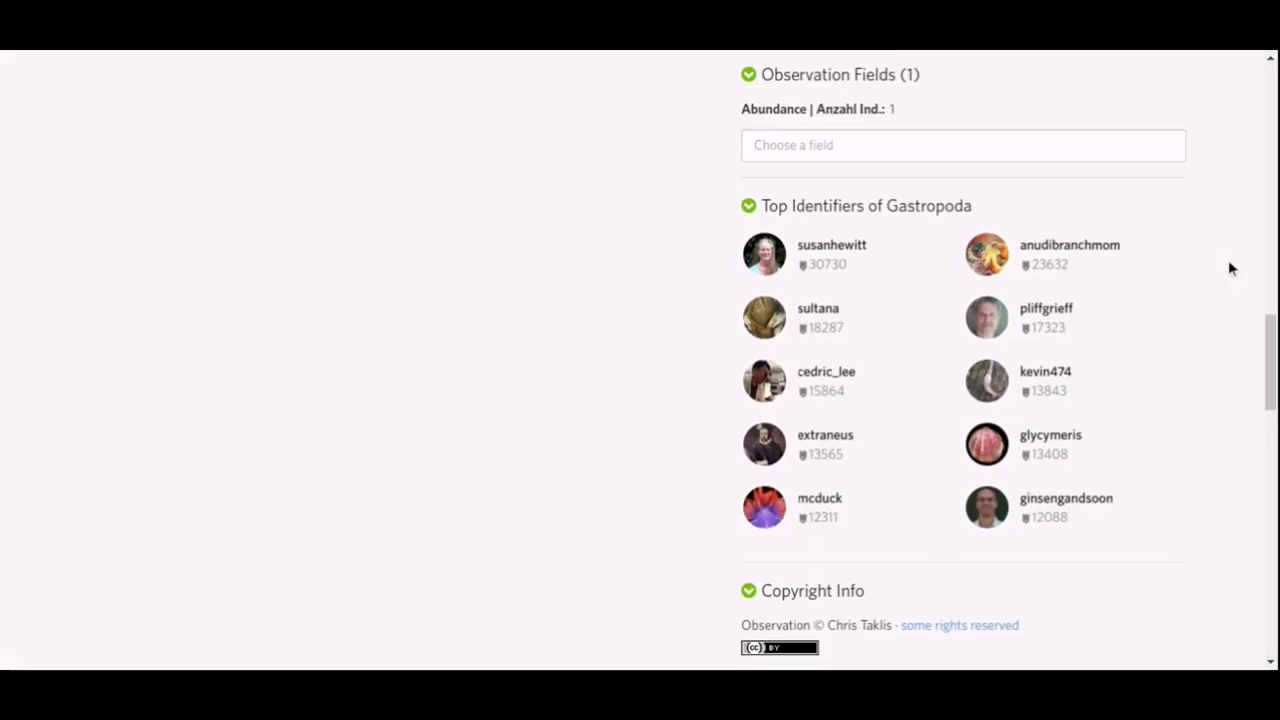
scroll(1230, 268, "up", 5)
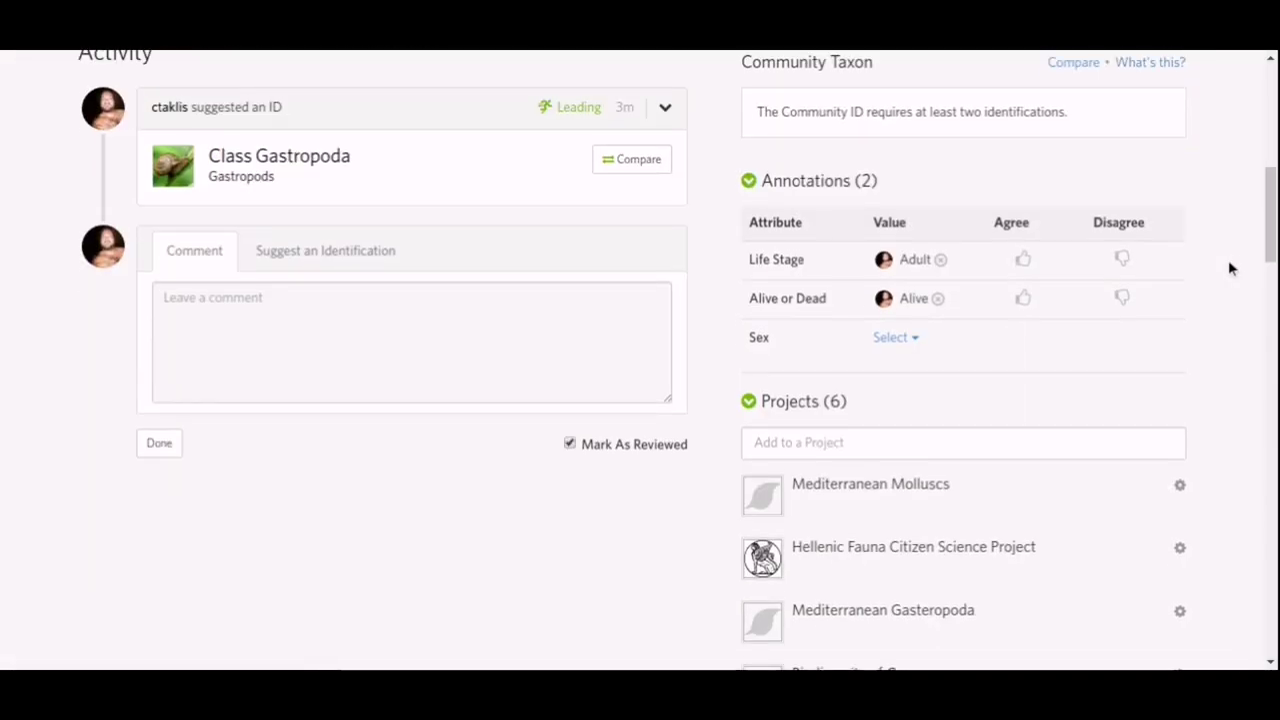
scroll(428, 330, "up", 6)
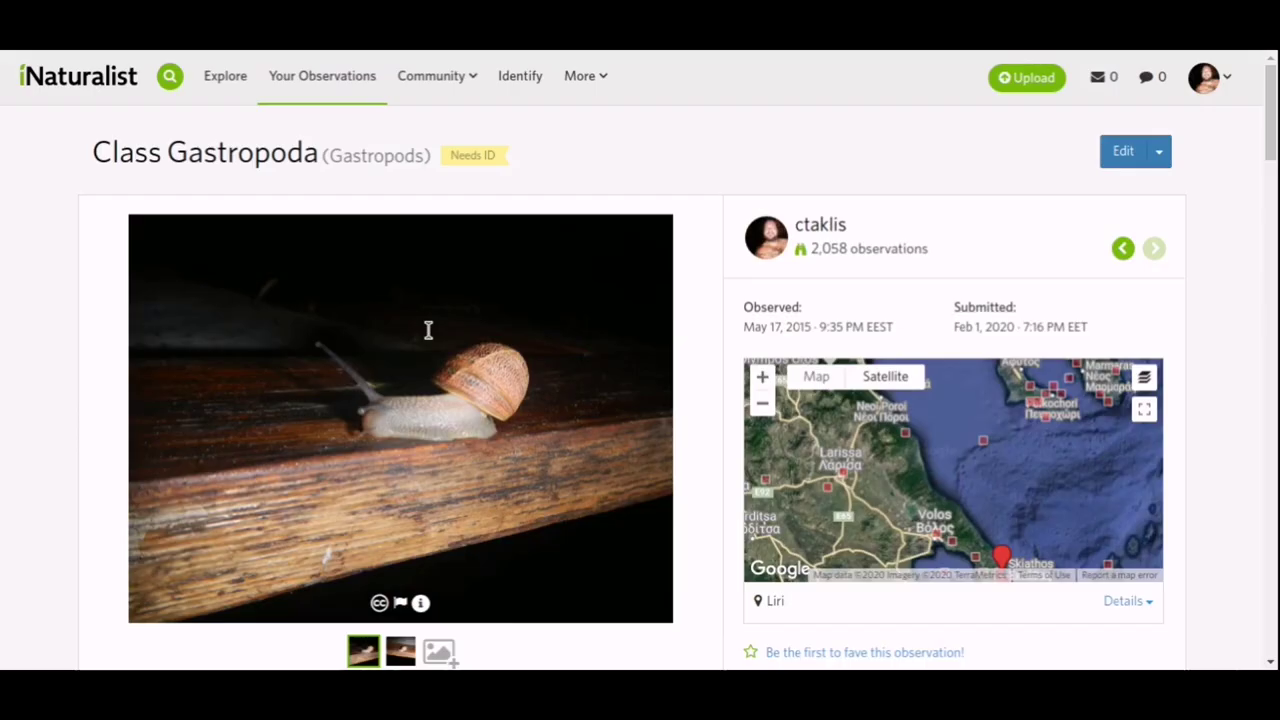
scroll(428, 330, "down", 10)
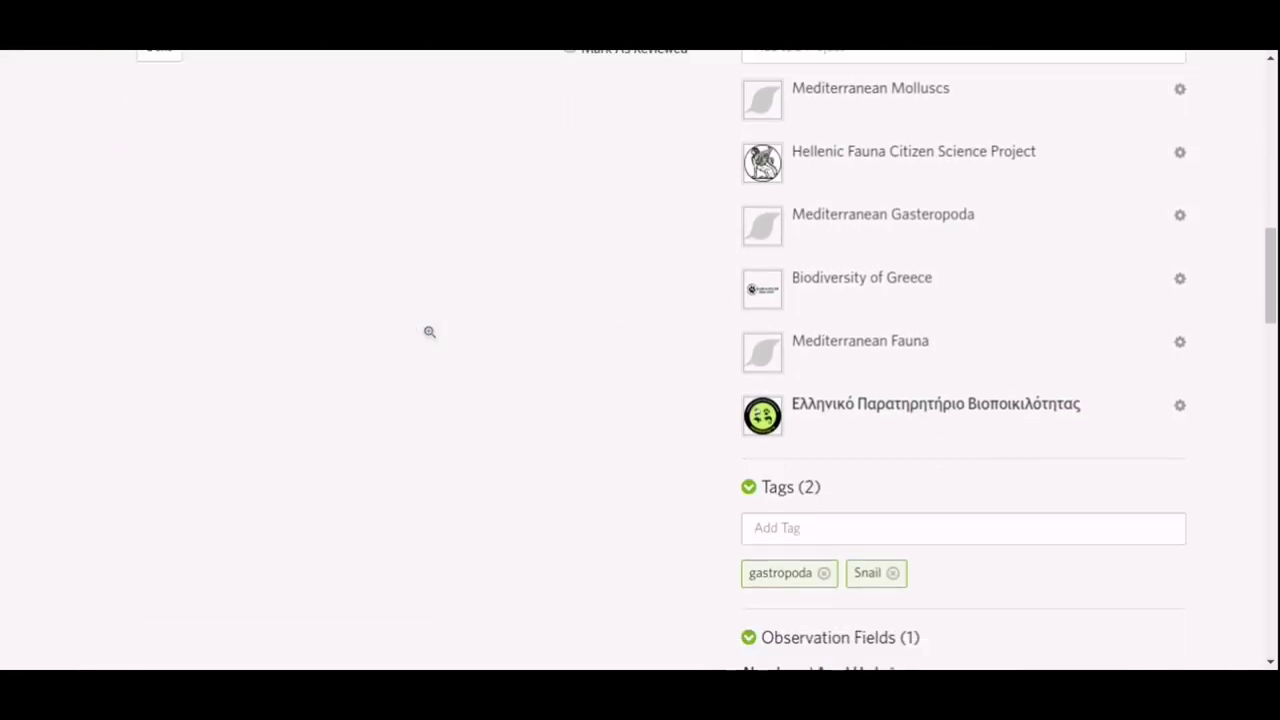
scroll(429, 331, "down", 3)
scroll(429, 331, "up", 1)
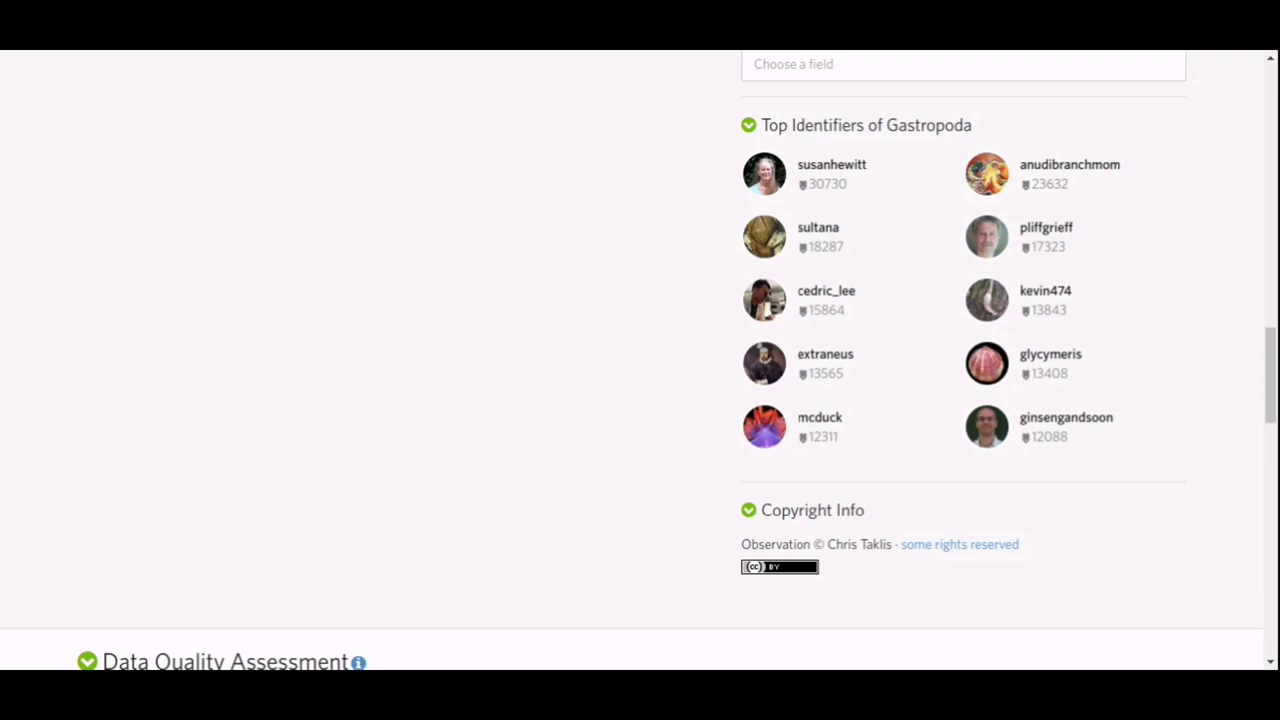
scroll(436, 170, "up", 3)
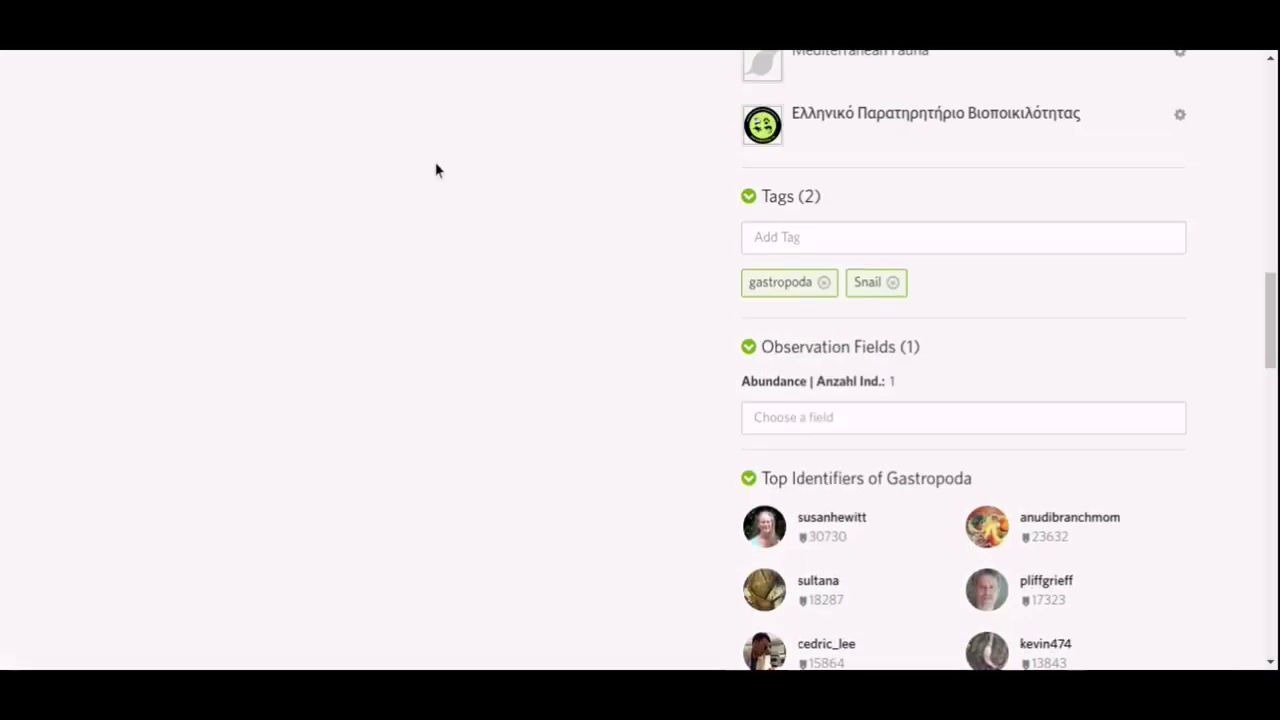
scroll(436, 170, "up", 6)
Post a comment mentioning another user: 'do you have any idea what species is it'.
left_click(410, 306)
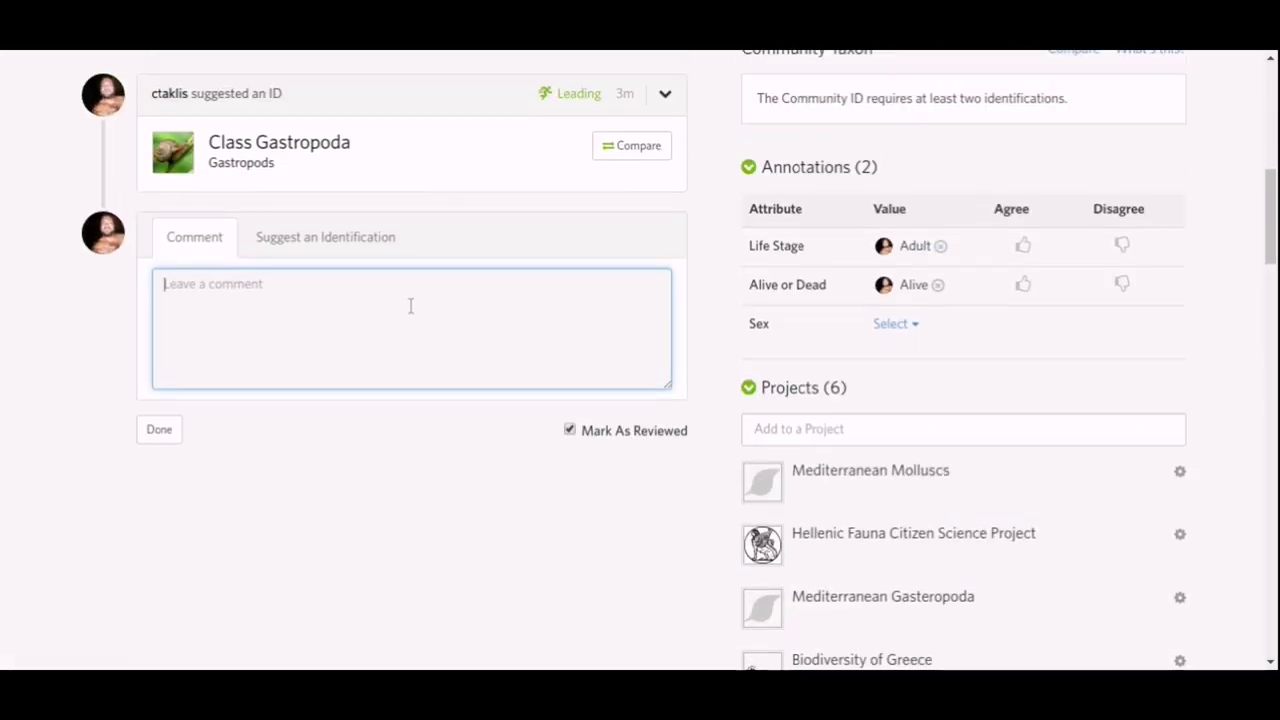
type("@ni")
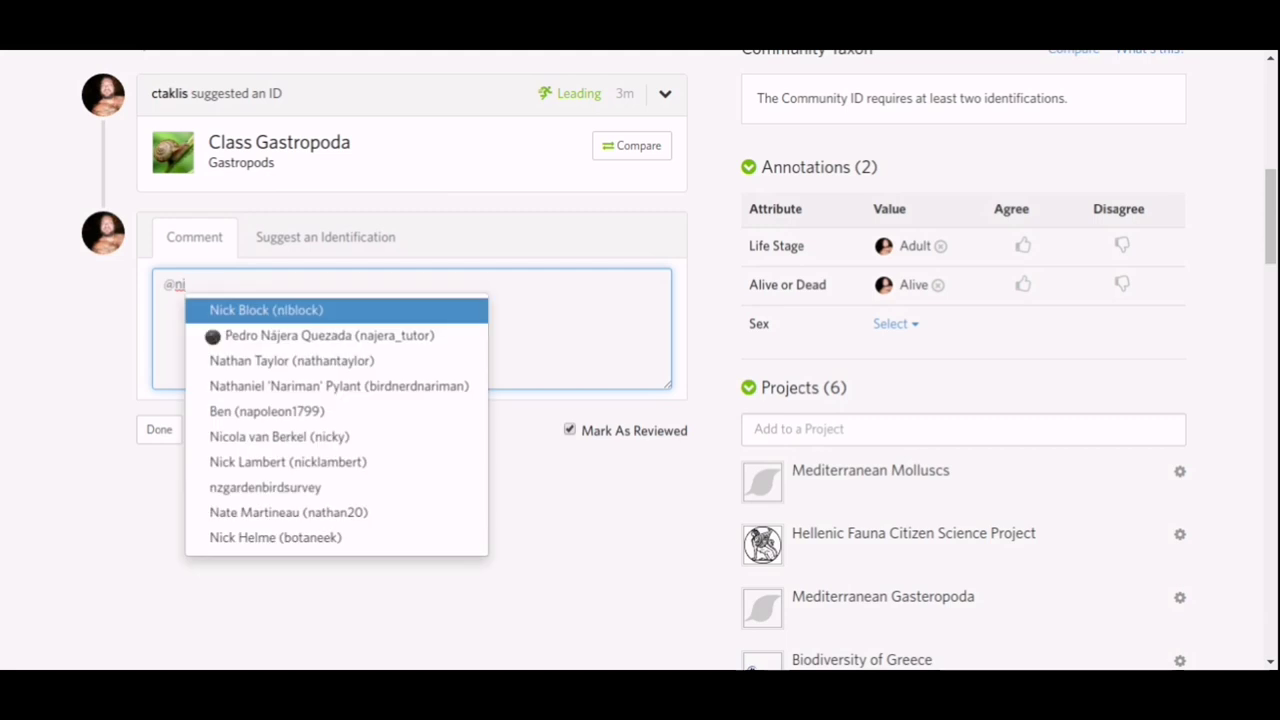
type("kos")
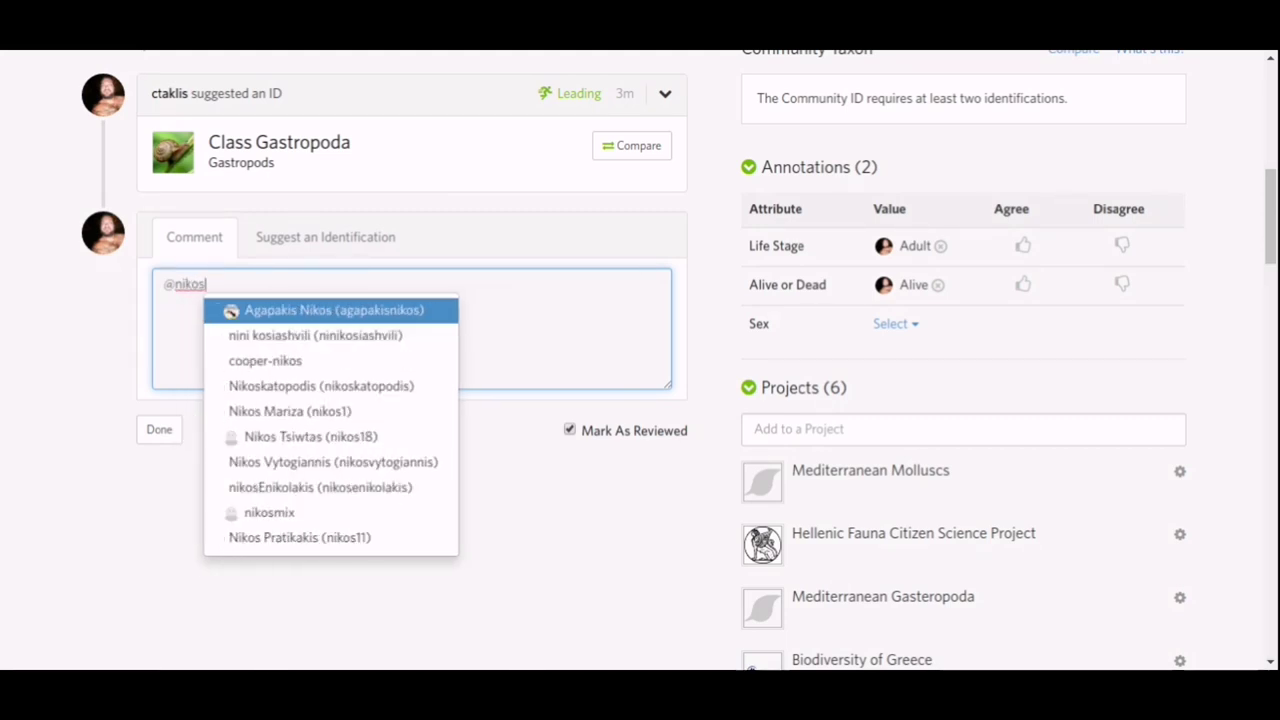
key("BackSpace")
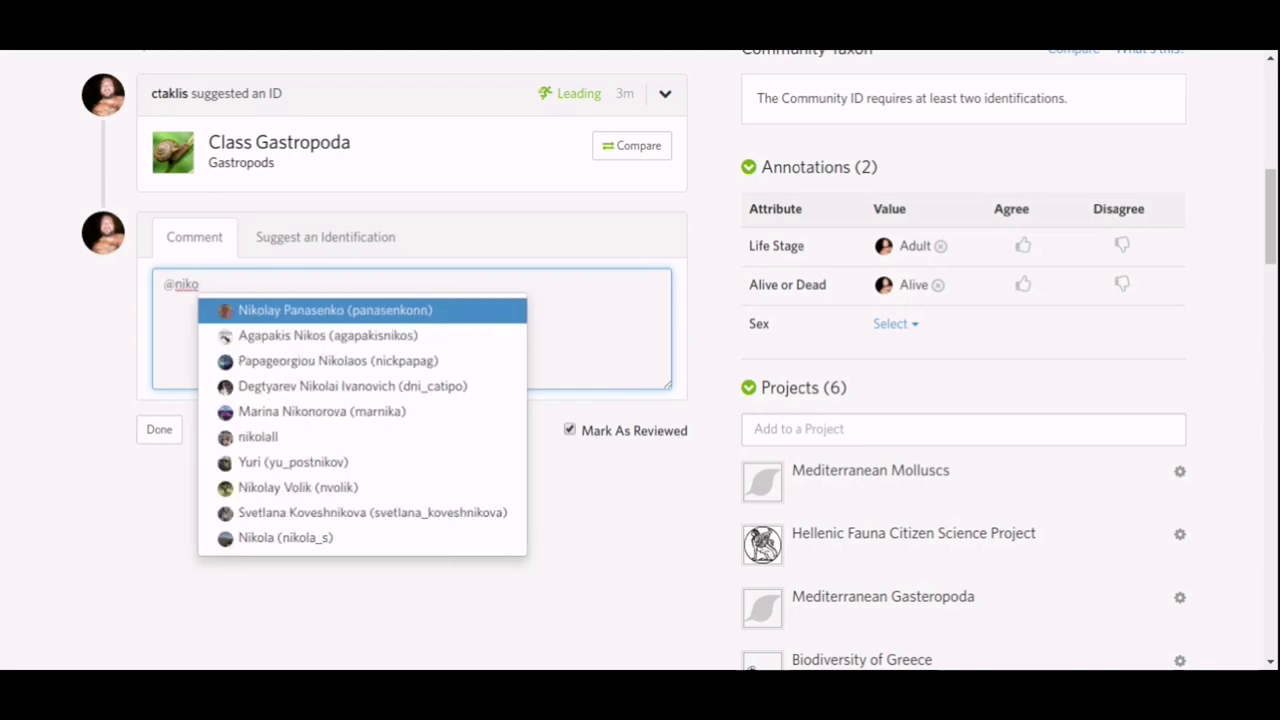
left_click(400, 361)
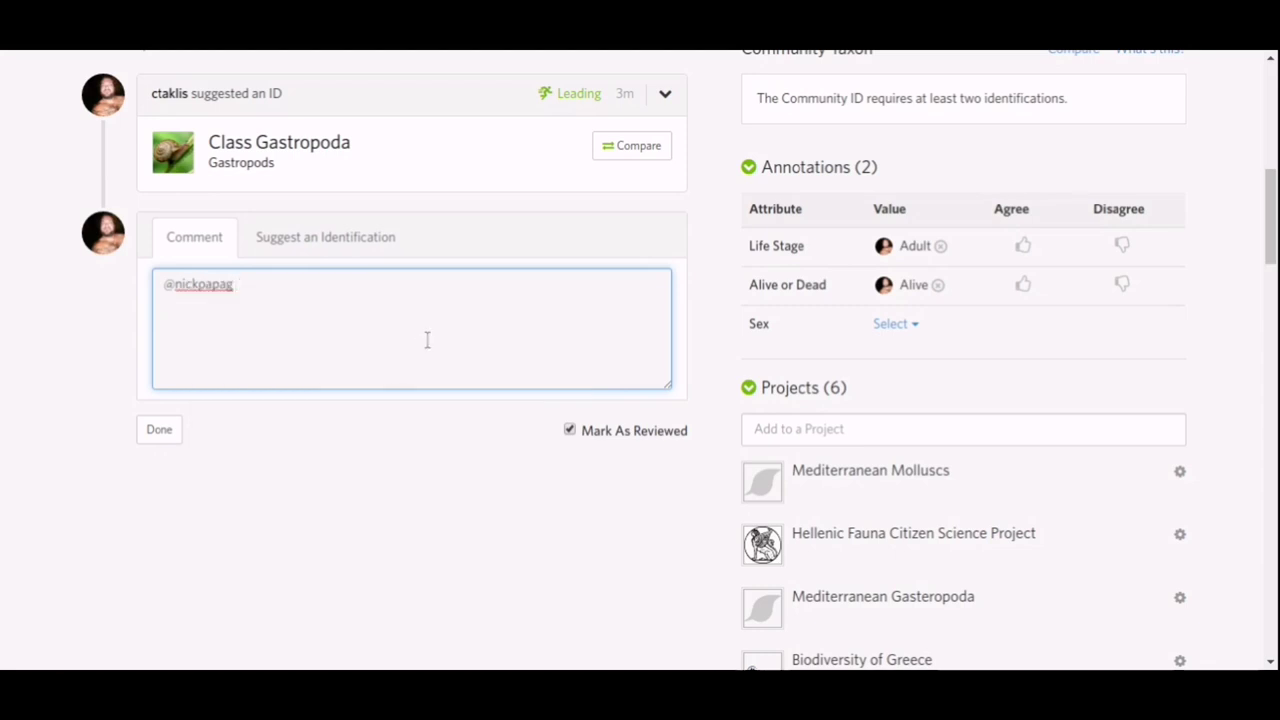
type("do you have any idea")
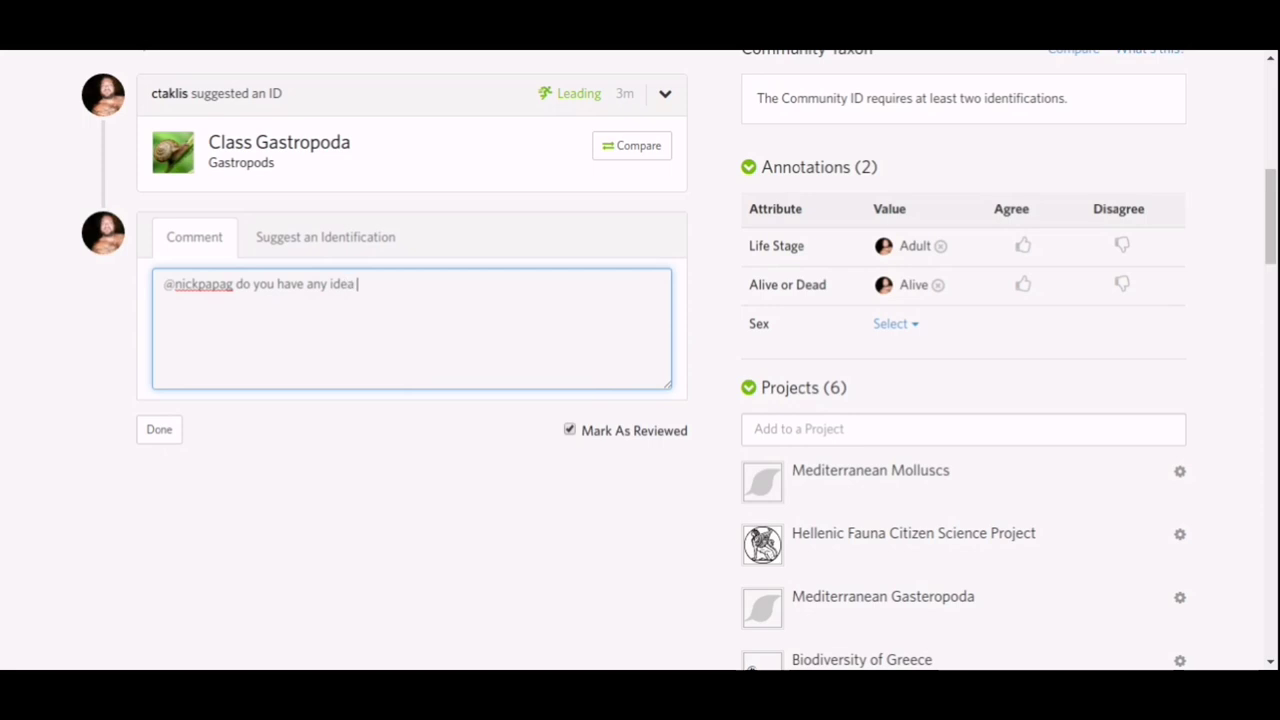
type(" what species is it?")
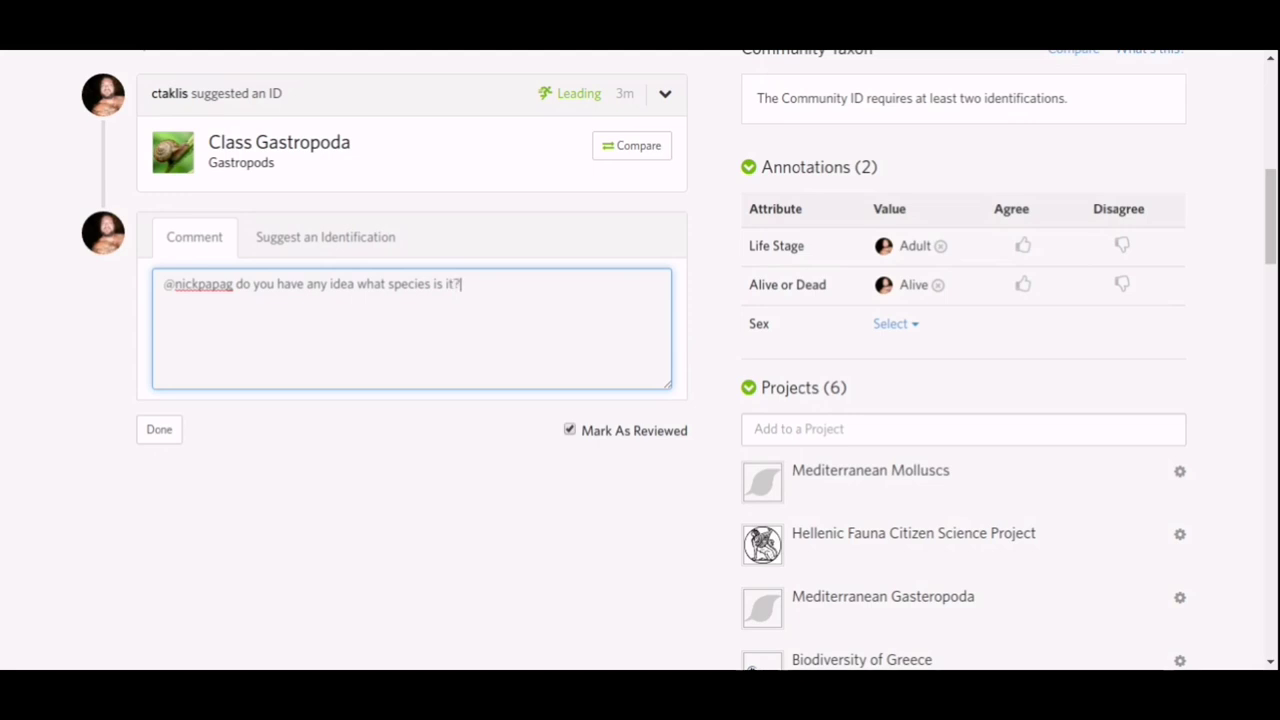
left_click(162, 432)
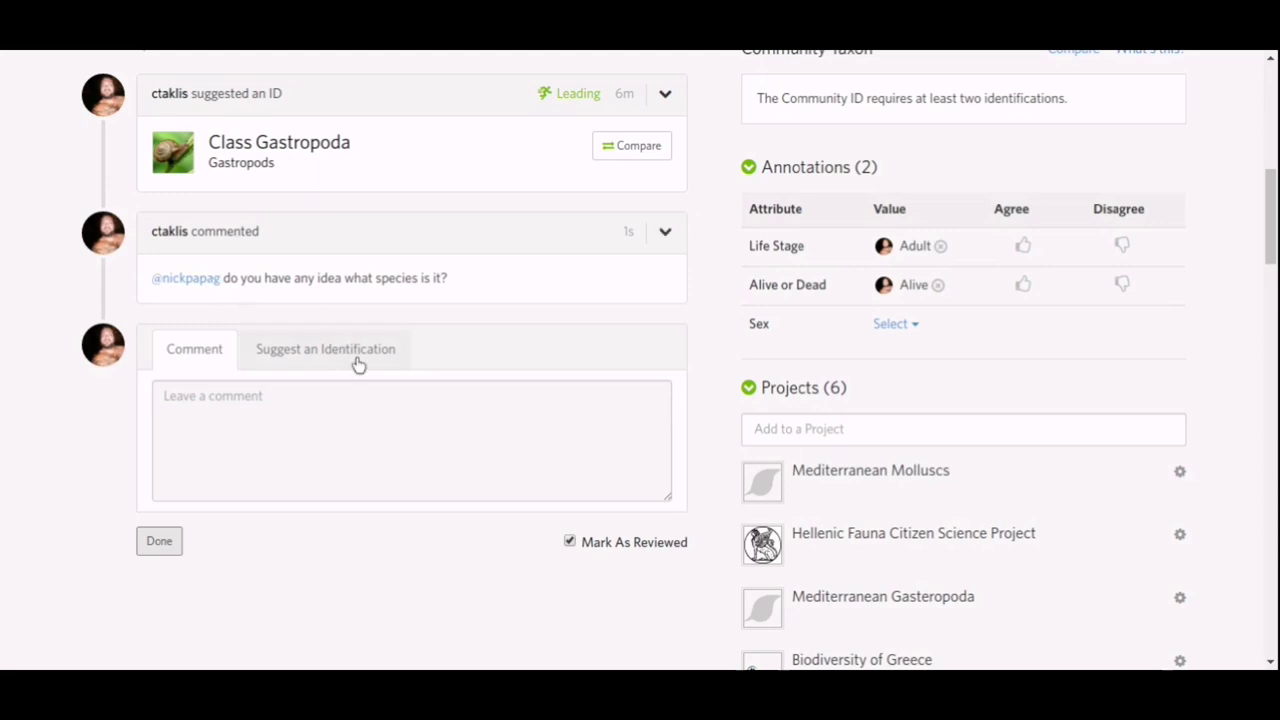
left_click(358, 362)
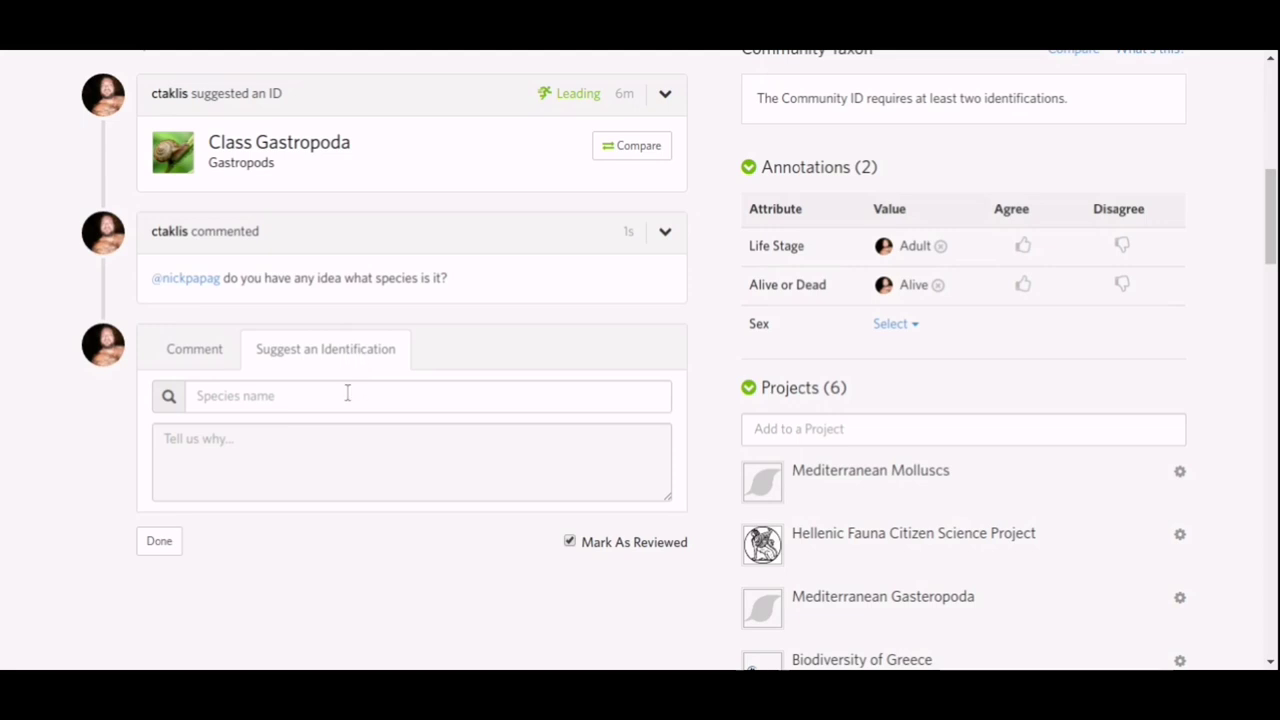
Choose Cornu aspersum (Garden Snail) from the species suggestions as the proposed identification.
left_click(347, 394)
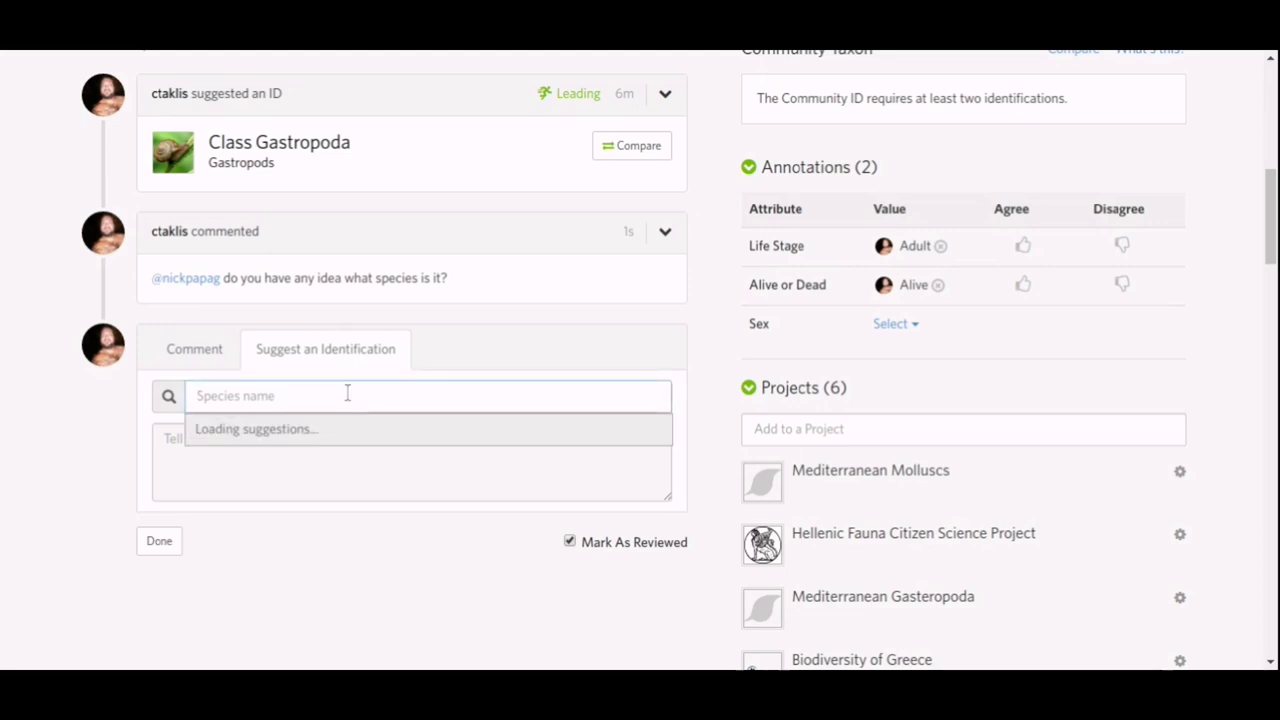
scroll(347, 393, "down", 3)
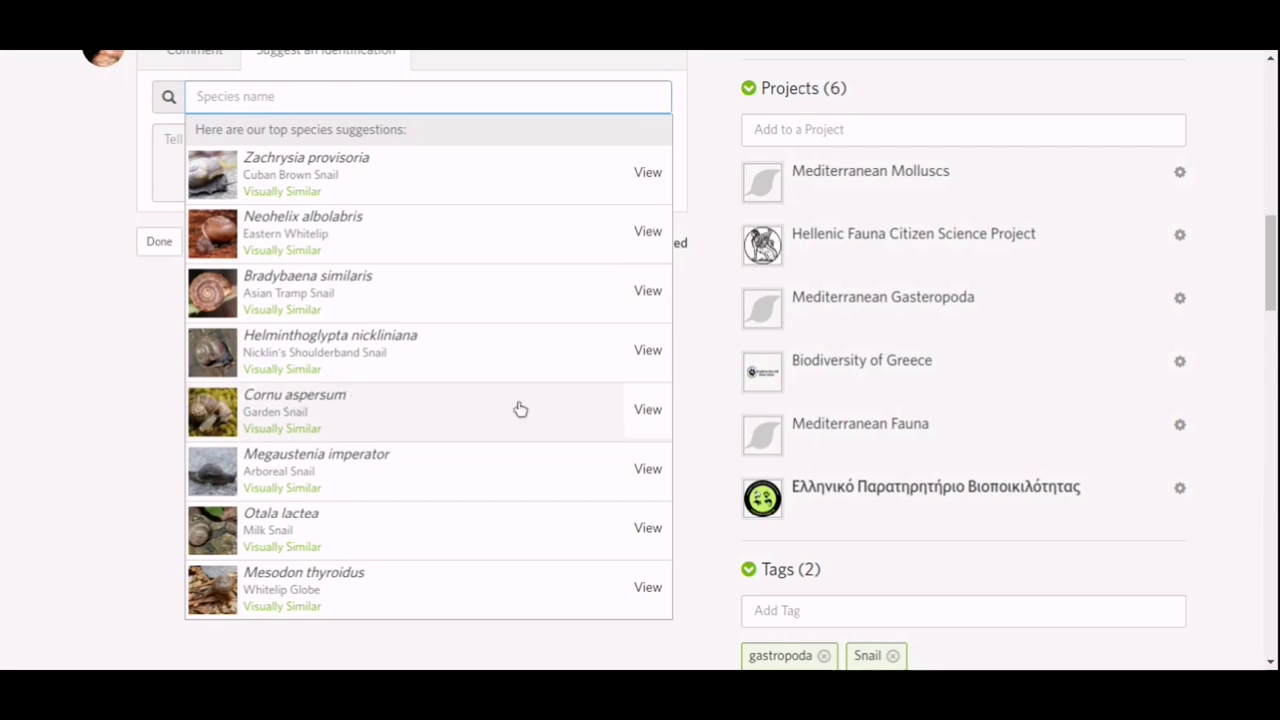
left_click(648, 411)
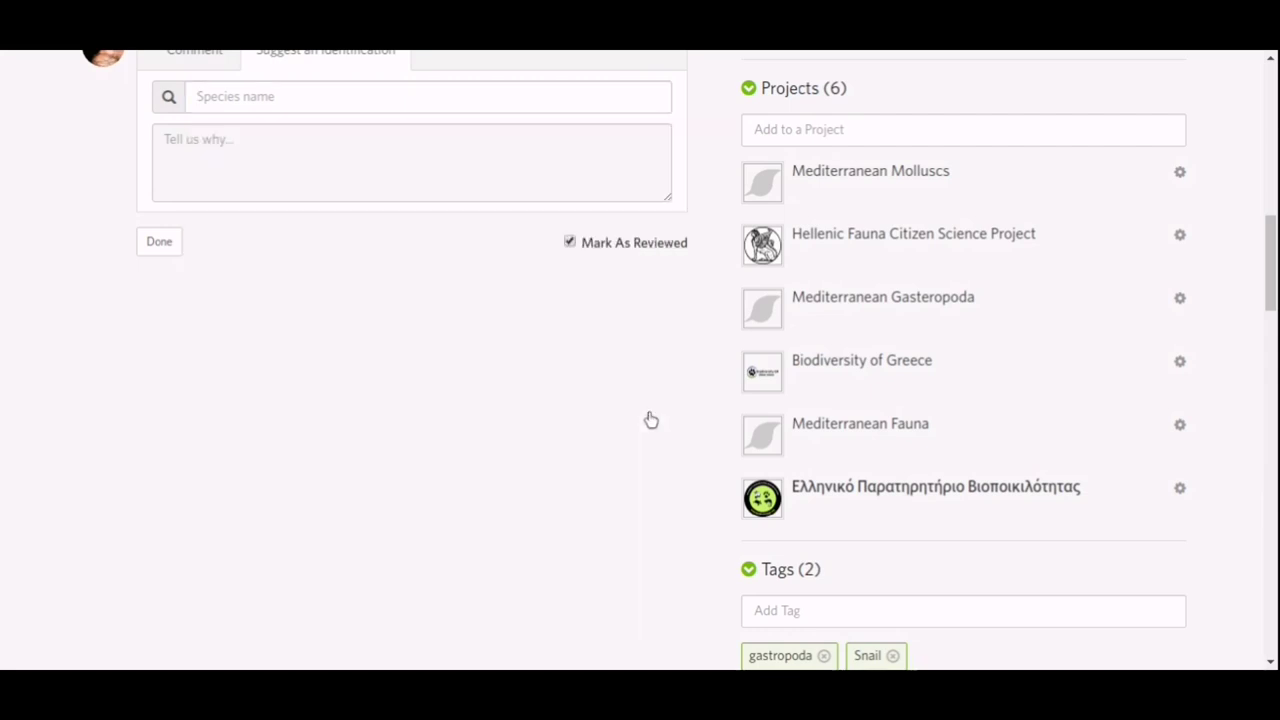
left_click(640, 96)
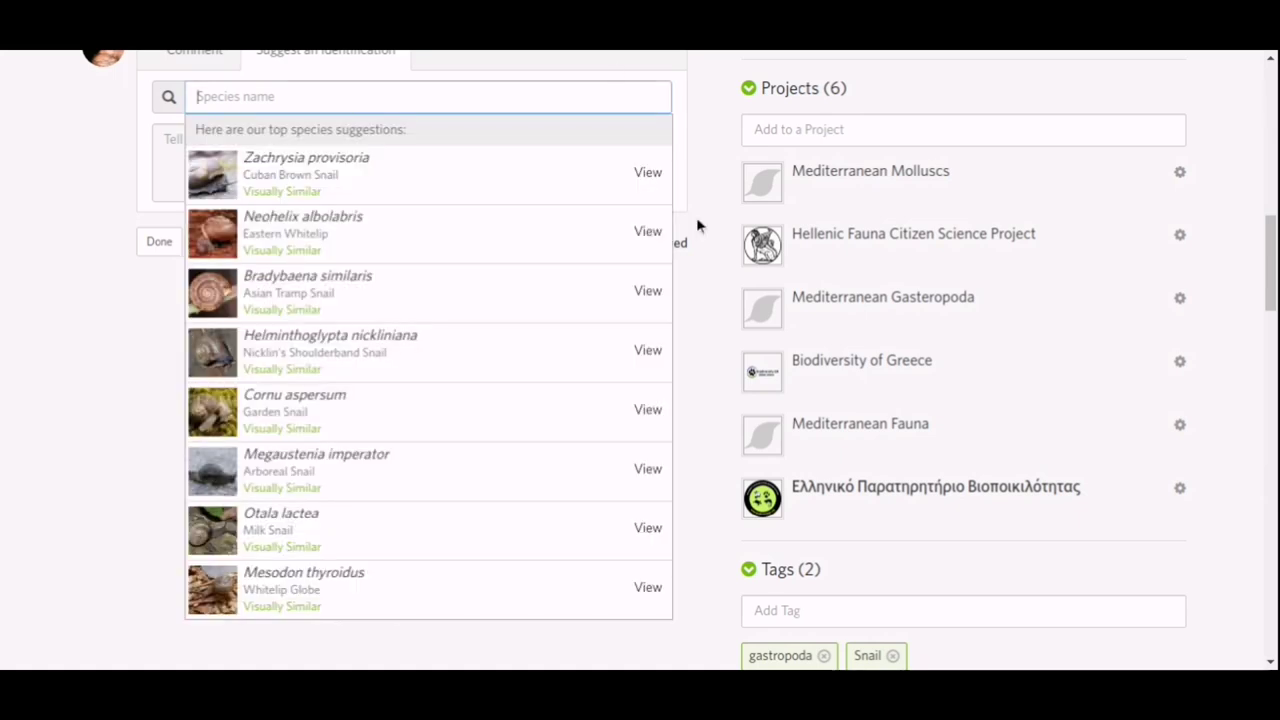
left_click(332, 403)
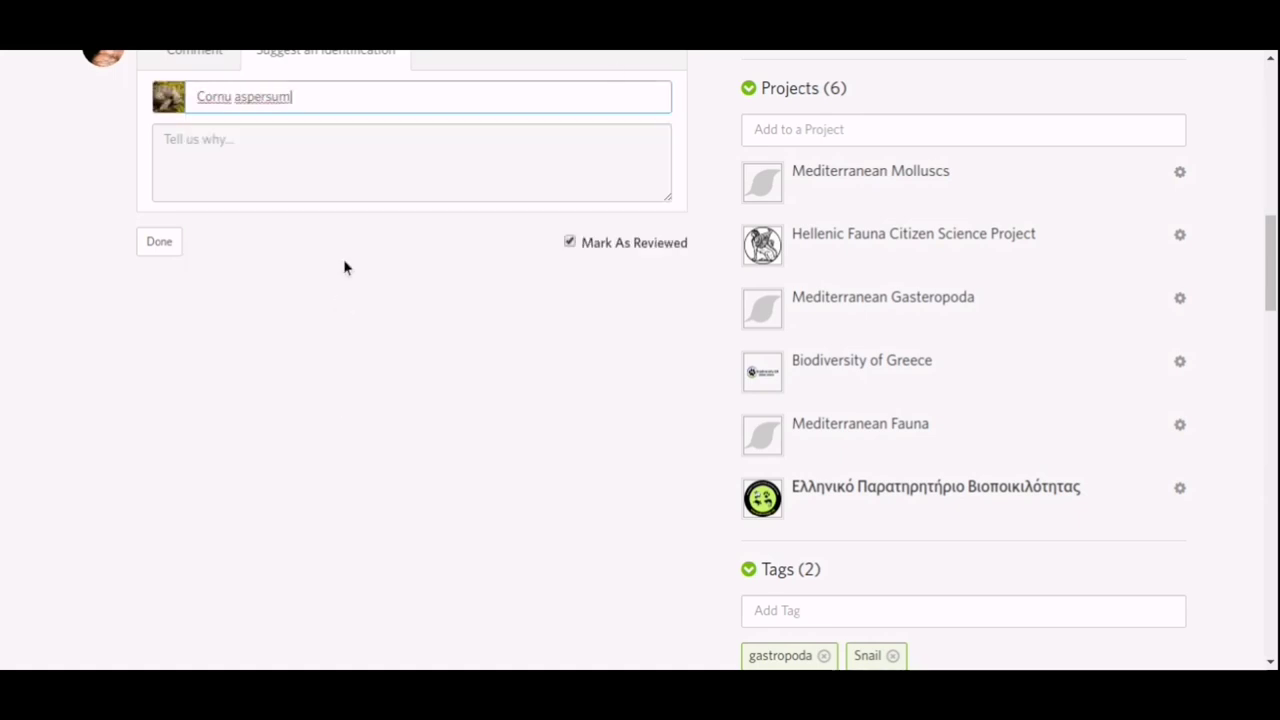
scroll(364, 195, "up", 2)
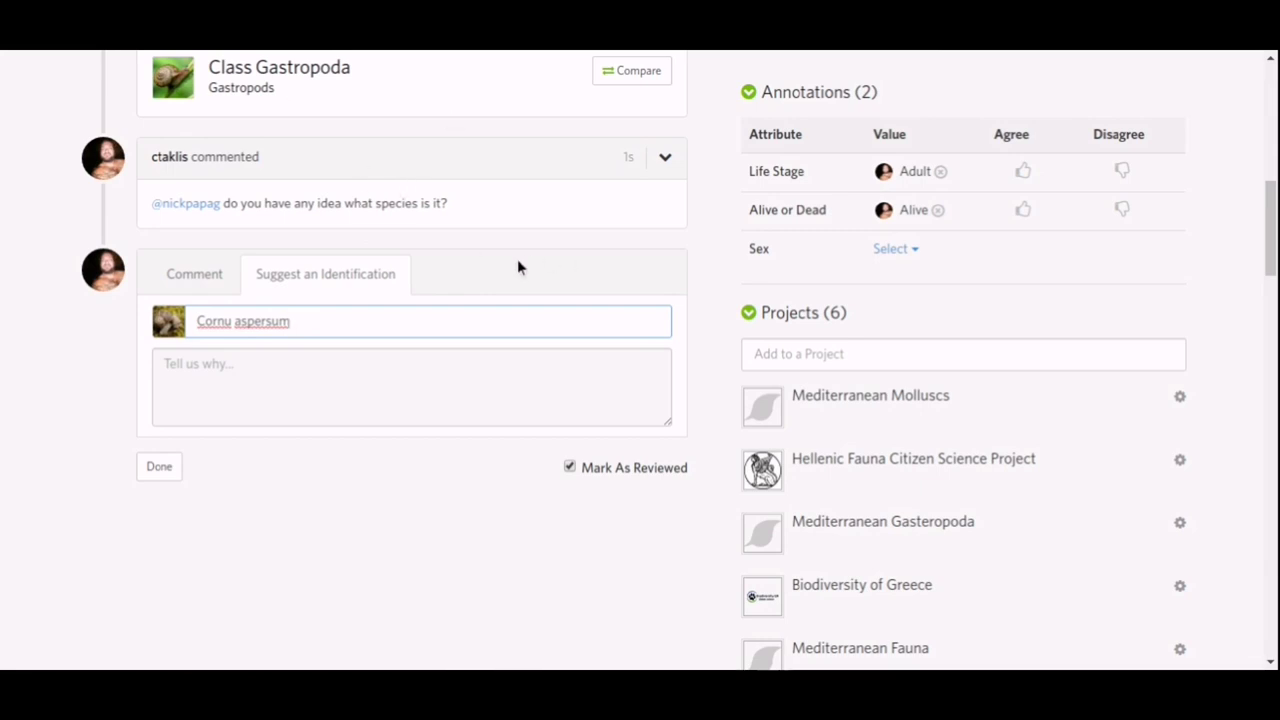
left_click(350, 372)
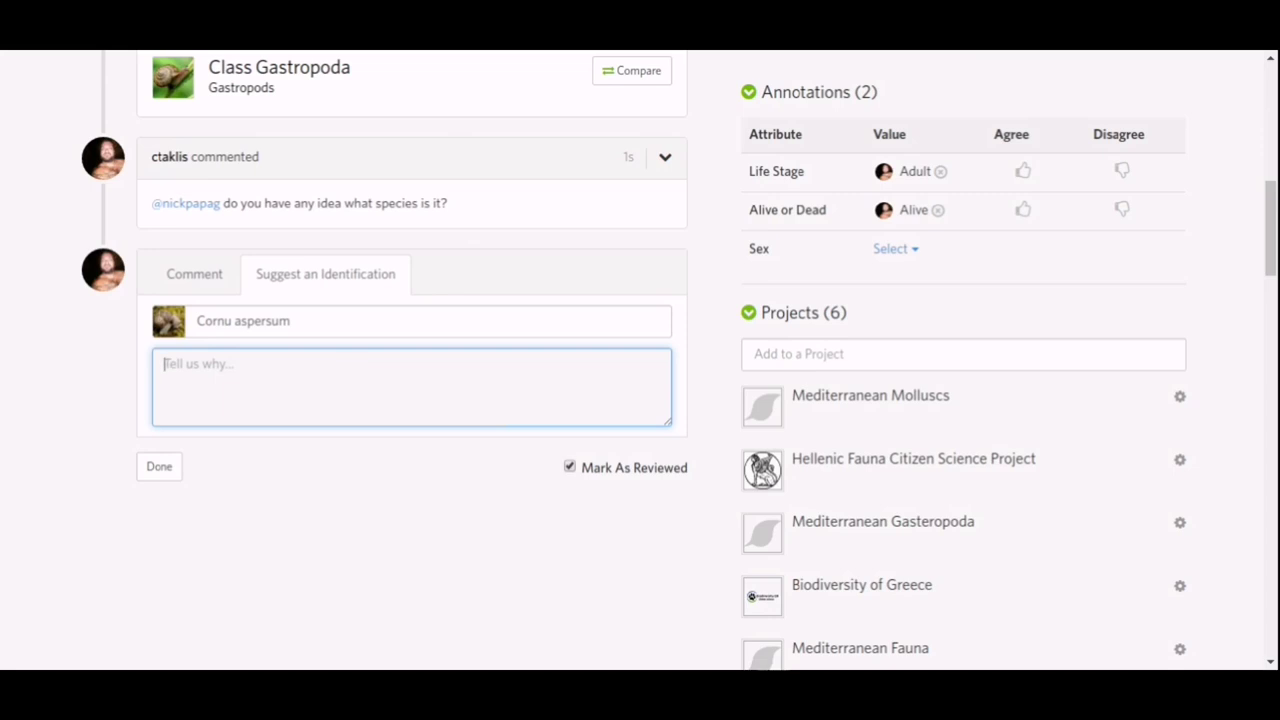
scroll(352, 372, "up", 3)
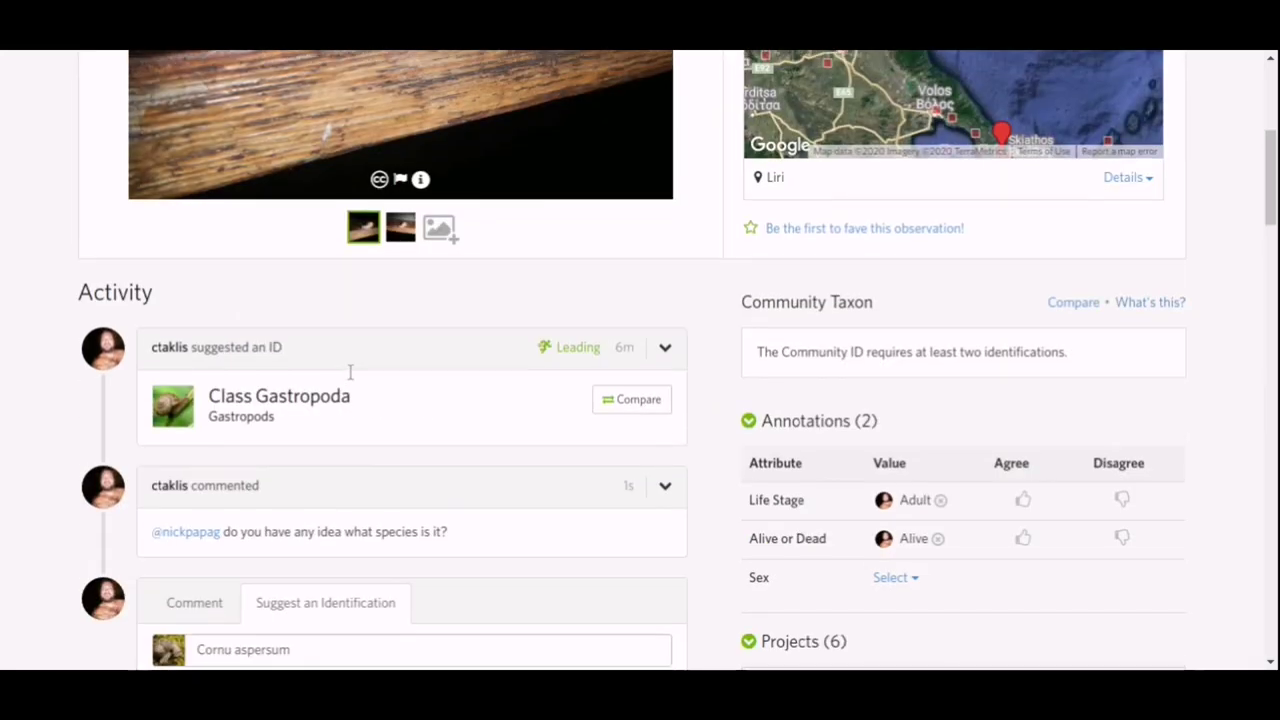
Open Compare for the Class Gastropoda ID and browse the 34 Thessaly species suggestions.
left_click(617, 402)
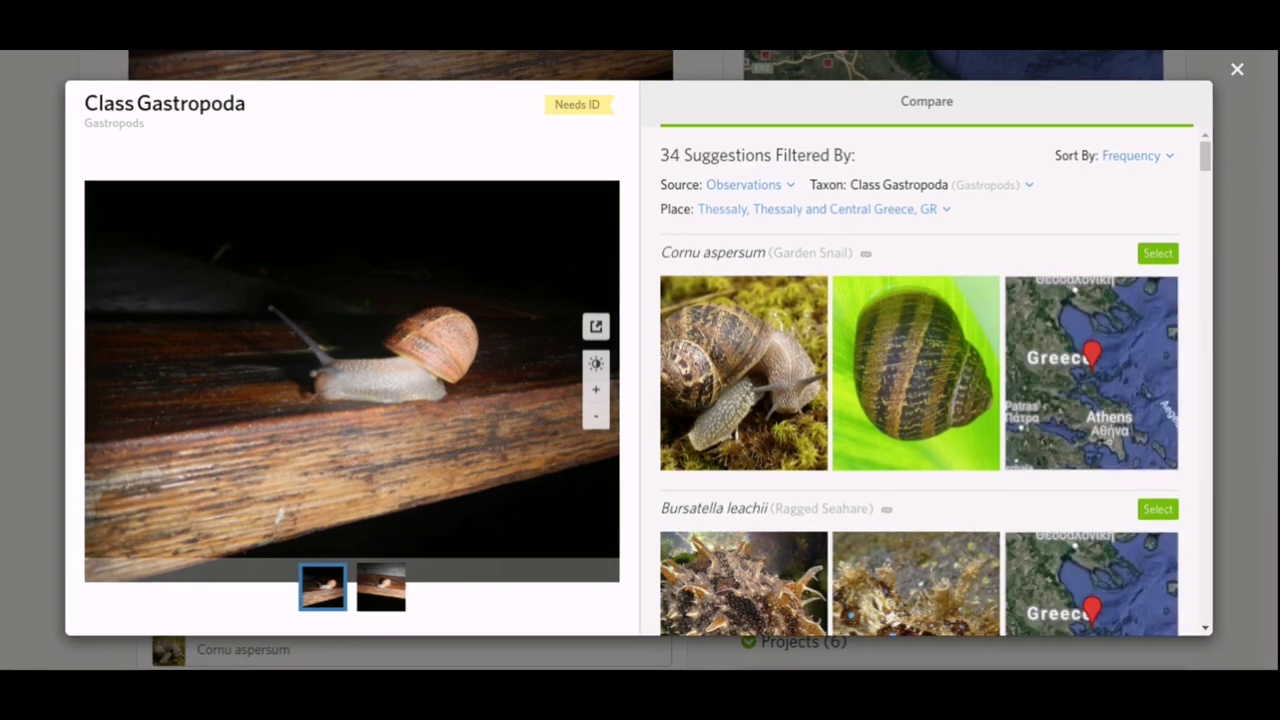
scroll(1031, 219, "down", 1)
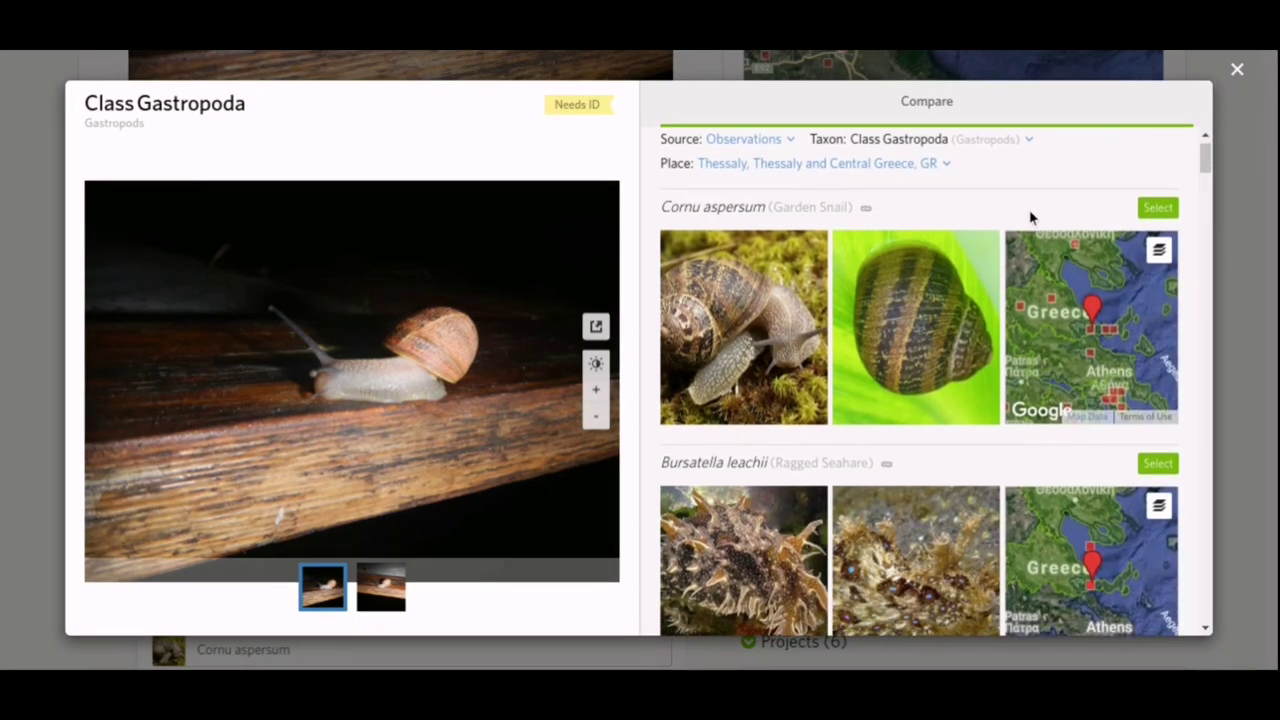
scroll(1030, 218, "down", 10)
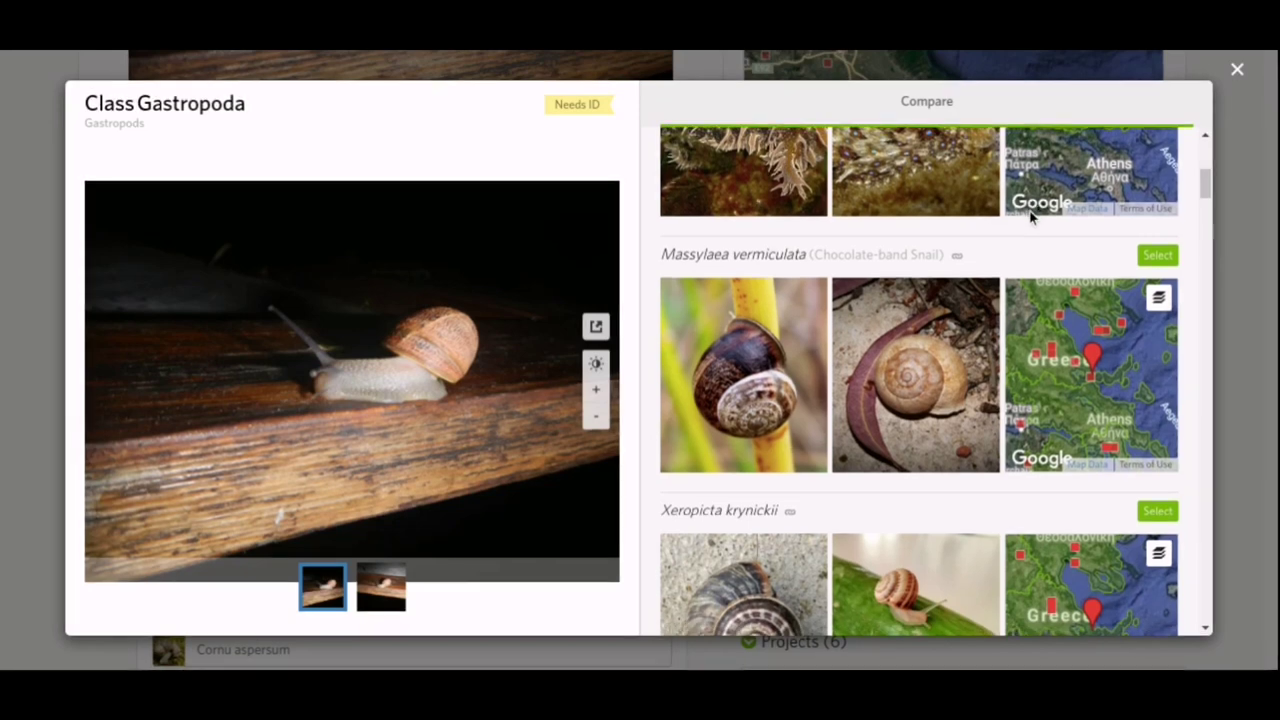
scroll(1031, 218, "down", 2)
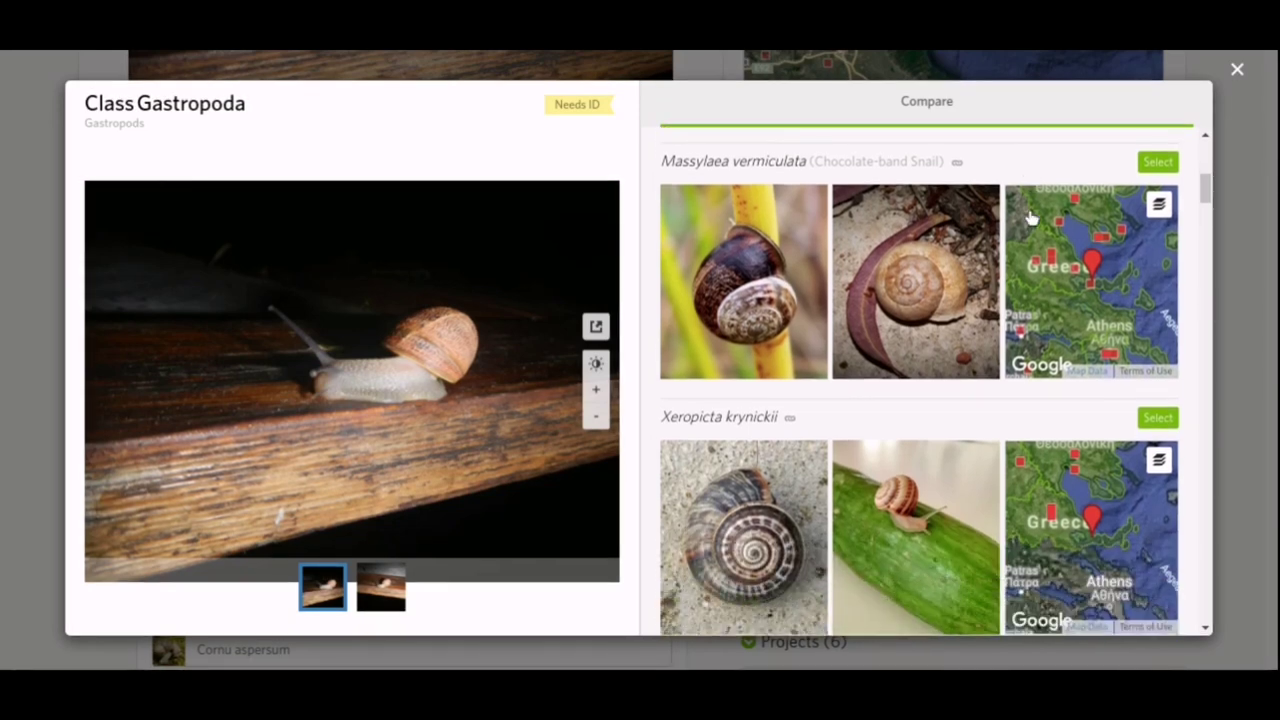
scroll(1031, 218, "down", 2)
scroll(1030, 218, "down", 10)
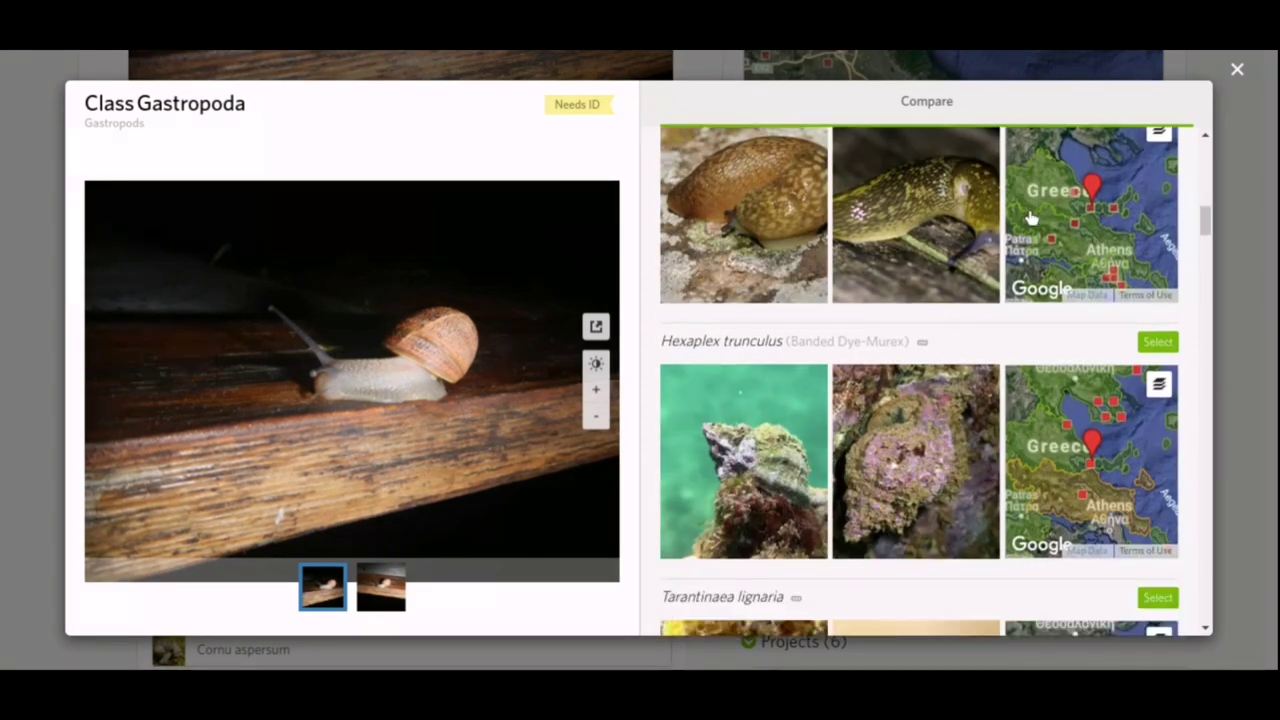
scroll(1031, 218, "down", 7)
scroll(1031, 214, "down", 1)
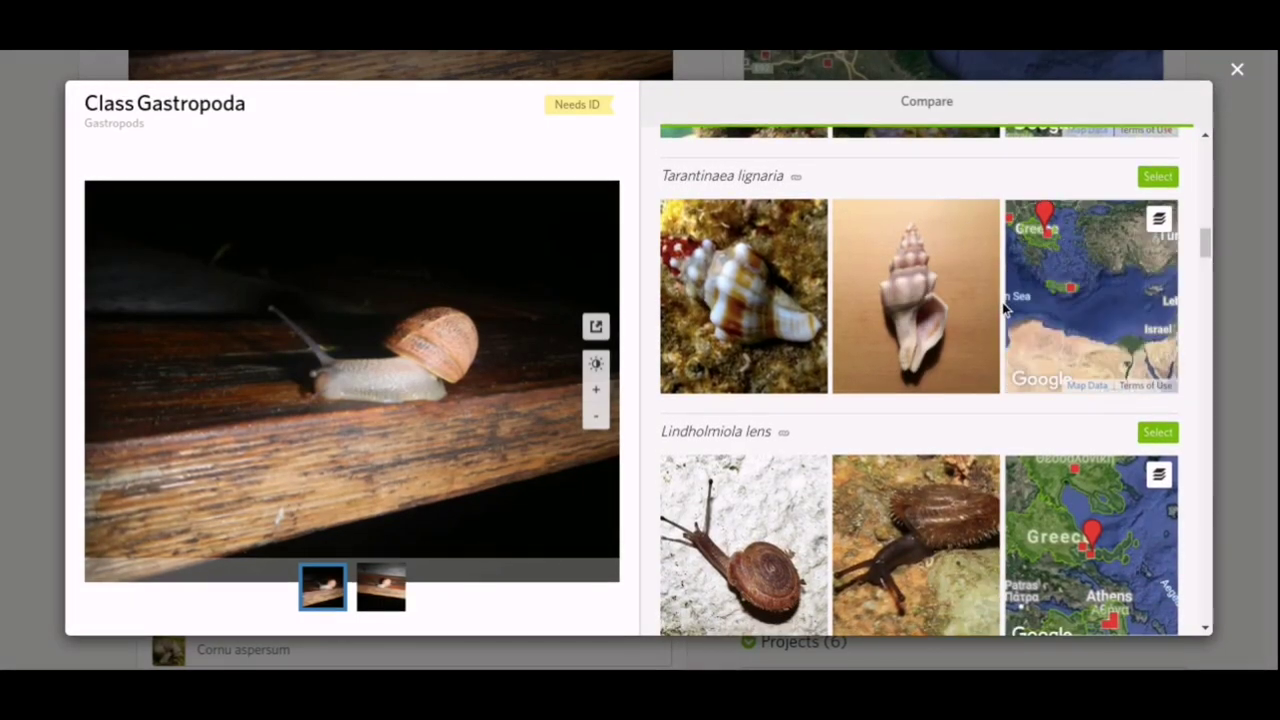
scroll(1002, 313, "down", 1)
scroll(1002, 308, "down", 14)
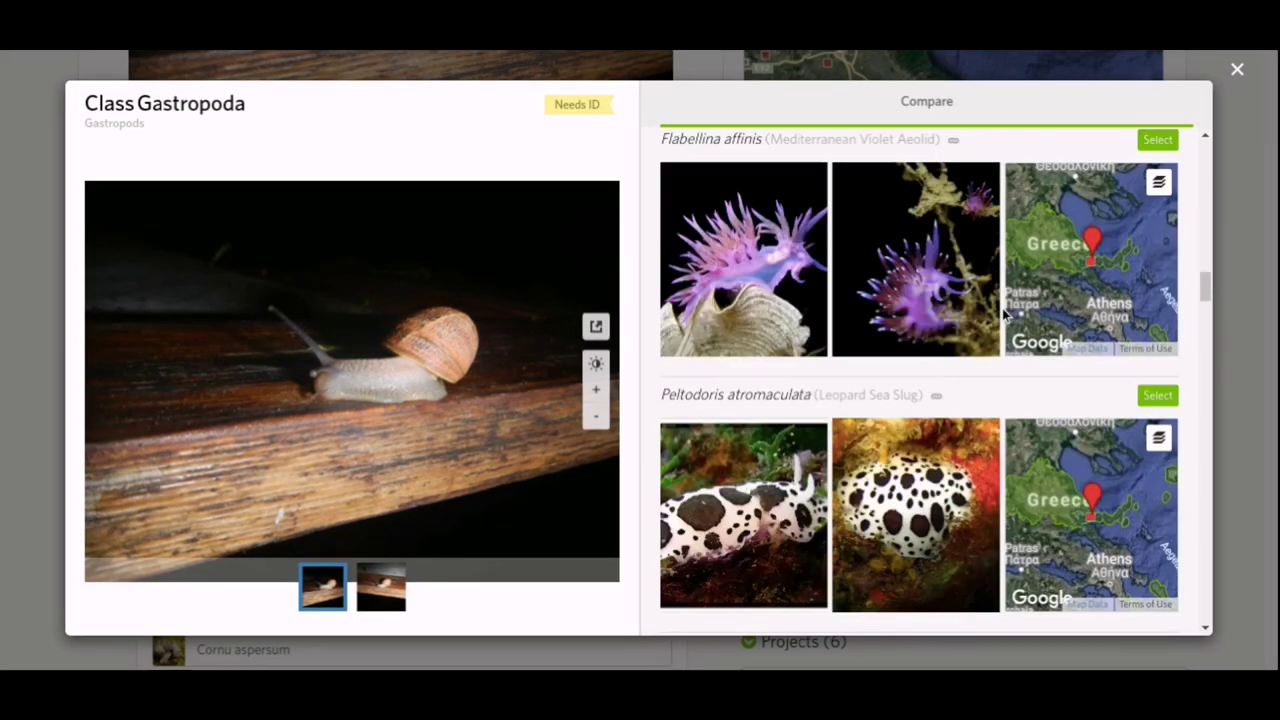
scroll(1004, 313, "up", 16)
scroll(1004, 313, "up", 20)
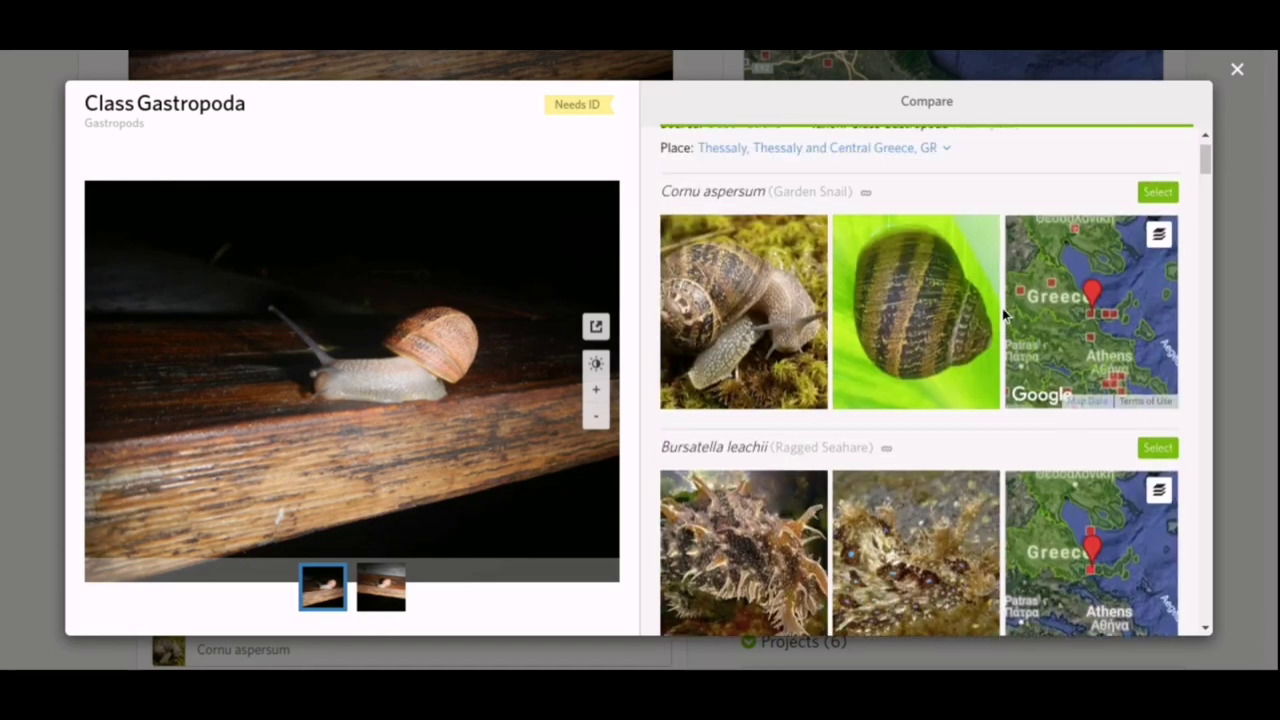
scroll(1002, 308, "up", 2)
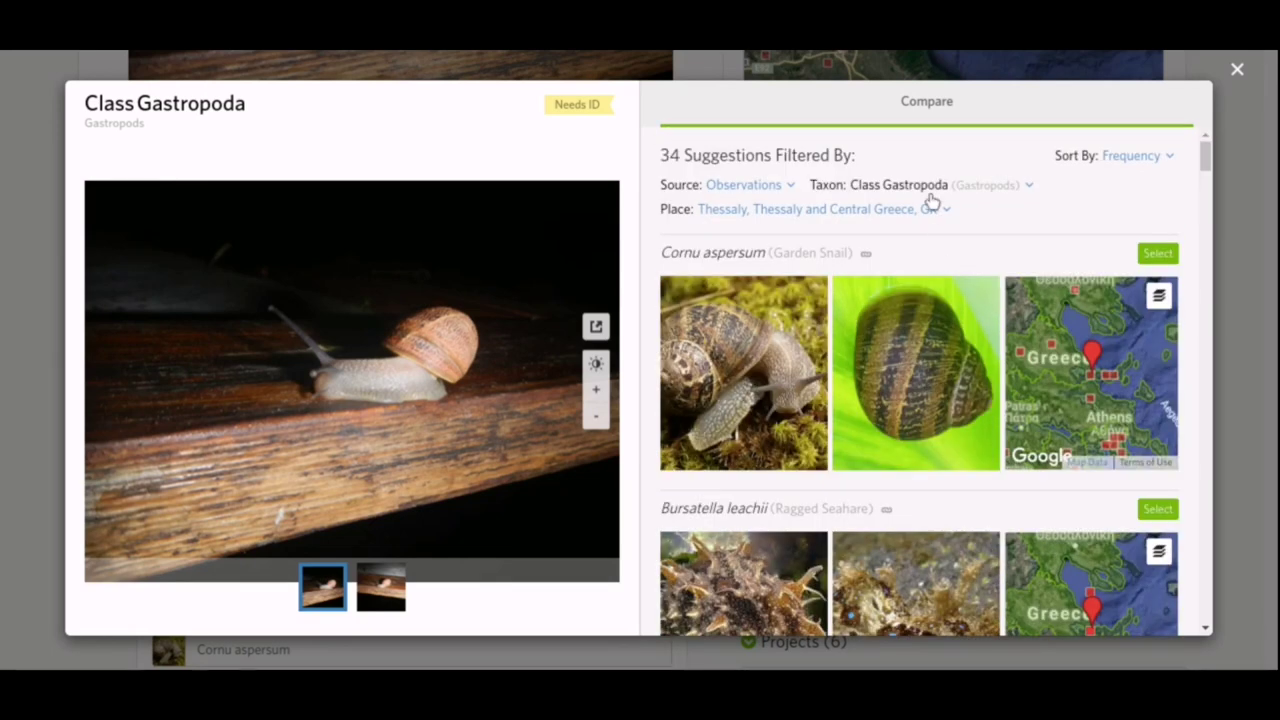
Filter the comparison to genus Cornu, then view and zoom into the second photo.
left_click(1031, 188)
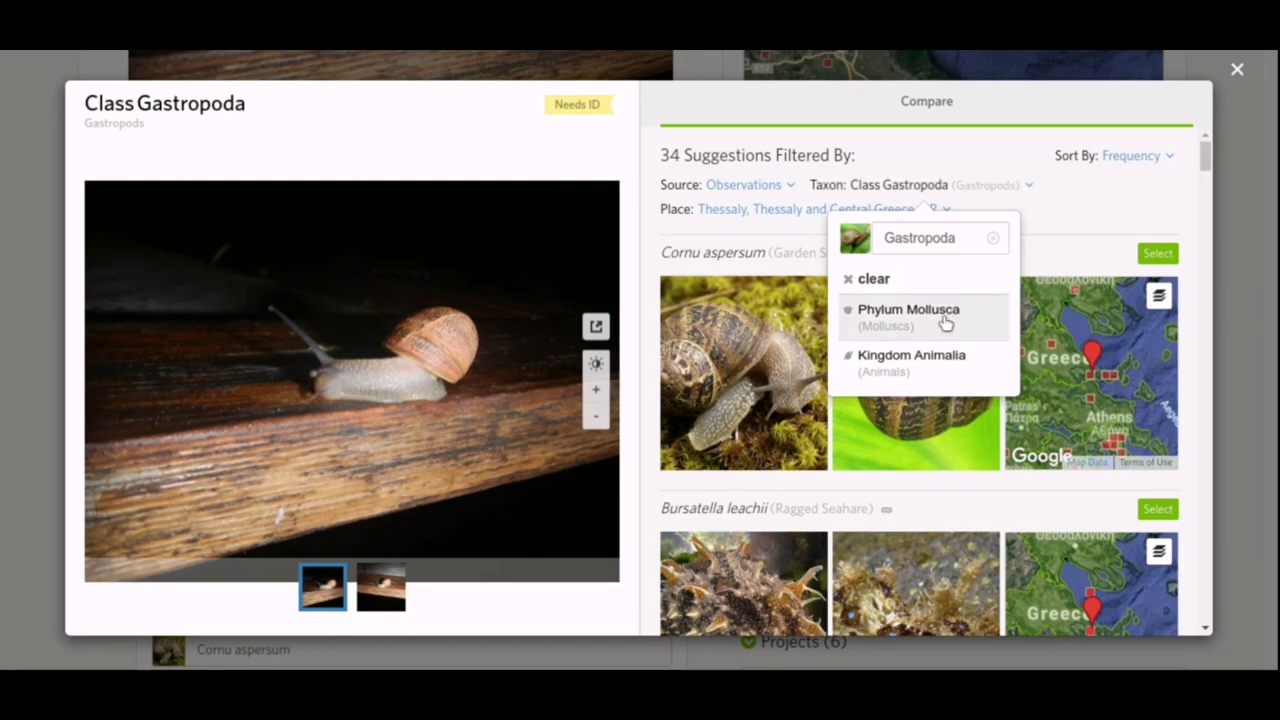
left_click(966, 237)
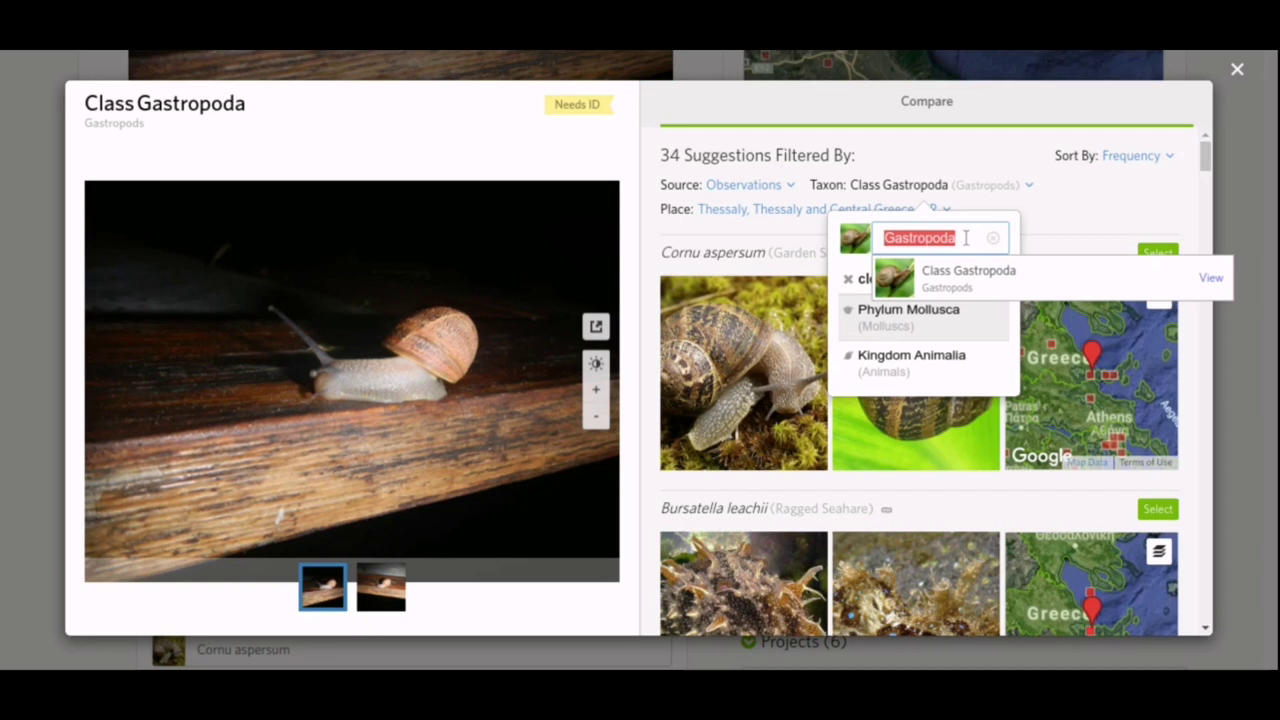
type("cornu")
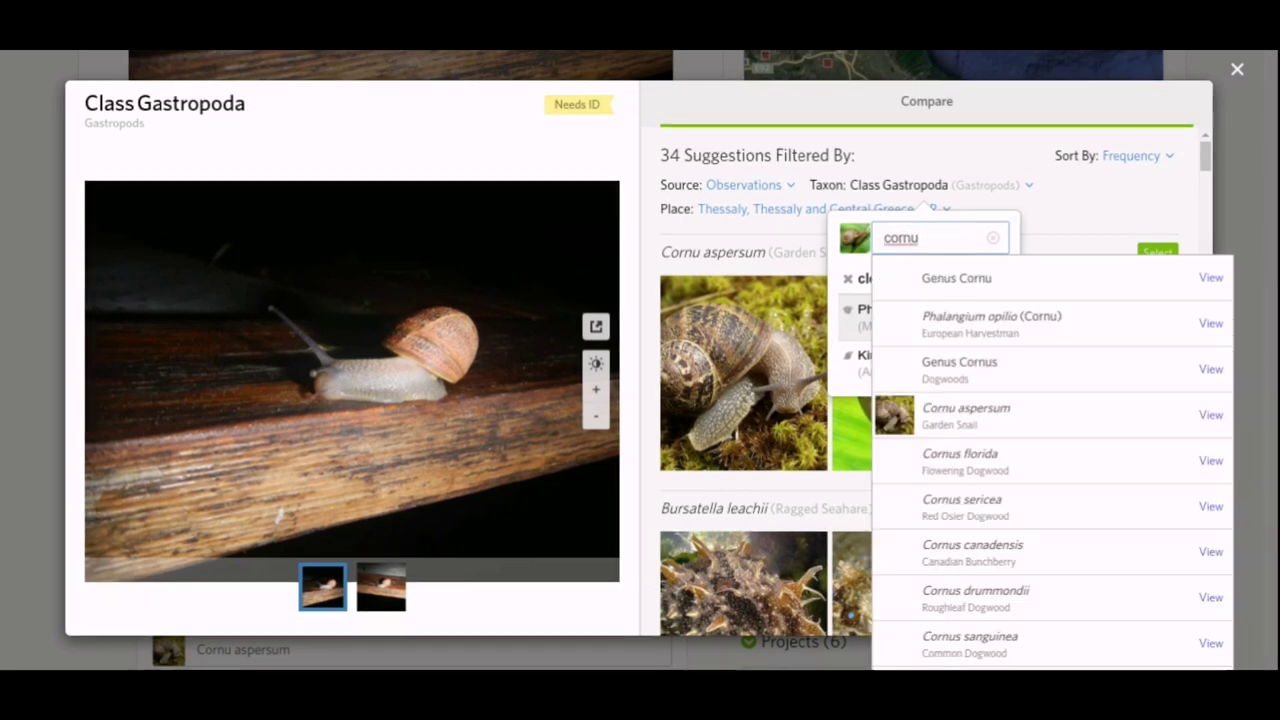
left_click(1051, 281)
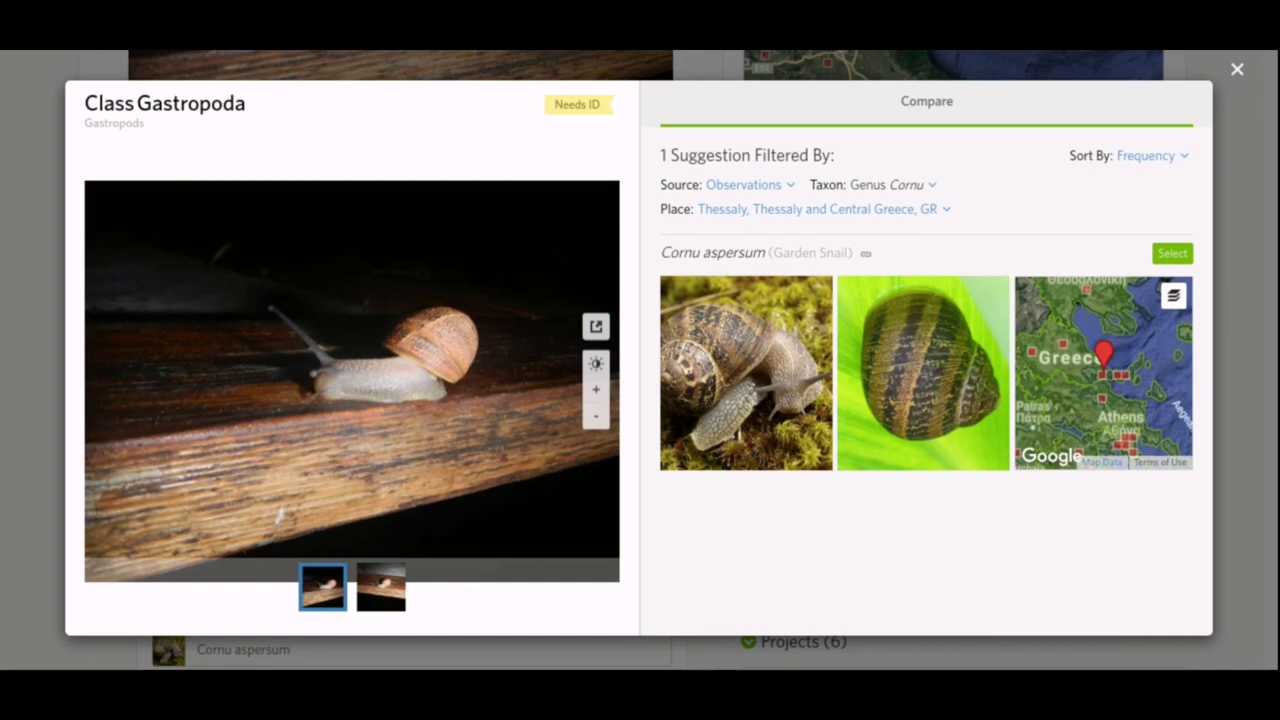
left_click(383, 590)
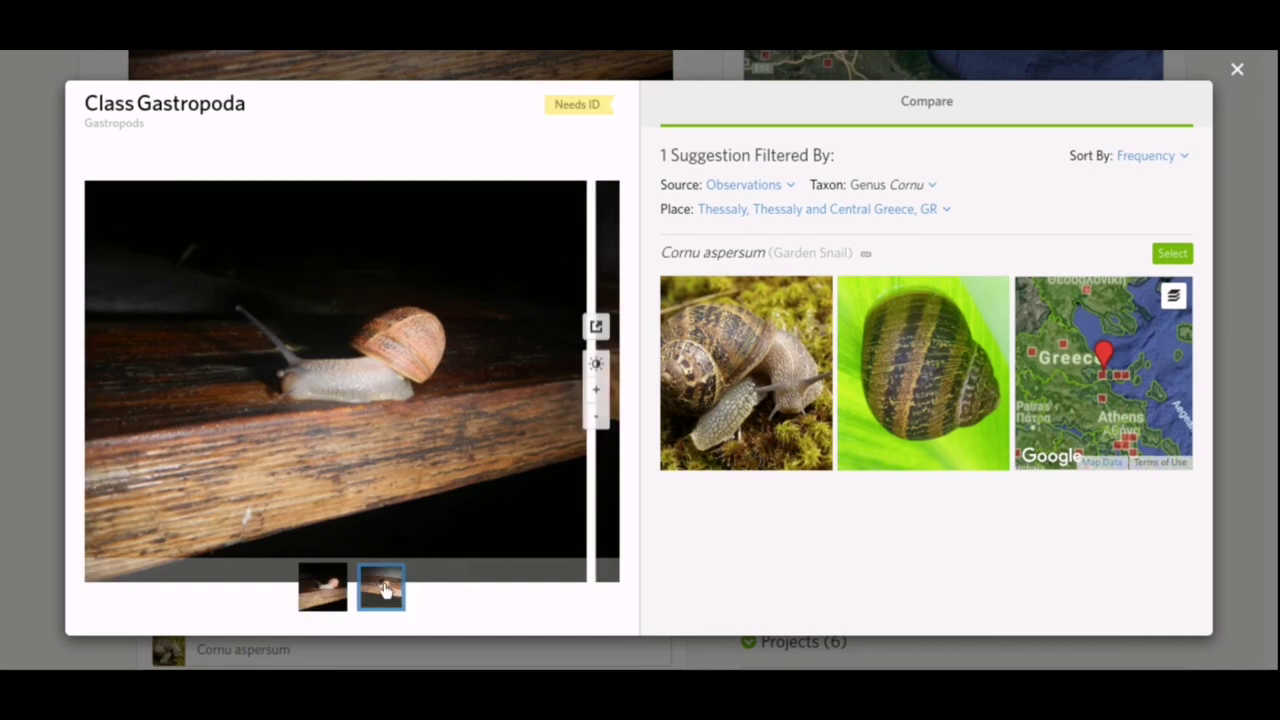
left_click(410, 340)
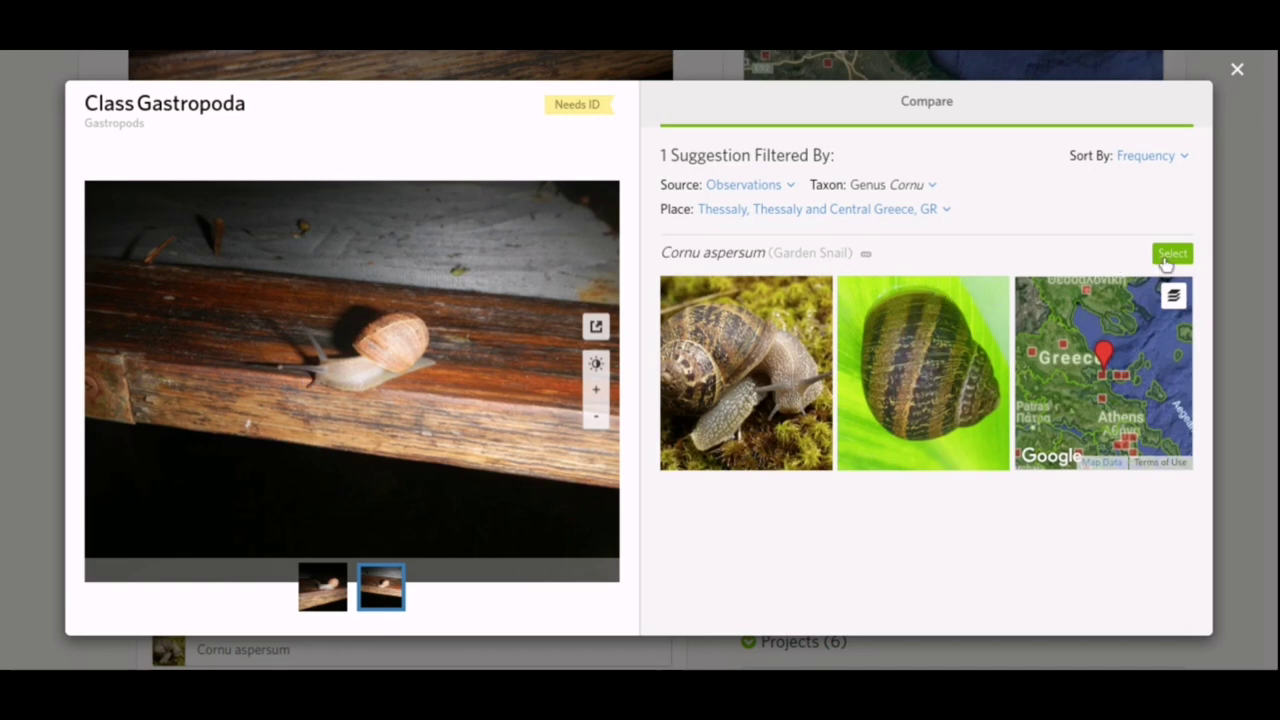
Select Cornu aspersum from Compare, withdrawing the Class Gastropoda ID.
left_click(1170, 254)
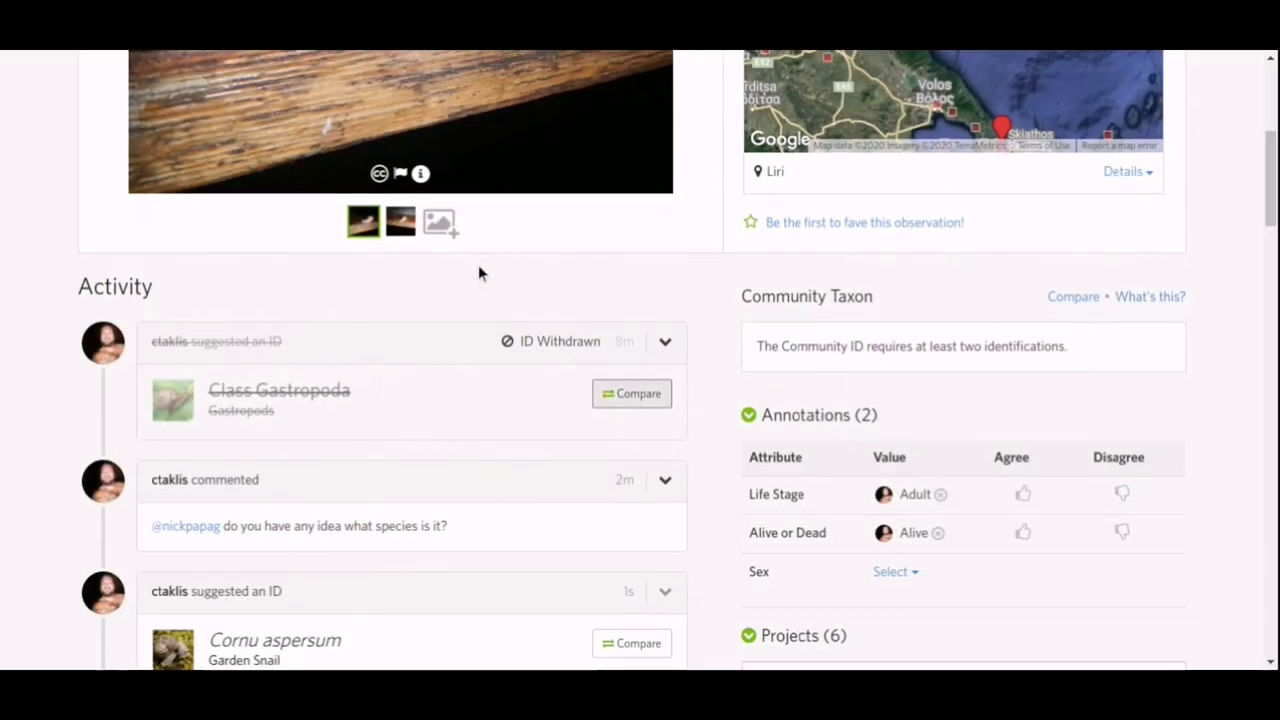
scroll(478, 270, "down", 3)
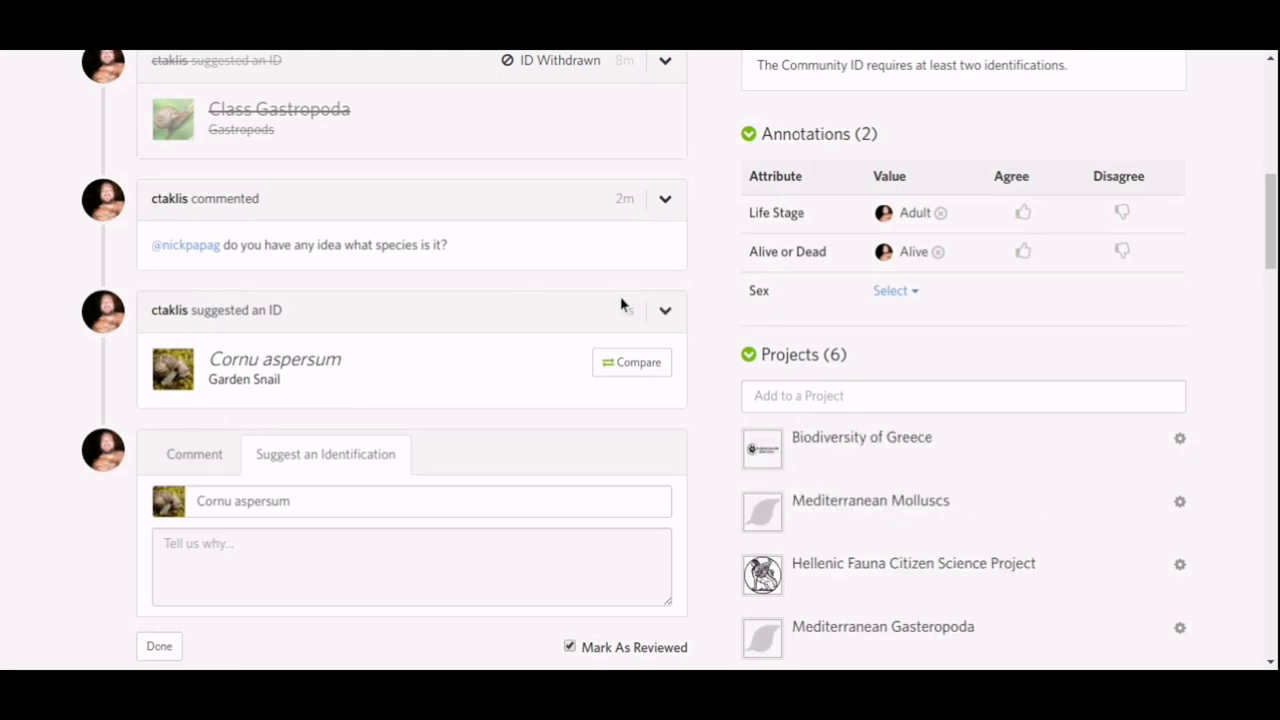
scroll(535, 310, "up", 6)
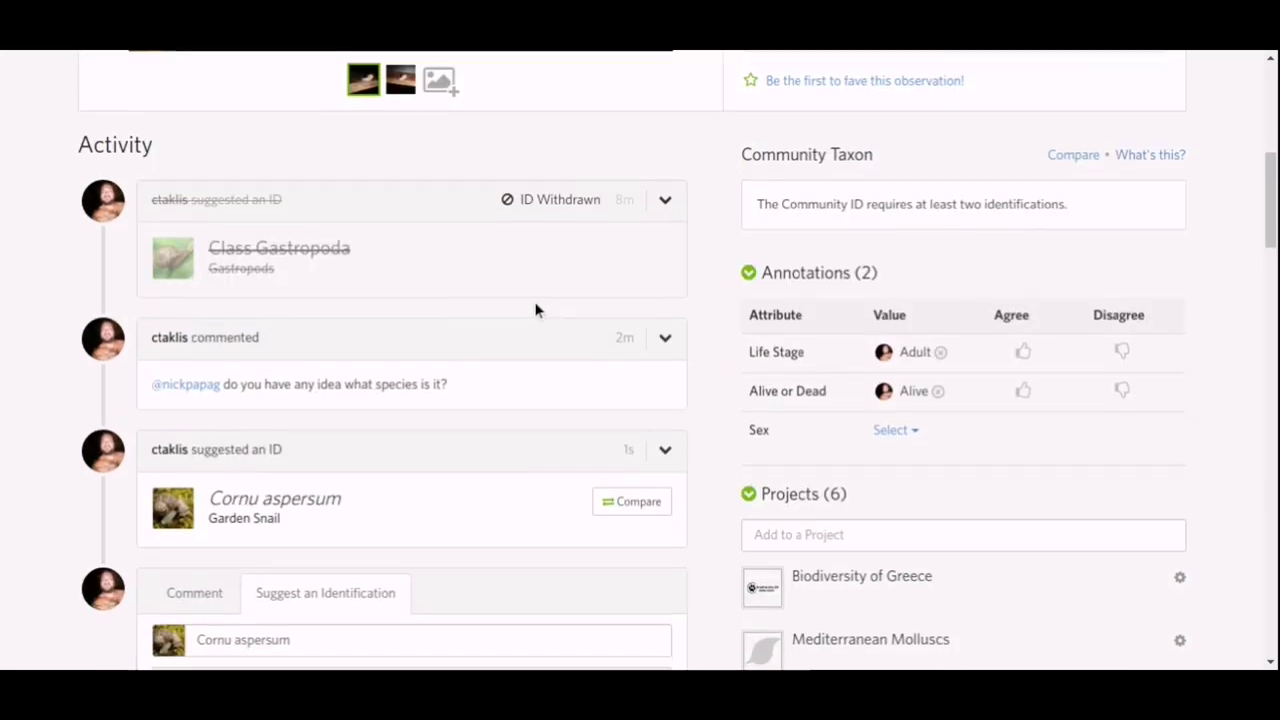
scroll(535, 310, "up", 1)
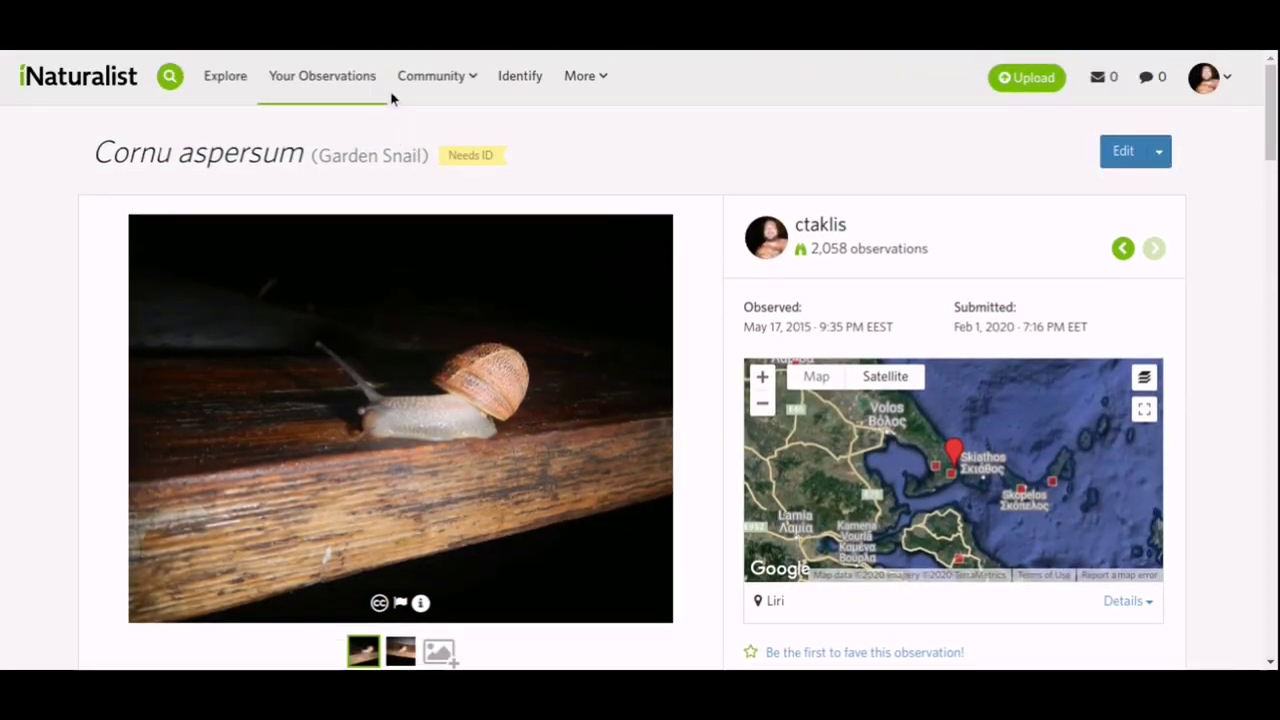
Go to the Community Projects listing.
mouse_move(406, 83)
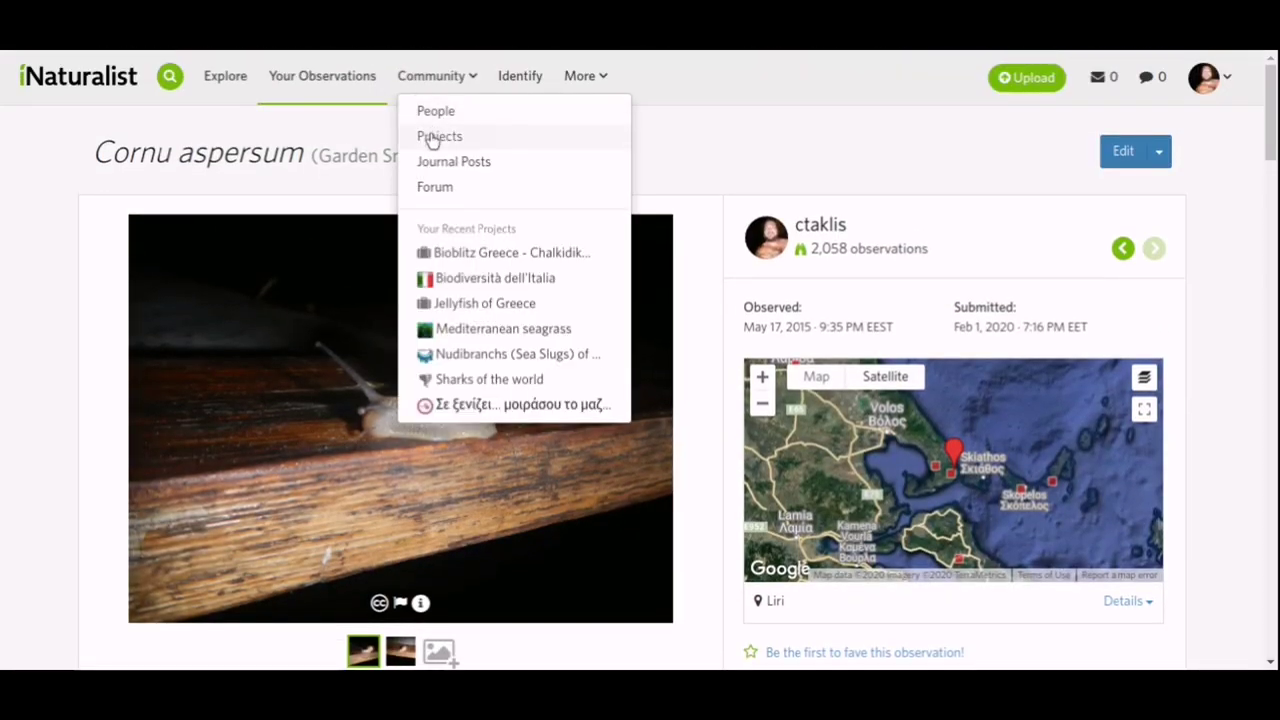
left_click(497, 142)
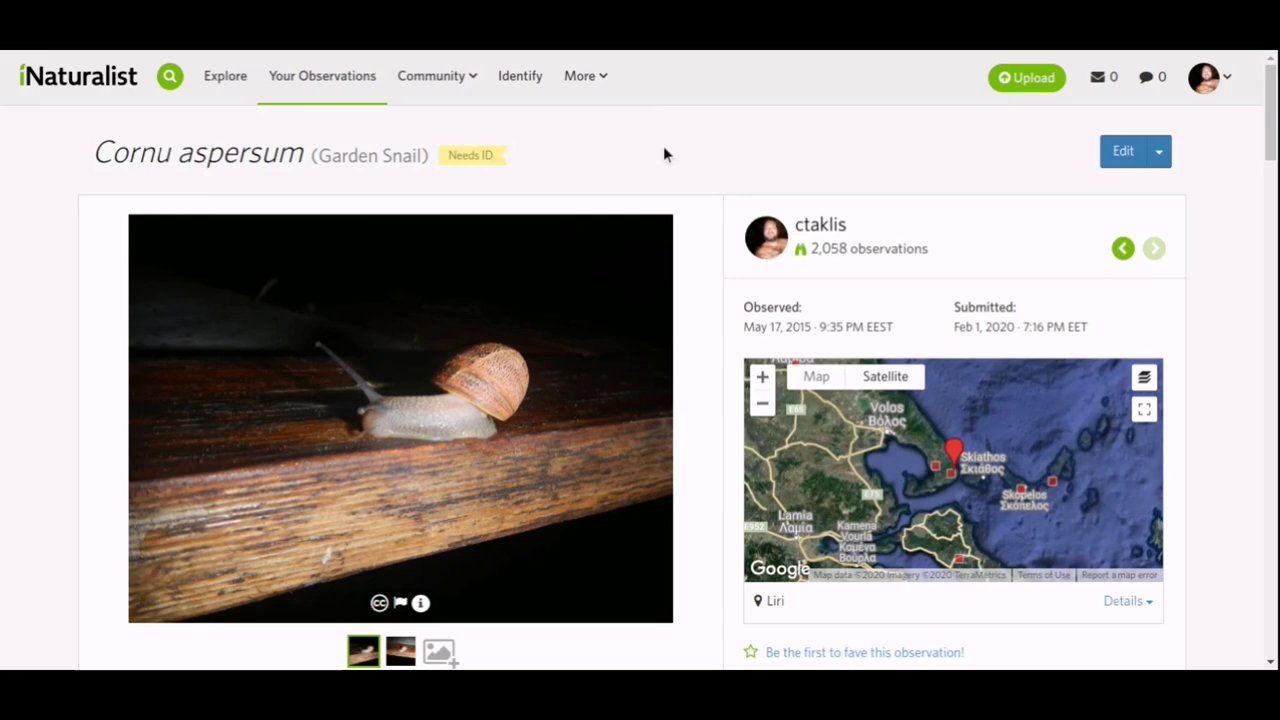
scroll(668, 150, "down", 3)
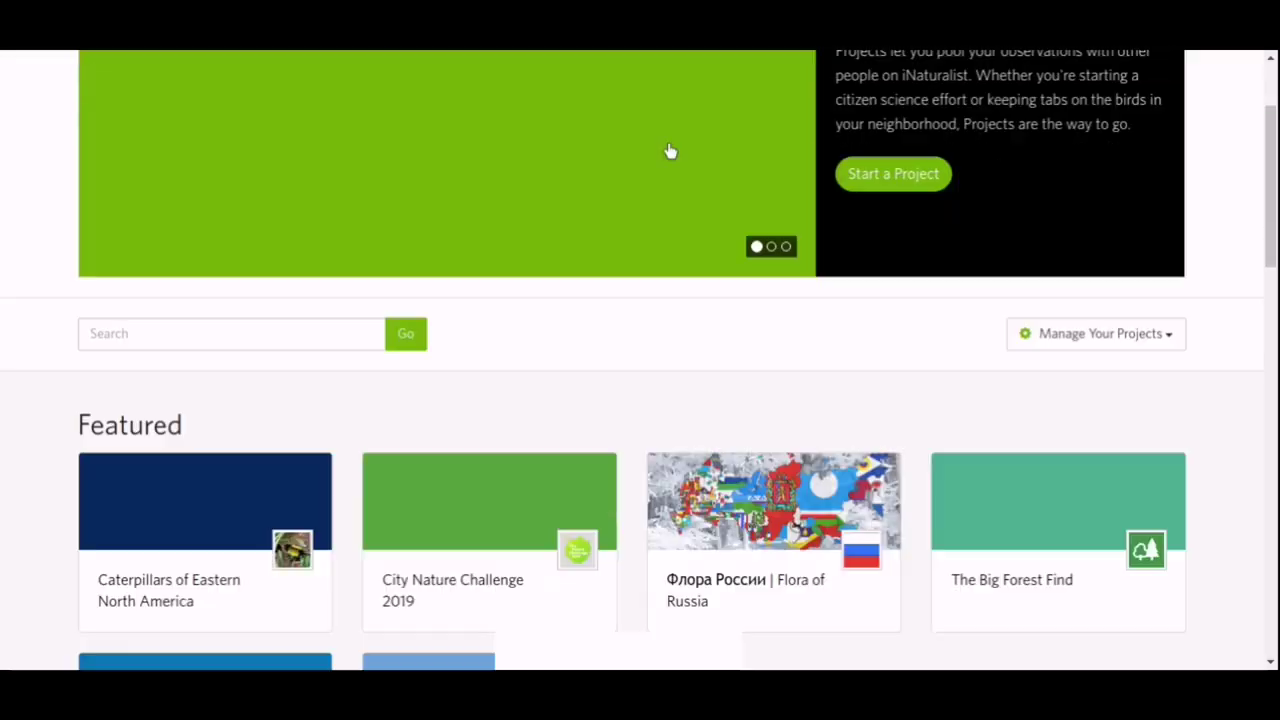
Search projects for 'snail' and scroll through the 94 results.
left_click(165, 224)
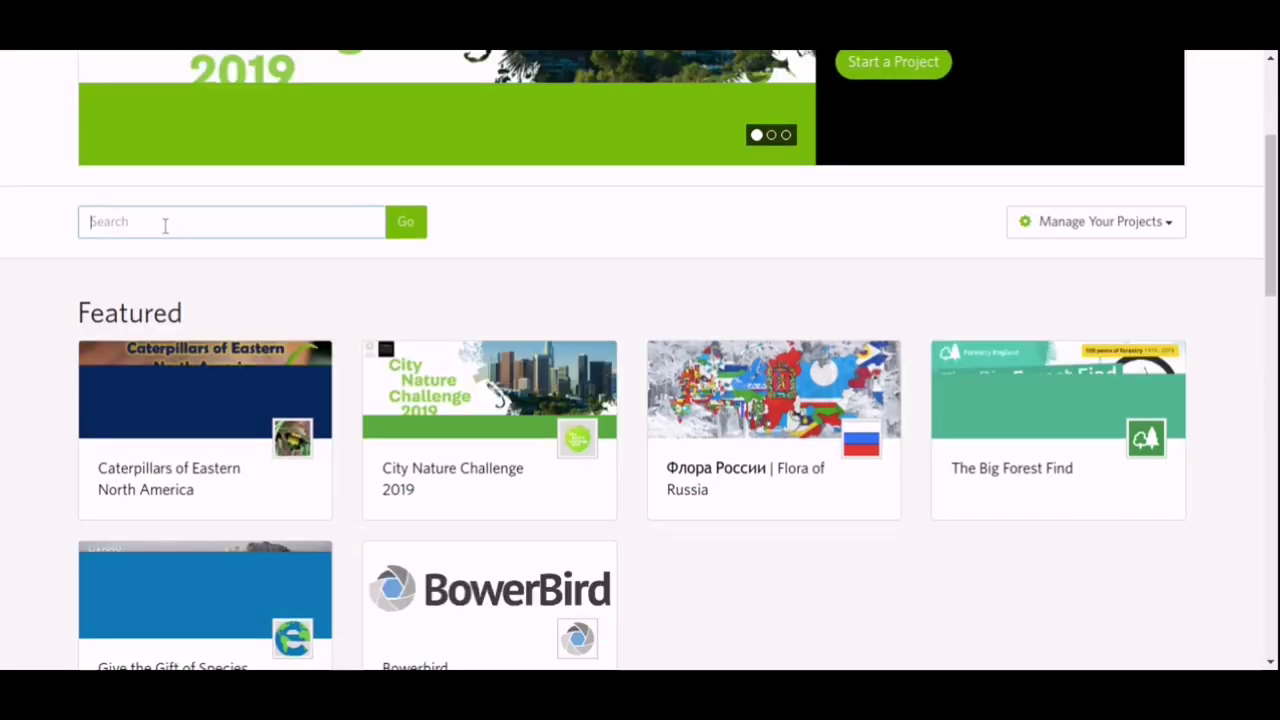
type("snail")
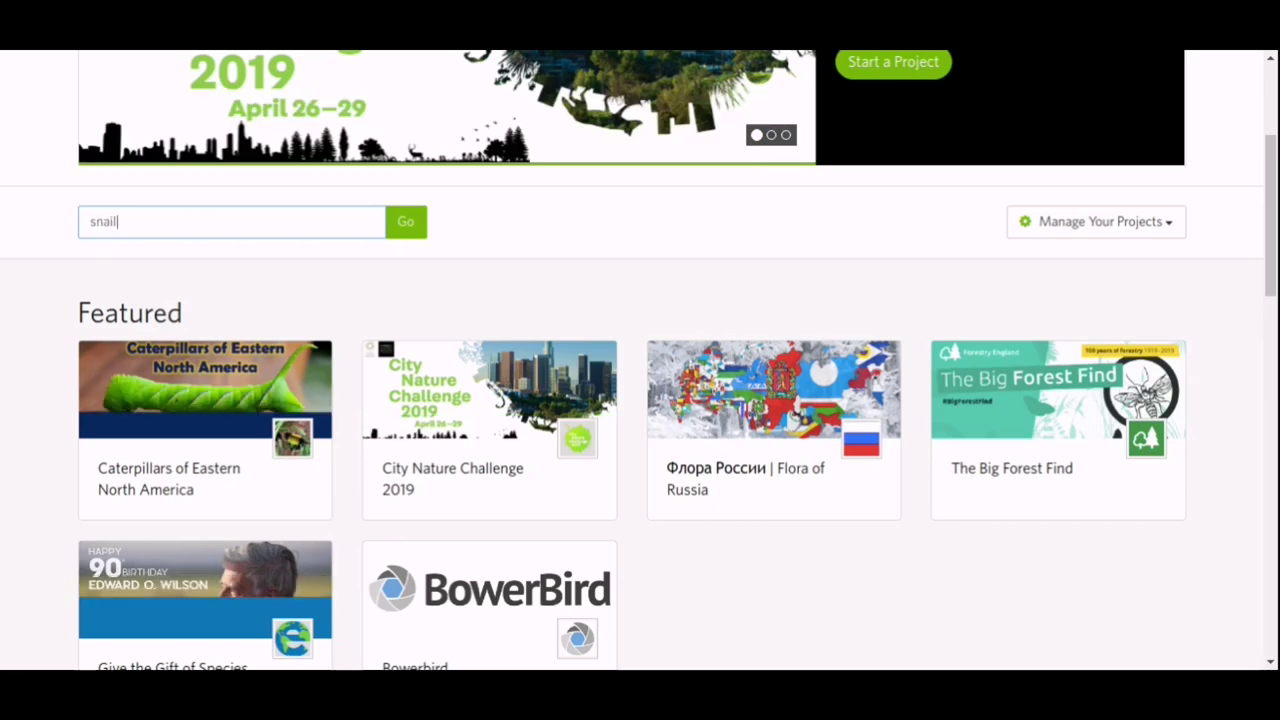
key("Return")
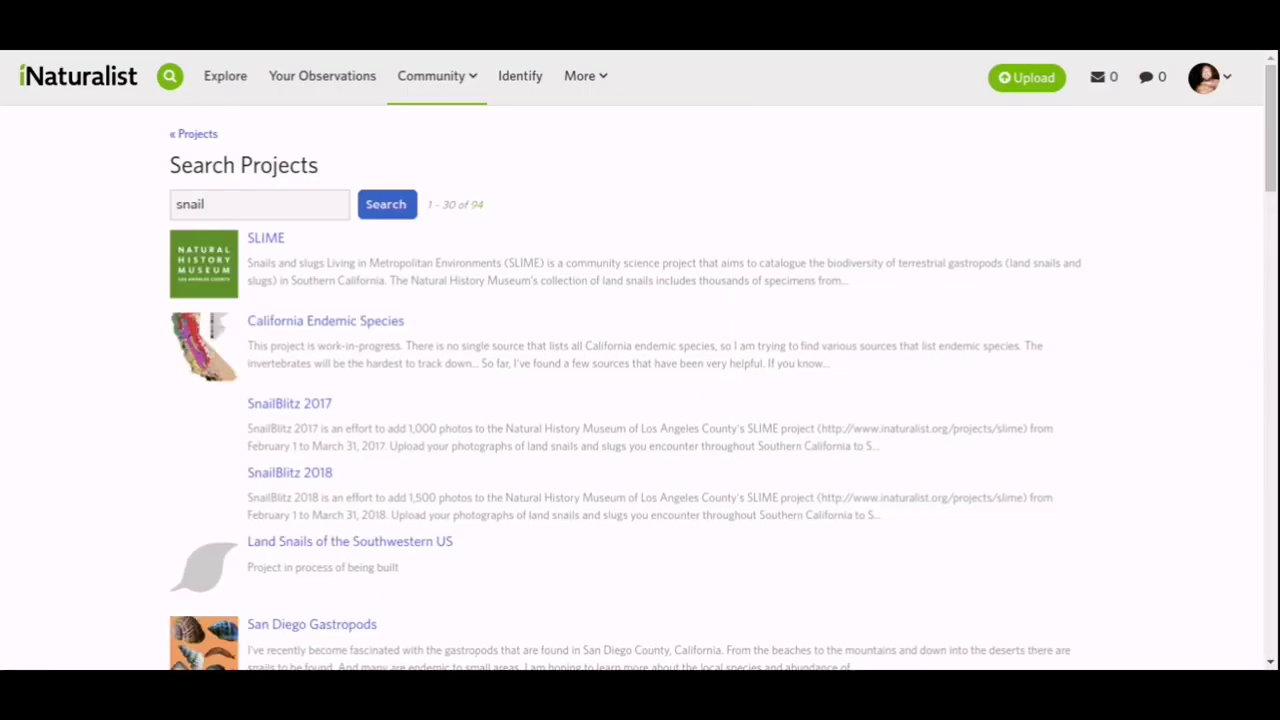
scroll(80, 240, "down", 3)
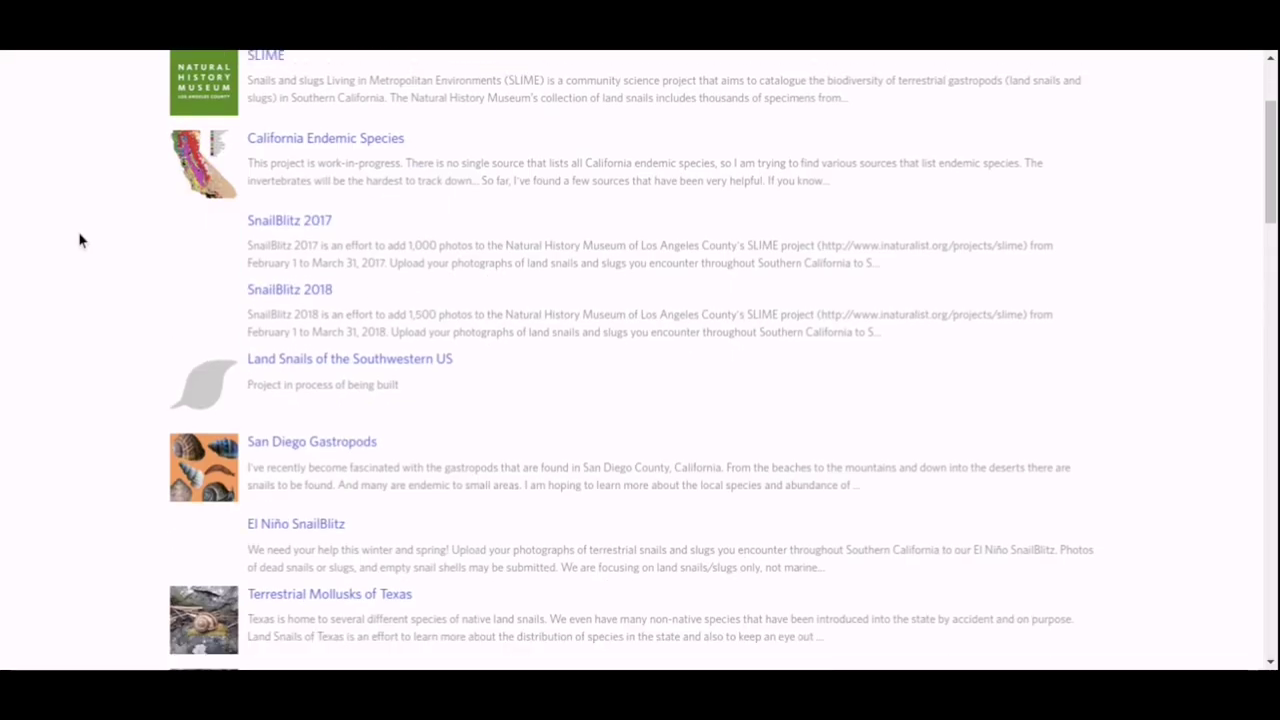
scroll(643, 210, "down", 5)
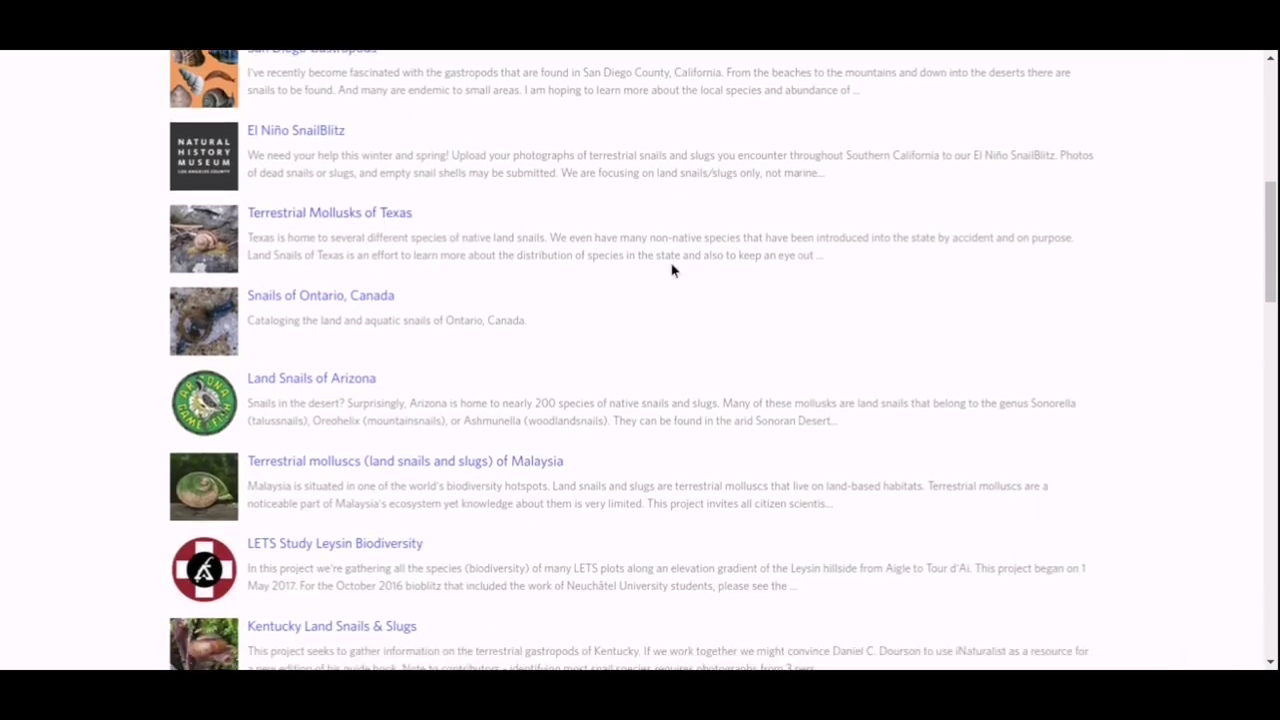
scroll(672, 270, "down", 3)
scroll(672, 270, "down", 10)
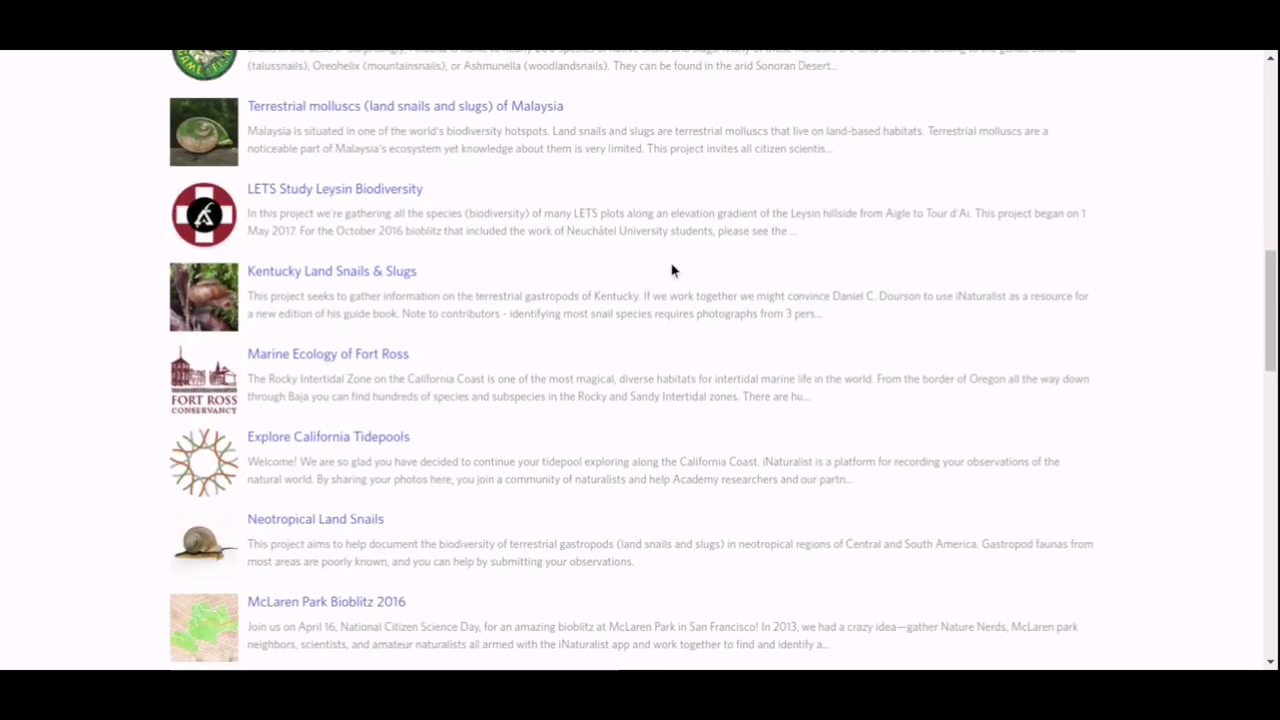
scroll(672, 270, "down", 2)
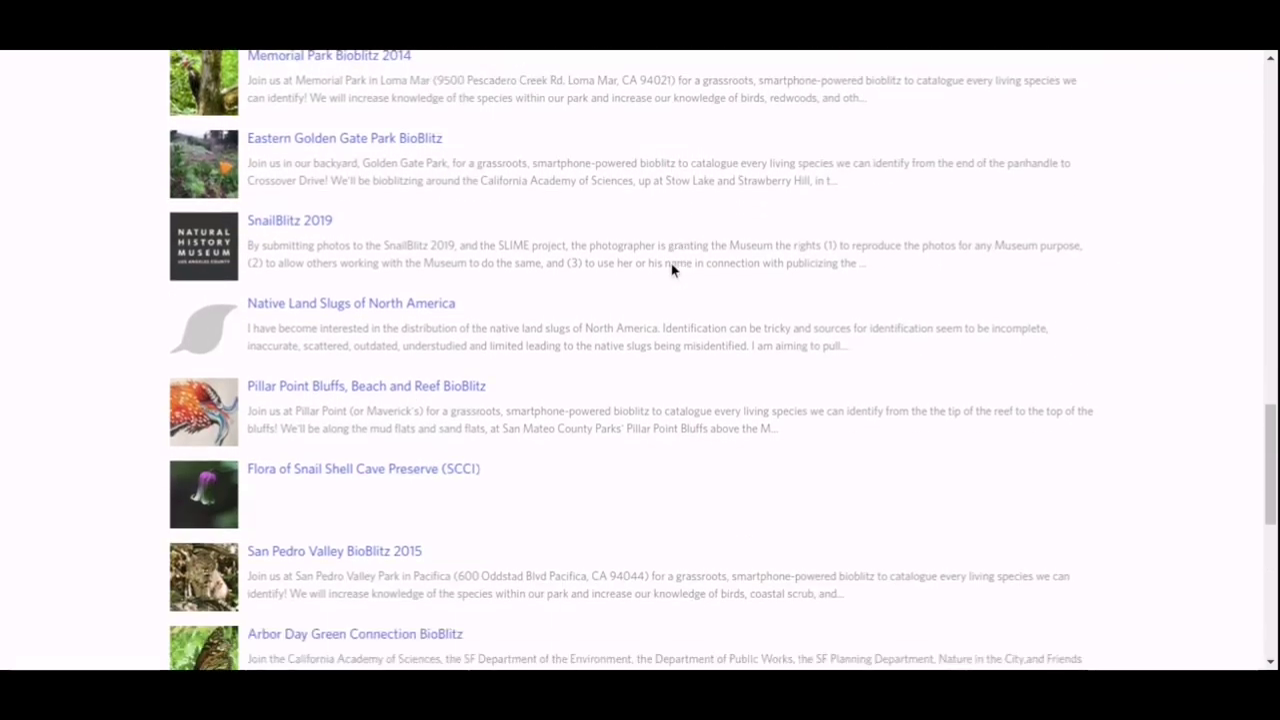
scroll(672, 270, "down", 6)
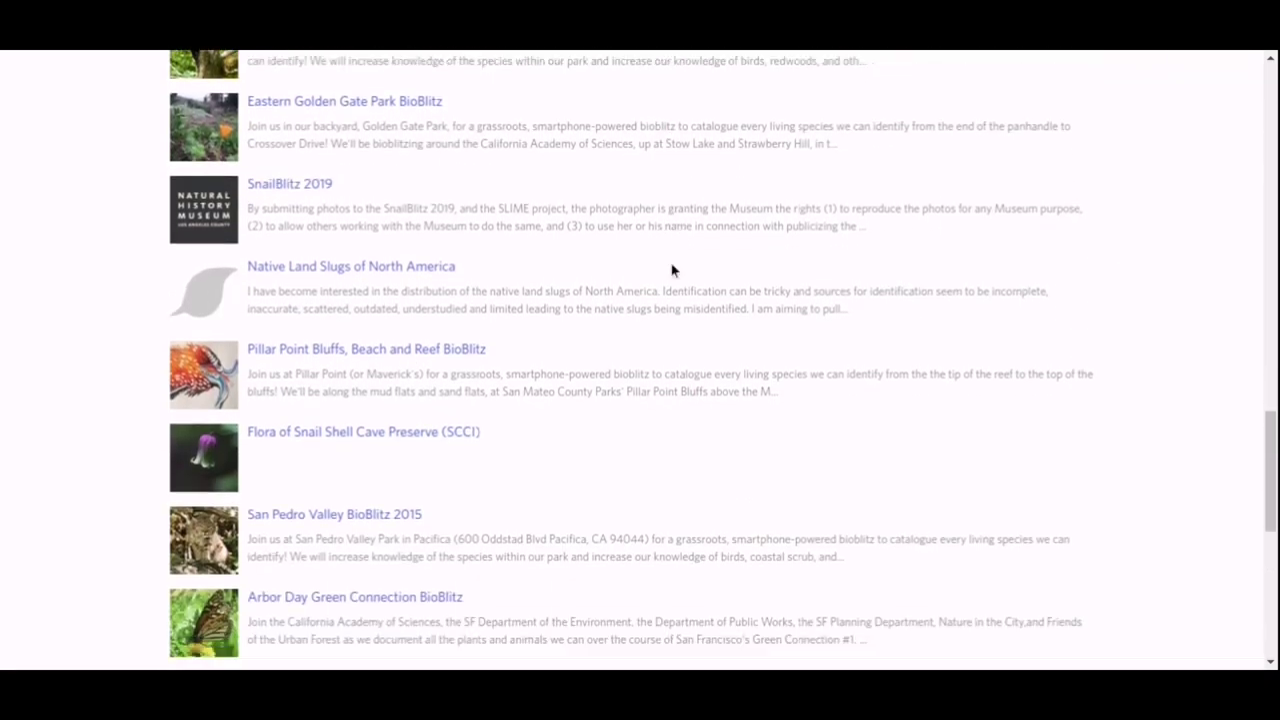
scroll(671, 262, "up", 1)
scroll(670, 262, "up", 20)
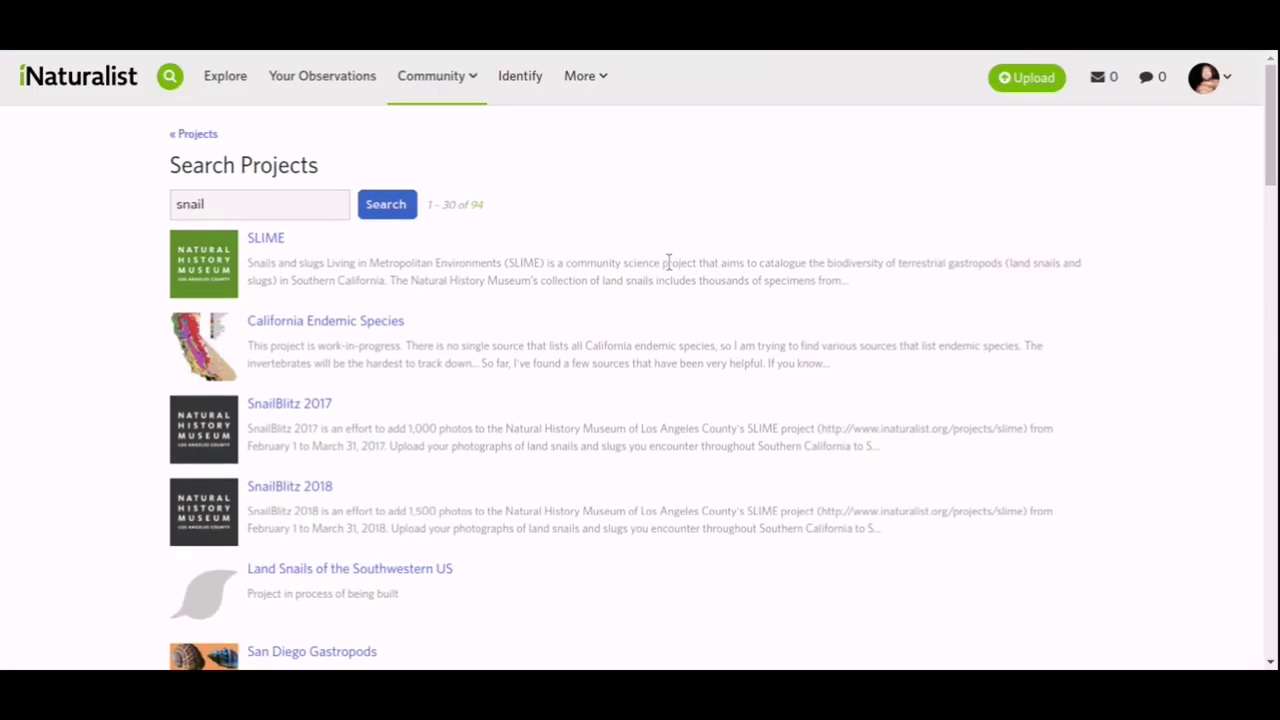
Search projects for 'snails europe' and browse the Snails of Europe overview, stats and map.
left_click(277, 203)
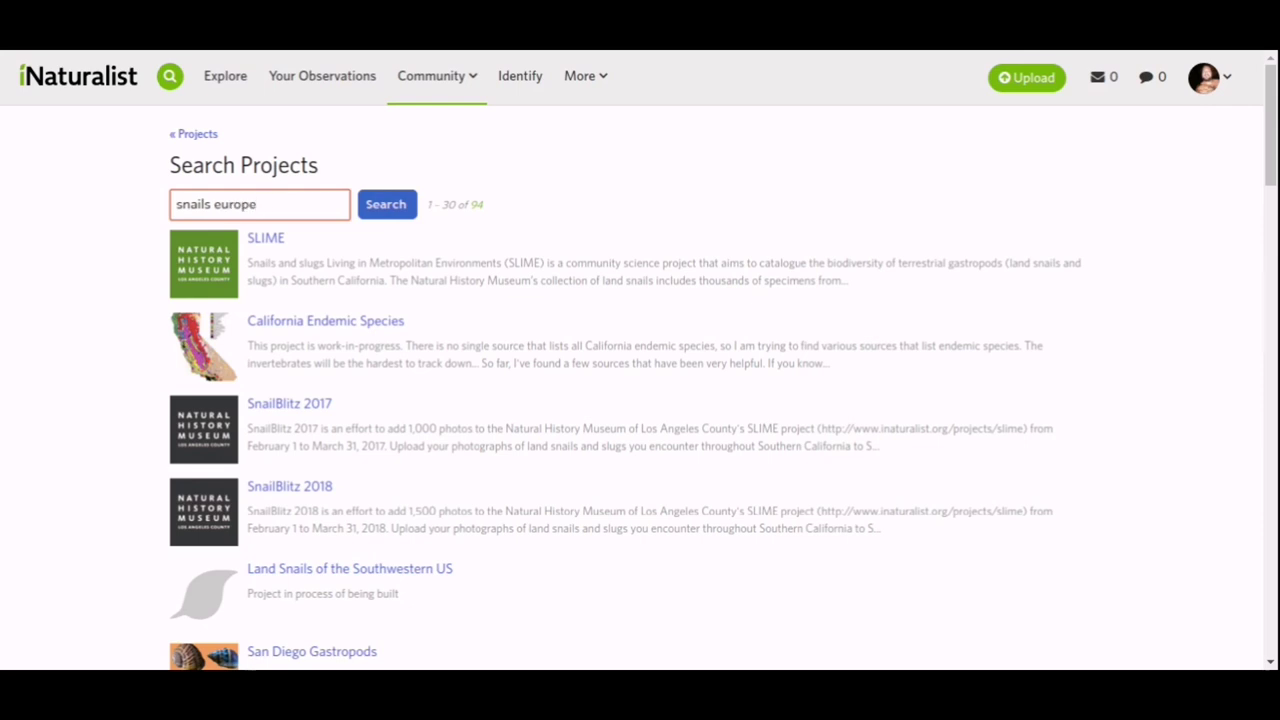
key("Return")
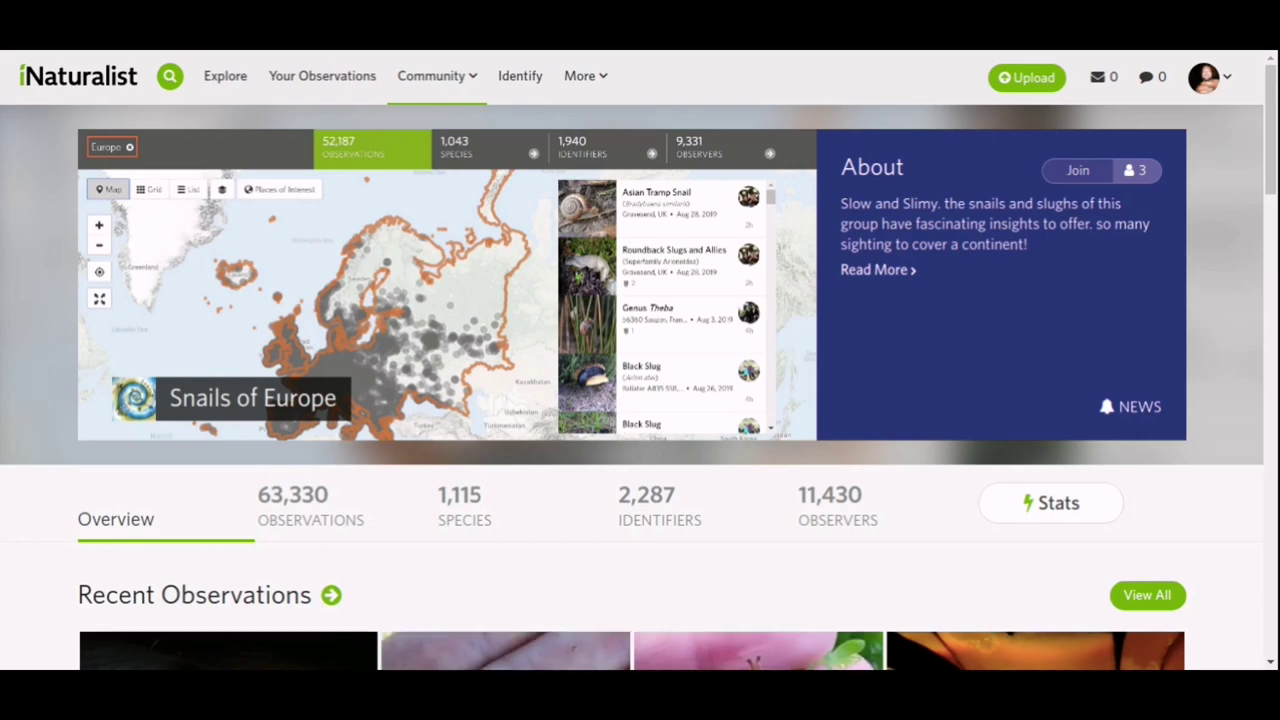
scroll(1214, 151, "down", 5)
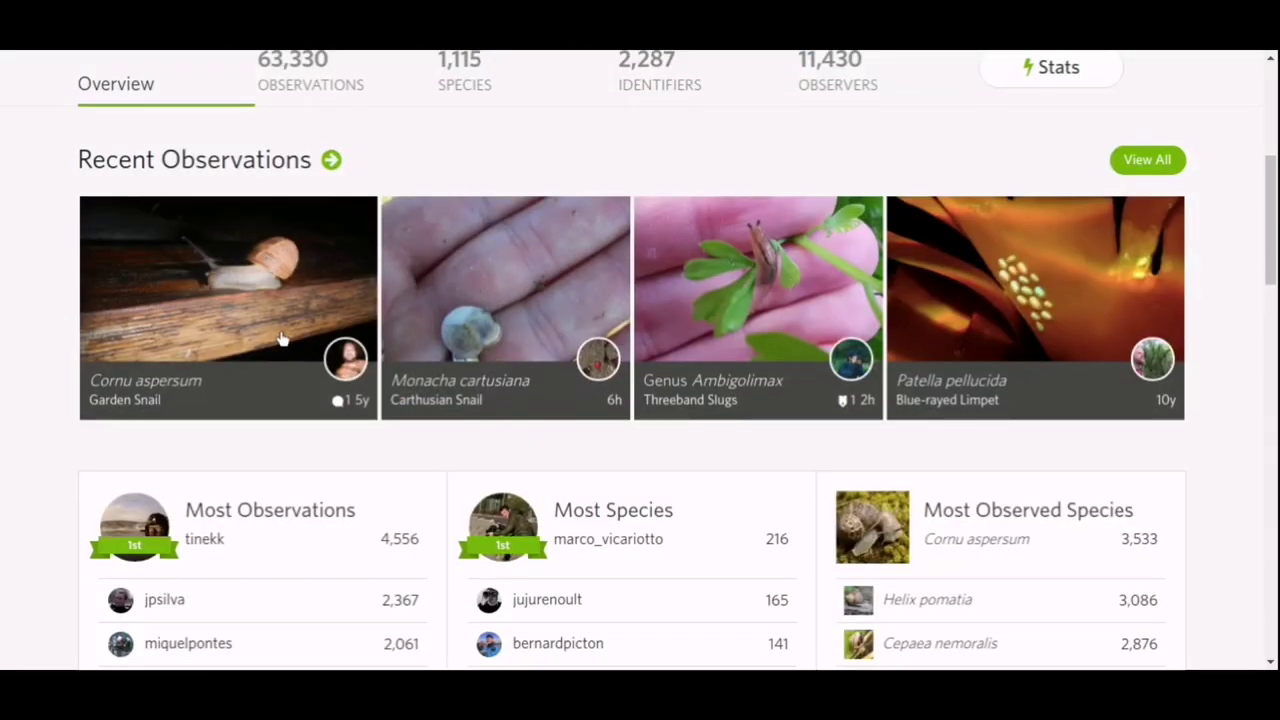
scroll(174, 272, "down", 3)
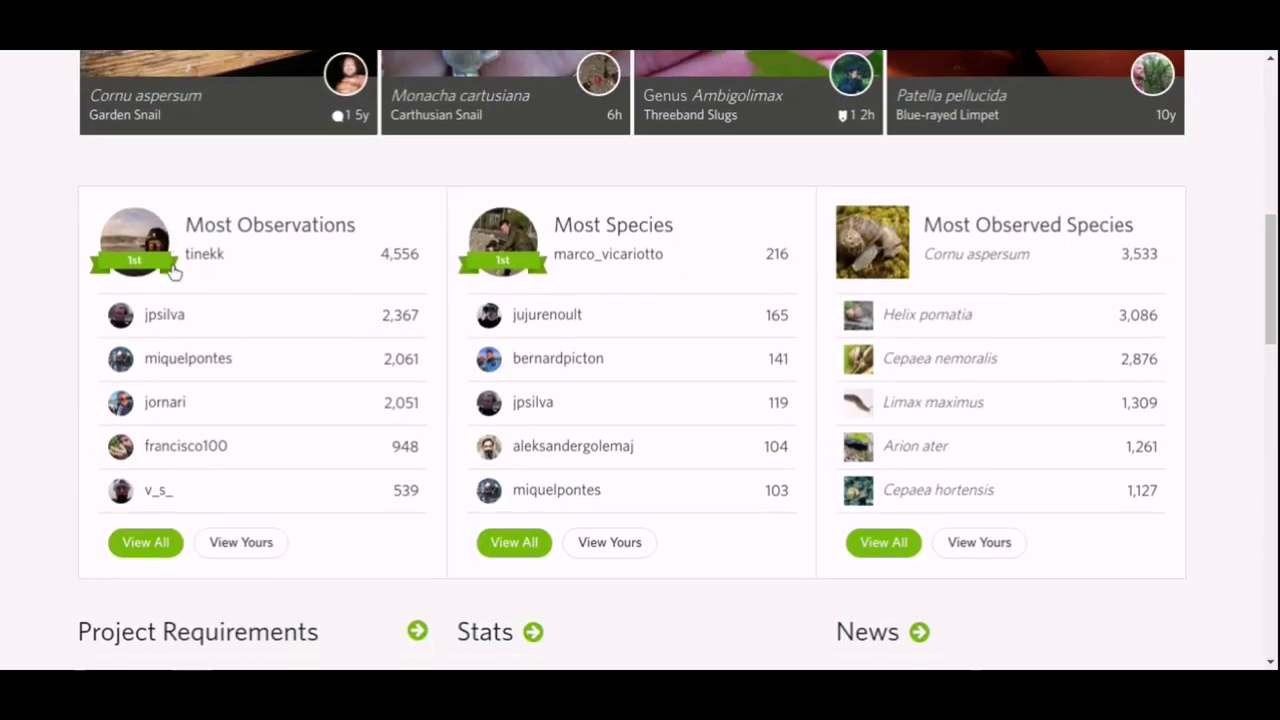
scroll(172, 277, "down", 1)
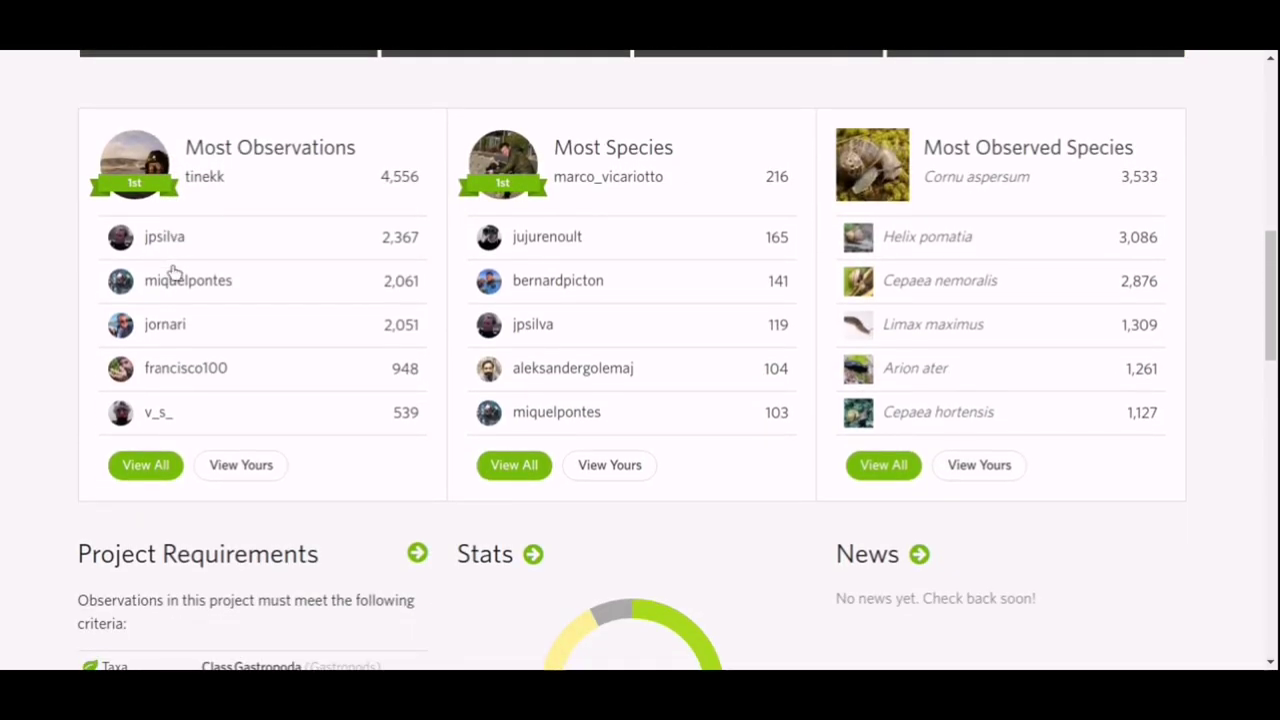
scroll(172, 265, "up", 5)
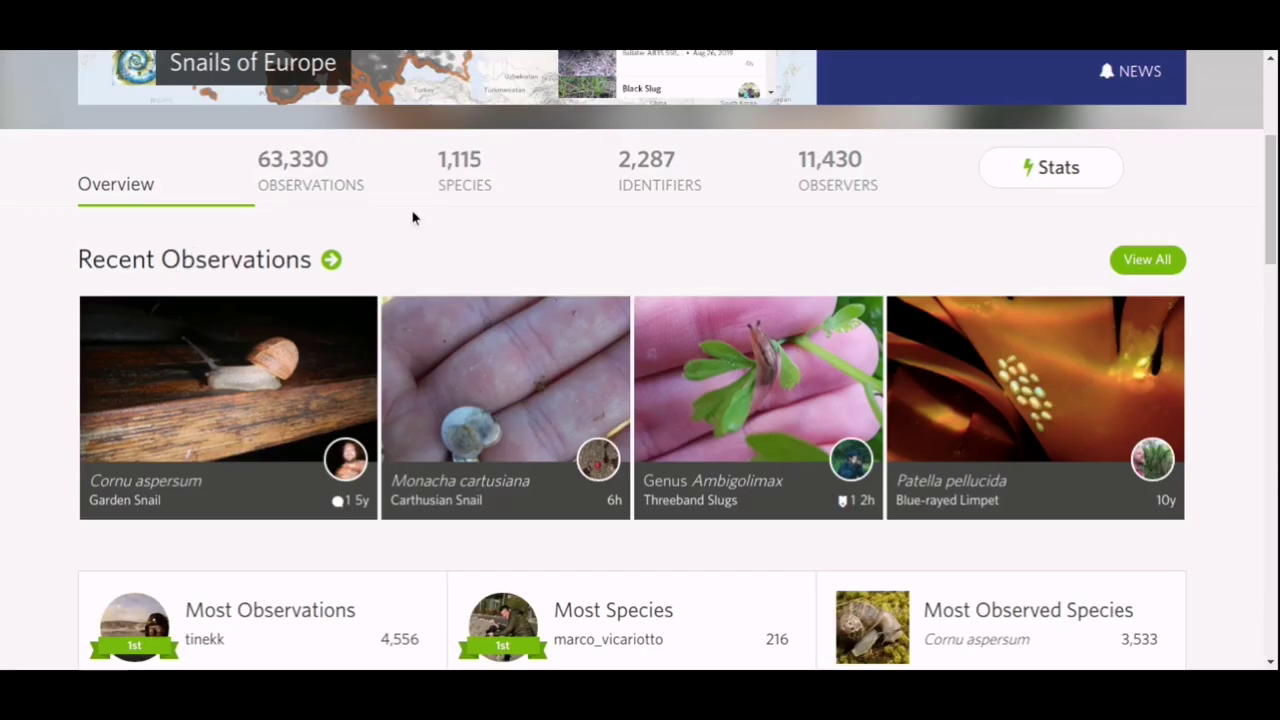
scroll(564, 240, "down", 9)
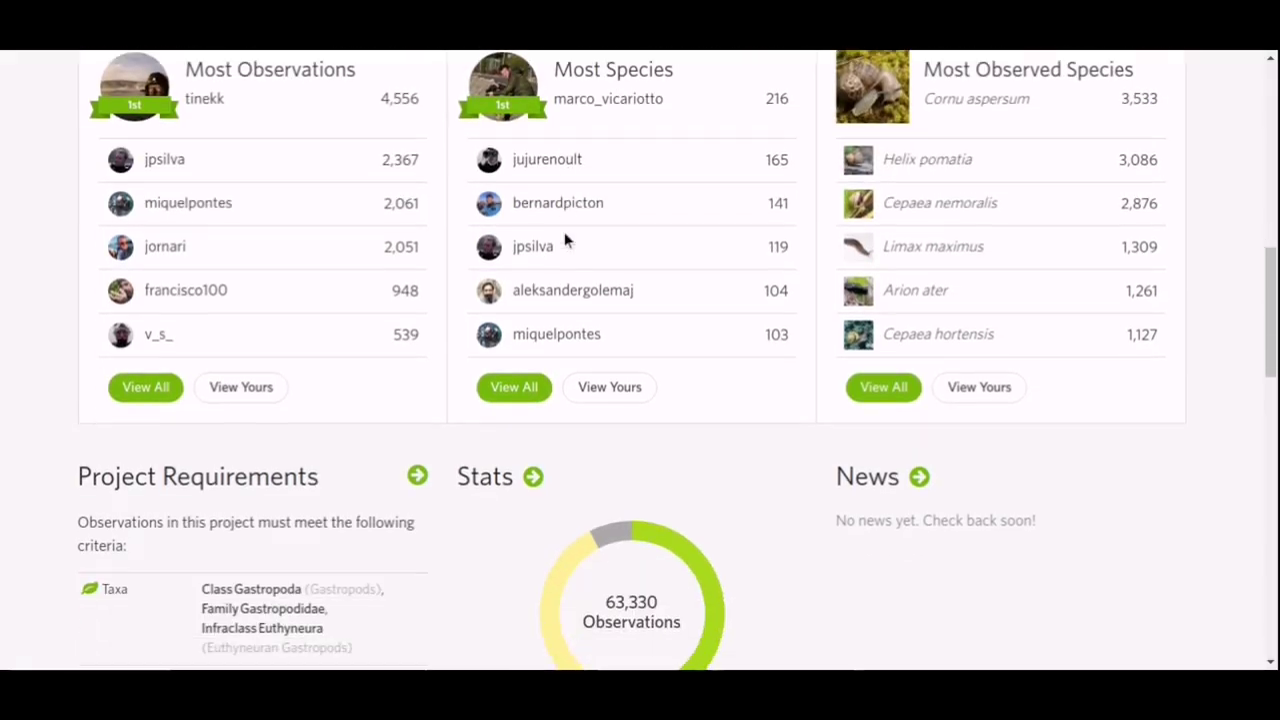
scroll(564, 240, "down", 6)
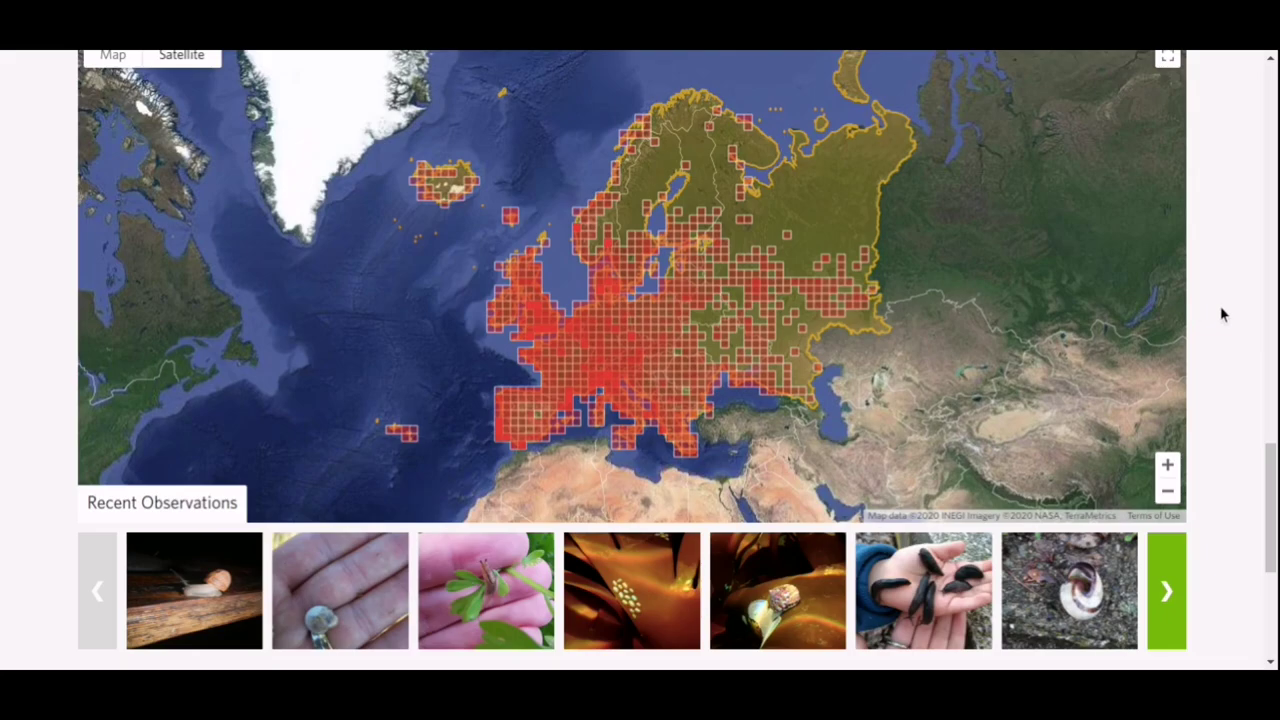
scroll(1221, 315, "down", 3)
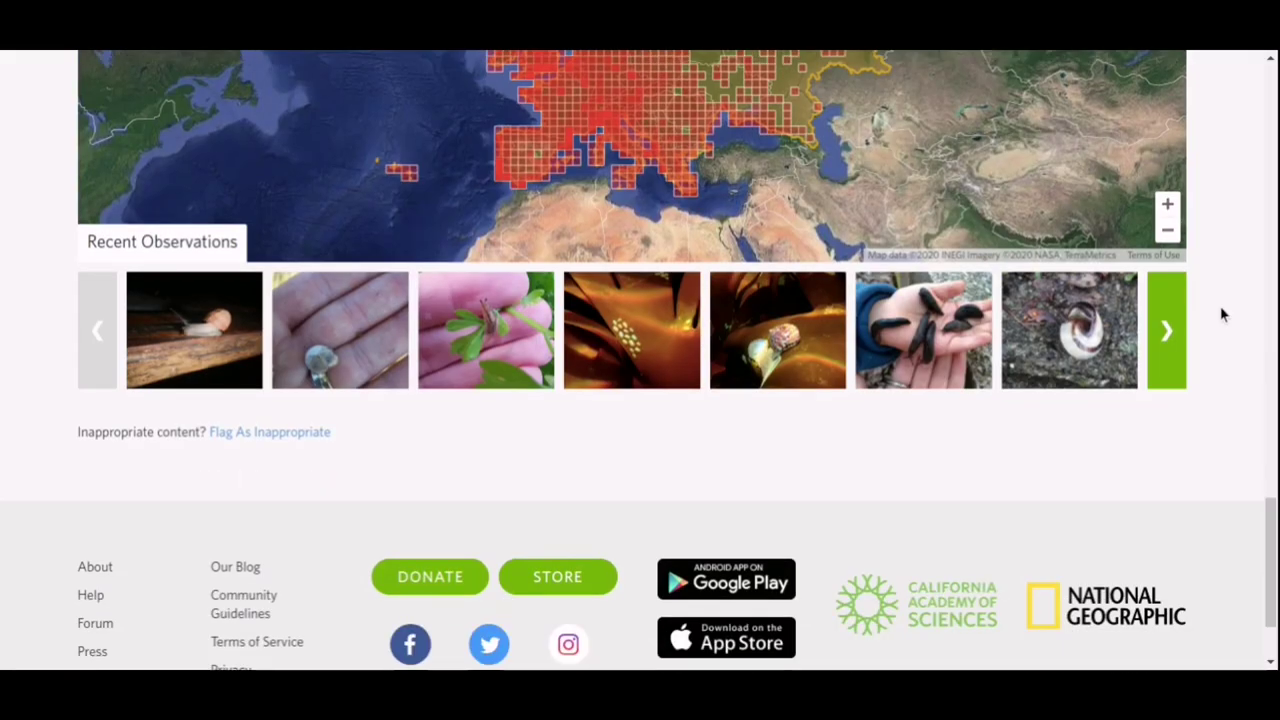
scroll(1221, 315, "up", 15)
scroll(1220, 315, "up", 3)
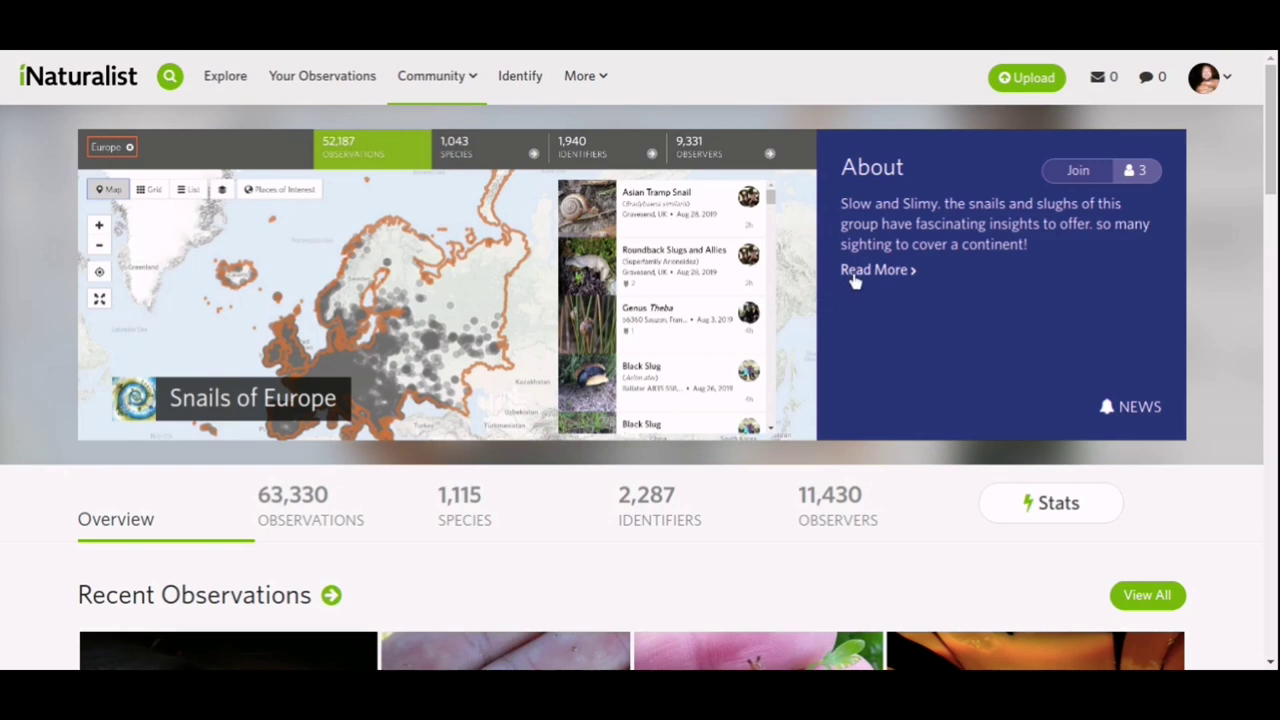
left_click(851, 278)
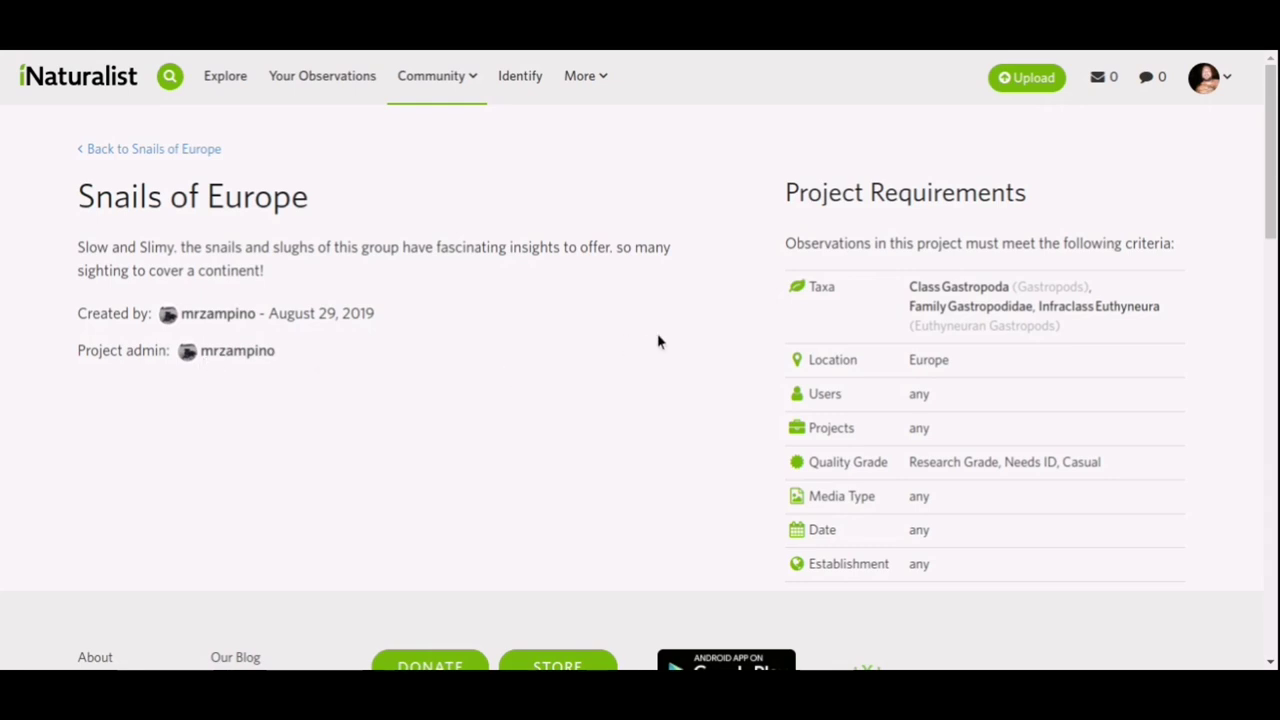
scroll(706, 220, "down", 1)
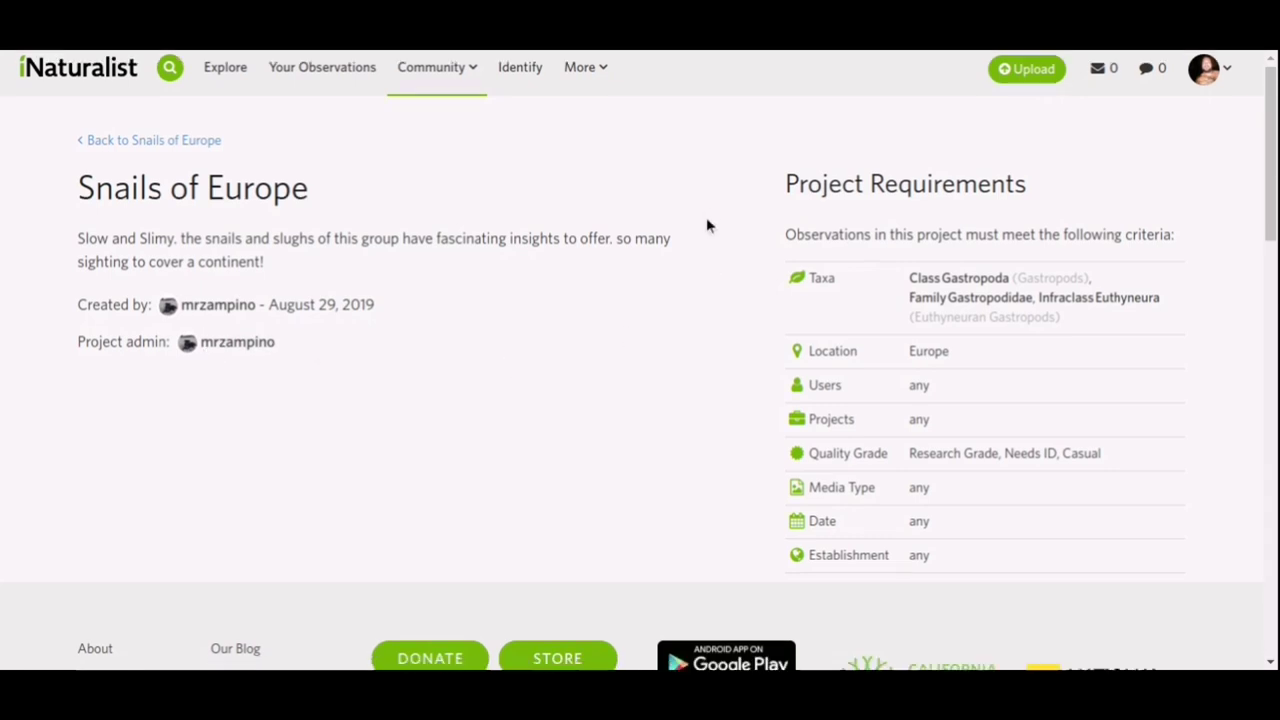
scroll(706, 220, "up", 1)
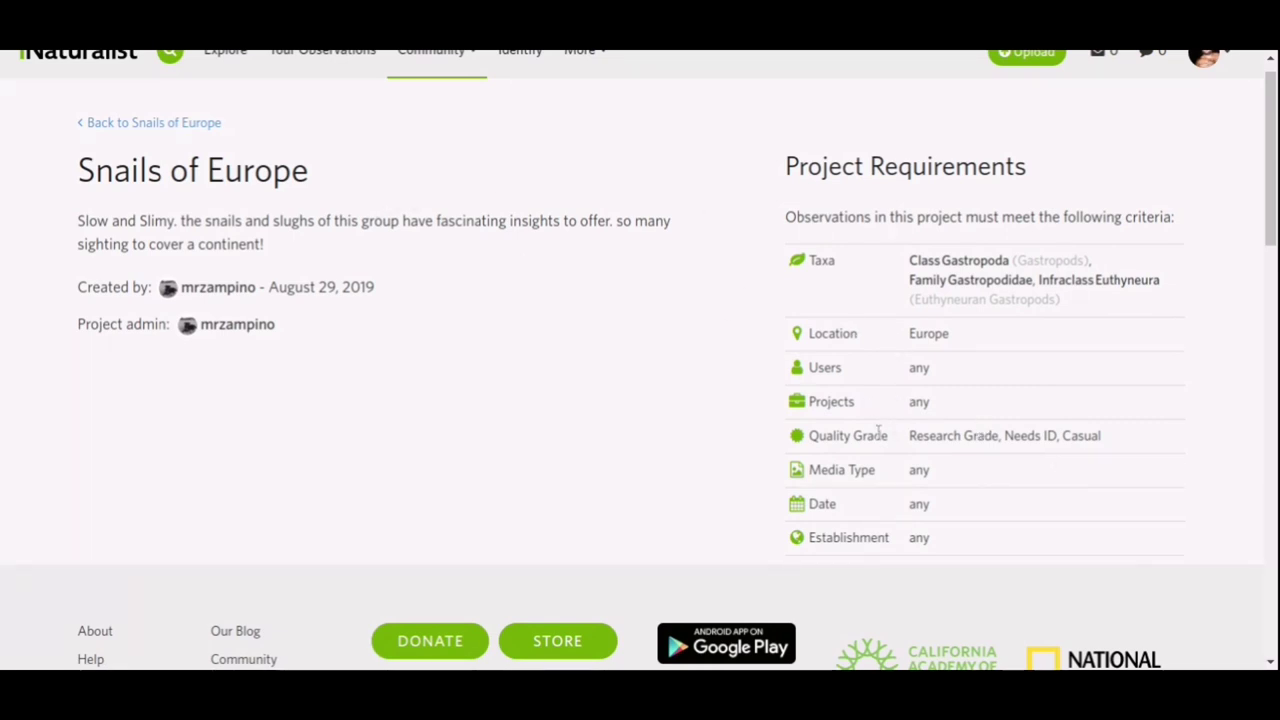
left_click(113, 121)
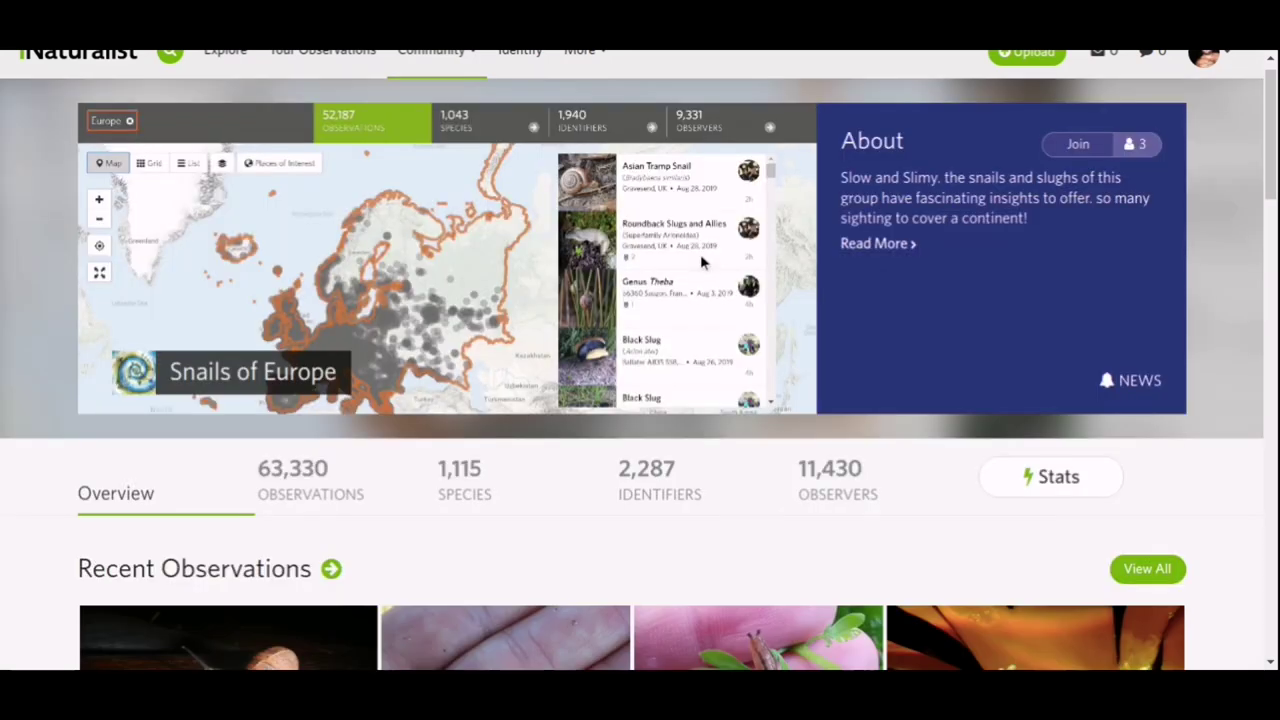
Join Snails of Europe with 'Receive updates from this project' unticked.
left_click(1072, 147)
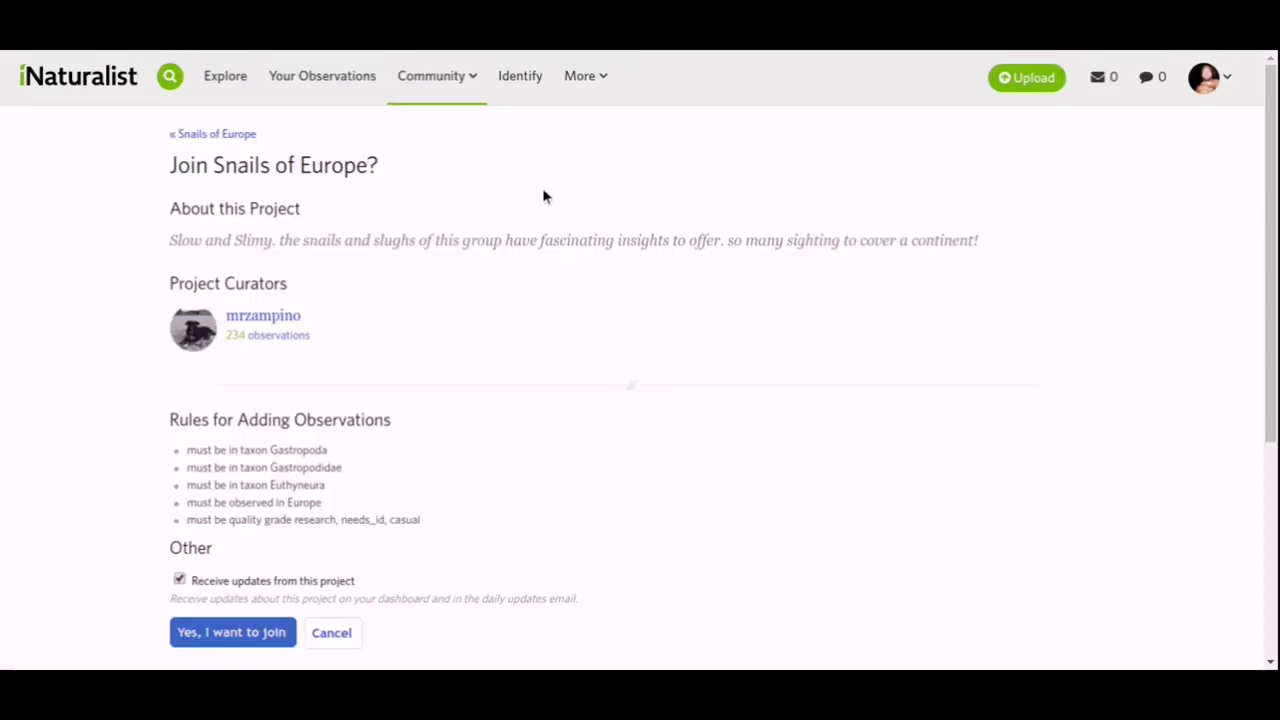
scroll(543, 195, "down", 3)
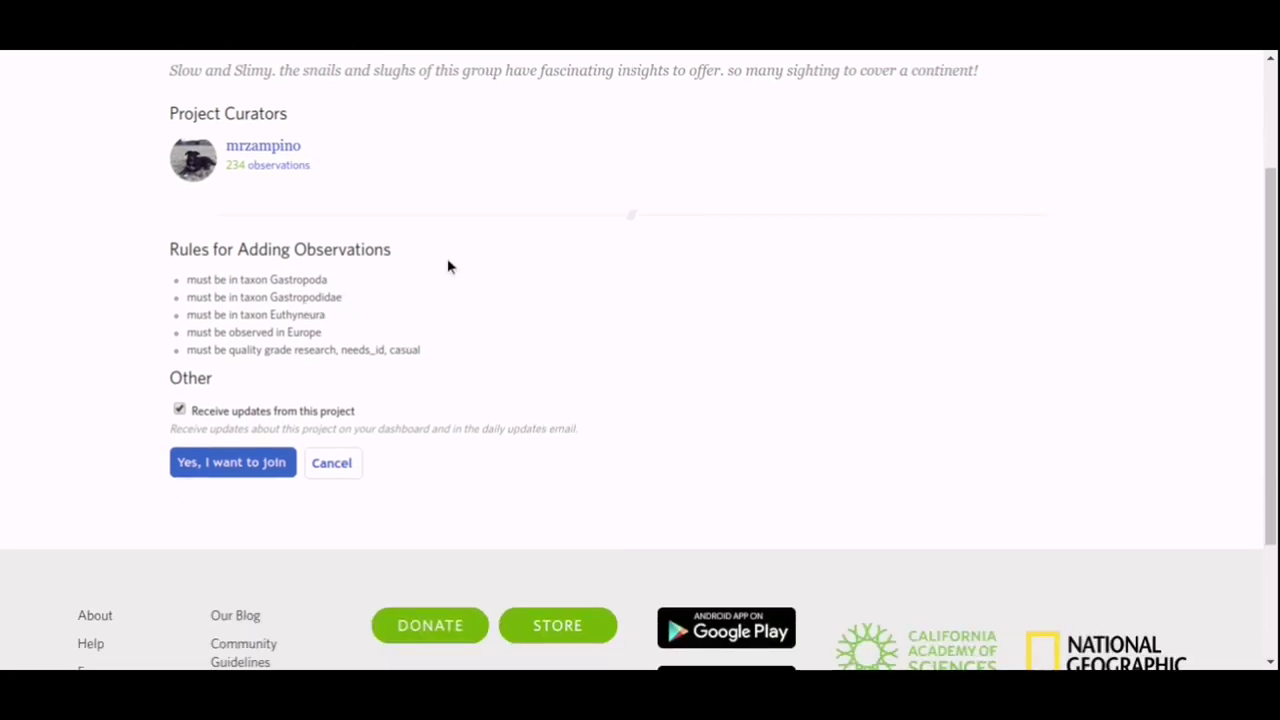
scroll(447, 258, "down", 1)
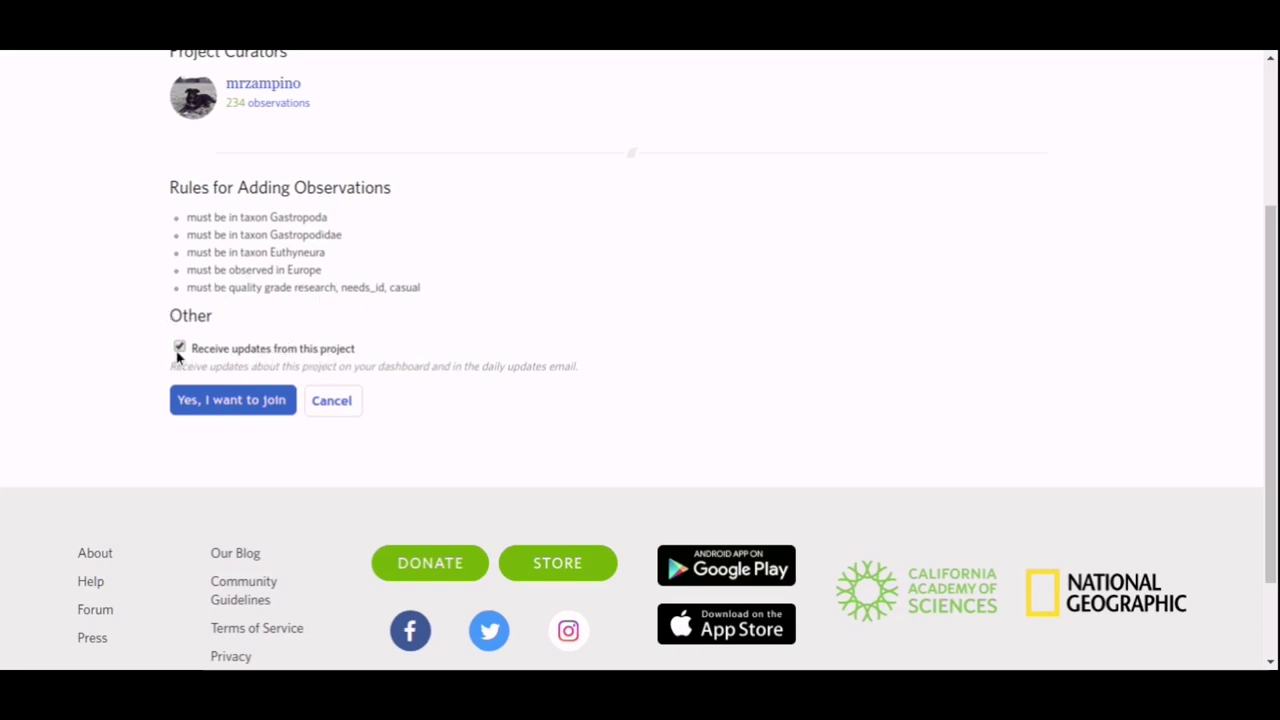
left_click(188, 400)
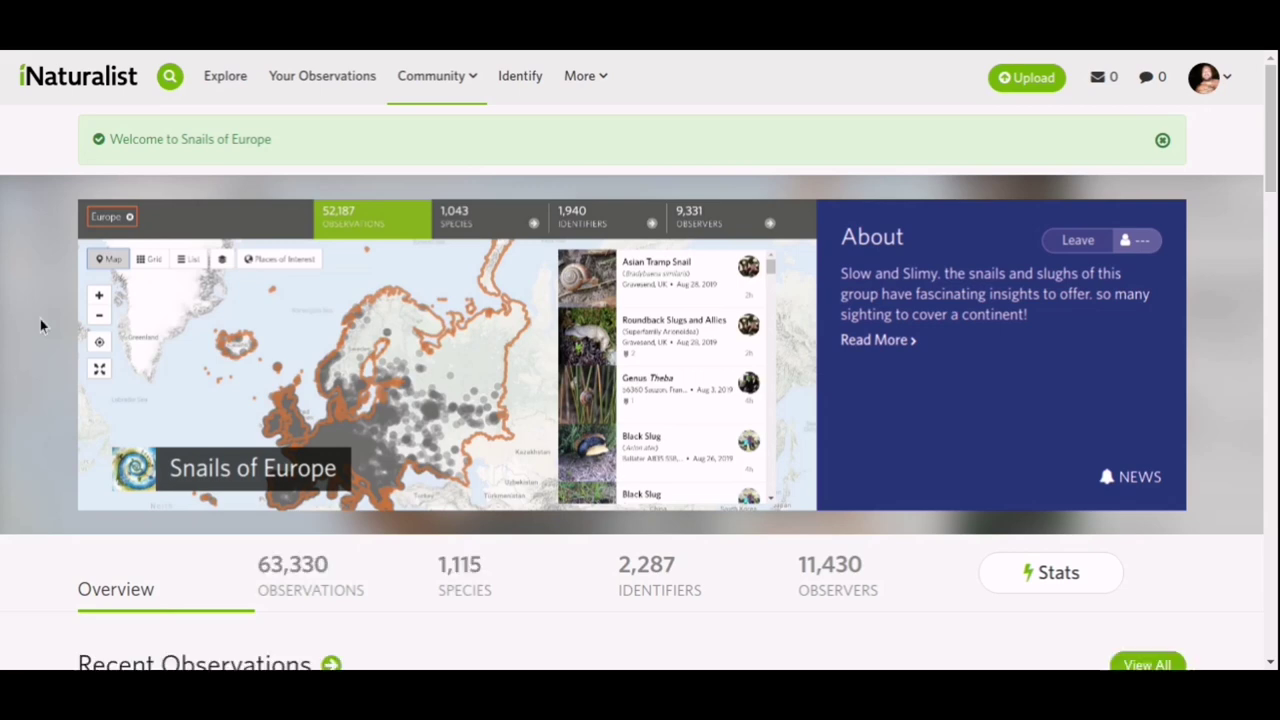
Open the Cornu aspersum (Garden Snail) observation from the project's Recent Observations.
scroll(33, 229, "down", 2)
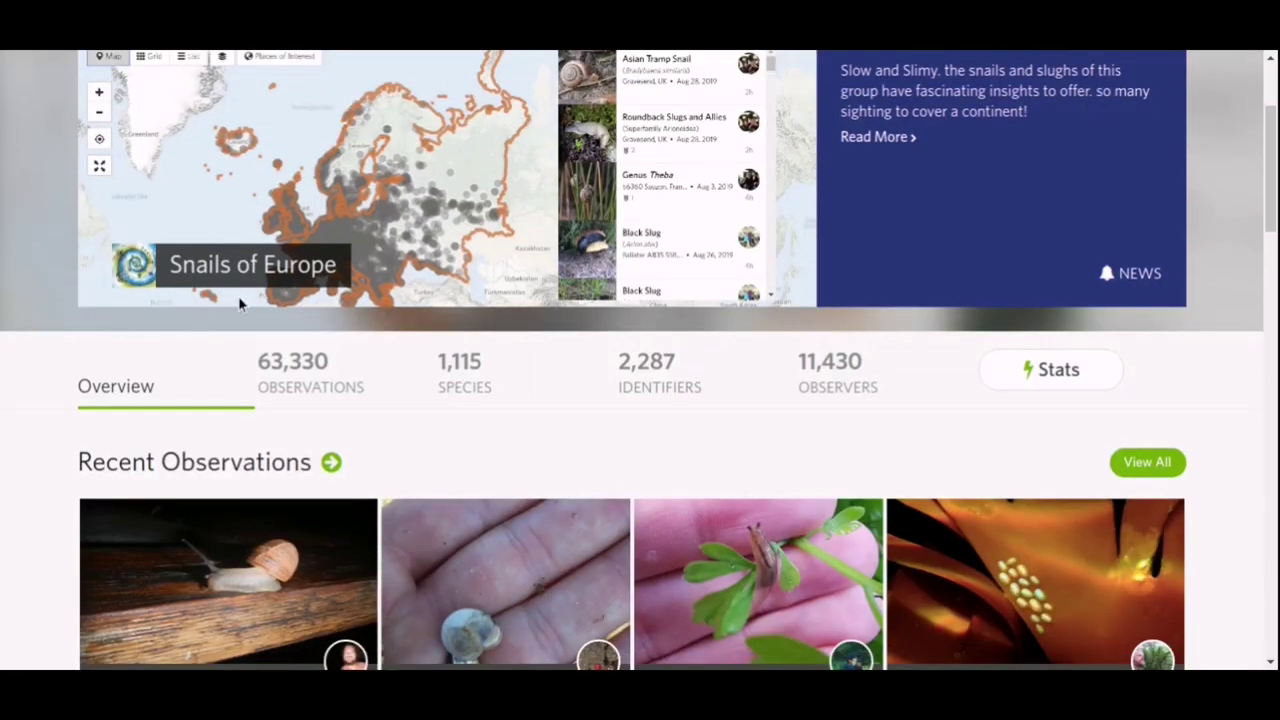
scroll(300, 268, "down", 3)
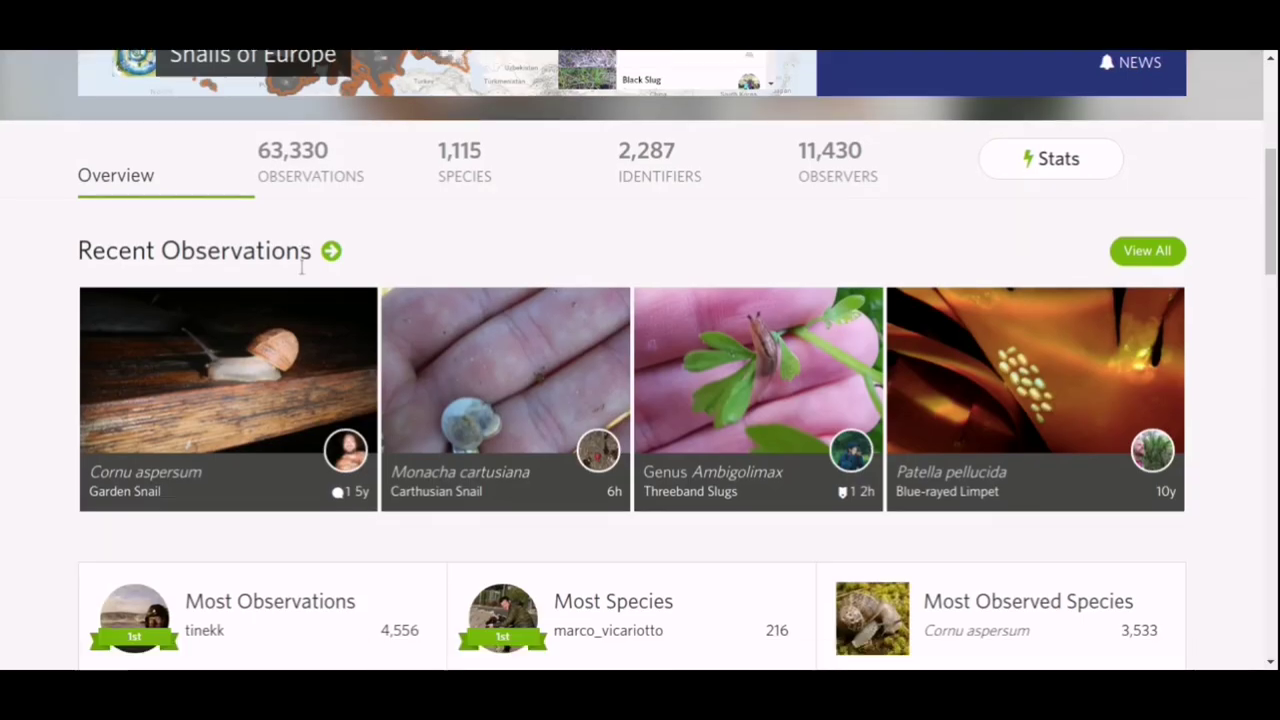
left_click(481, 308)
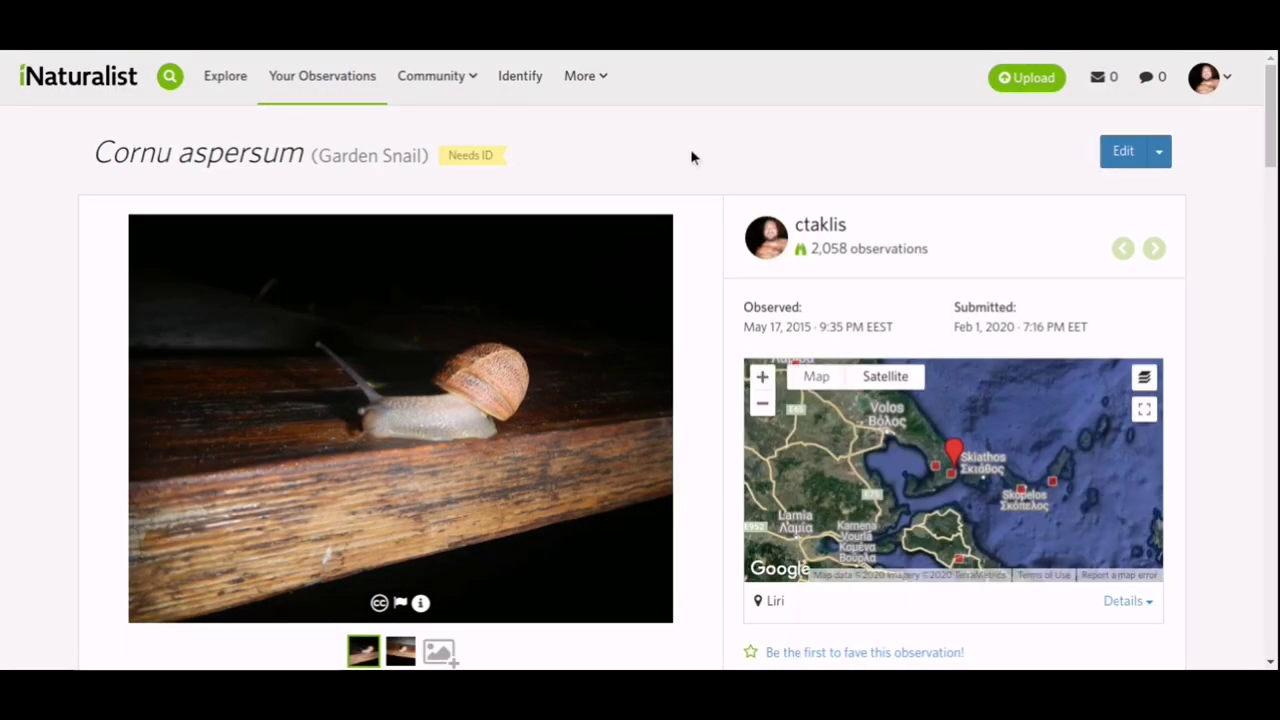
Scroll the Cornu aspersum observation down to its Projects (7) list and tags, then back up.
scroll(691, 157, "down", 10)
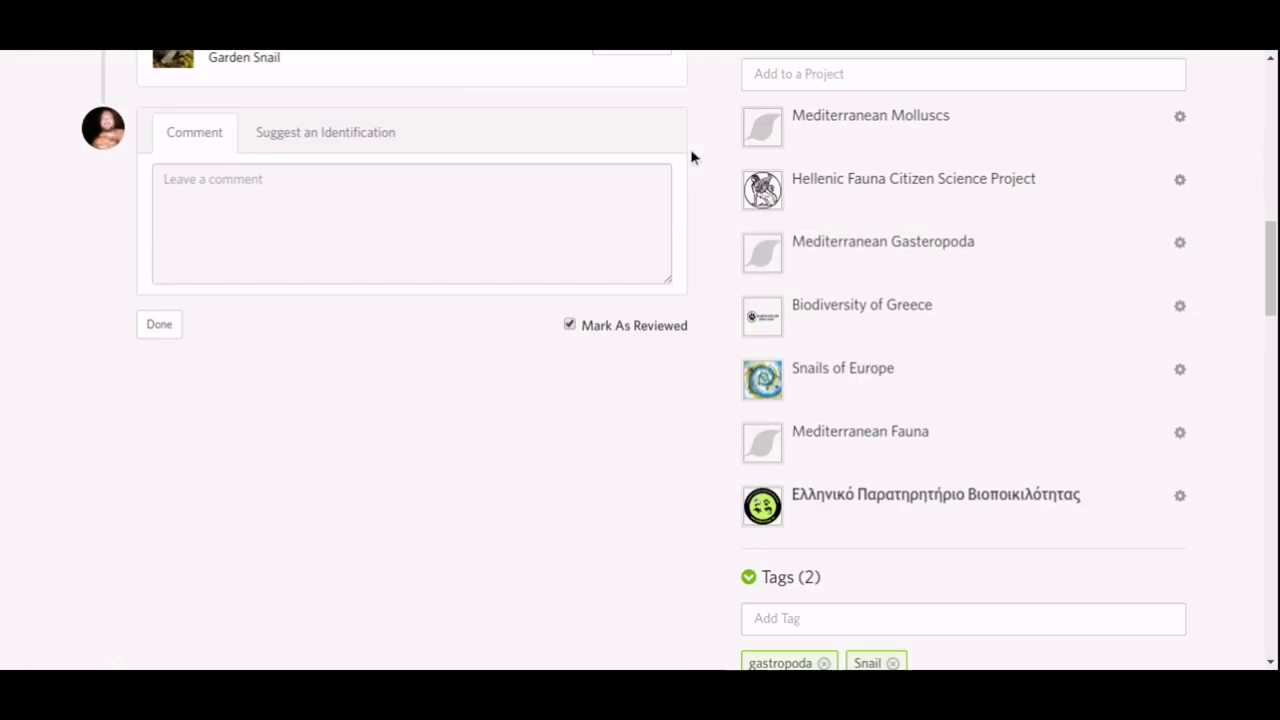
scroll(691, 157, "down", 1)
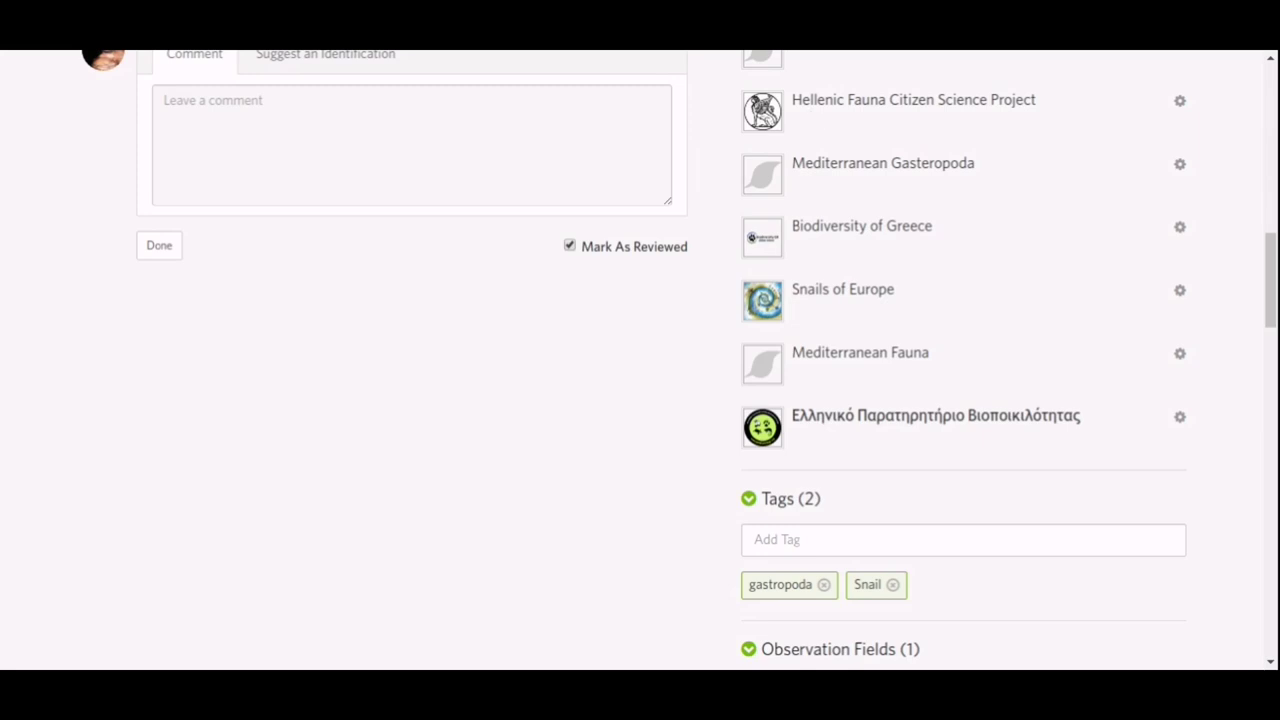
scroll(704, 290, "up", 15)
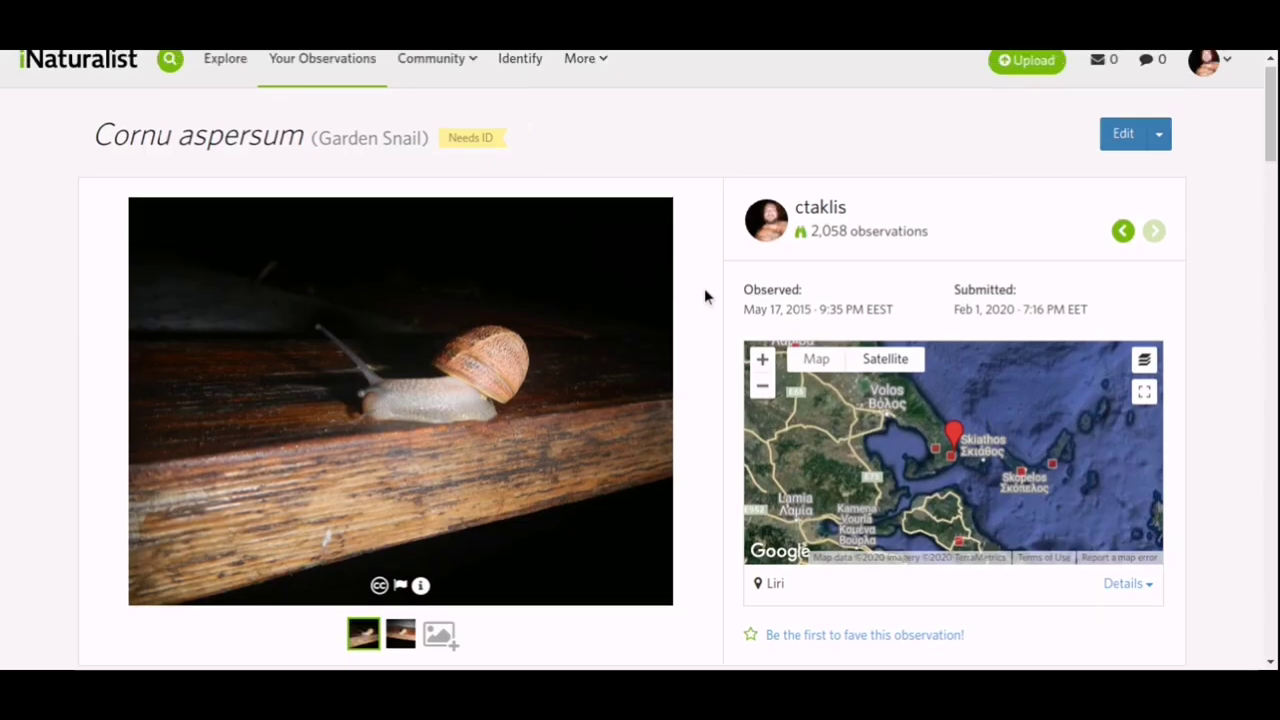
Go to Community > Projects and browse the Featured, Recently Active and Recently Created listings.
mouse_move(431, 76)
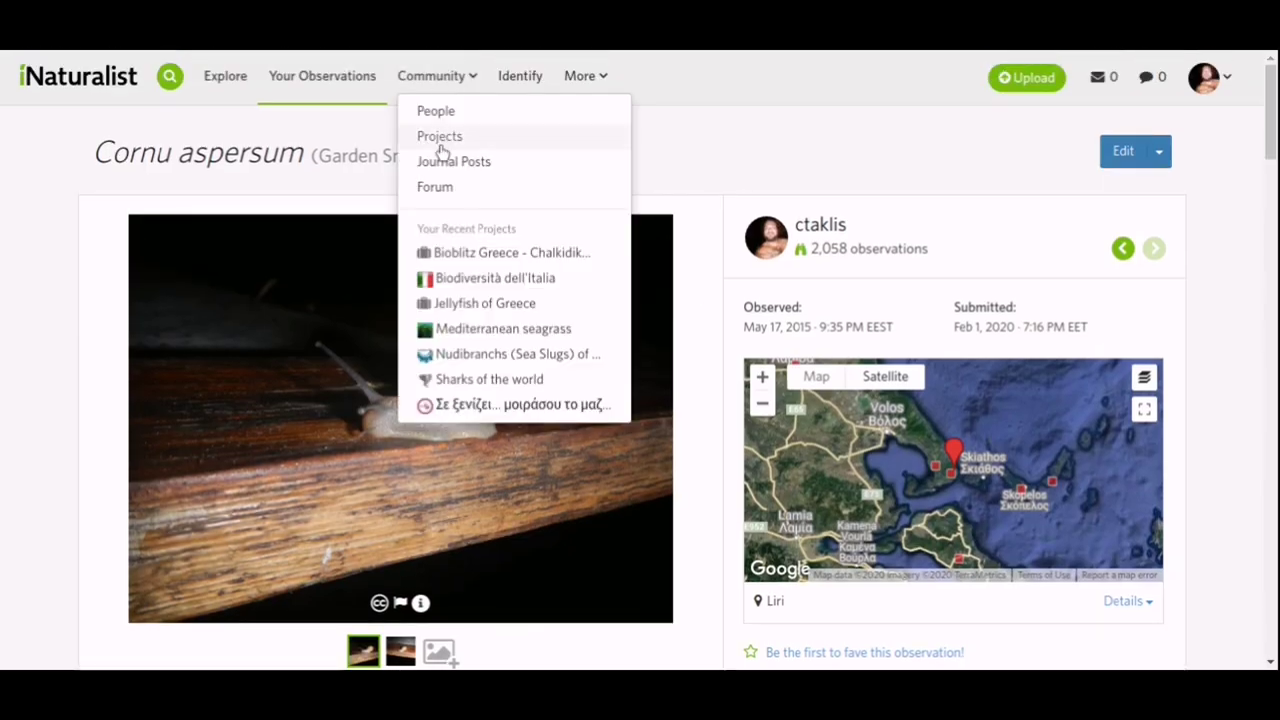
left_click(440, 136)
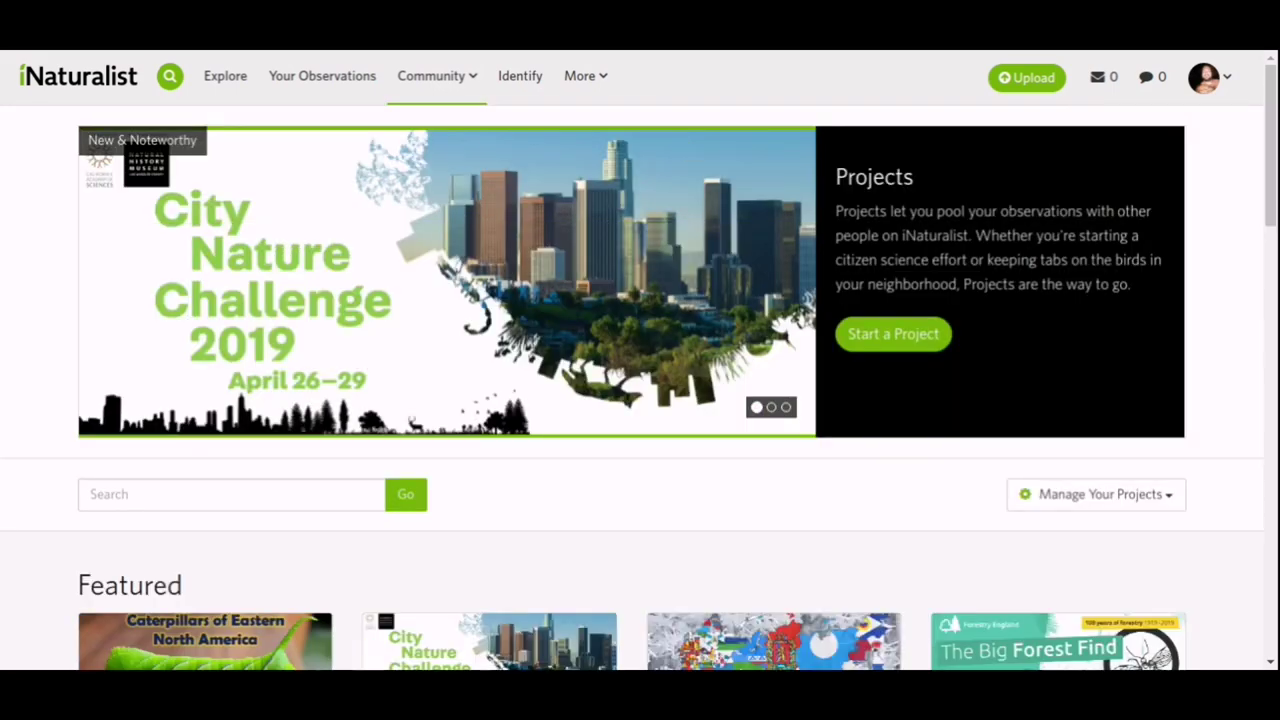
scroll(683, 146, "down", 8)
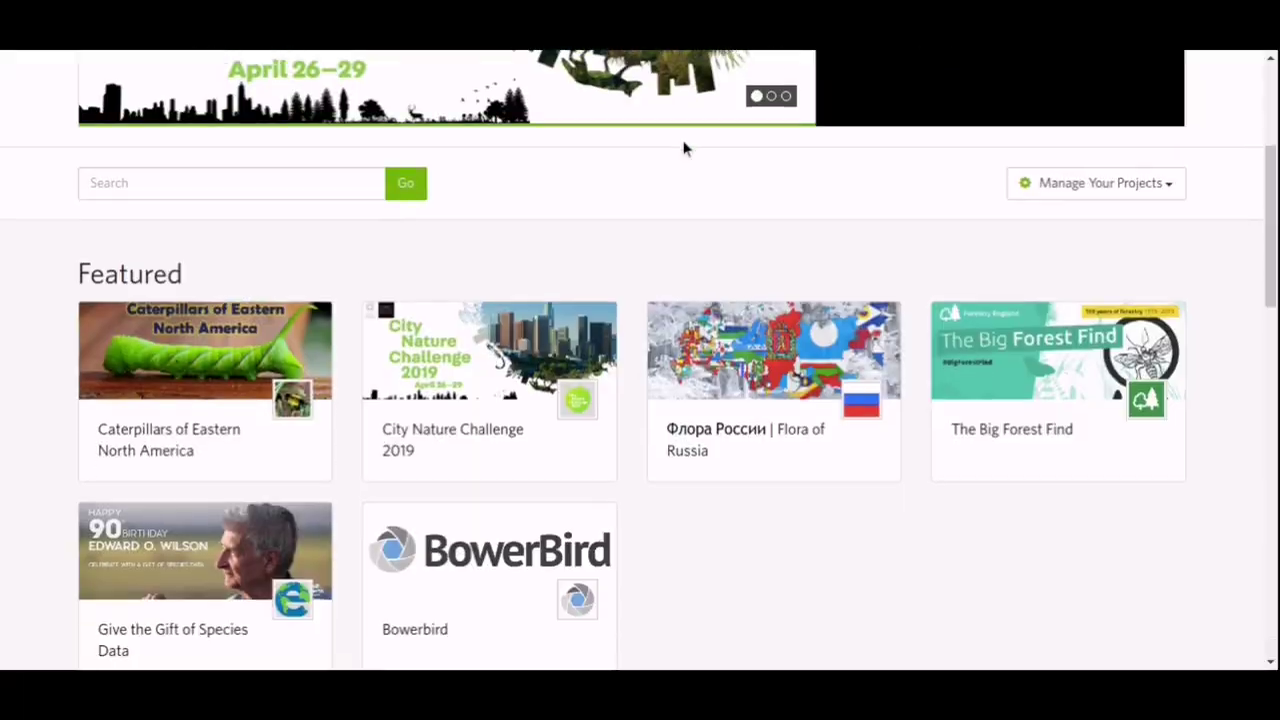
scroll(684, 148, "down", 5)
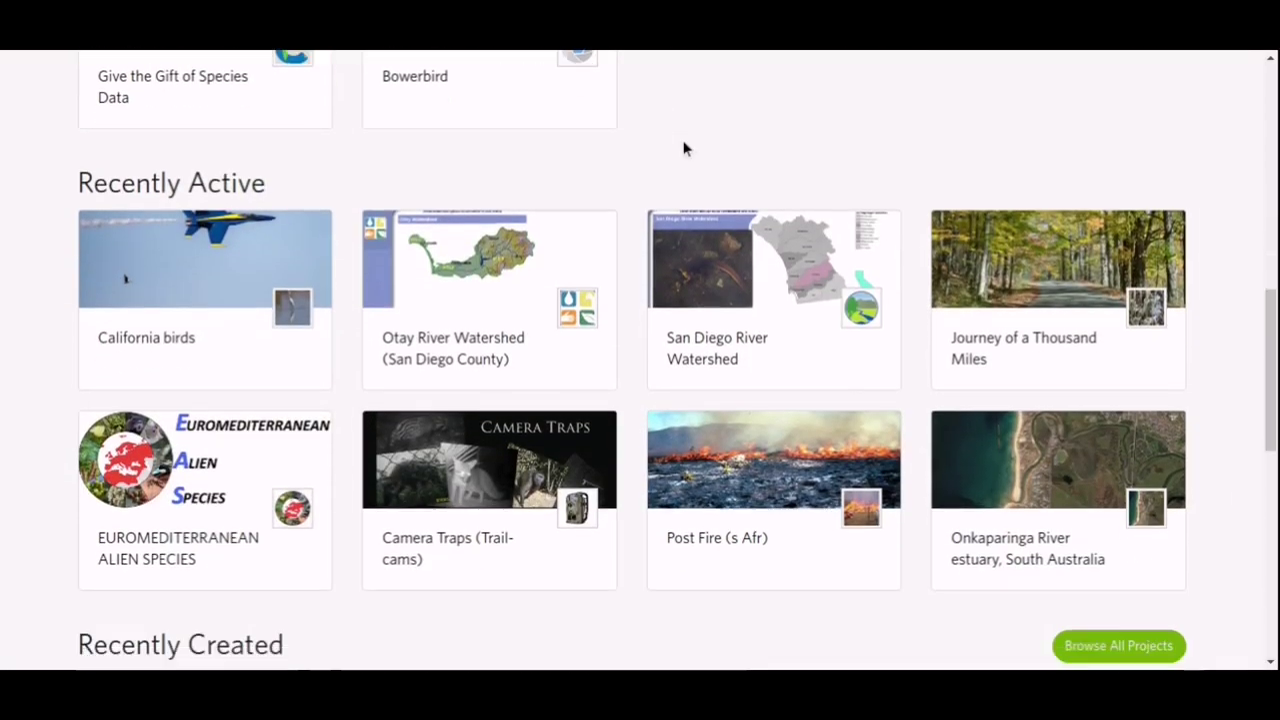
scroll(683, 141, "down", 3)
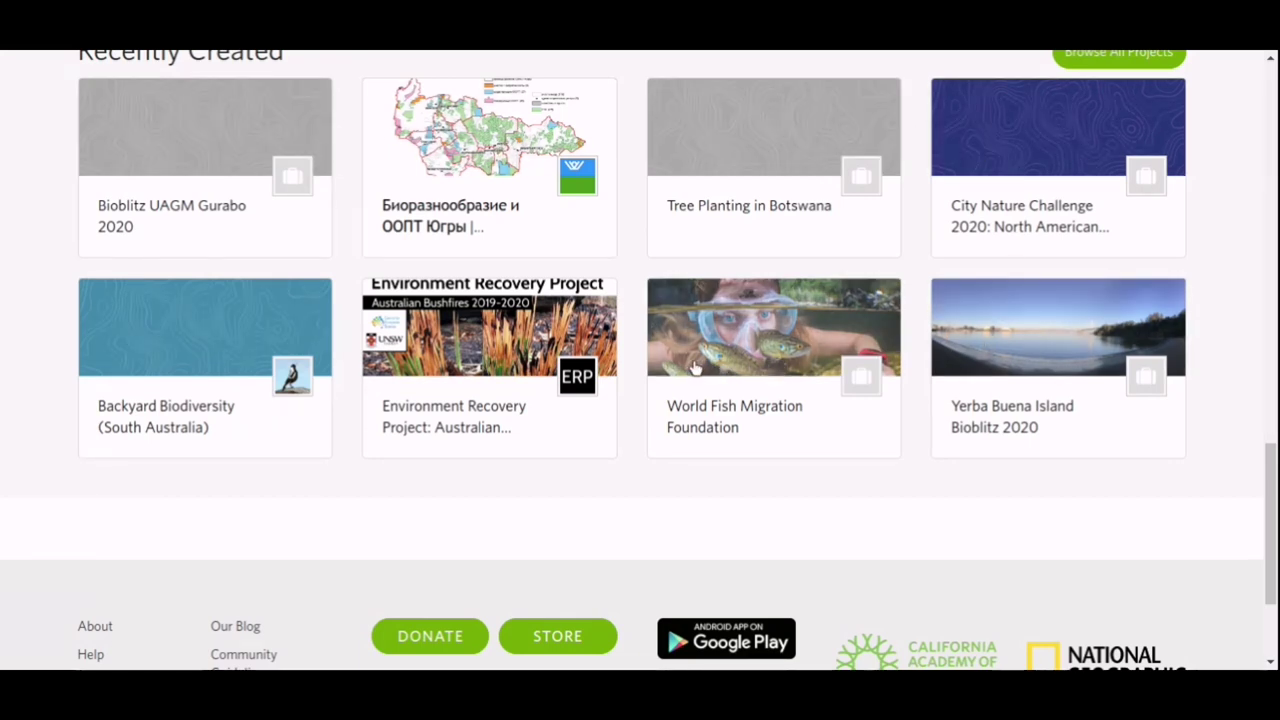
scroll(741, 482, "up", 15)
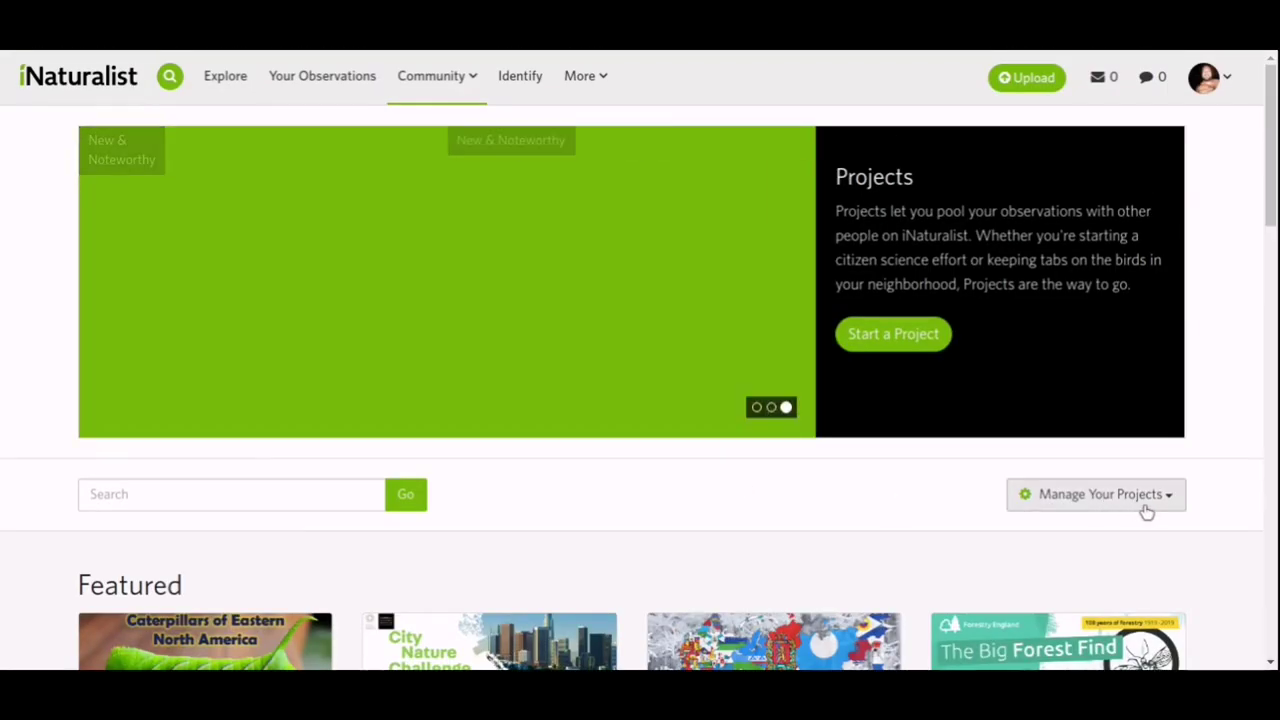
Show the Manage Your Projects list and scroll through own, joined and followed projects.
left_click(1158, 494)
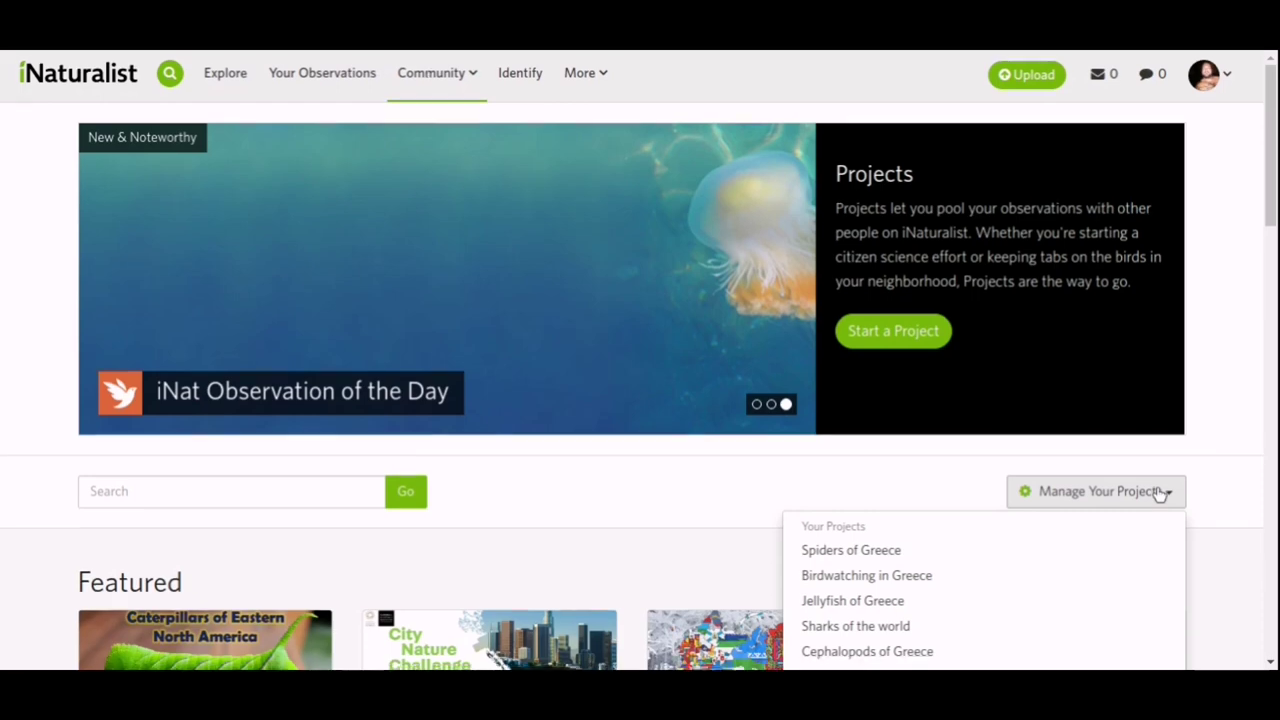
scroll(1157, 494, "down", 5)
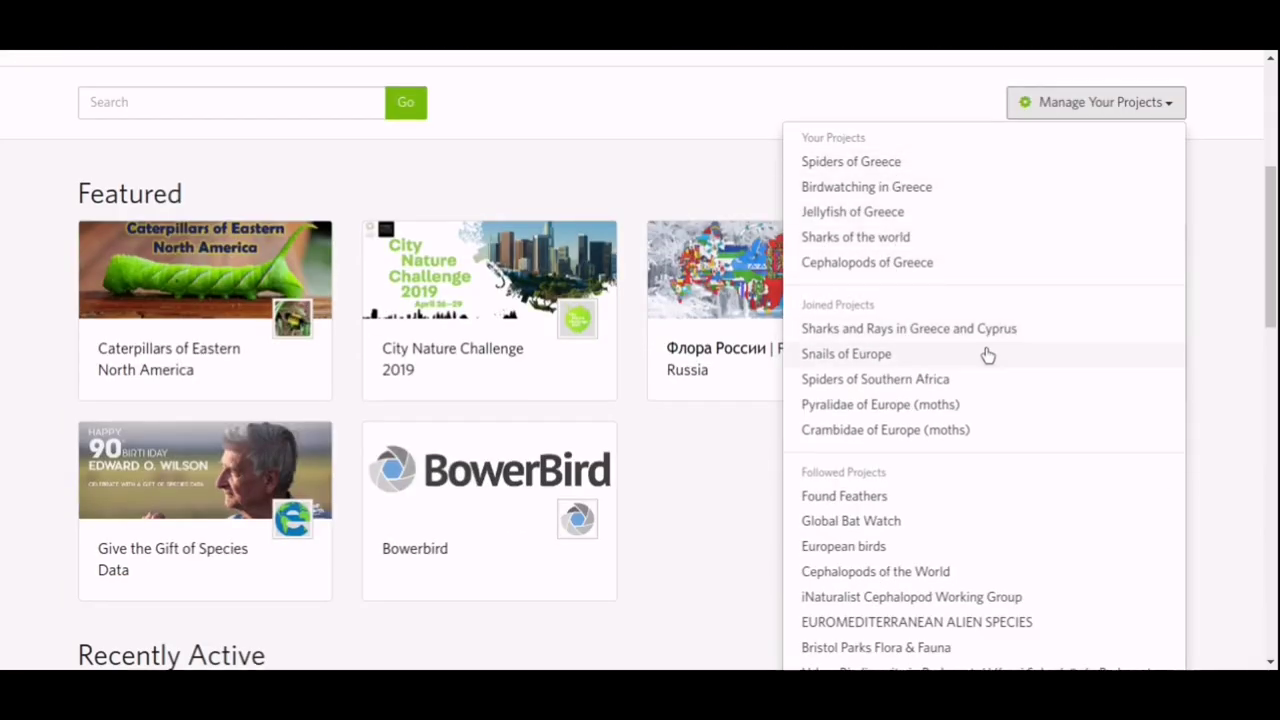
scroll(1022, 430, "down", 3)
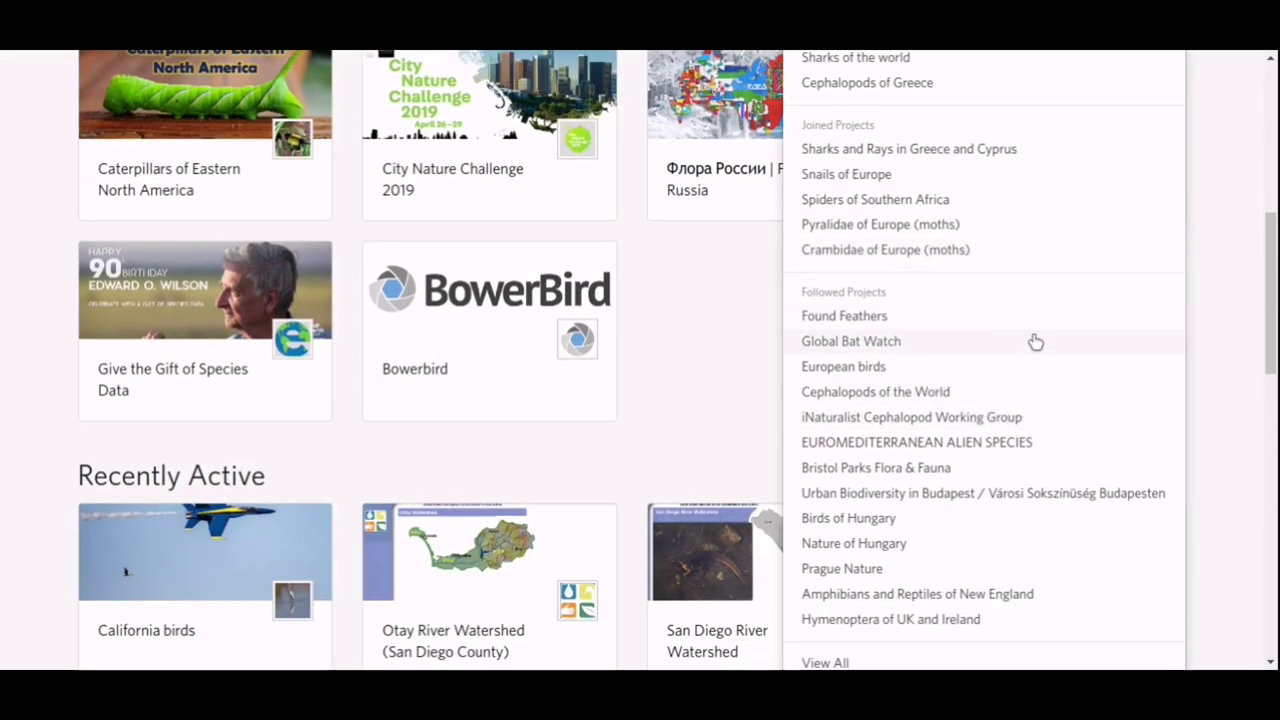
scroll(1035, 342, "down", 1)
scroll(1035, 342, "up", 2)
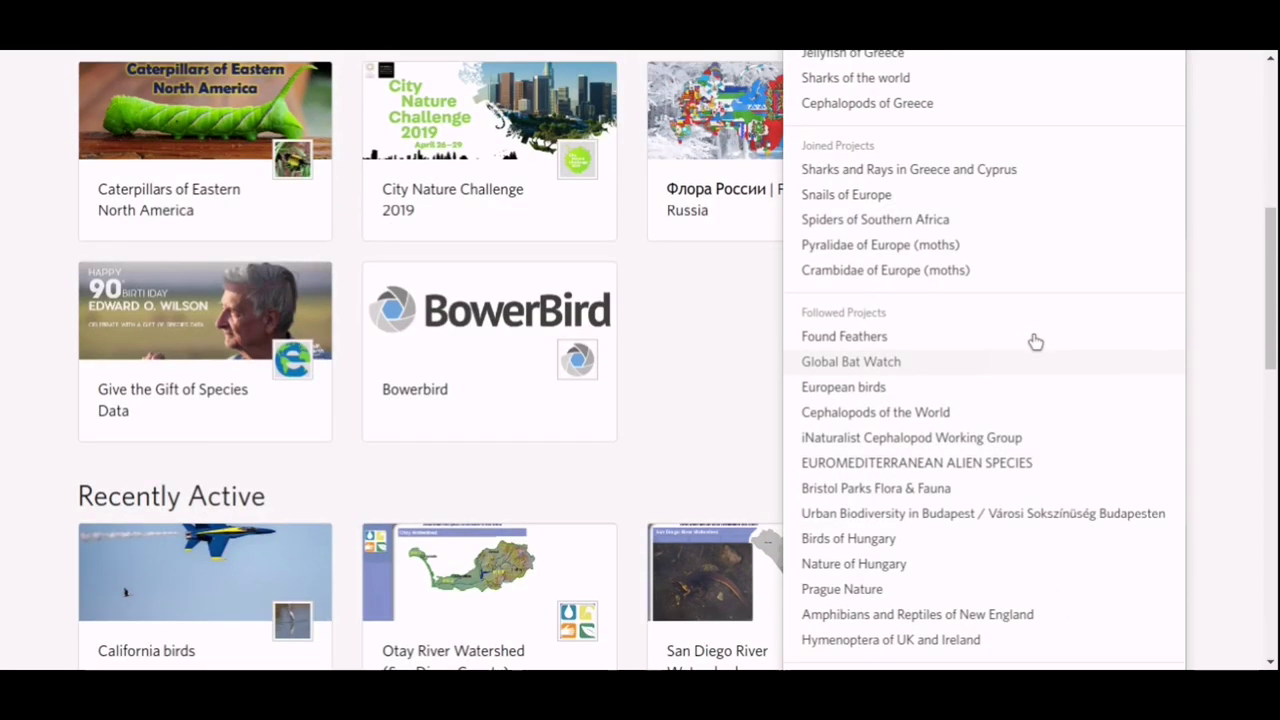
scroll(1035, 342, "down", 1)
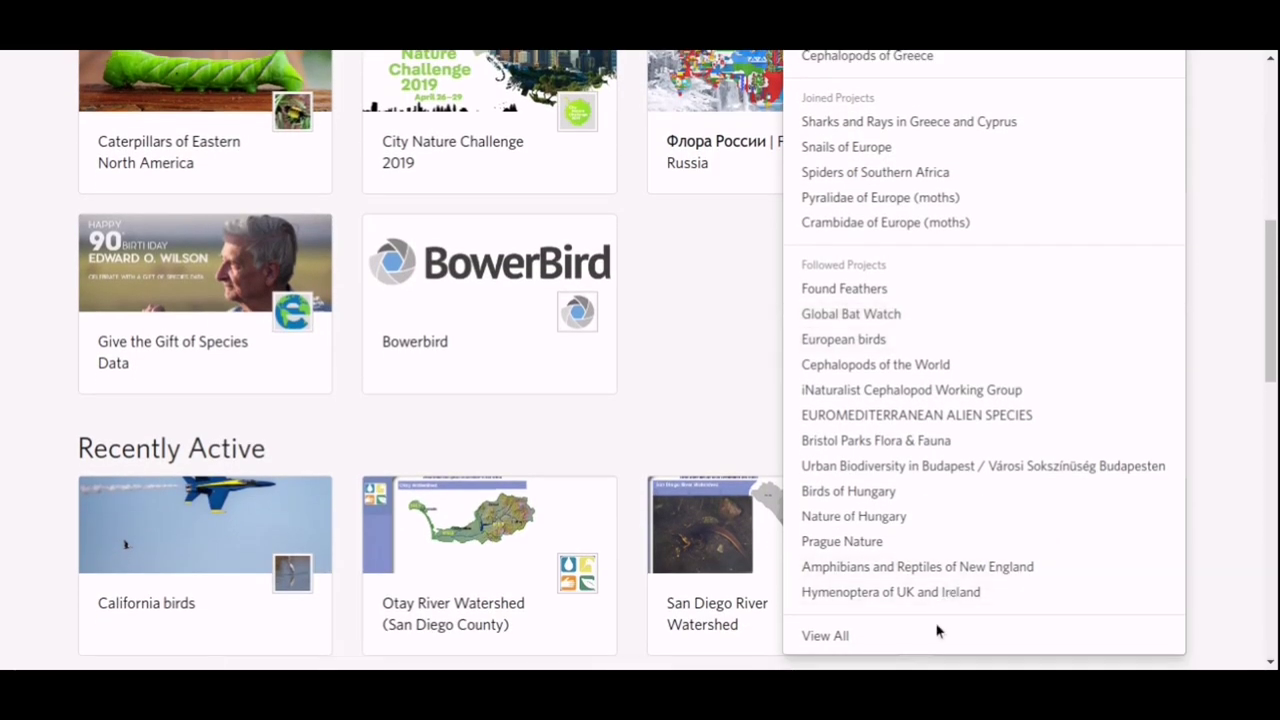
Open the full Your Projects list via View All and scroll through the first page.
left_click(826, 640)
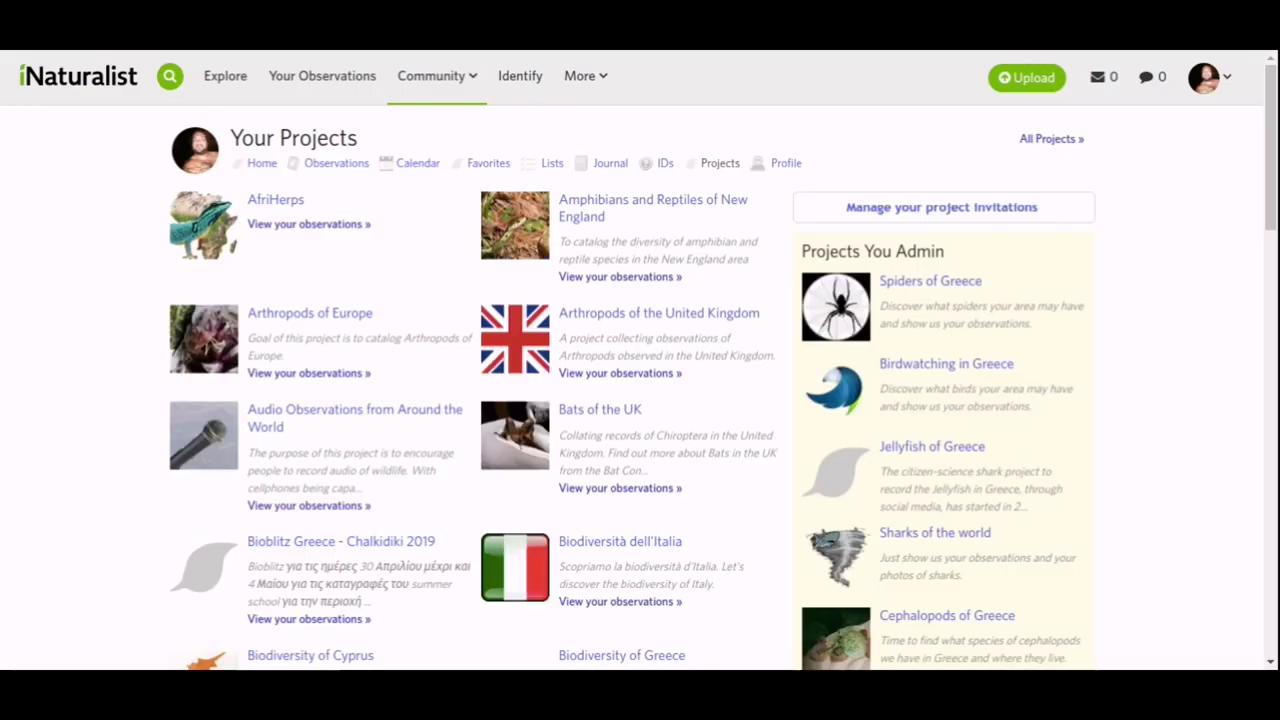
scroll(43, 189, "down", 3)
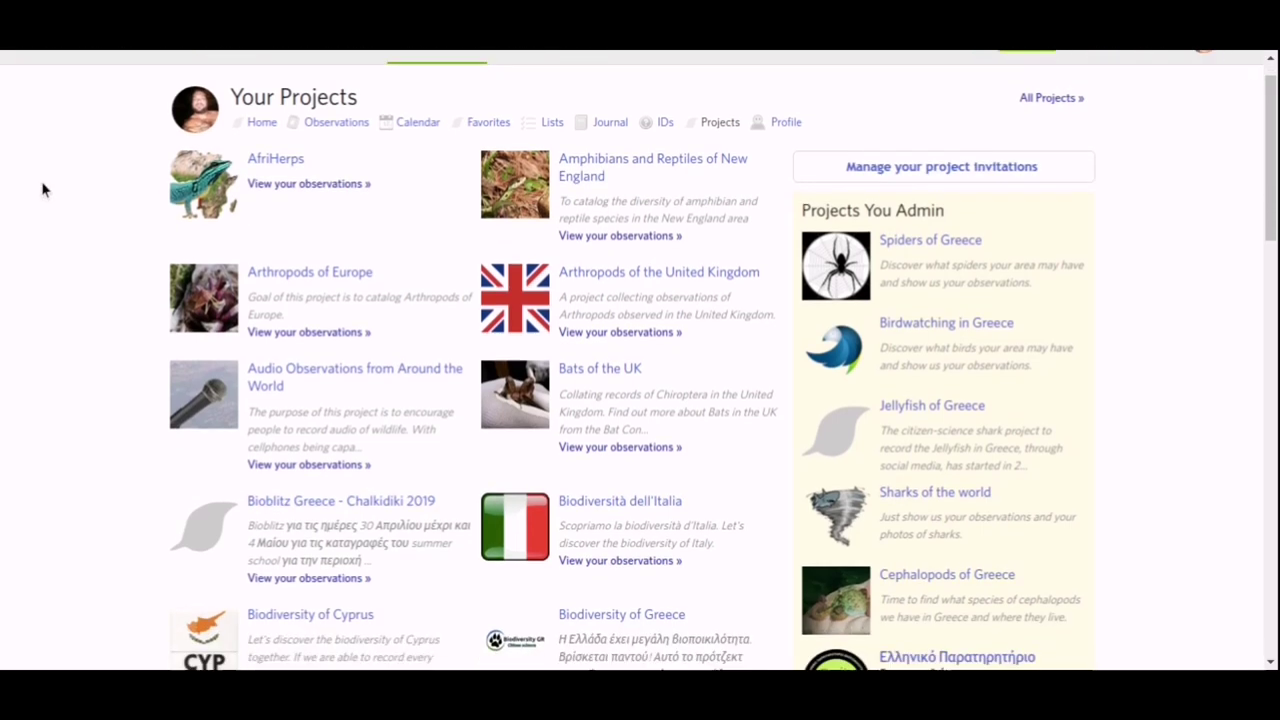
scroll(43, 189, "down", 3)
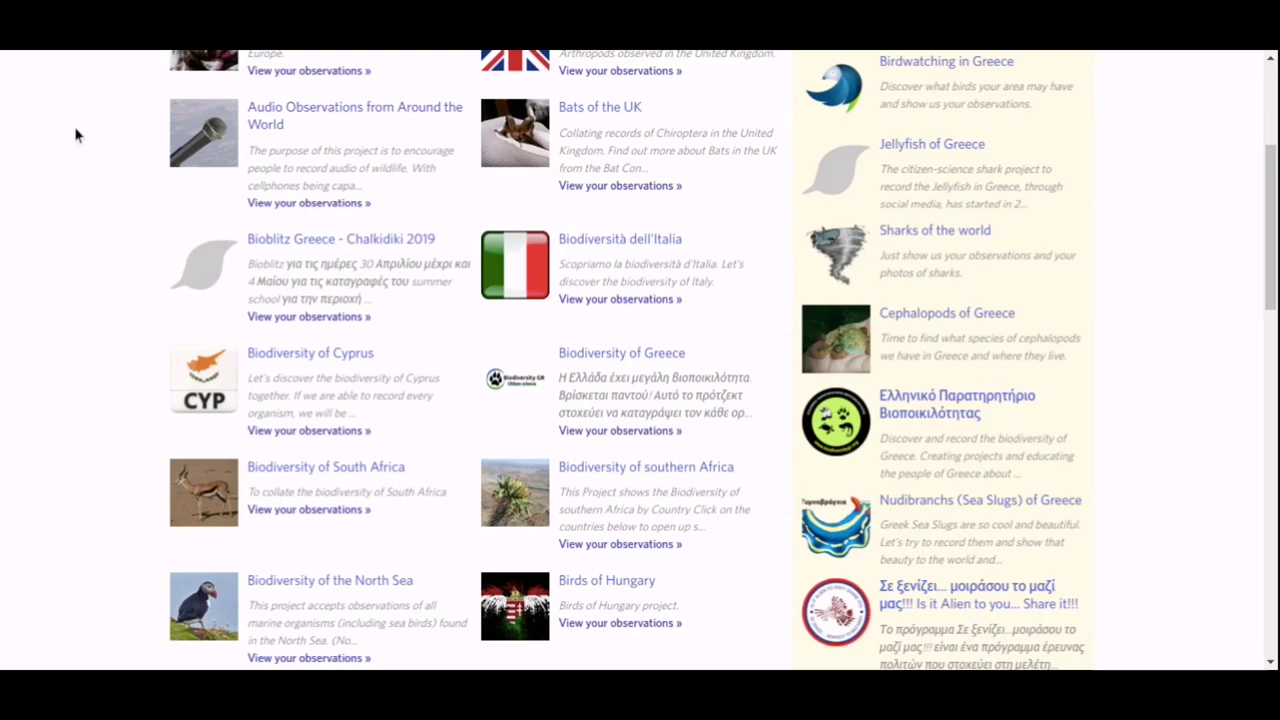
scroll(75, 135, "down", 7)
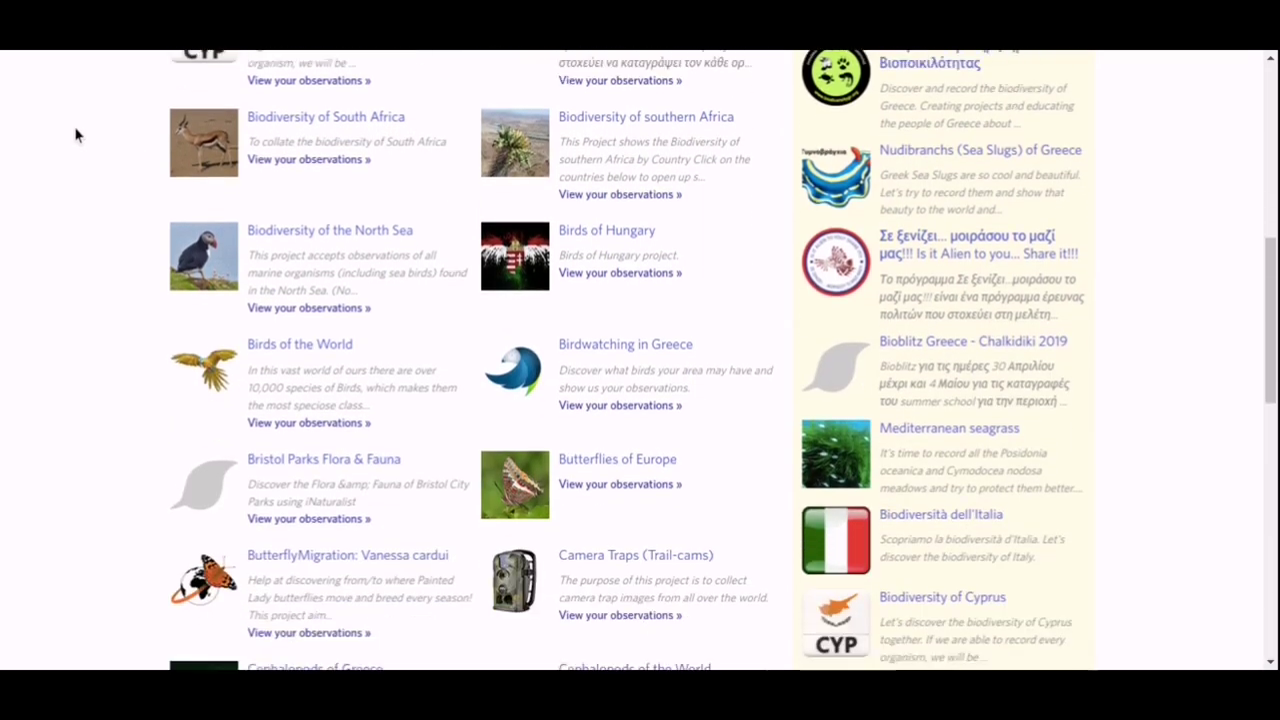
scroll(76, 135, "down", 4)
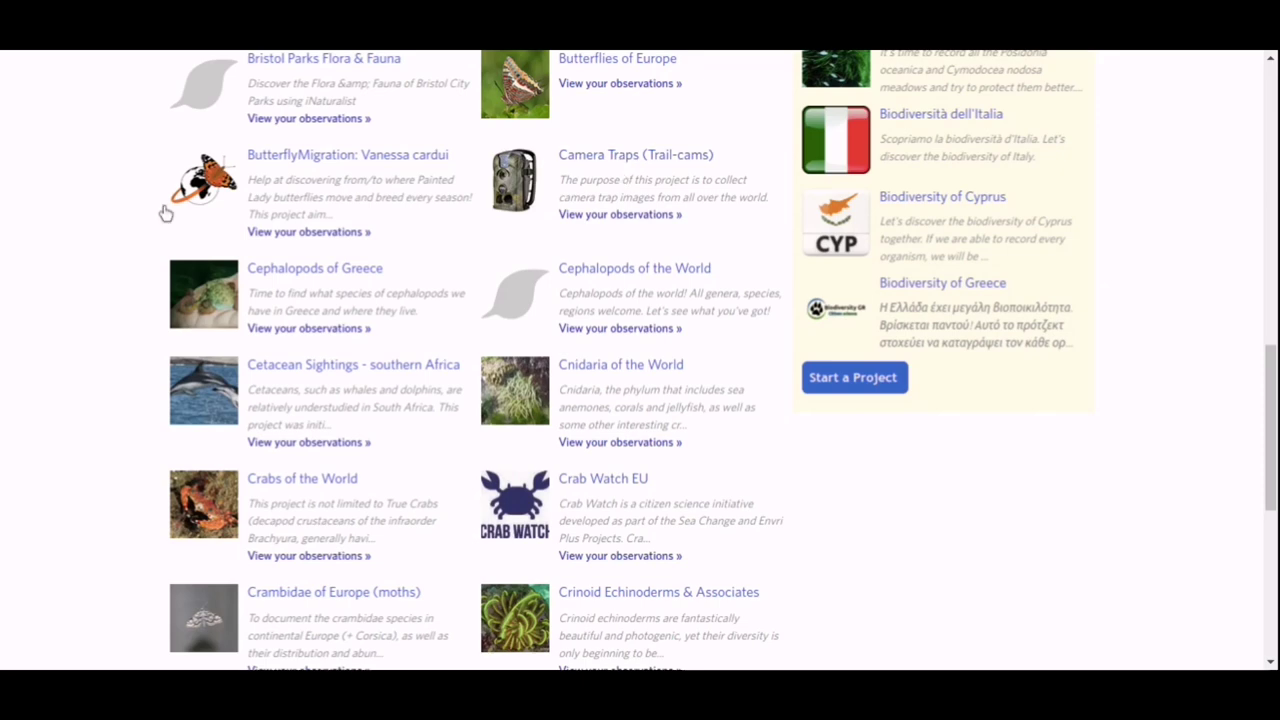
scroll(78, 162, "down", 3)
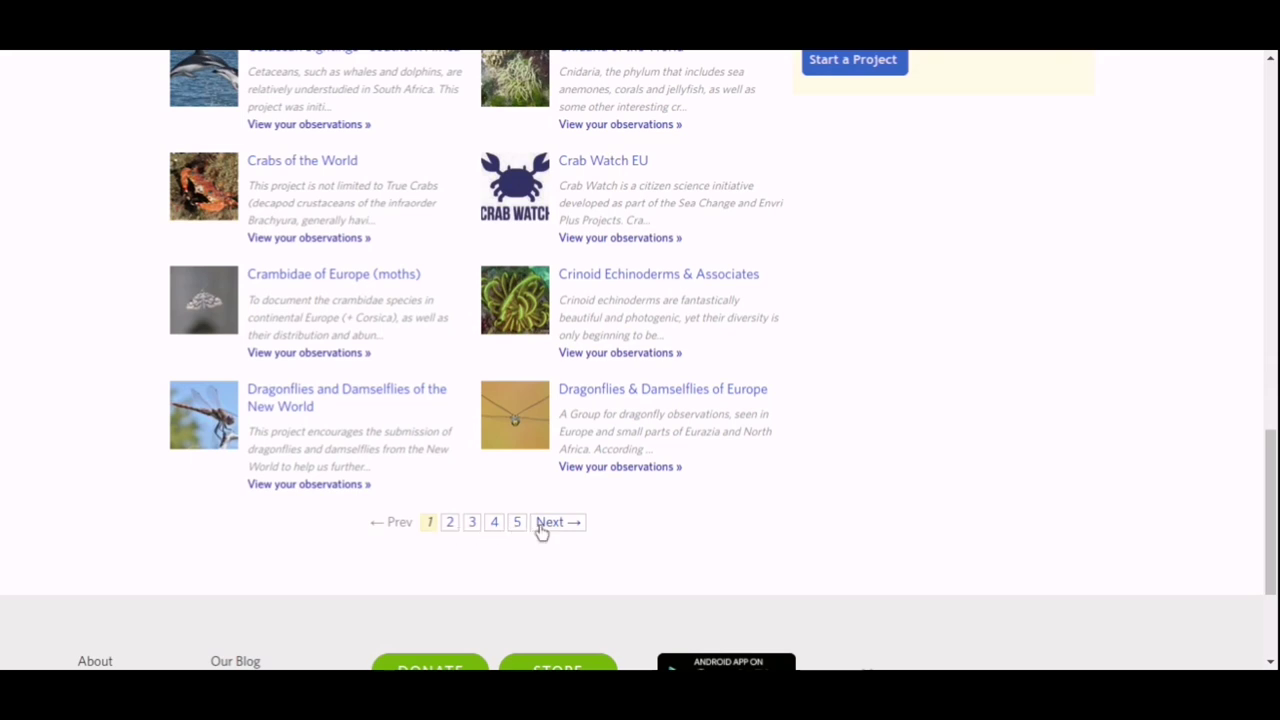
Check page 2 of your projects, then return to the main Projects page.
left_click(545, 526)
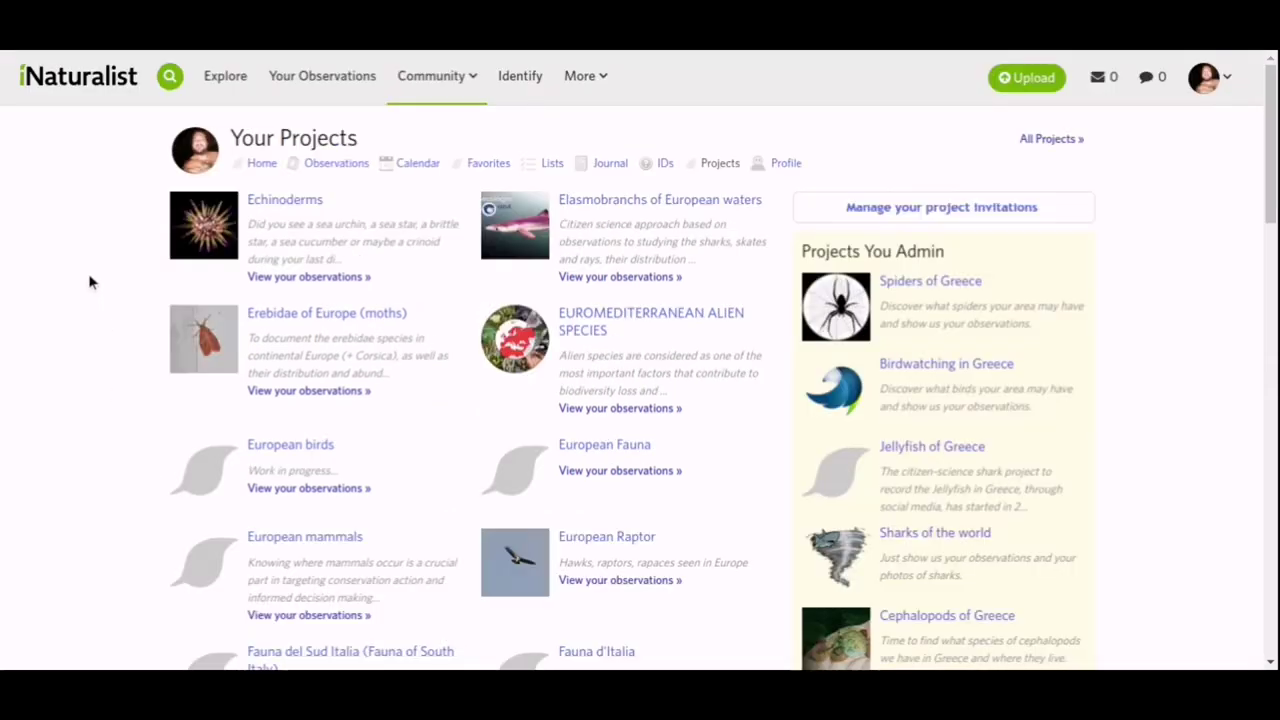
scroll(89, 282, "down", 15)
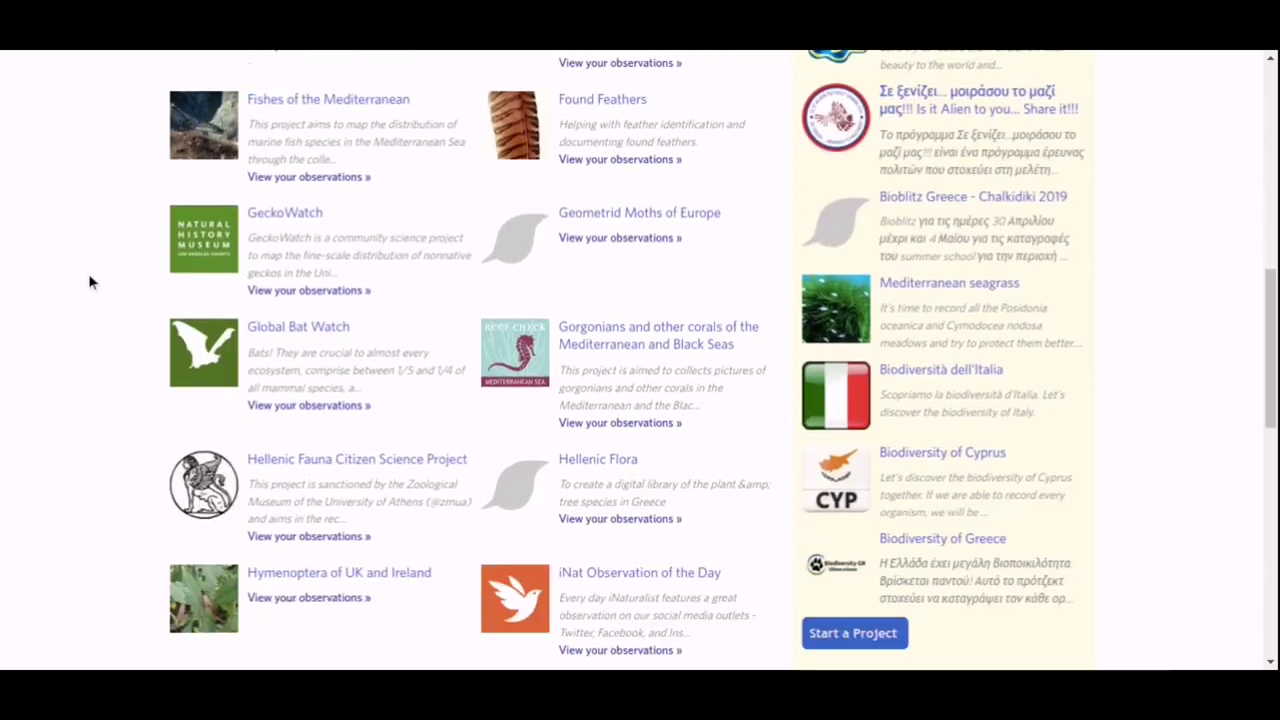
scroll(89, 281, "down", 8)
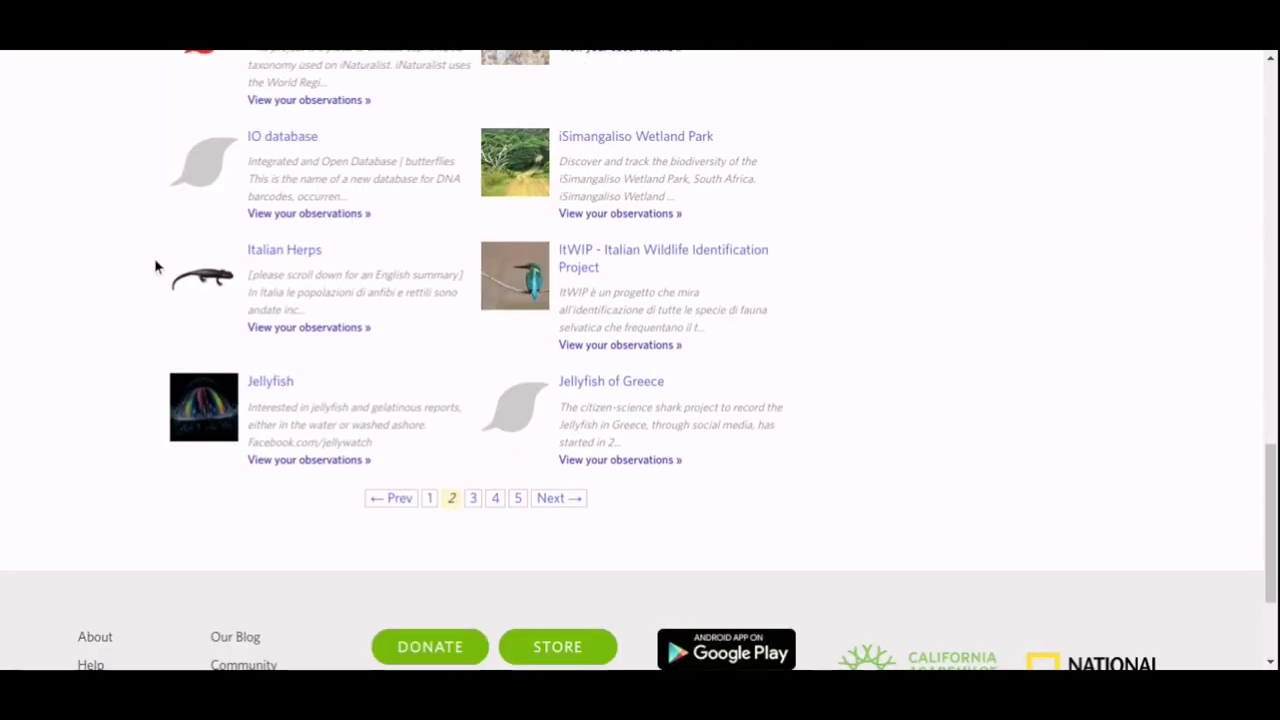
scroll(154, 263, "up", 20)
left_click(440, 148)
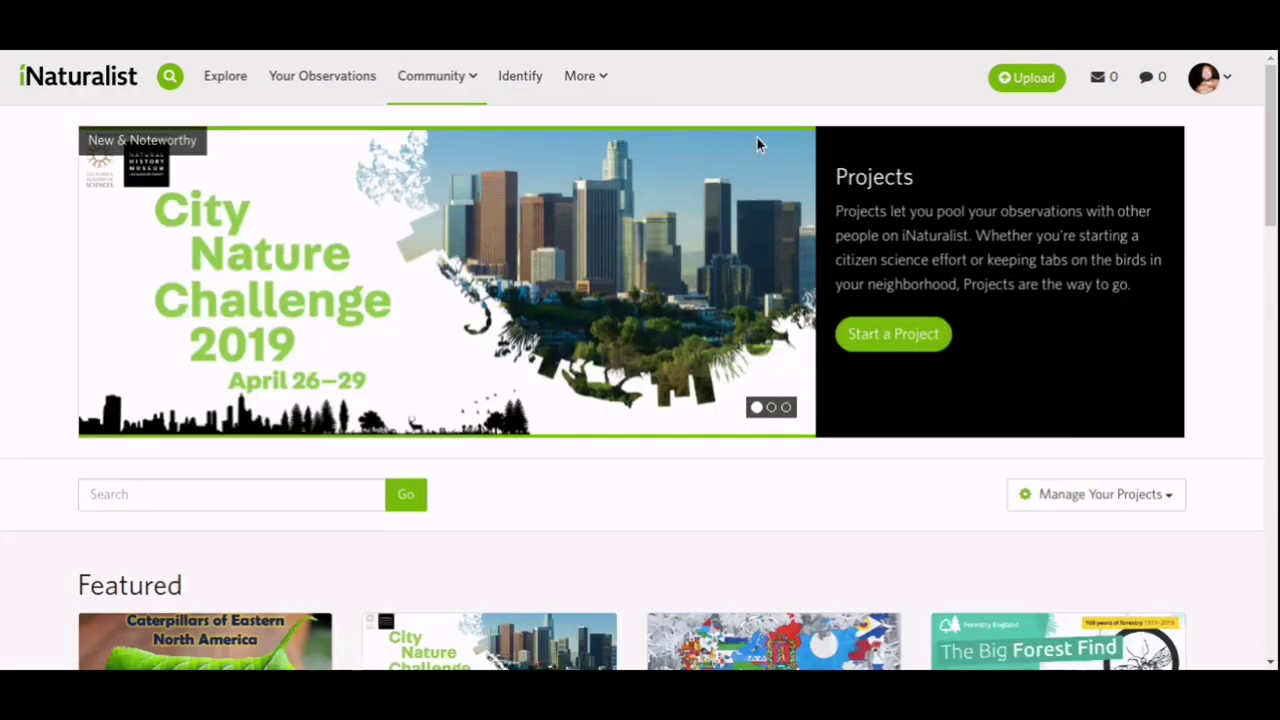
Start a project, review the Collection vs Umbrella overview, and choose Get Started for Collection Projects.
left_click(885, 337)
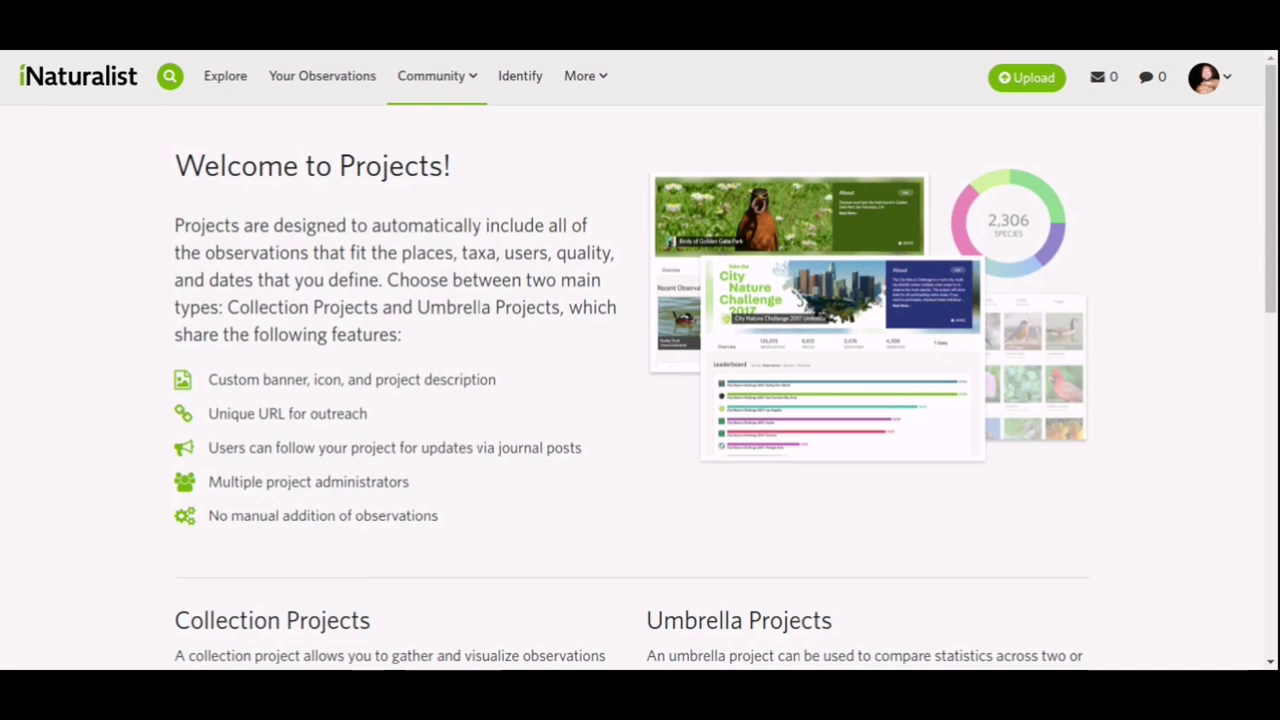
scroll(49, 174, "down", 1)
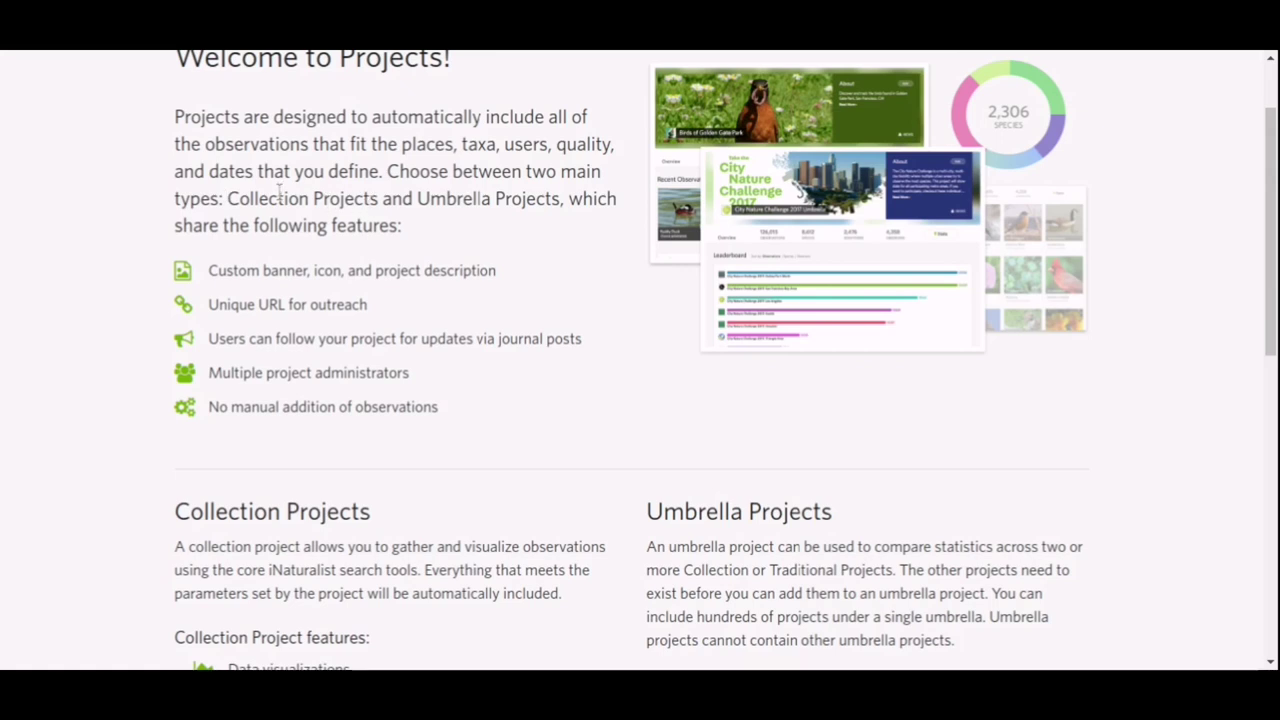
left_click_drag(244, 195, 520, 196)
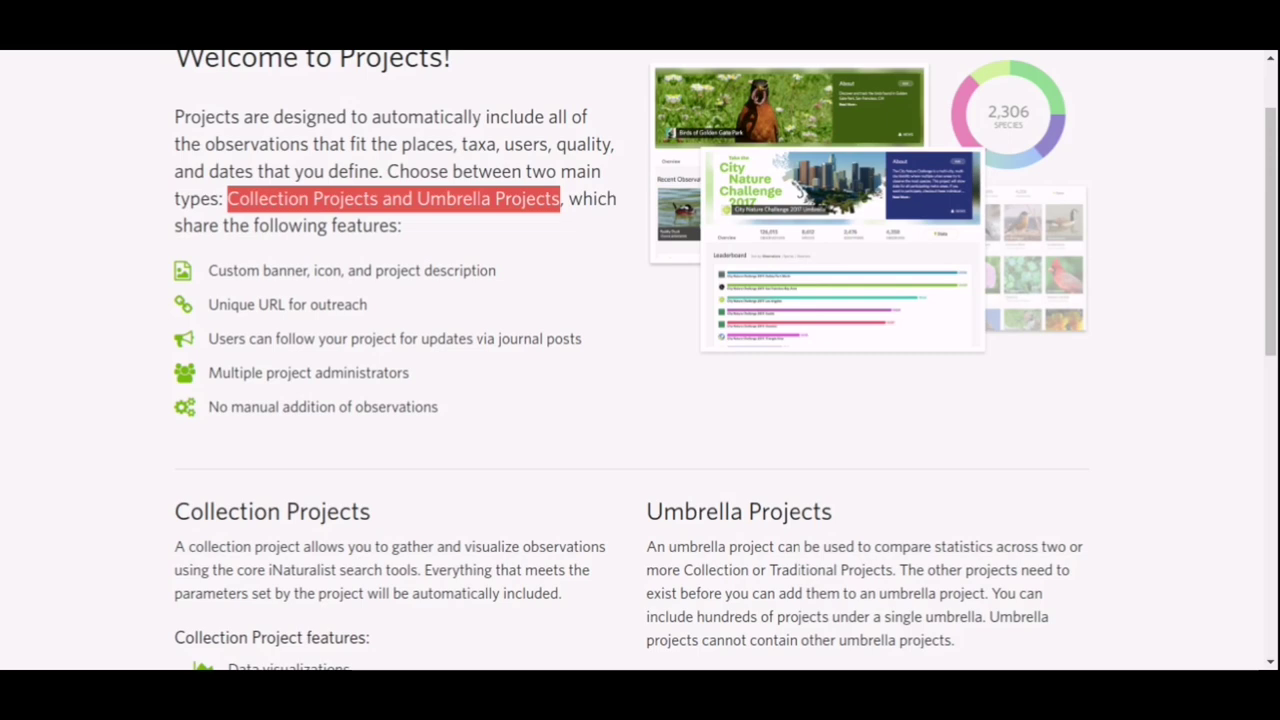
scroll(60, 238, "down", 3)
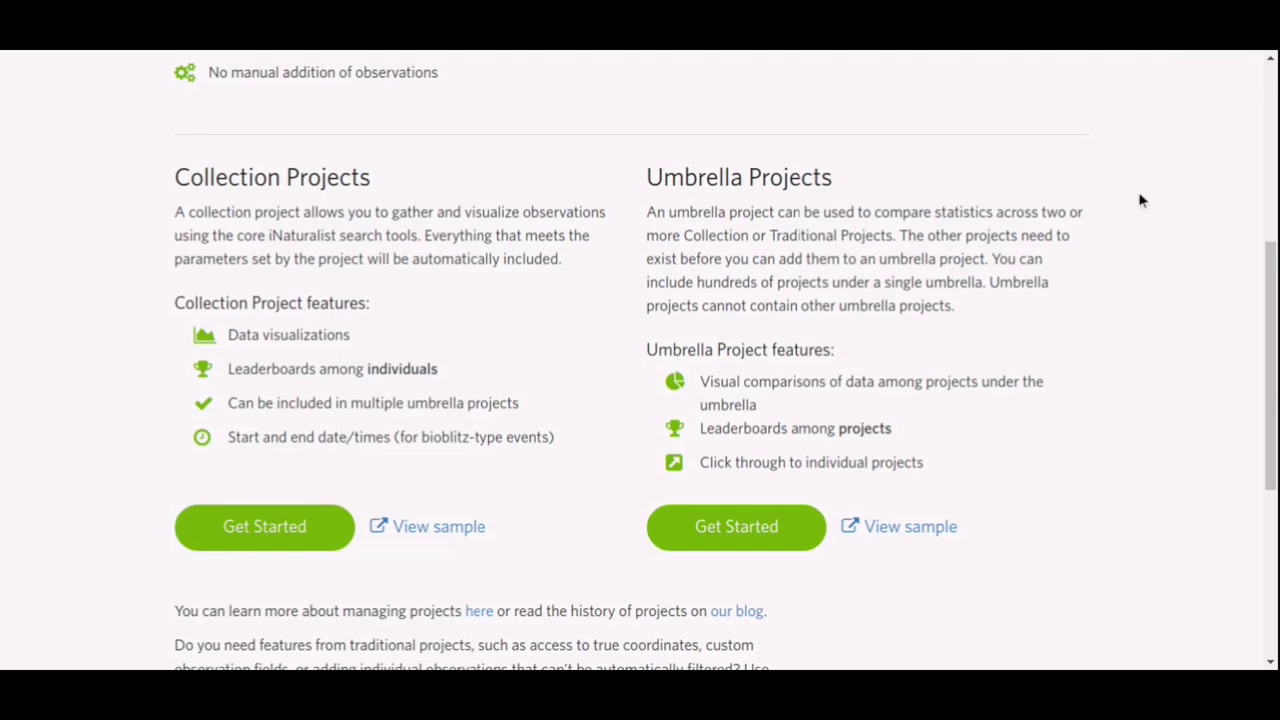
scroll(1131, 236, "down", 1)
left_click(264, 409)
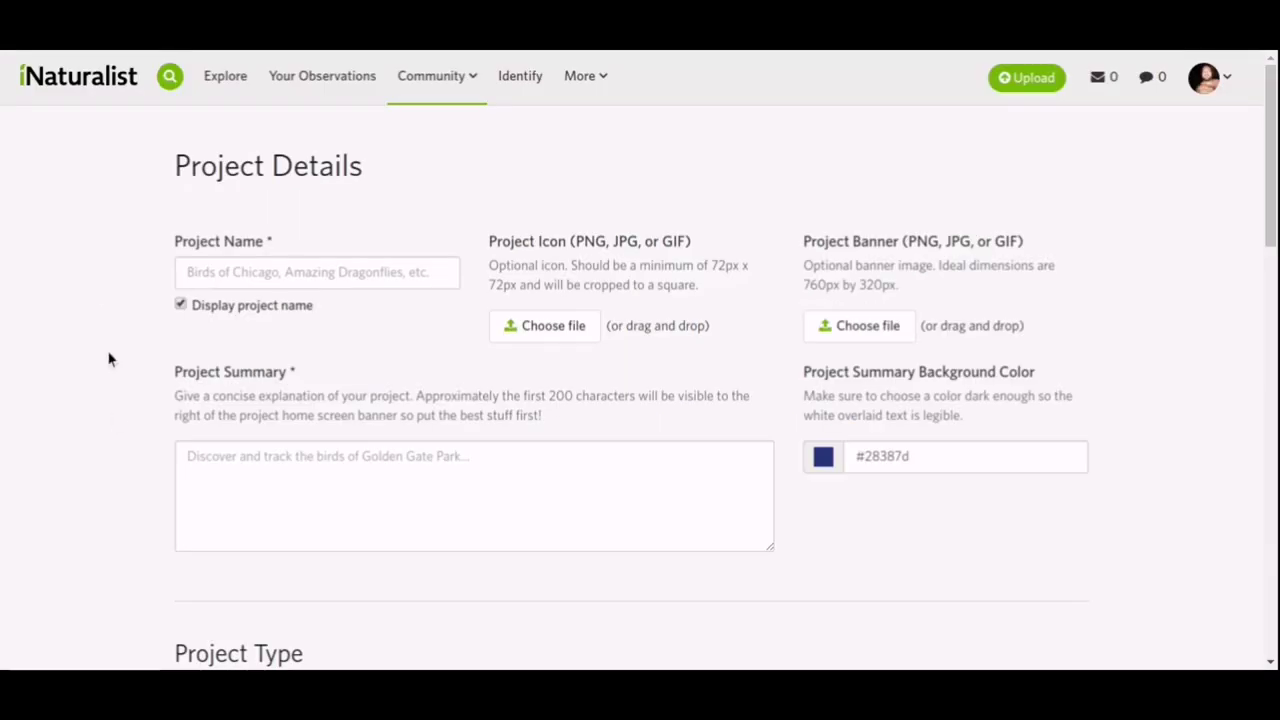
Name the project 'Plants of Greece' and enter the summary 'just testing'.
scroll(95, 288, "down", 1)
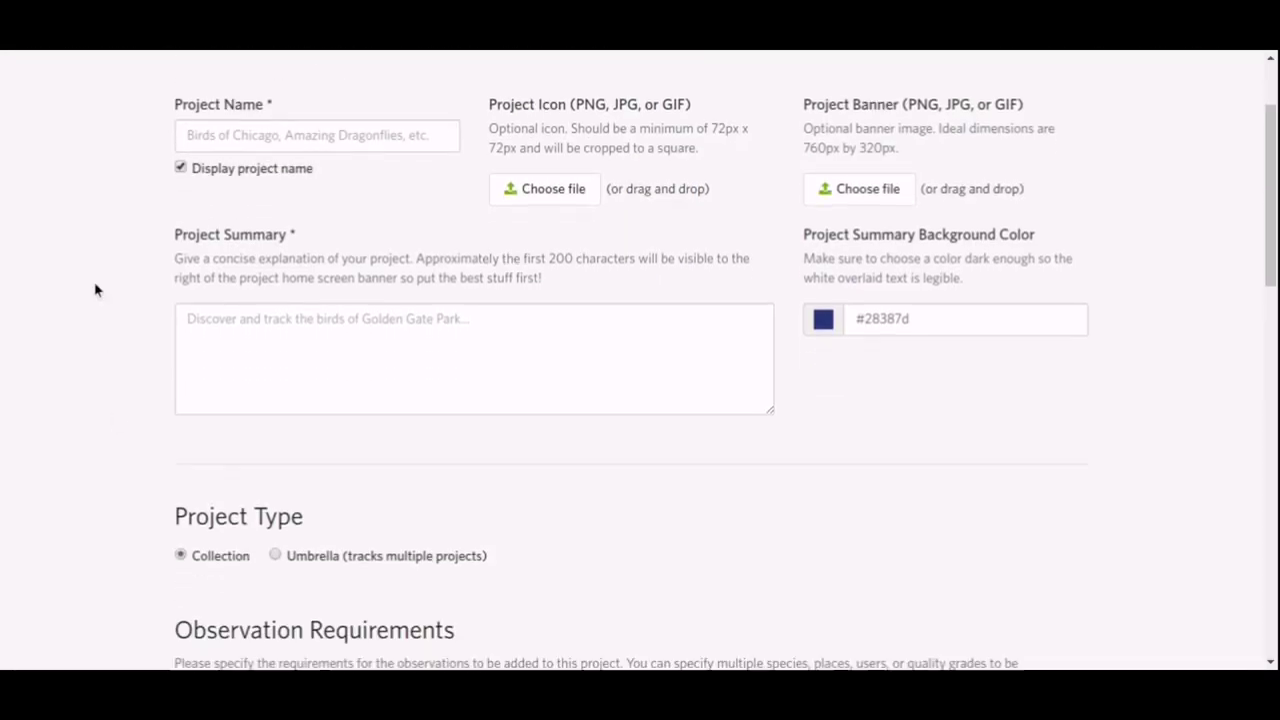
left_click(375, 128)
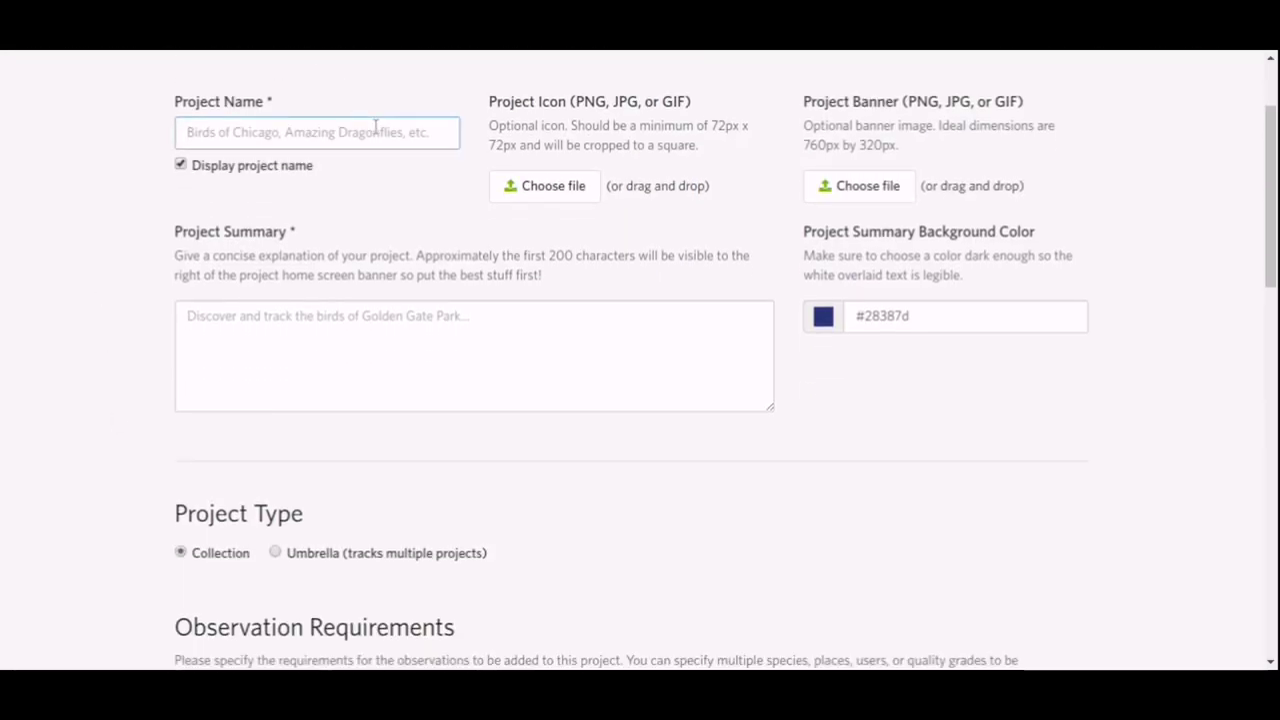
type("Pla")
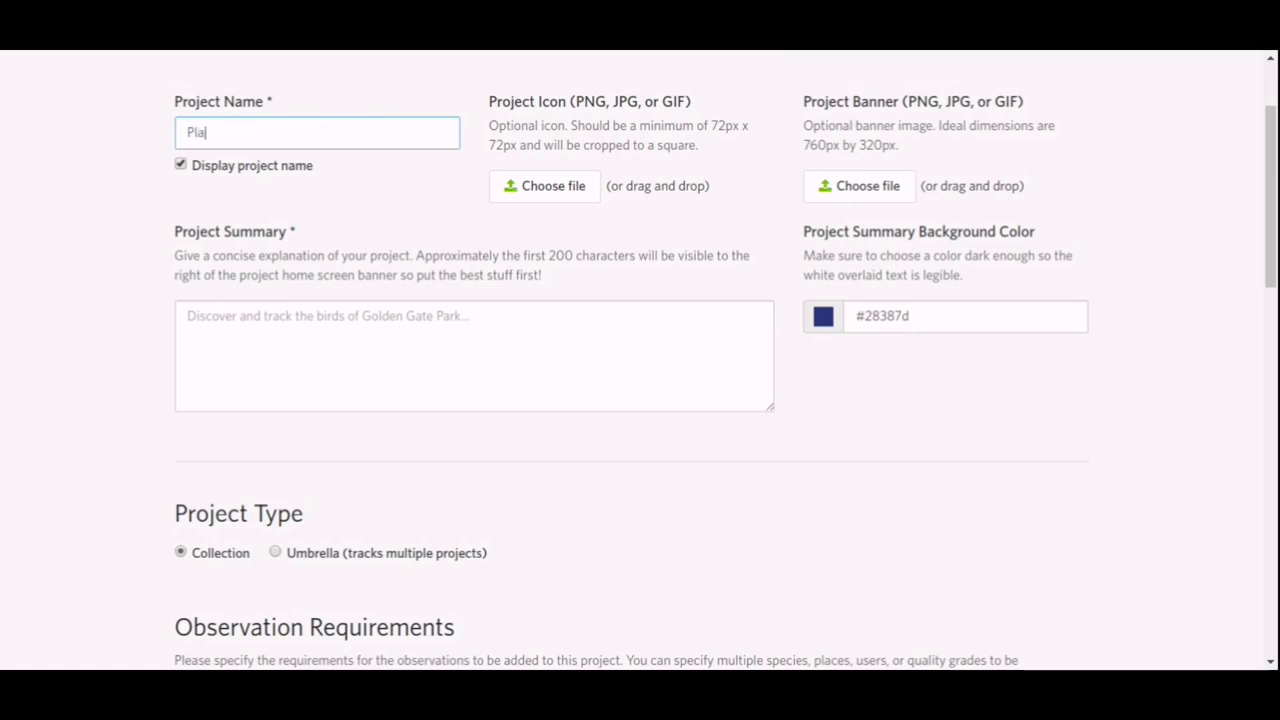
type("nts of Greece")
key("Tab")
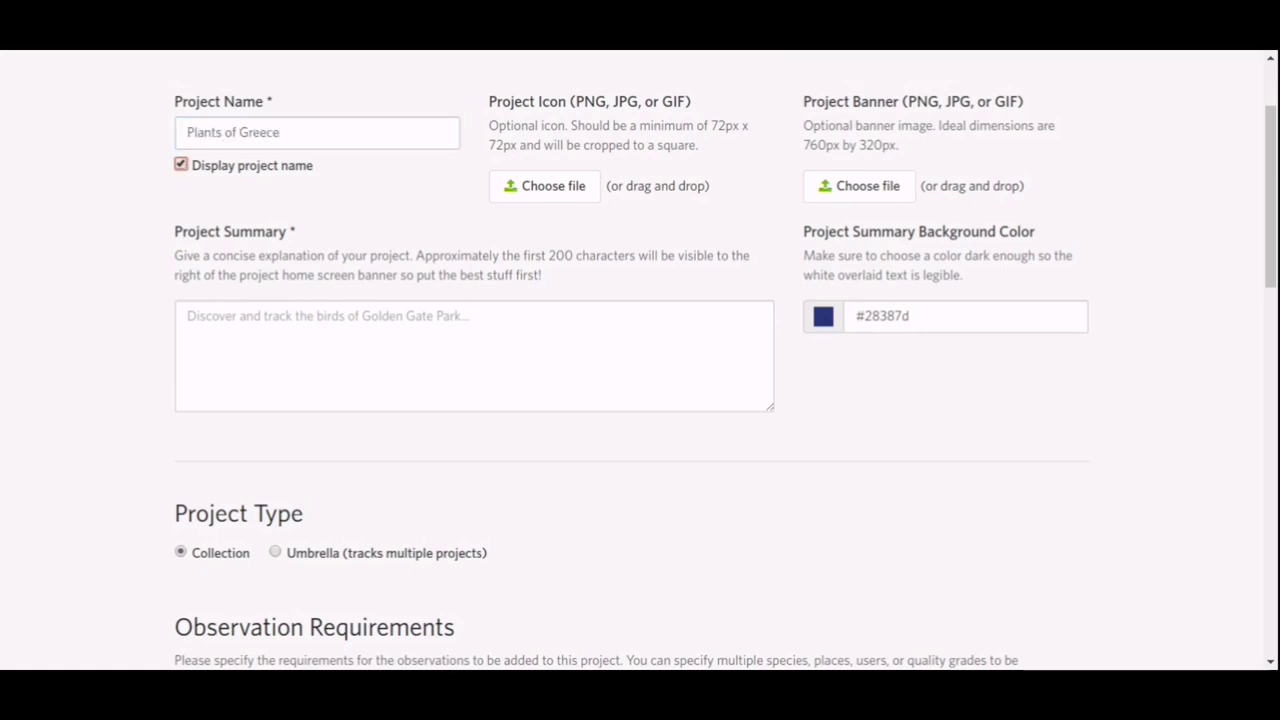
left_click(378, 340)
type("I")
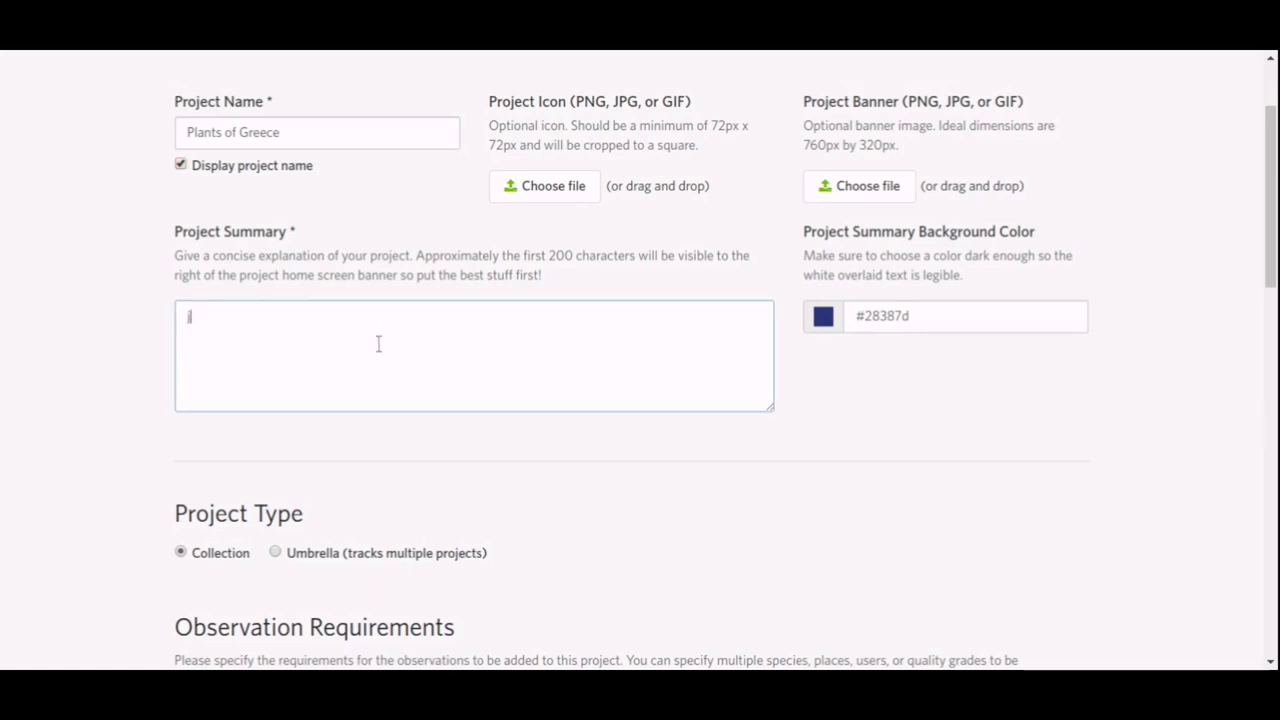
type("ust testing")
Set the summary background colour to red #e92000.
left_click(820, 316)
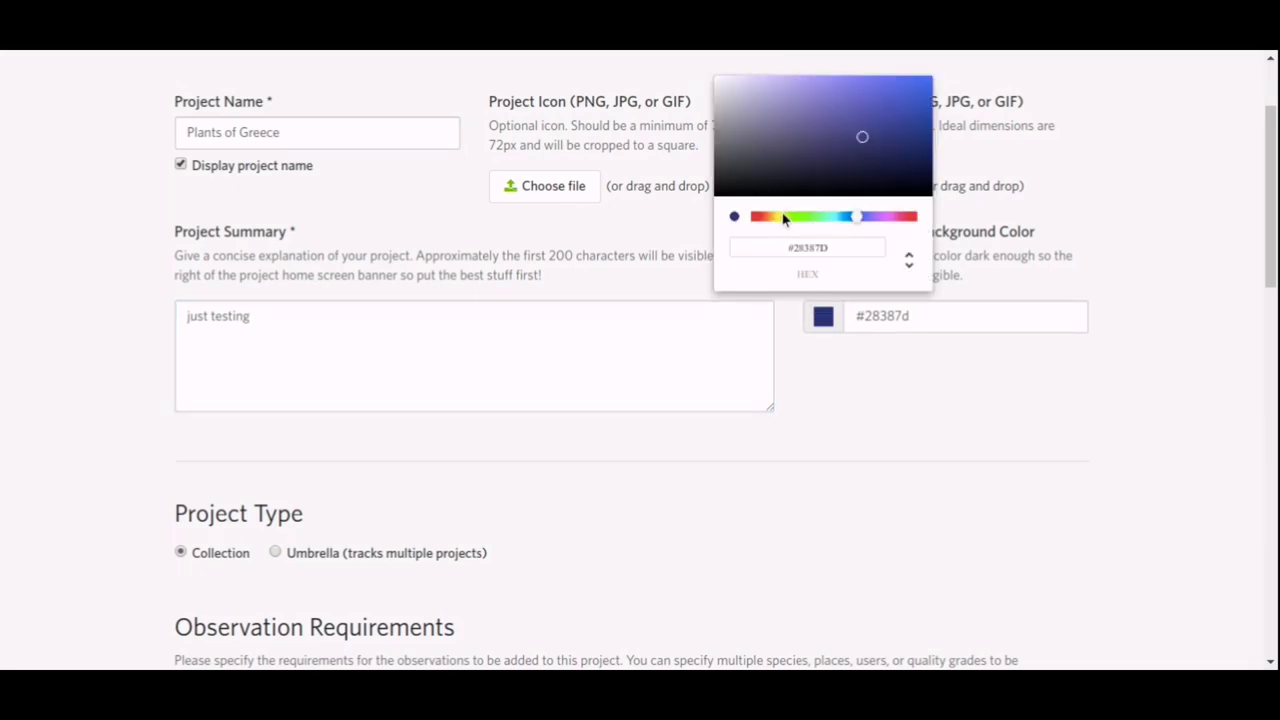
left_click(758, 218)
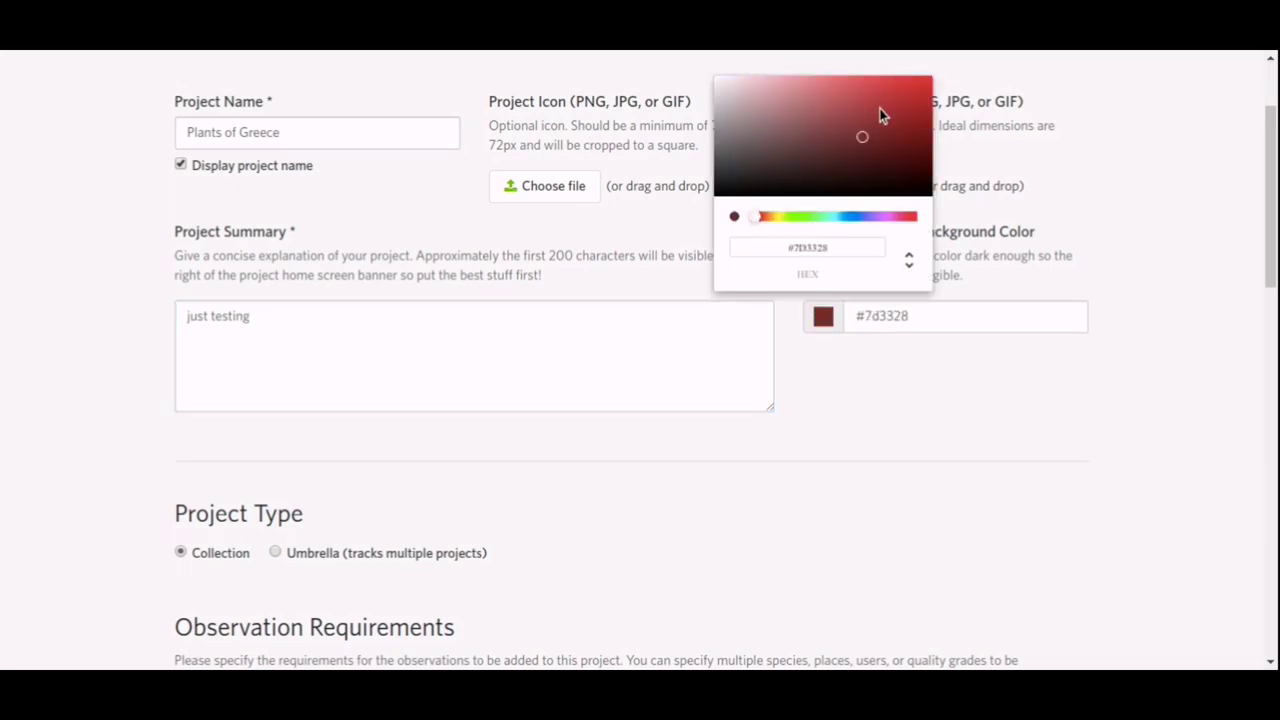
left_click_drag(880, 115, 951, 86)
left_click(951, 92)
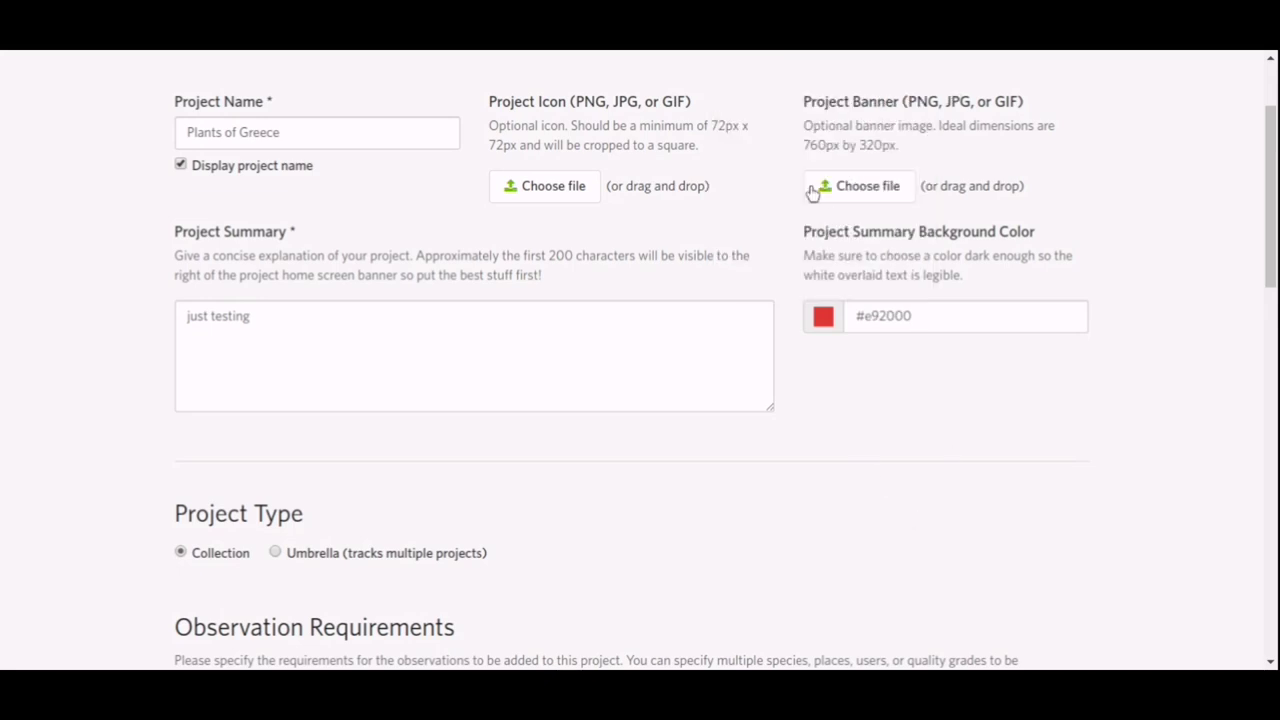
scroll(762, 141, "down", 3)
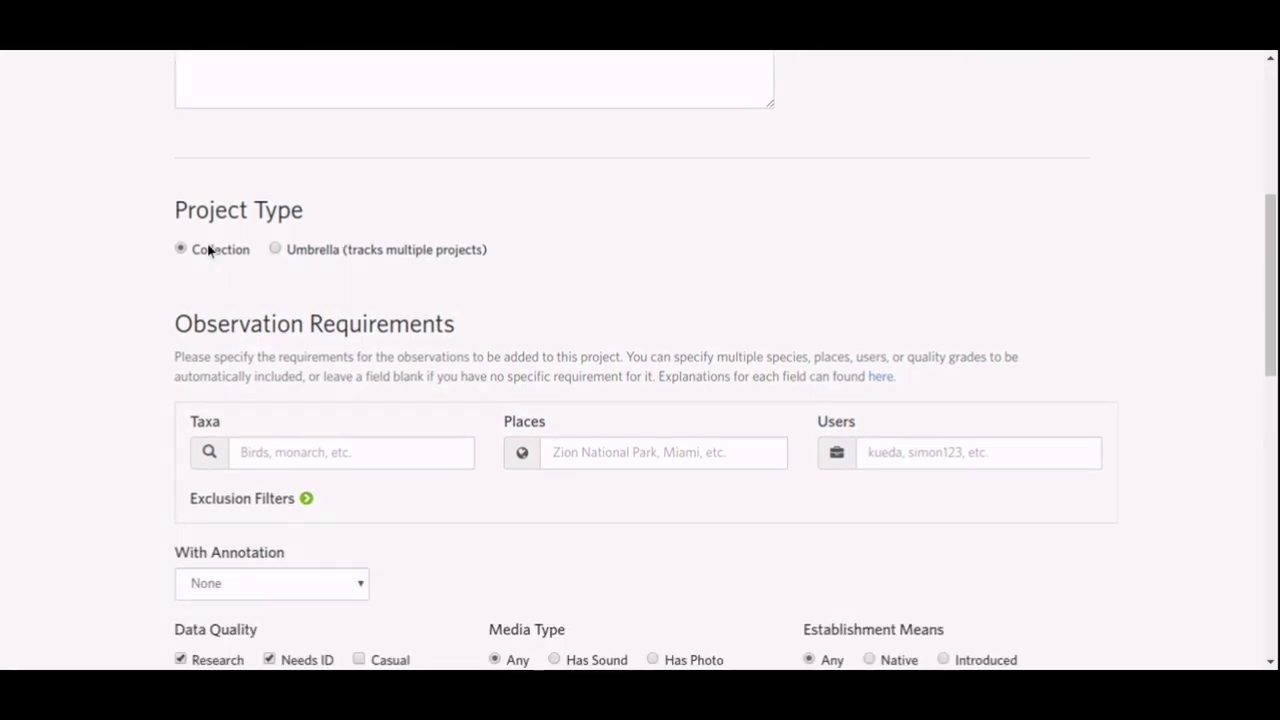
scroll(140, 251, "down", 2)
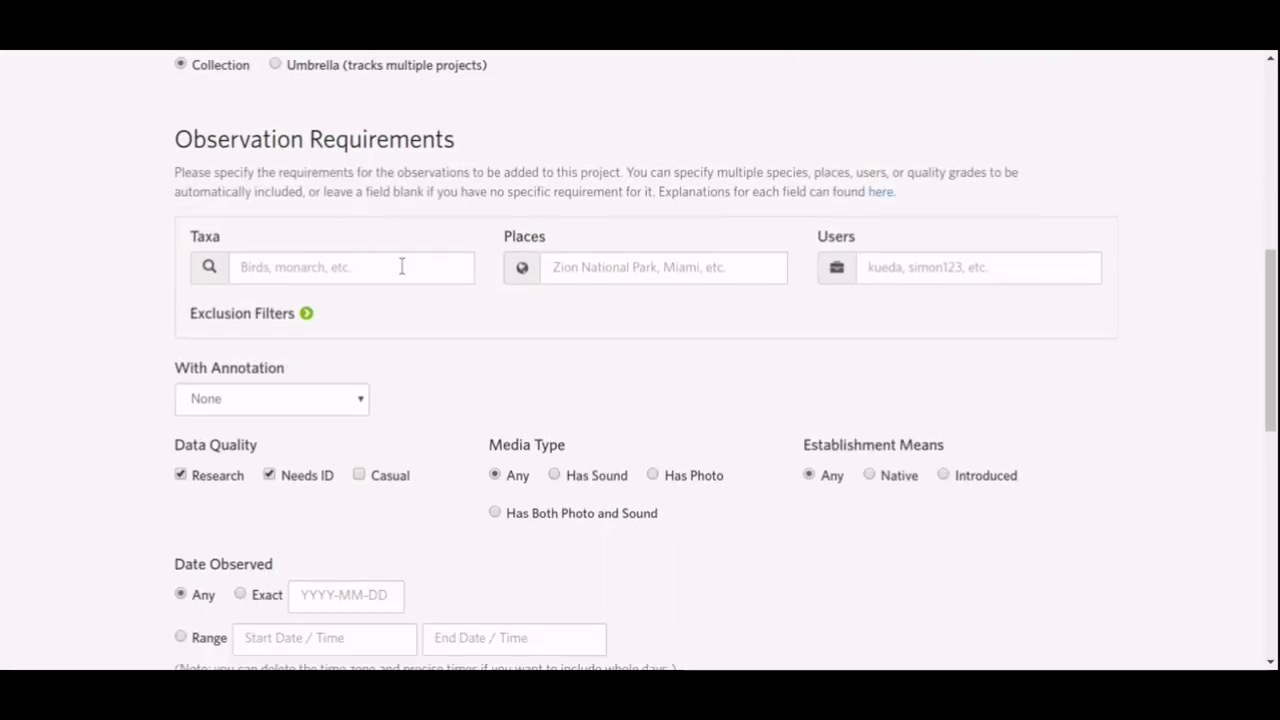
Add Kingdom Plantae to the project's included taxa.
left_click(401, 266)
type("plant")
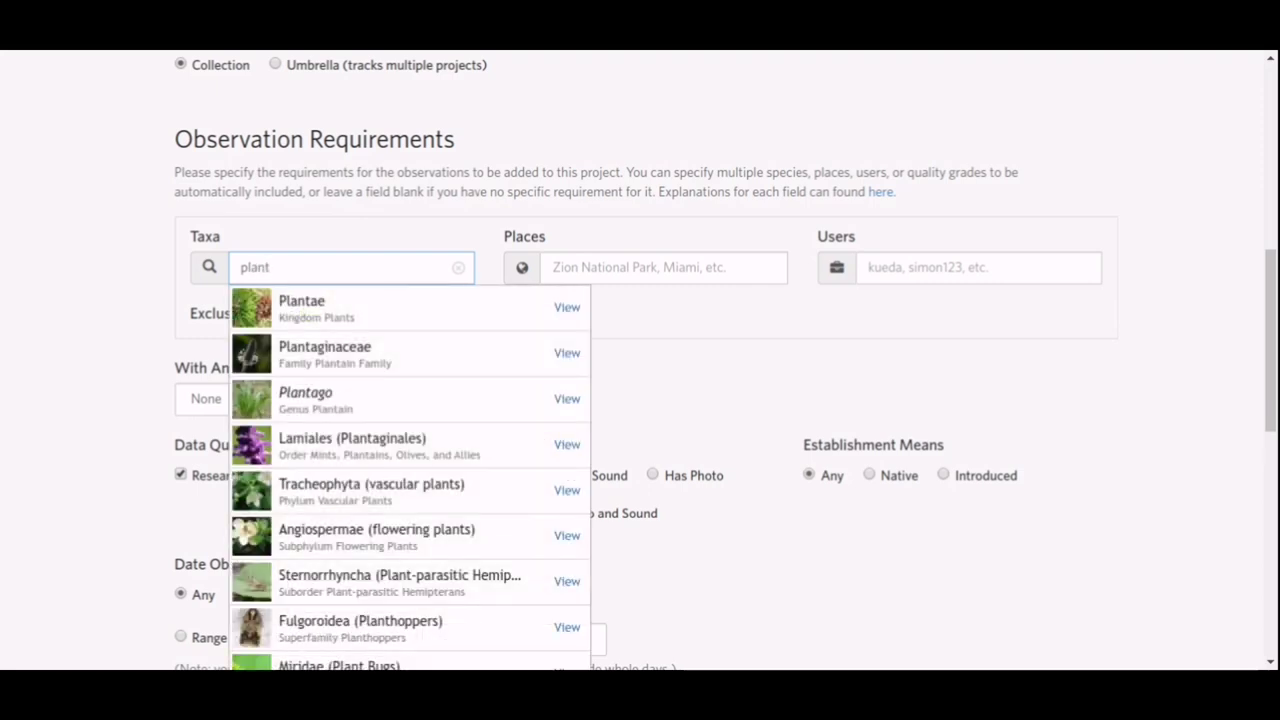
left_click(374, 312)
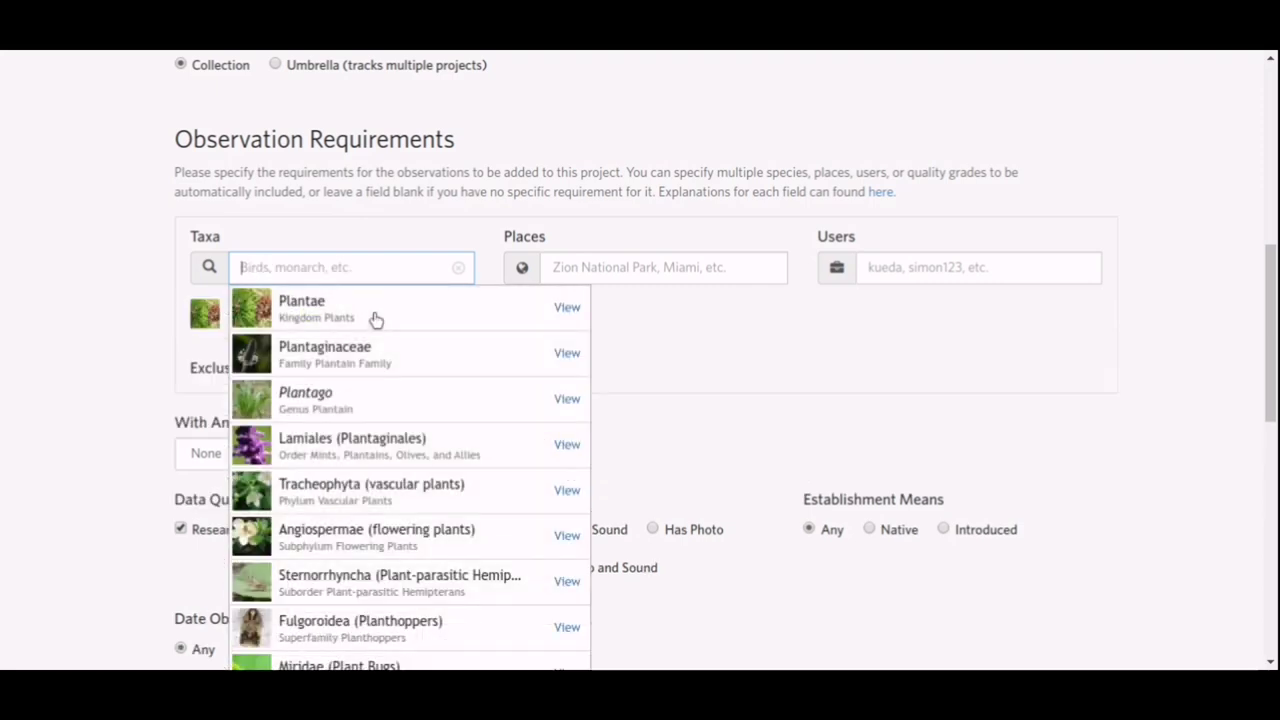
Add Greece (country) as the project's included place.
left_click(694, 272)
type("greece")
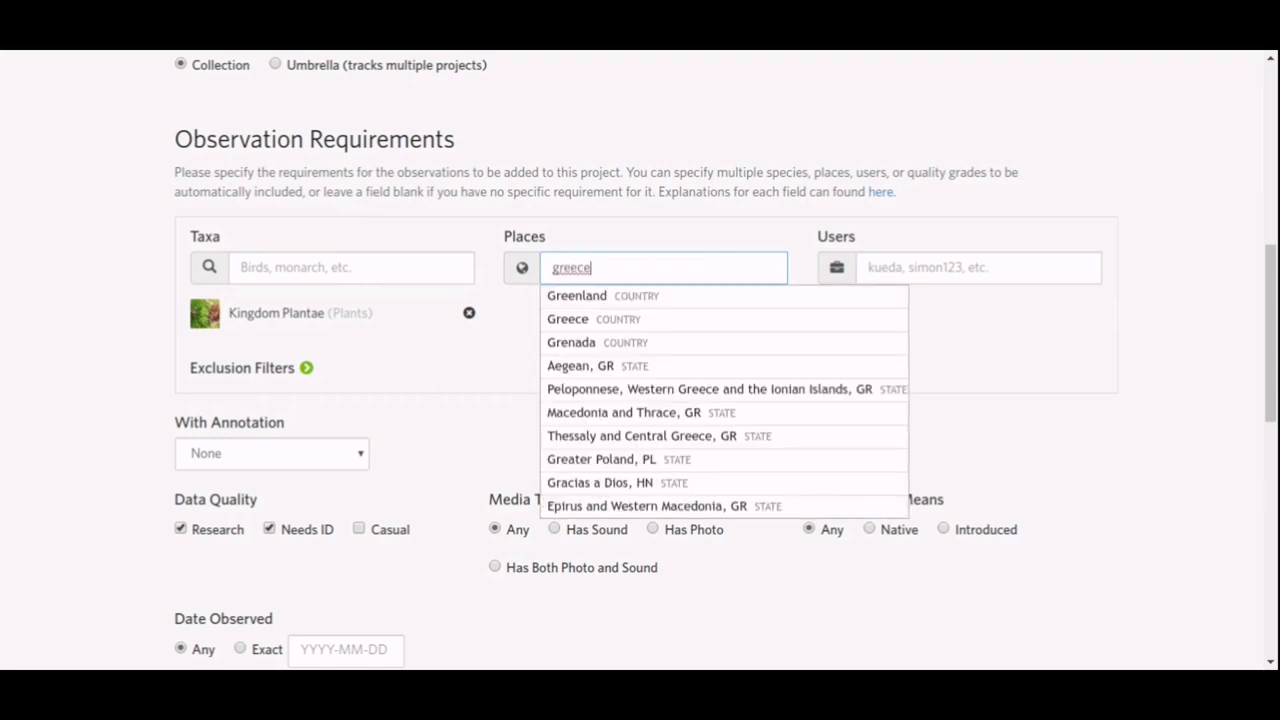
left_click(690, 320)
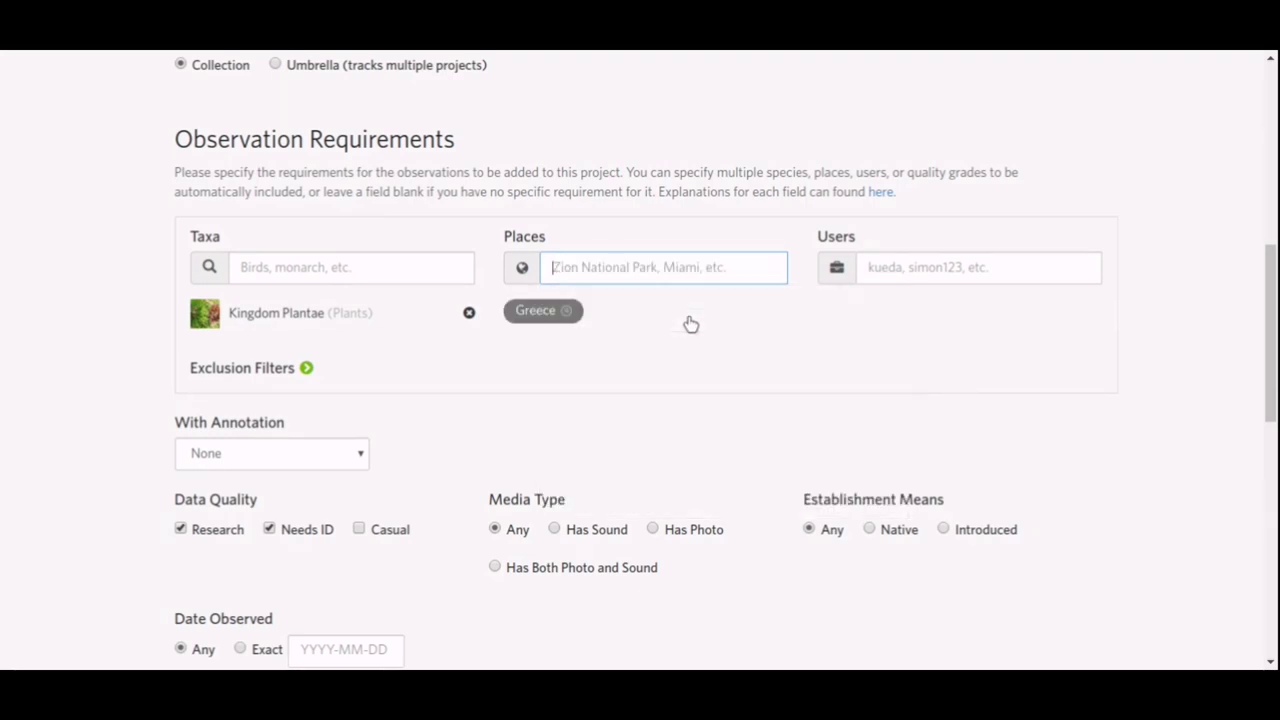
scroll(690, 324, "down", 3)
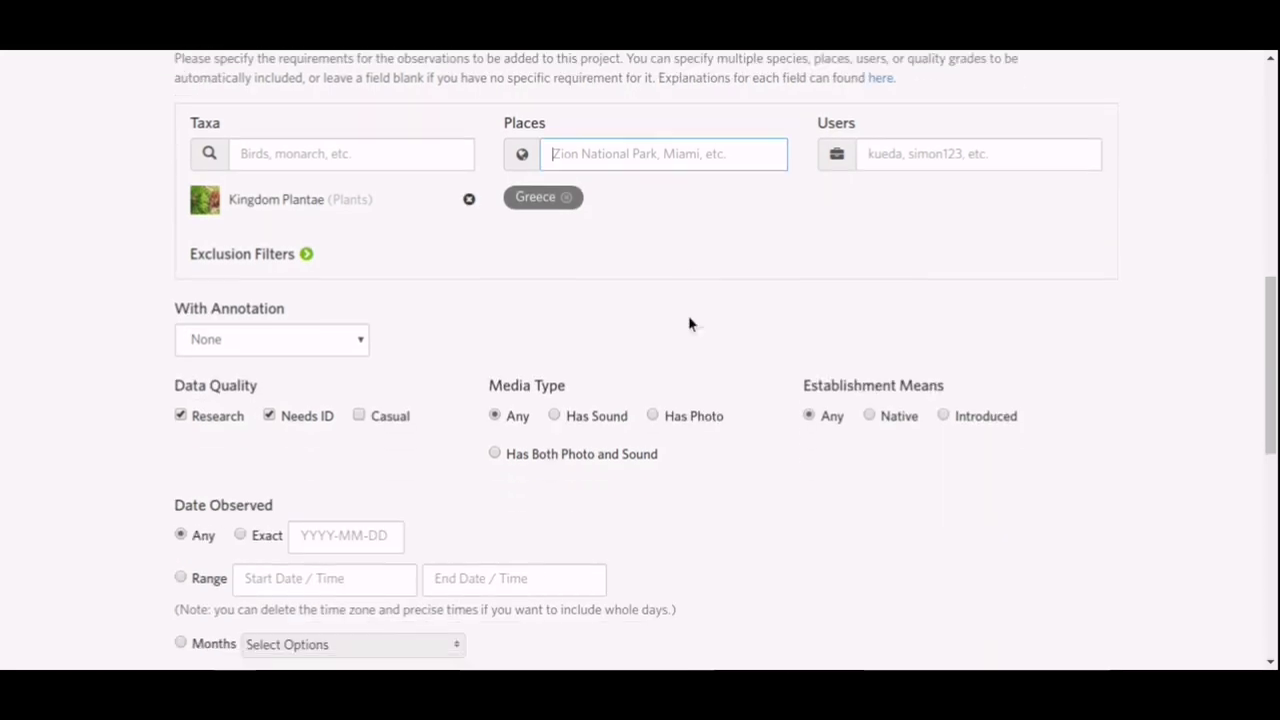
Try the Plant Phenology annotation filter, reset it to None, and include Casual quality grade.
left_click(348, 231)
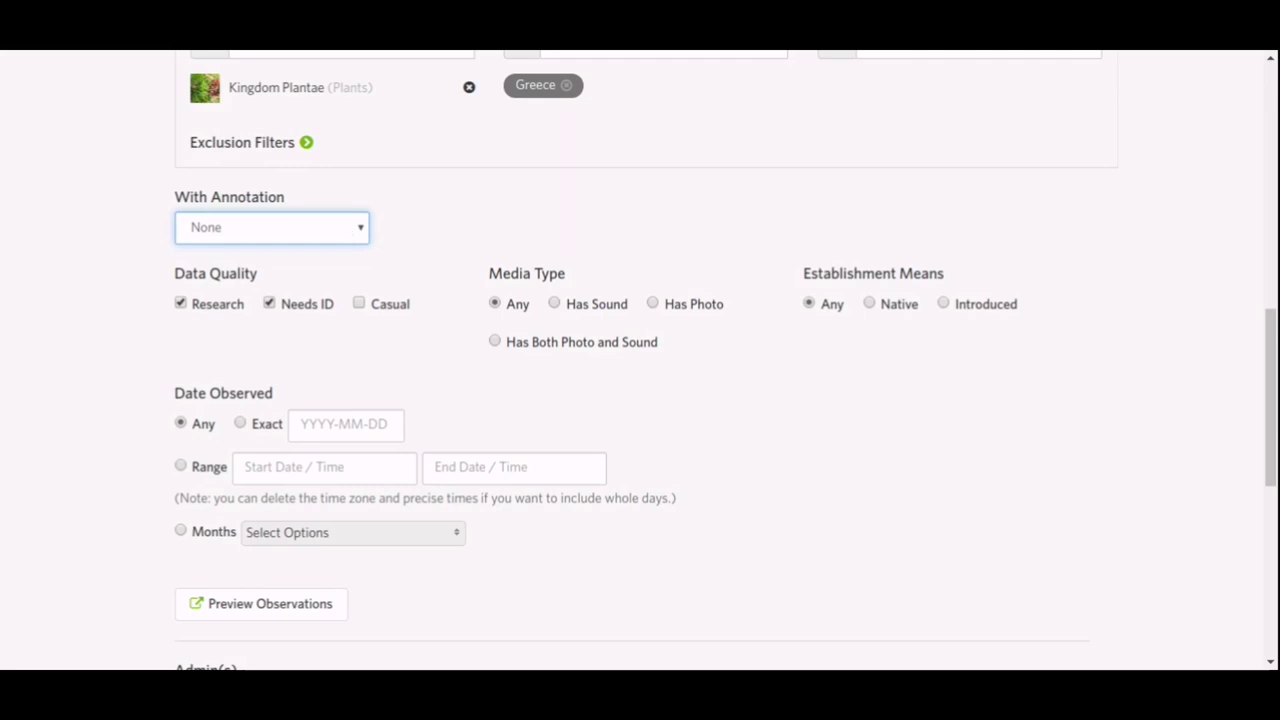
key("Down")
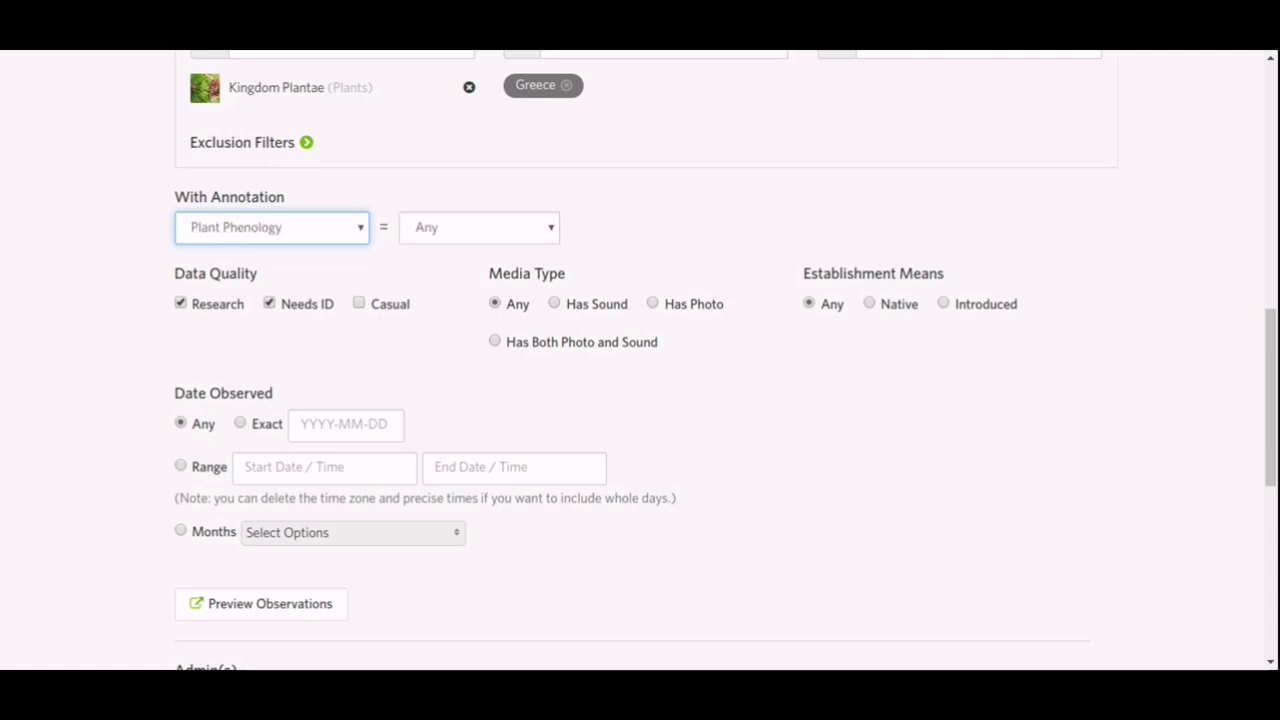
left_click(443, 238)
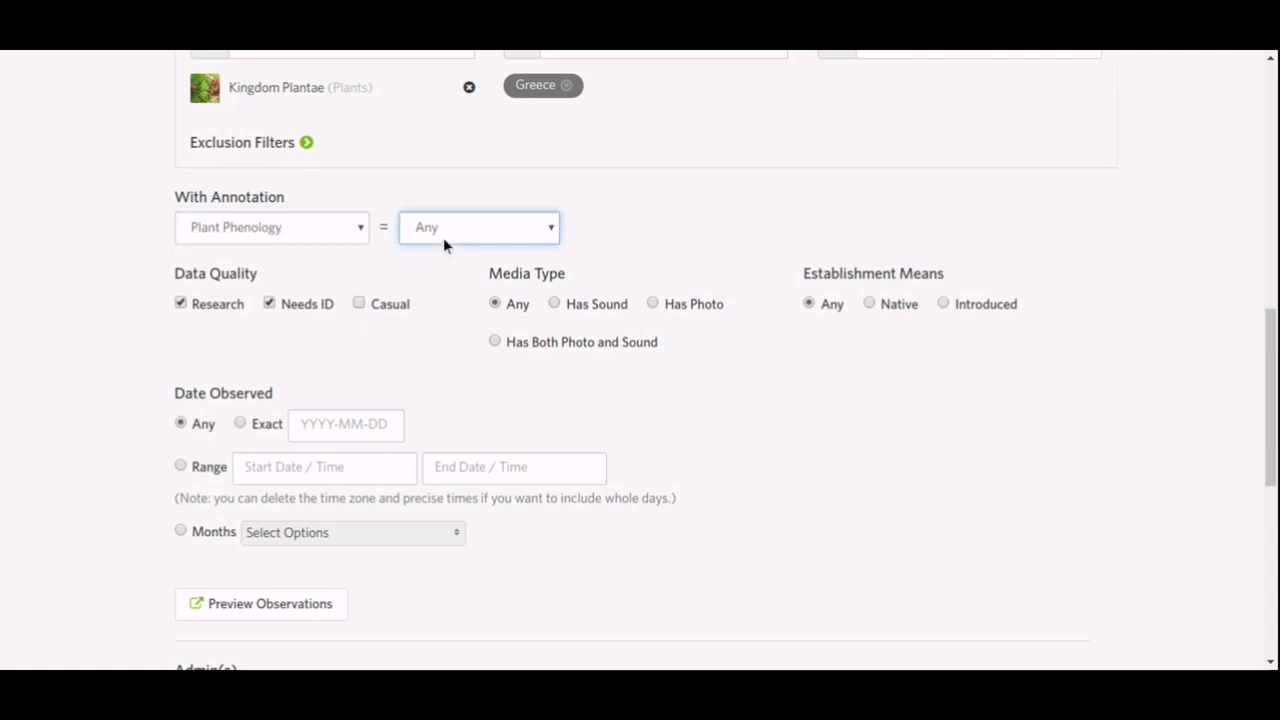
left_click(333, 226)
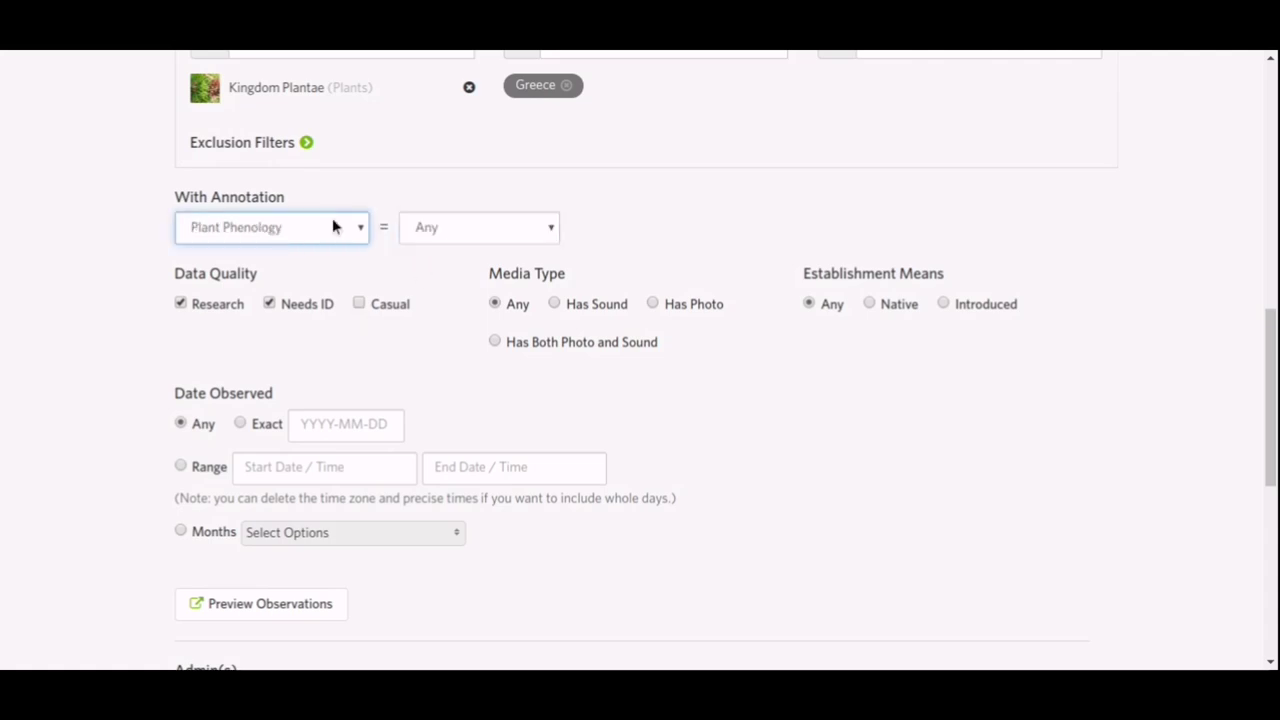
key("Up")
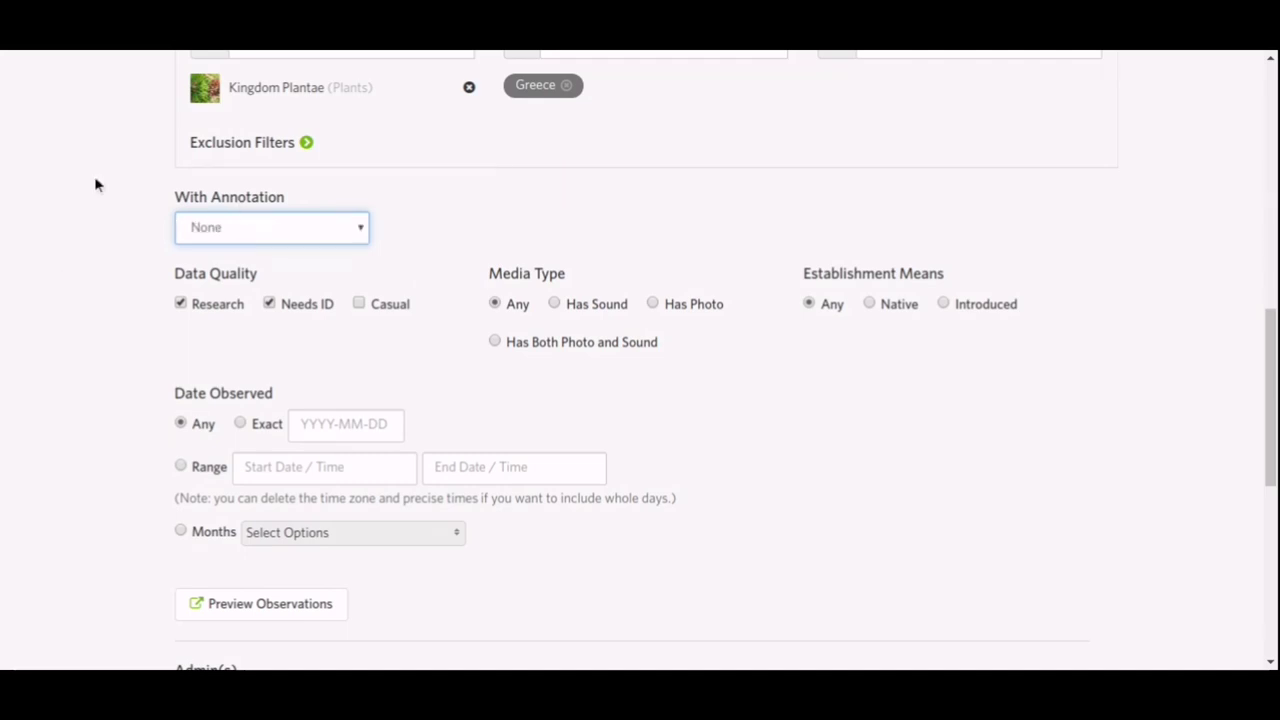
left_click(358, 304)
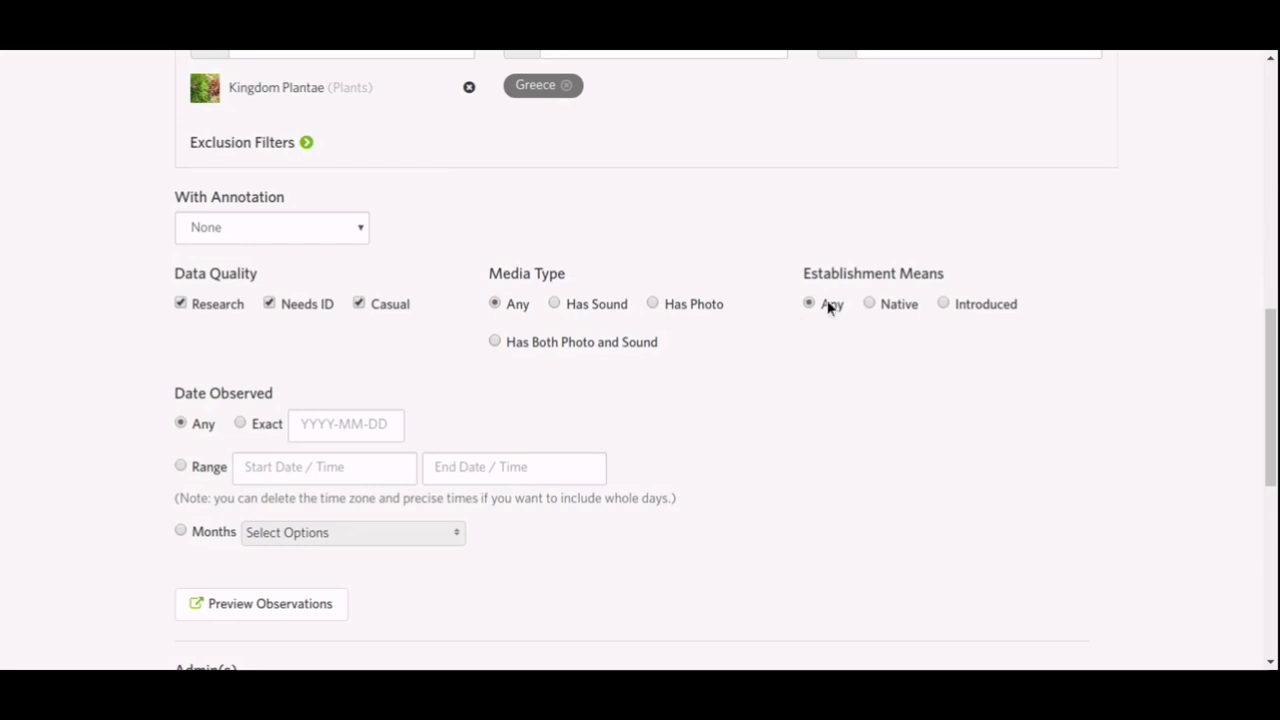
Try Native and Introduced establishment means, then leave it set to Any.
left_click(886, 309)
left_click(984, 308)
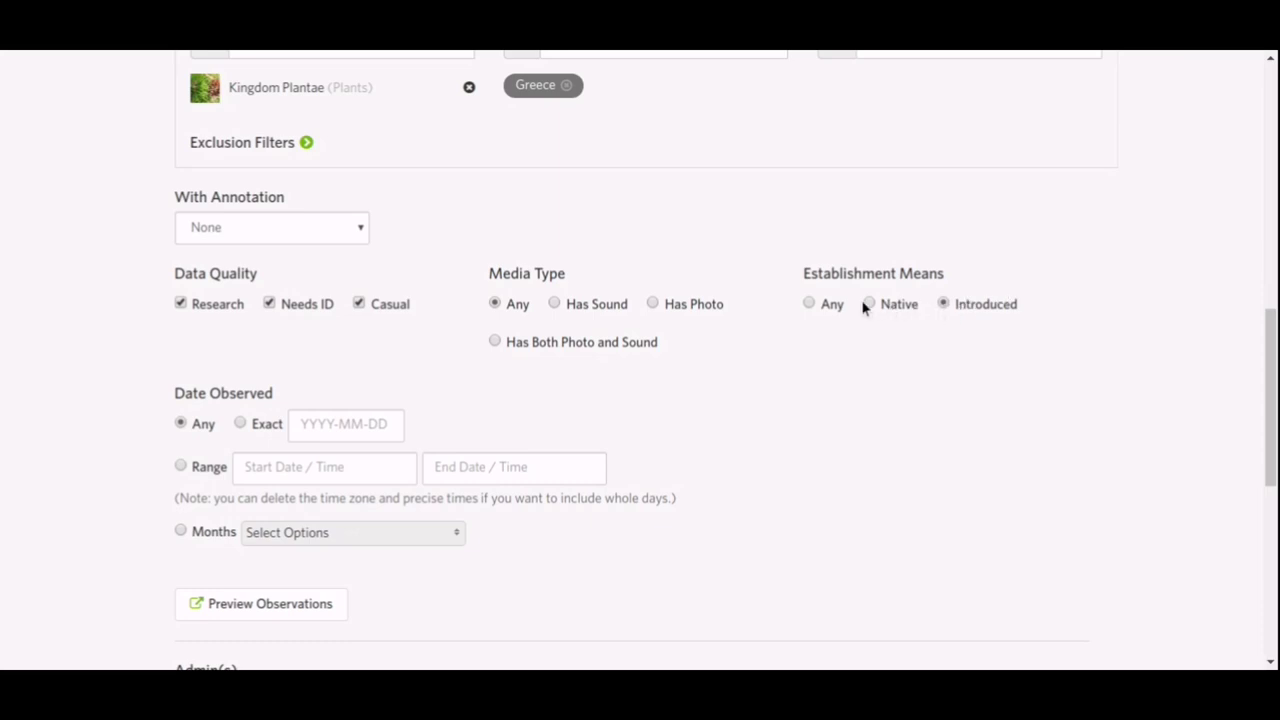
left_click(807, 303)
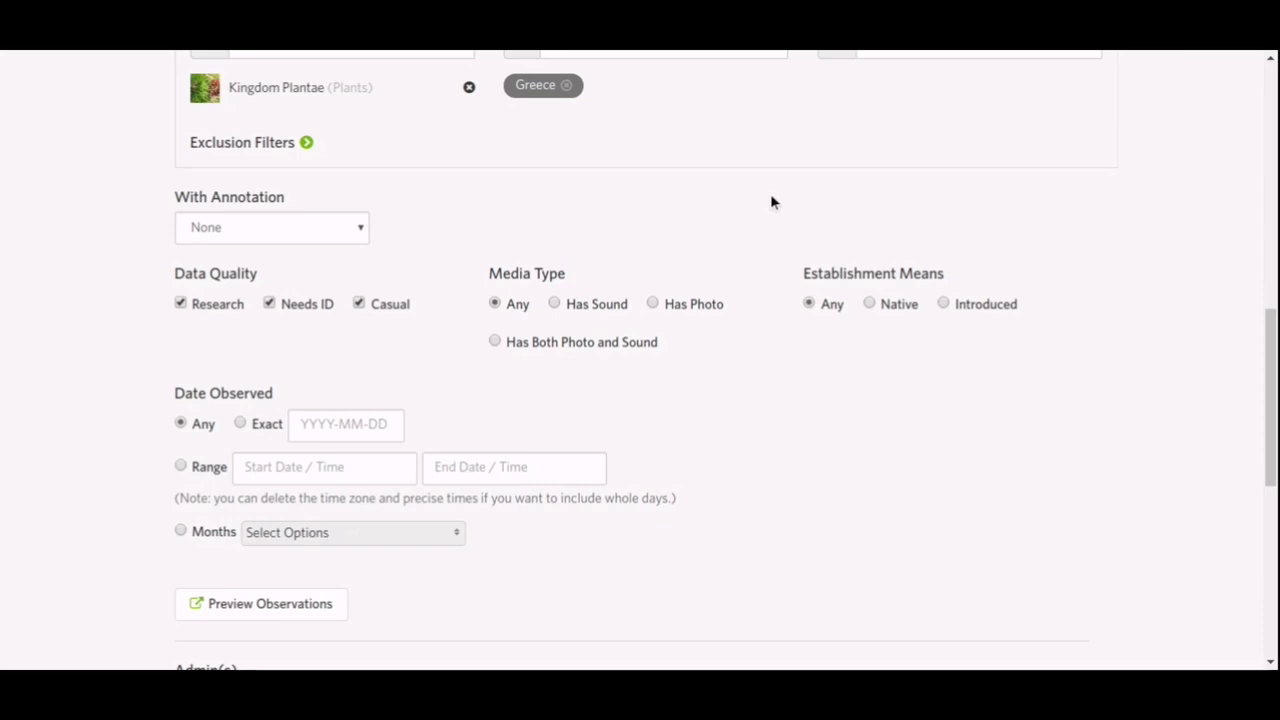
scroll(770, 203, "down", 2)
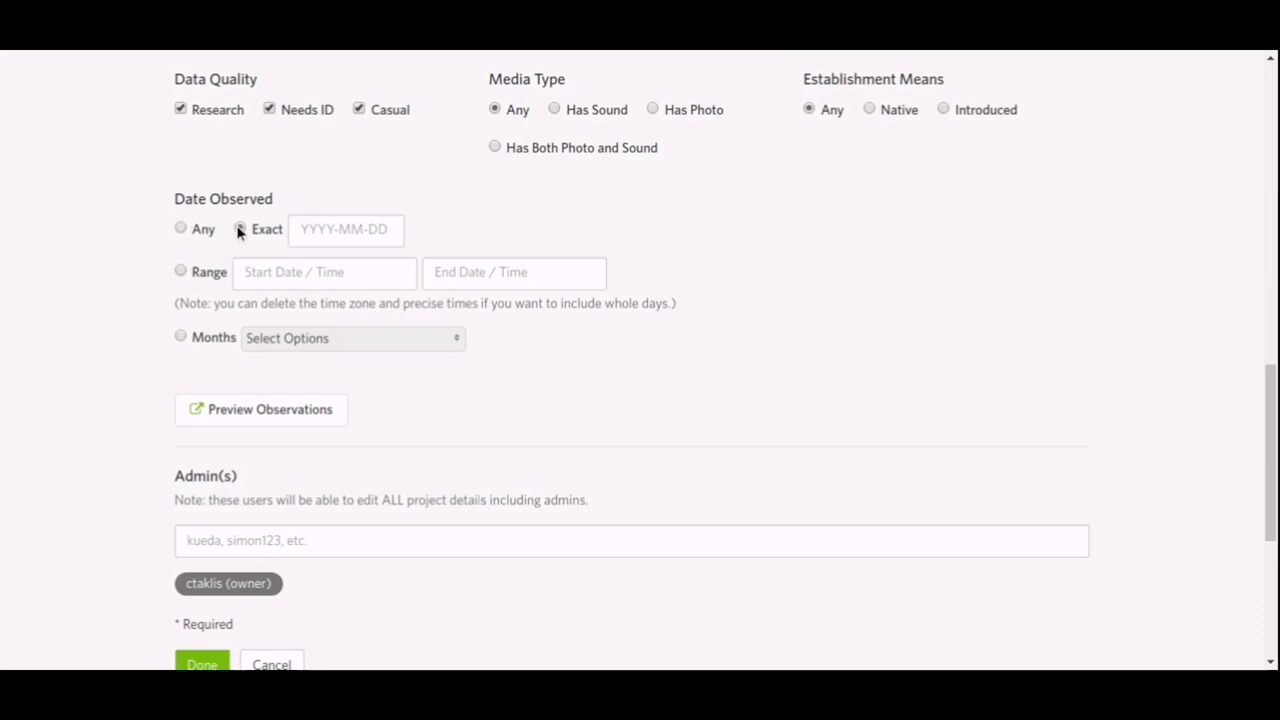
Toggle the Date Observed requirement from Any to Exact and back to Any.
left_click(178, 228)
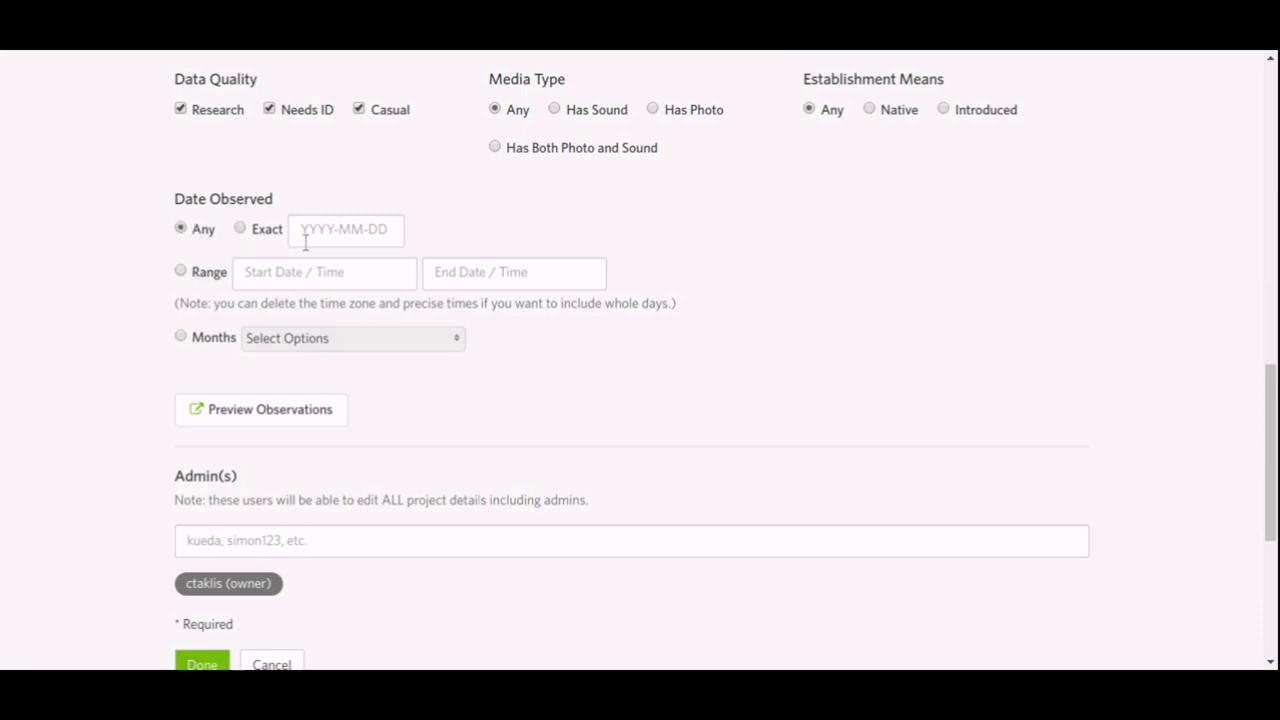
left_click(241, 229)
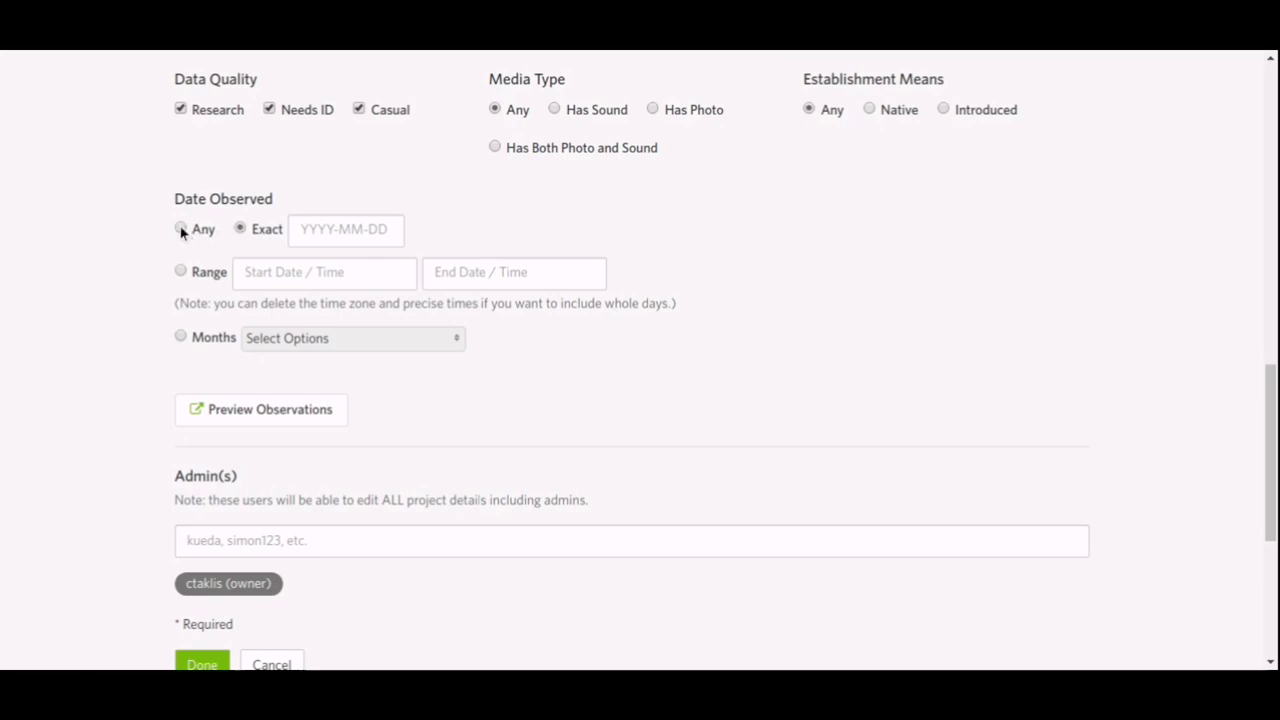
left_click(181, 229)
Restrict observations to a date range from 2020-02-03 to 2020-02-09.
left_click(180, 271)
left_click(330, 272)
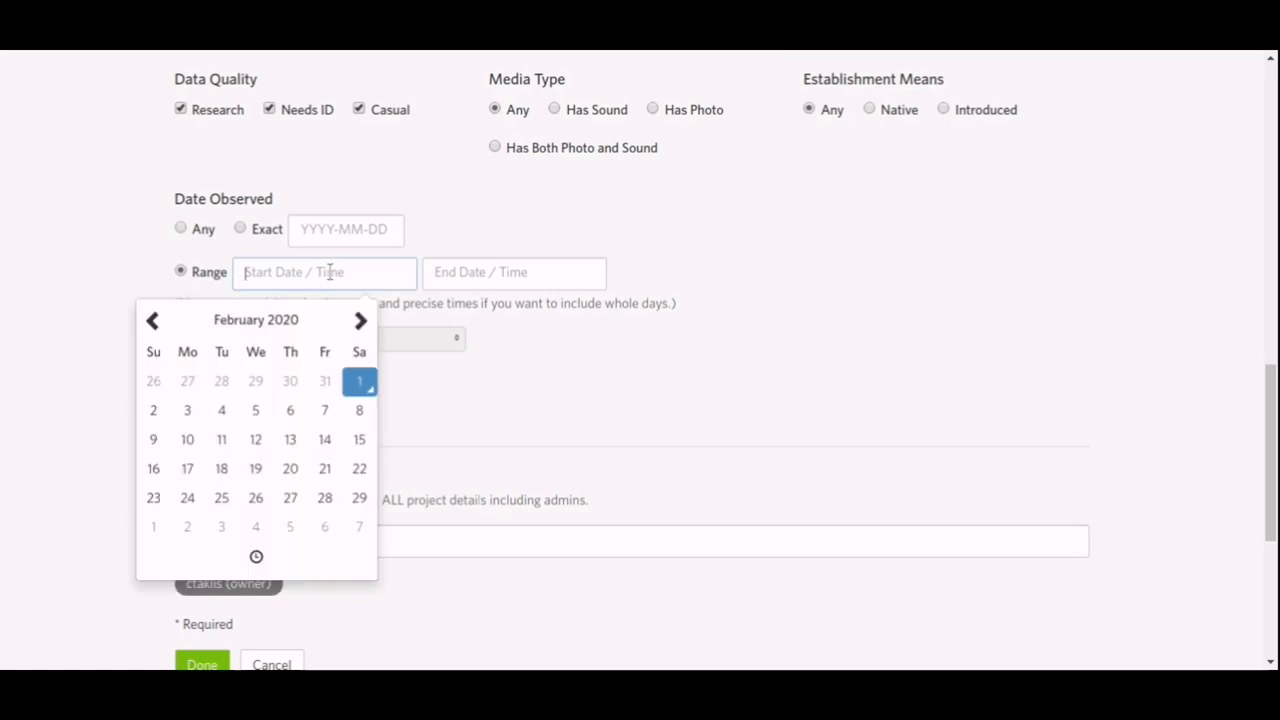
left_click(186, 412)
left_click(478, 276)
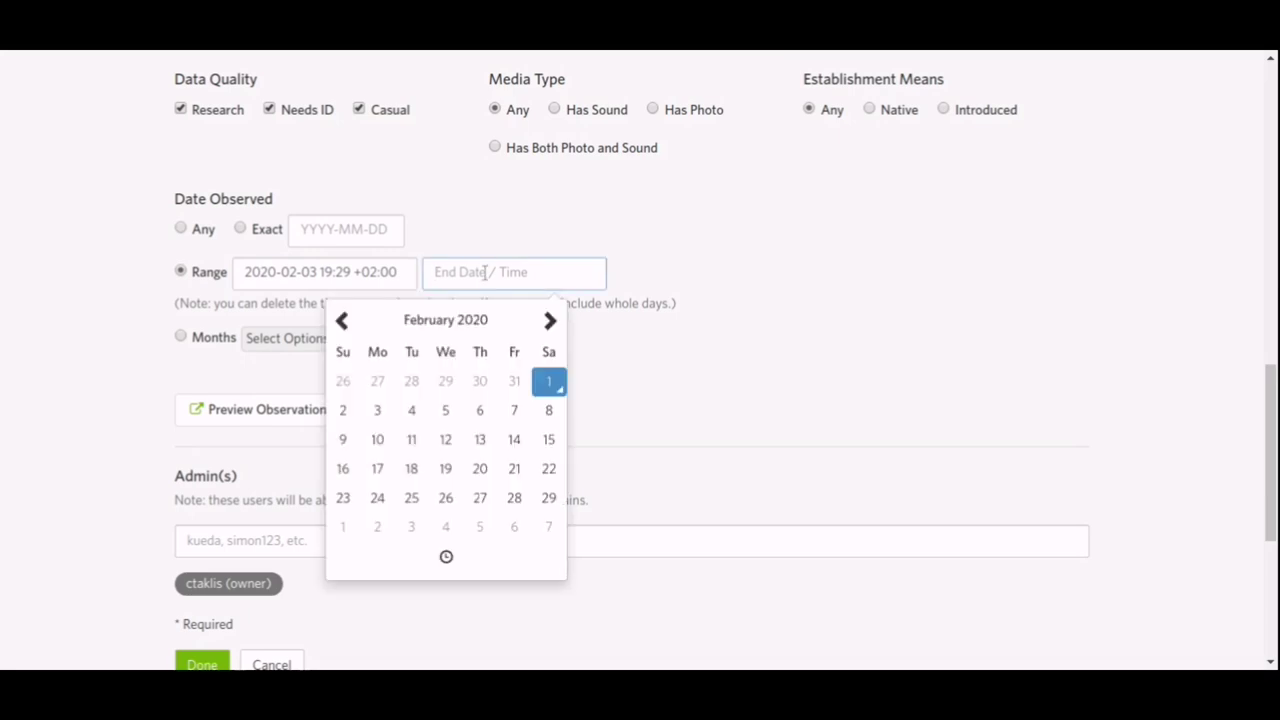
left_click(343, 441)
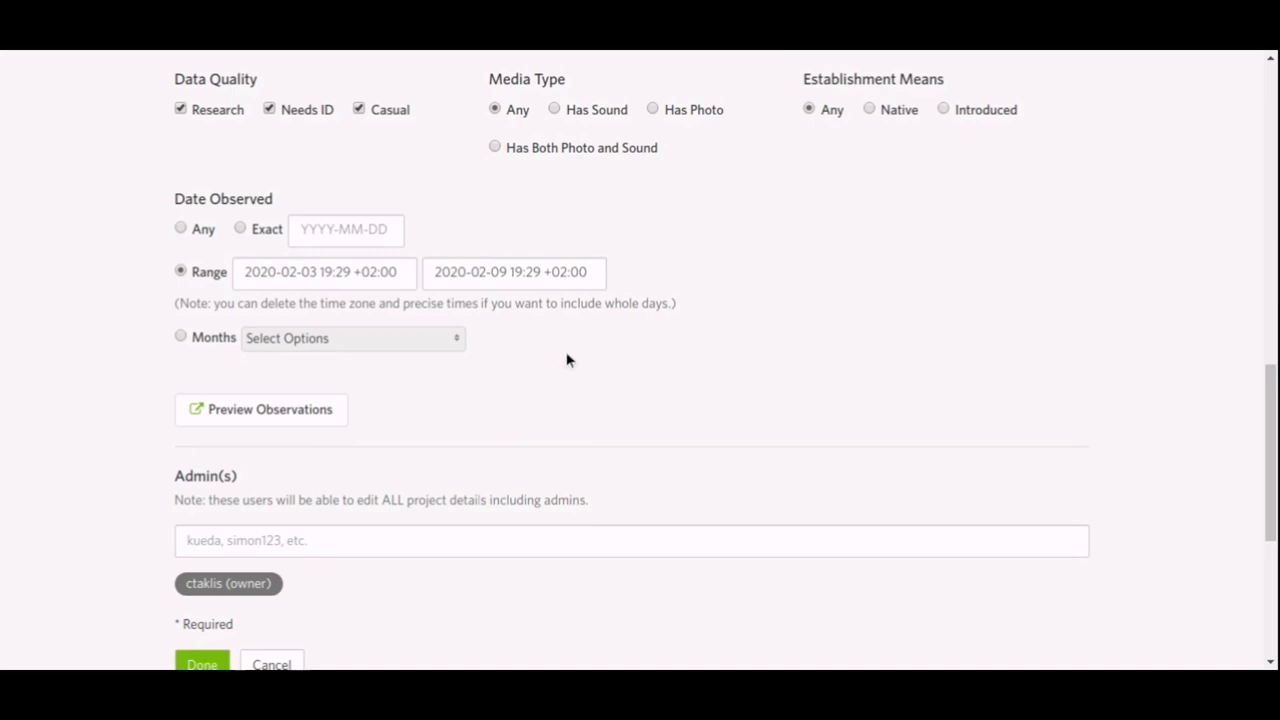
Tick February under Months, then reset Date Observed to Any.
left_click(279, 342)
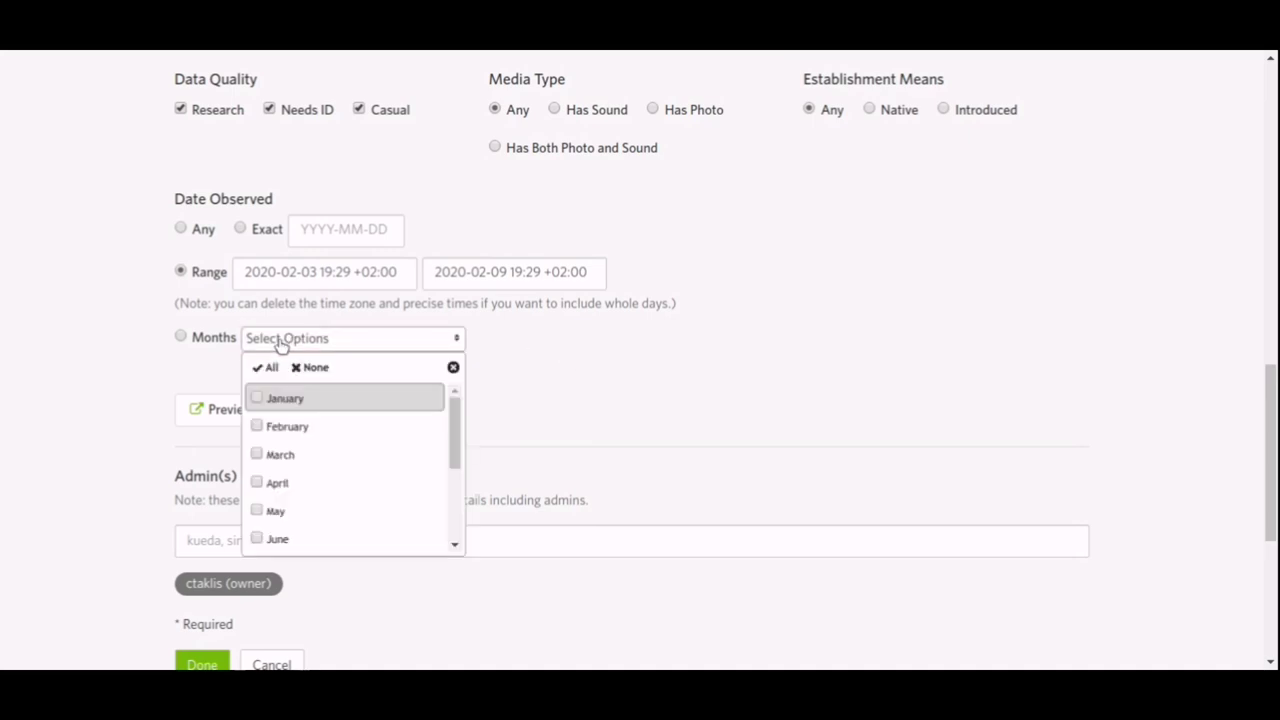
left_click(388, 433)
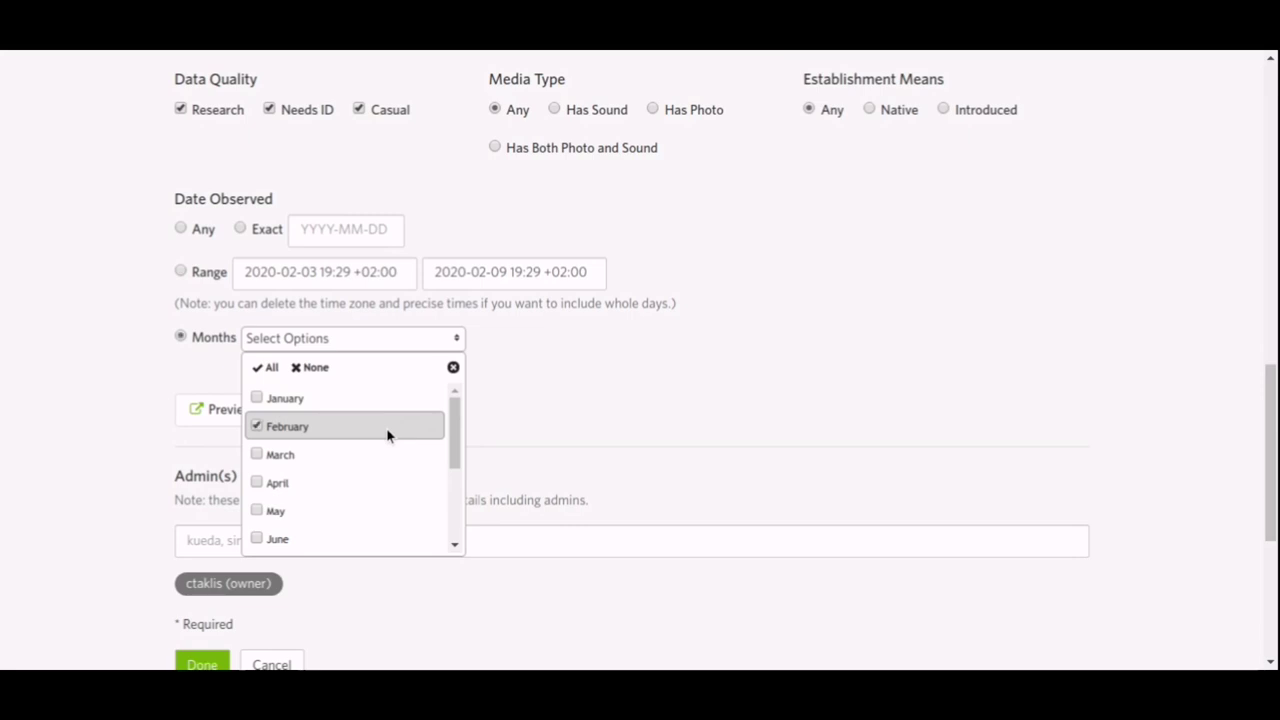
left_click(150, 318)
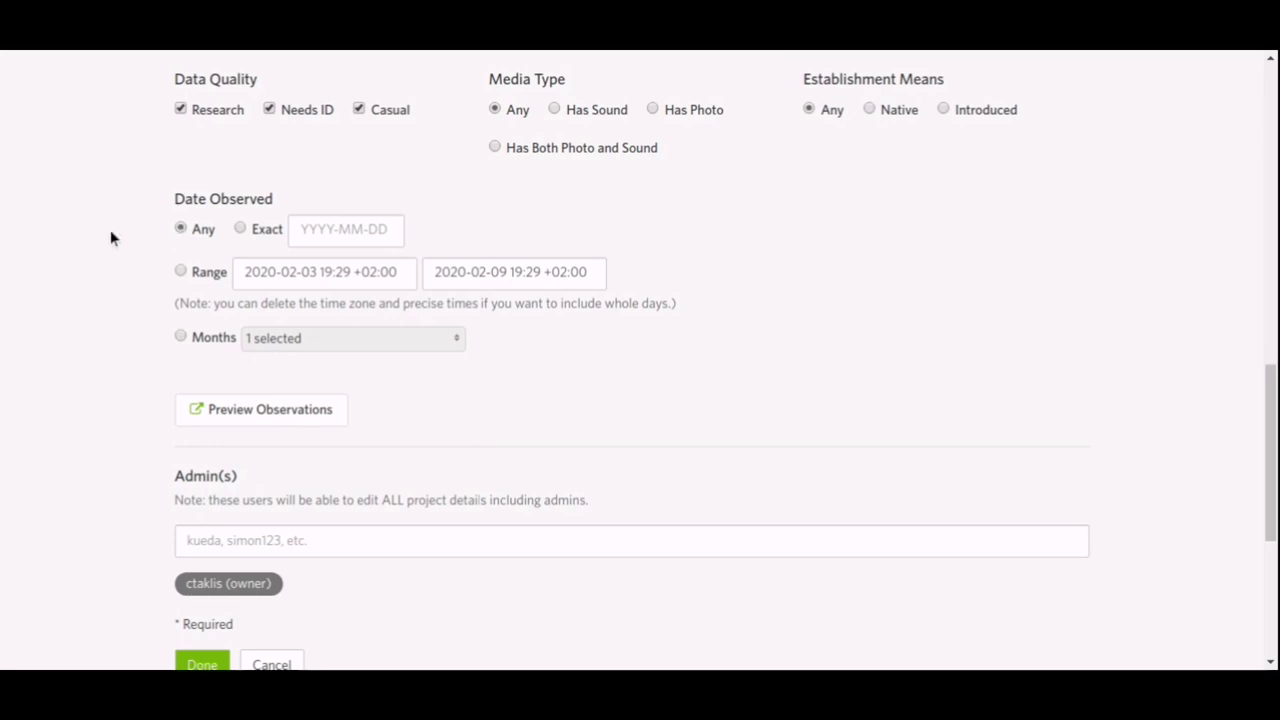
scroll(111, 237, "down", 2)
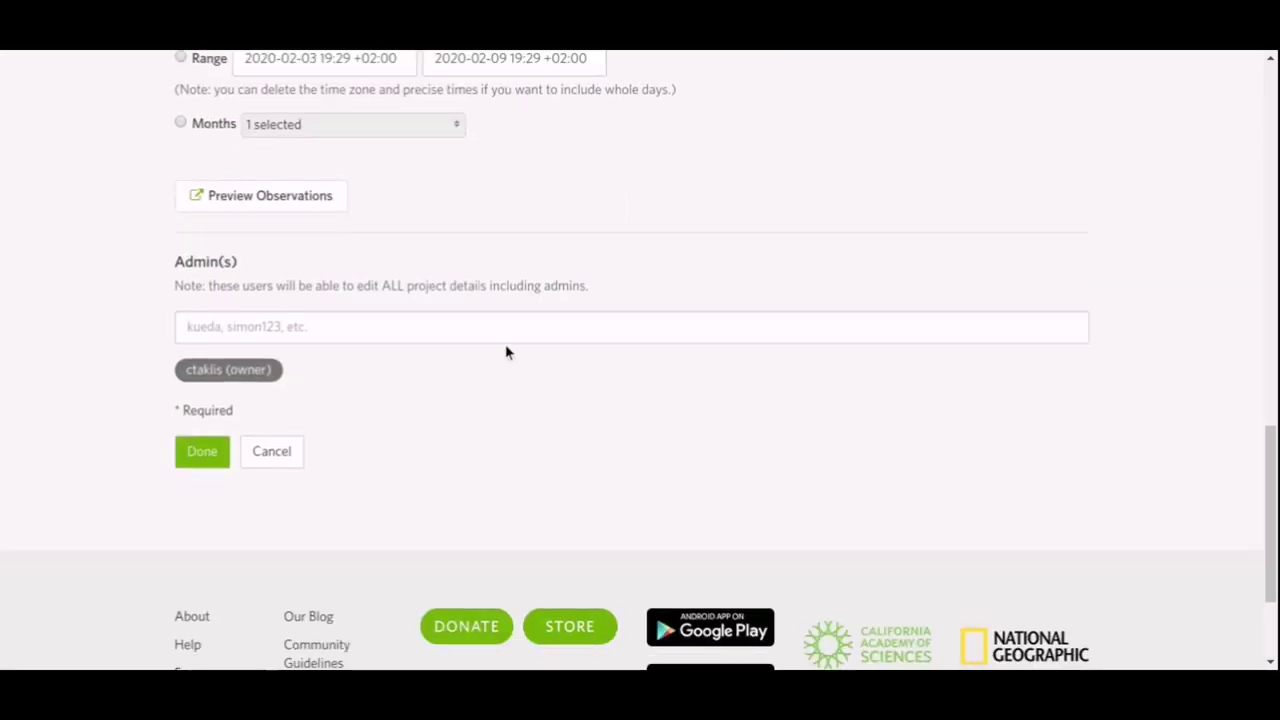
Start adding another admin, then save the Plants of Greece project with Done.
left_click(504, 332)
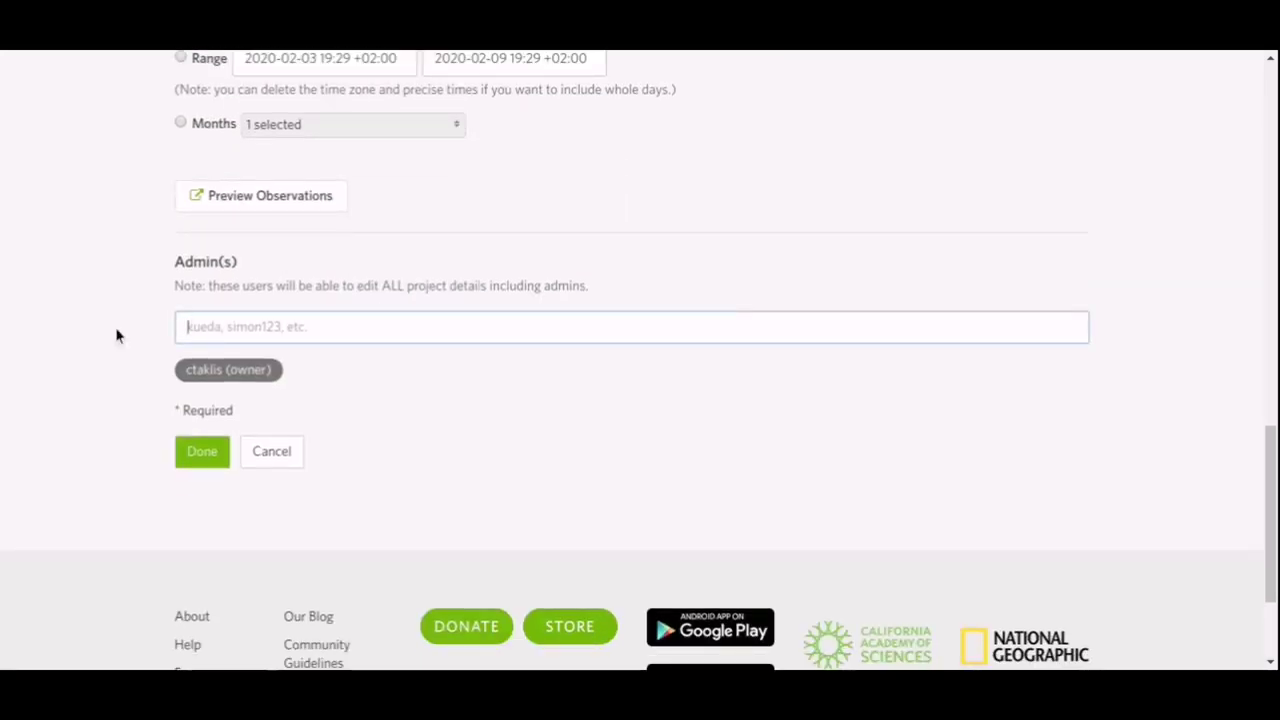
left_click(184, 456)
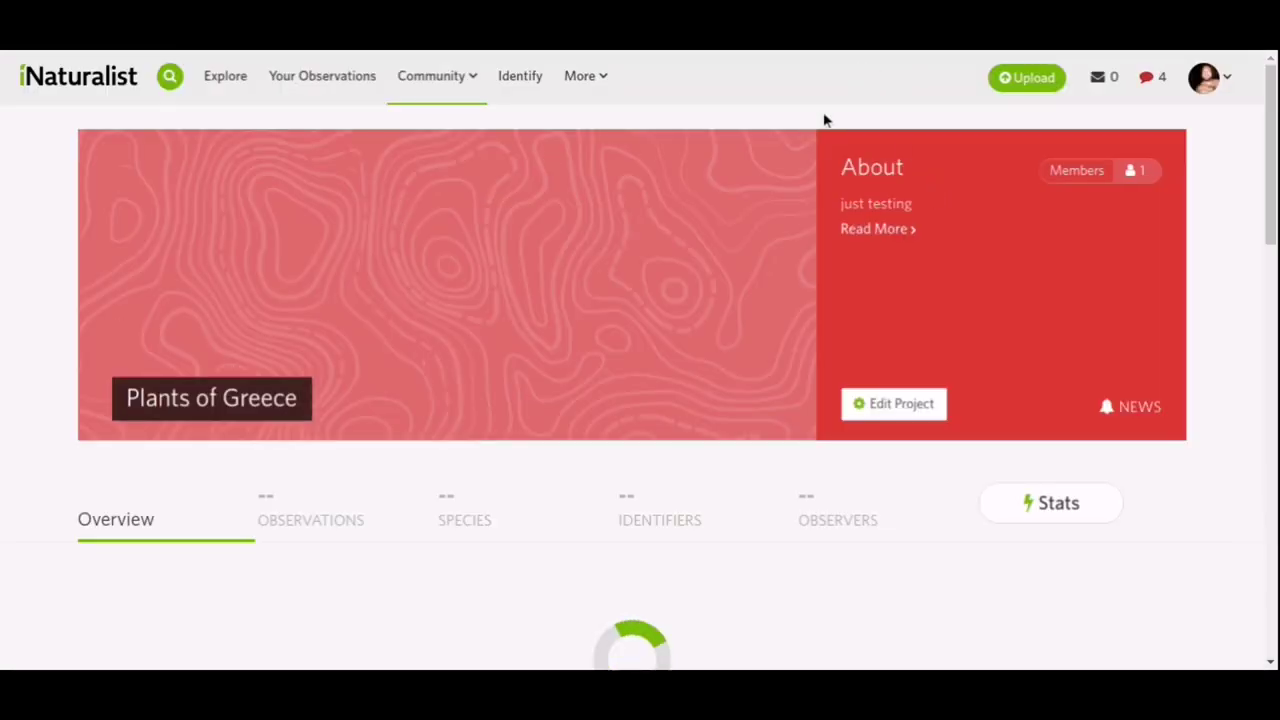
Scroll to Most Observed Species and view all 2,630 species from the project's observations.
scroll(819, 166, "down", 2)
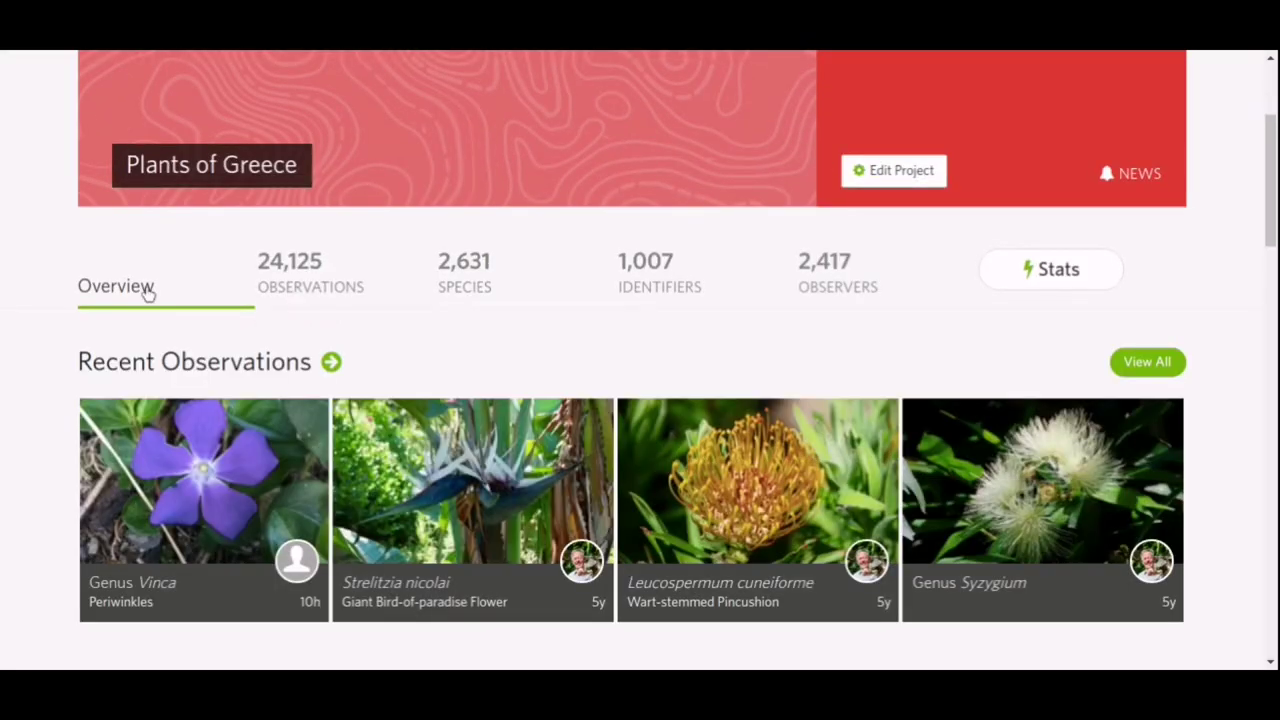
scroll(28, 236, "down", 1)
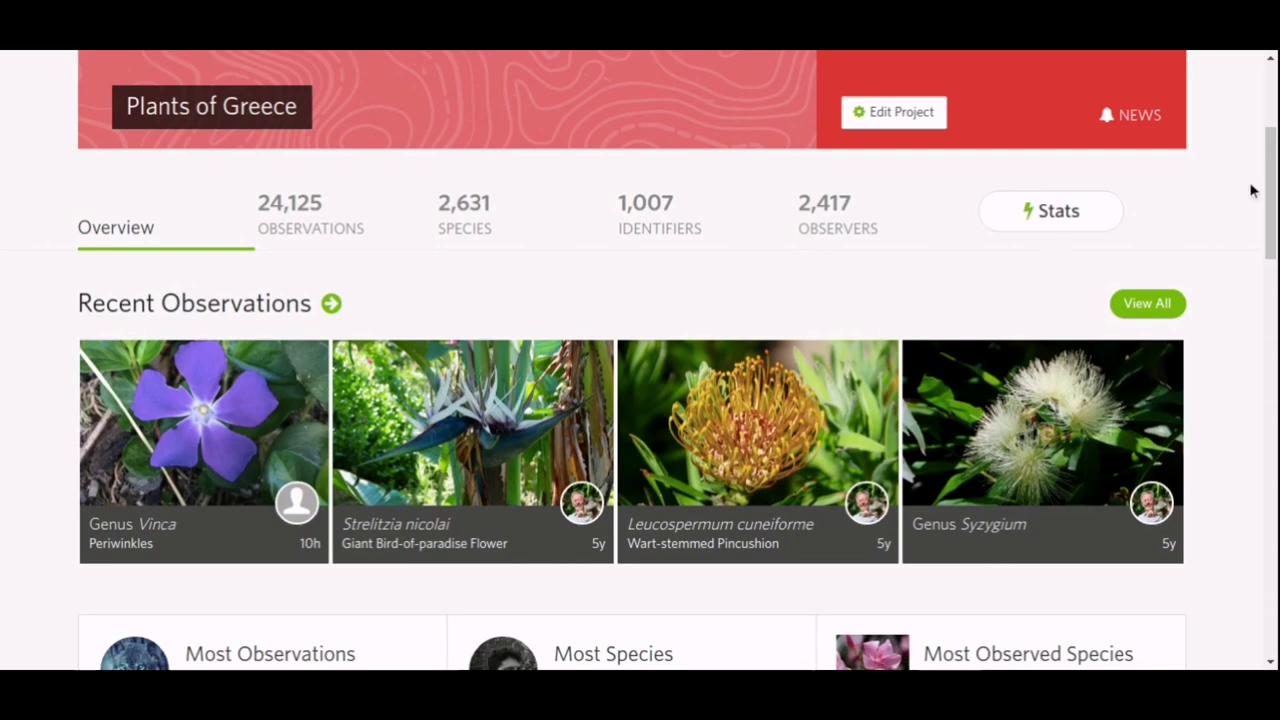
scroll(1243, 185, "down", 3)
scroll(1240, 185, "down", 2)
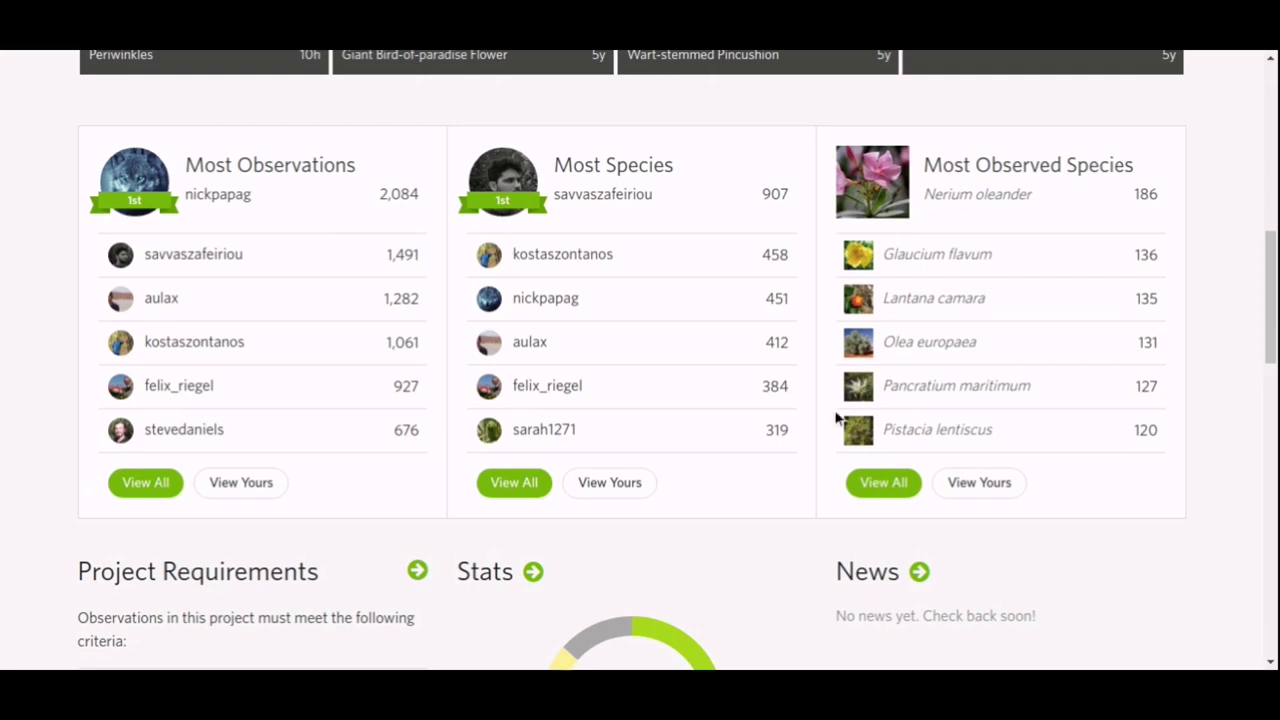
left_click(872, 484)
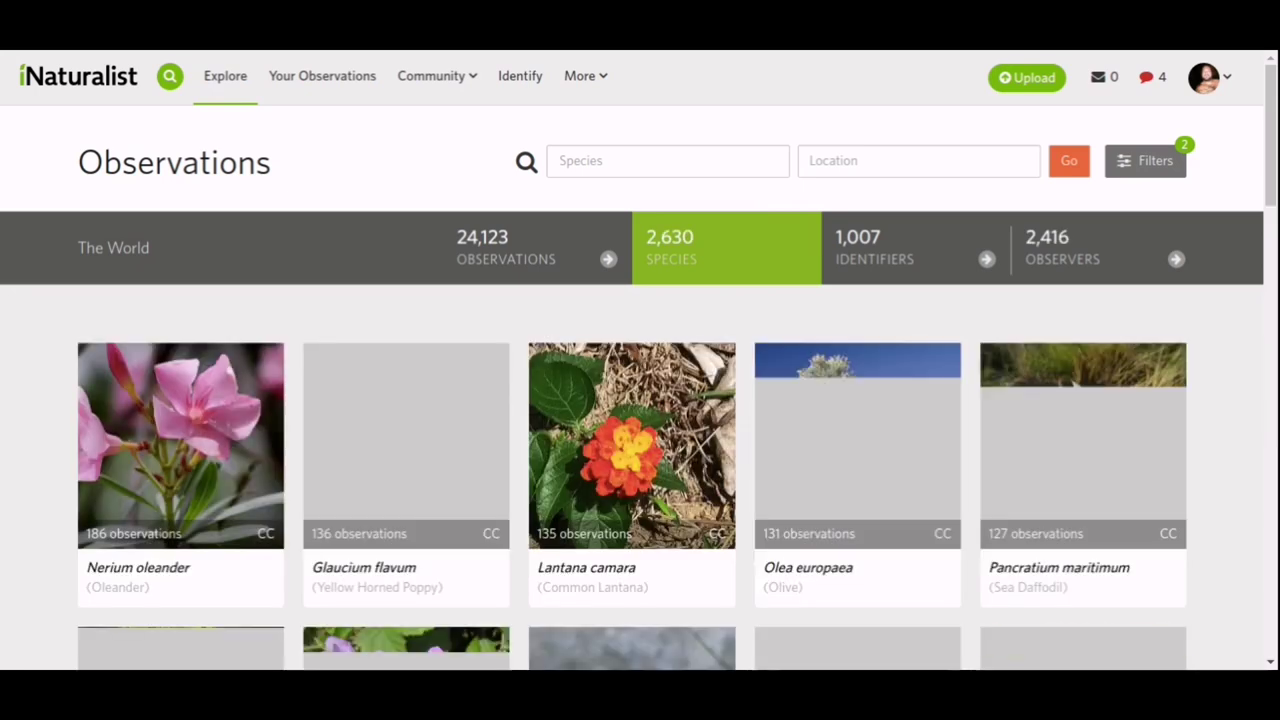
Scroll through the grid of the project's observed plant species.
scroll(380, 155, "down", 5)
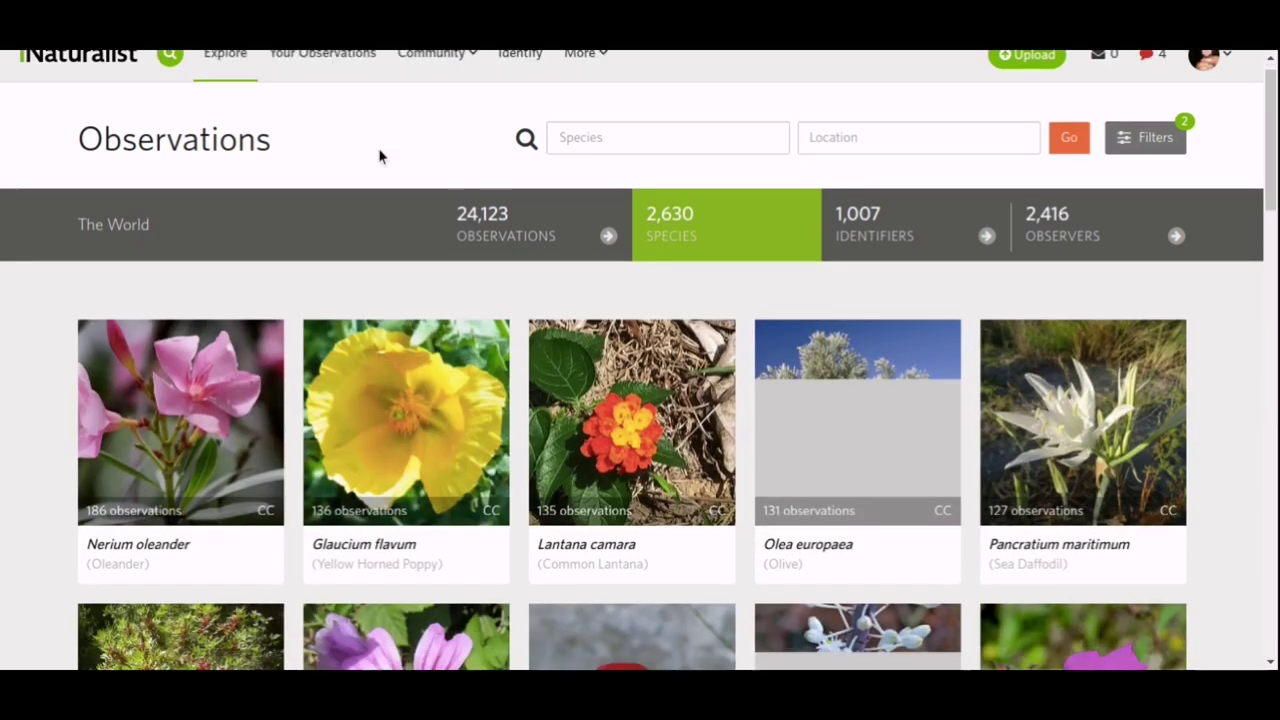
scroll(379, 150, "down", 6)
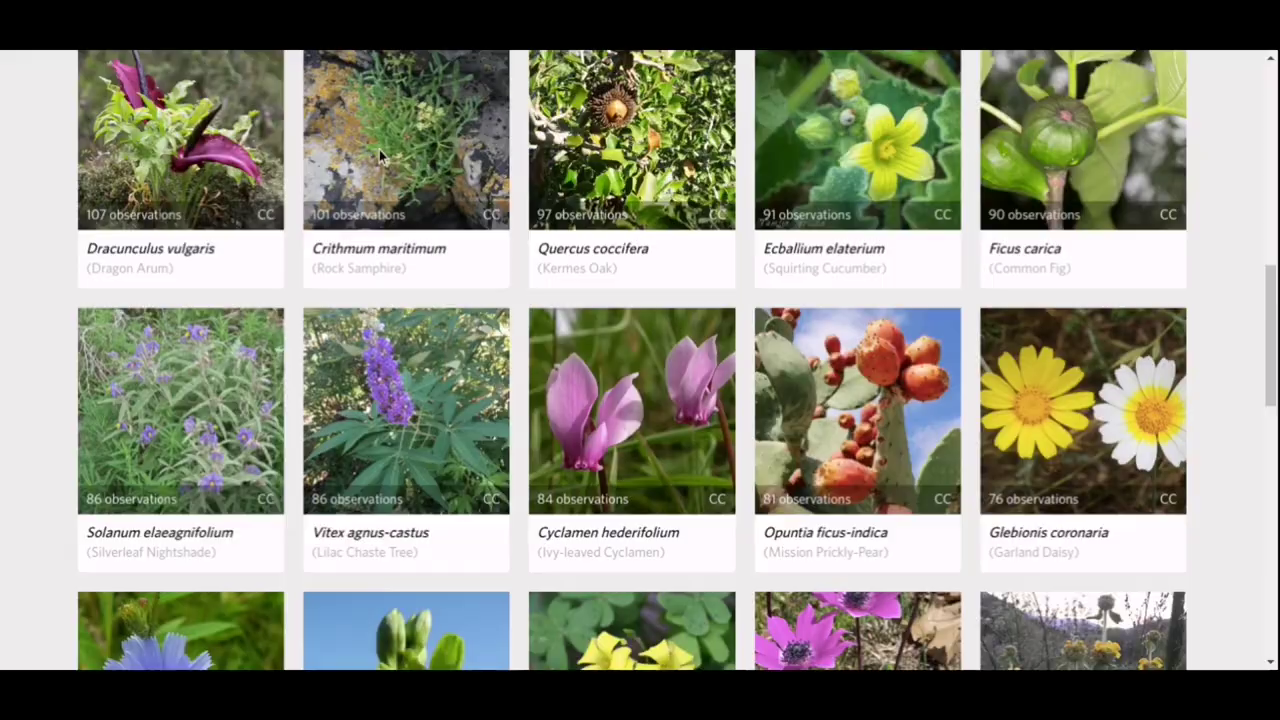
scroll(379, 149, "down", 5)
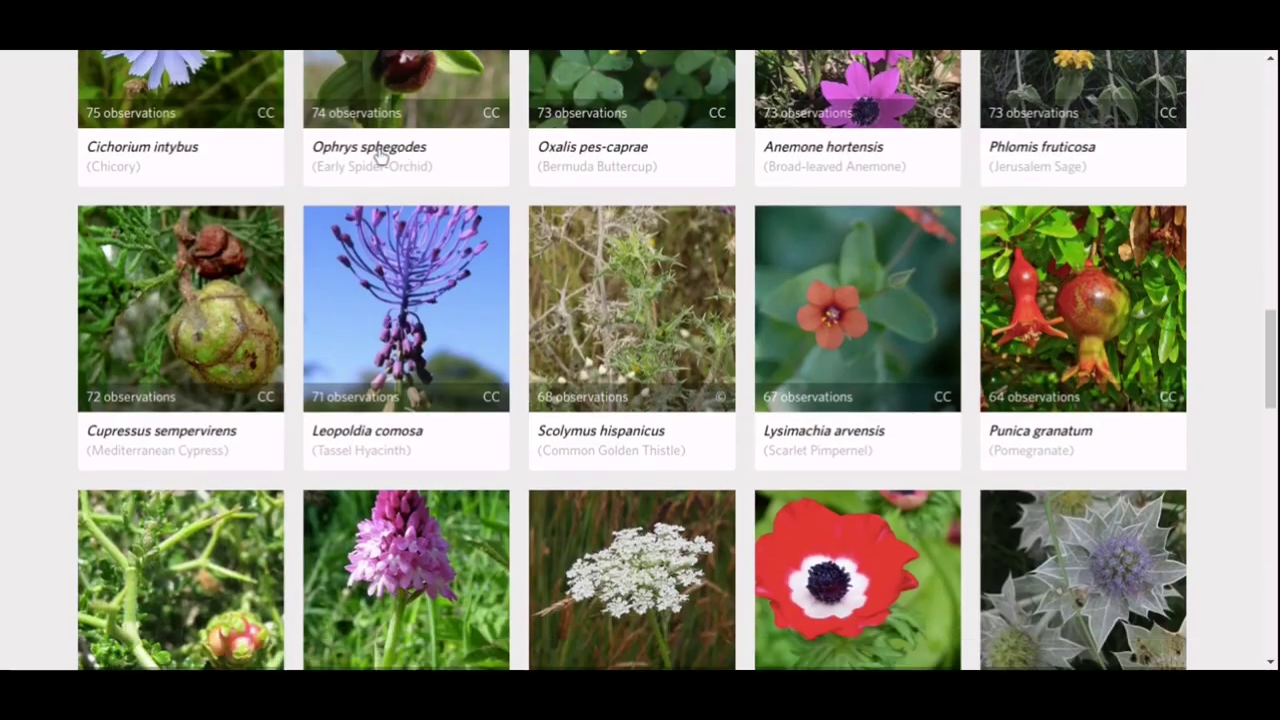
scroll(379, 150, "down", 1)
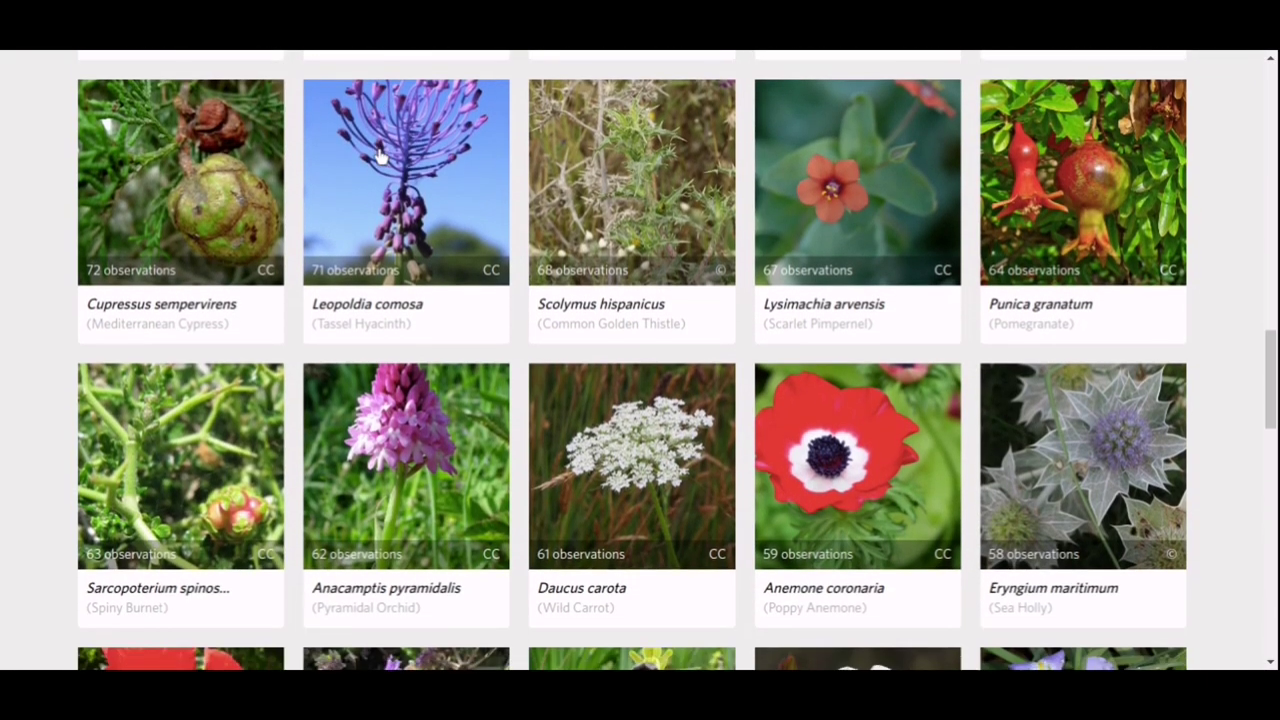
scroll(379, 150, "down", 10)
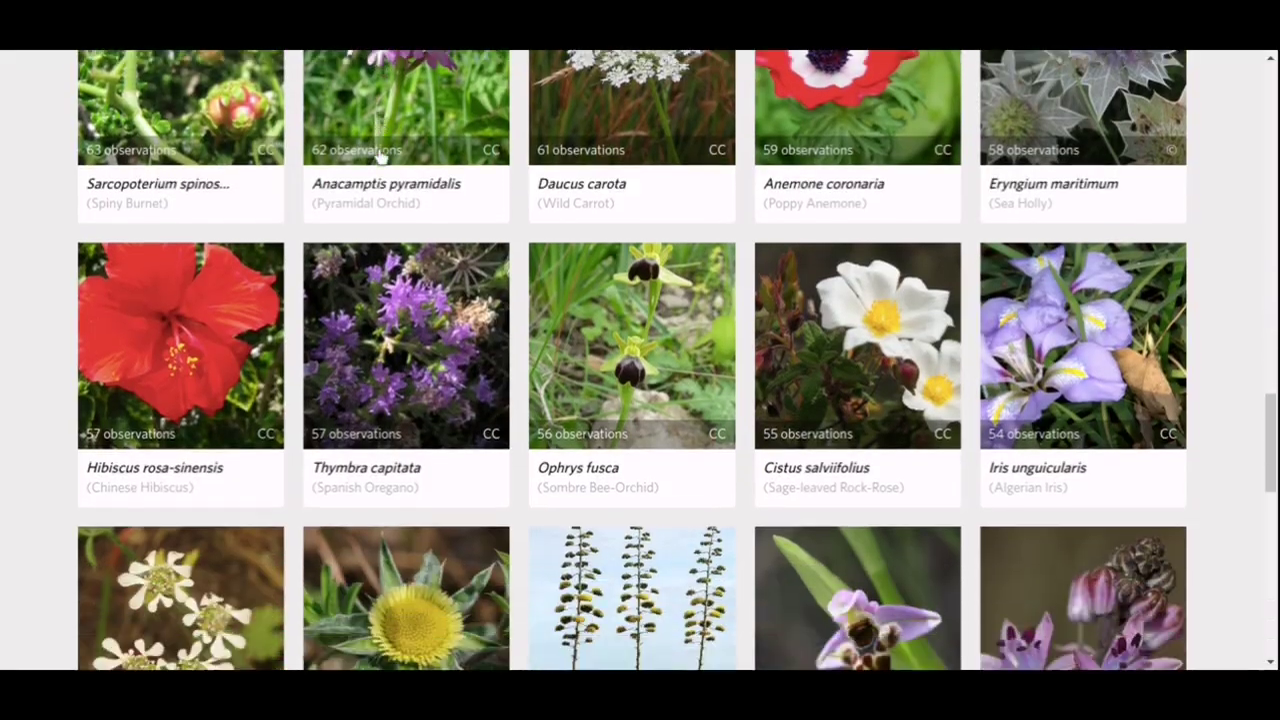
scroll(379, 150, "down", 3)
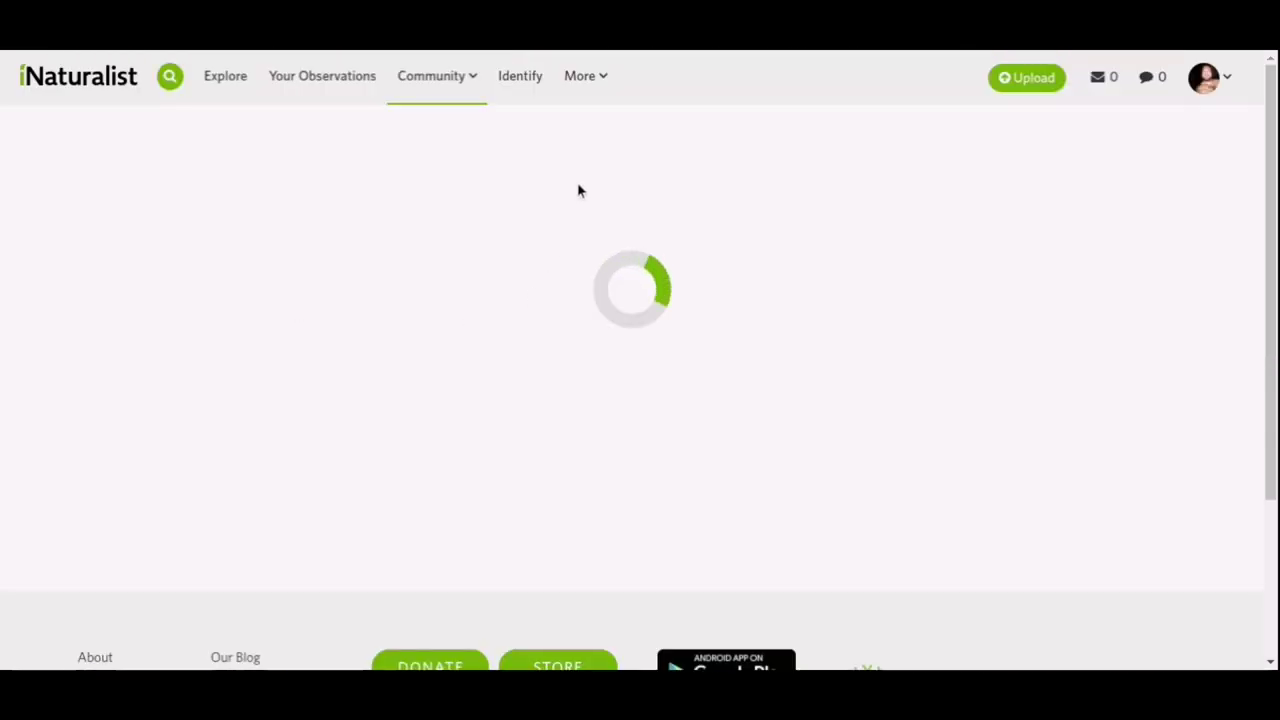
scroll(500, 180, "down", 2)
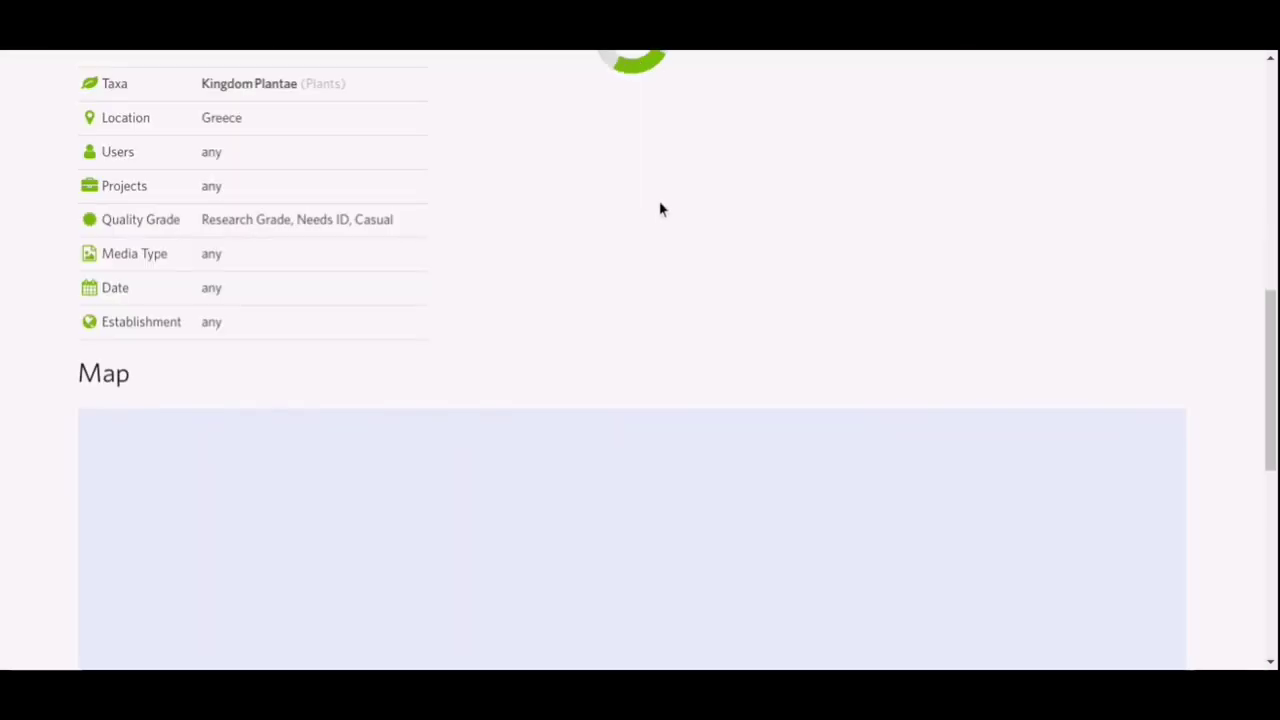
scroll(1113, 206, "up", 6)
scroll(1113, 206, "down", 4)
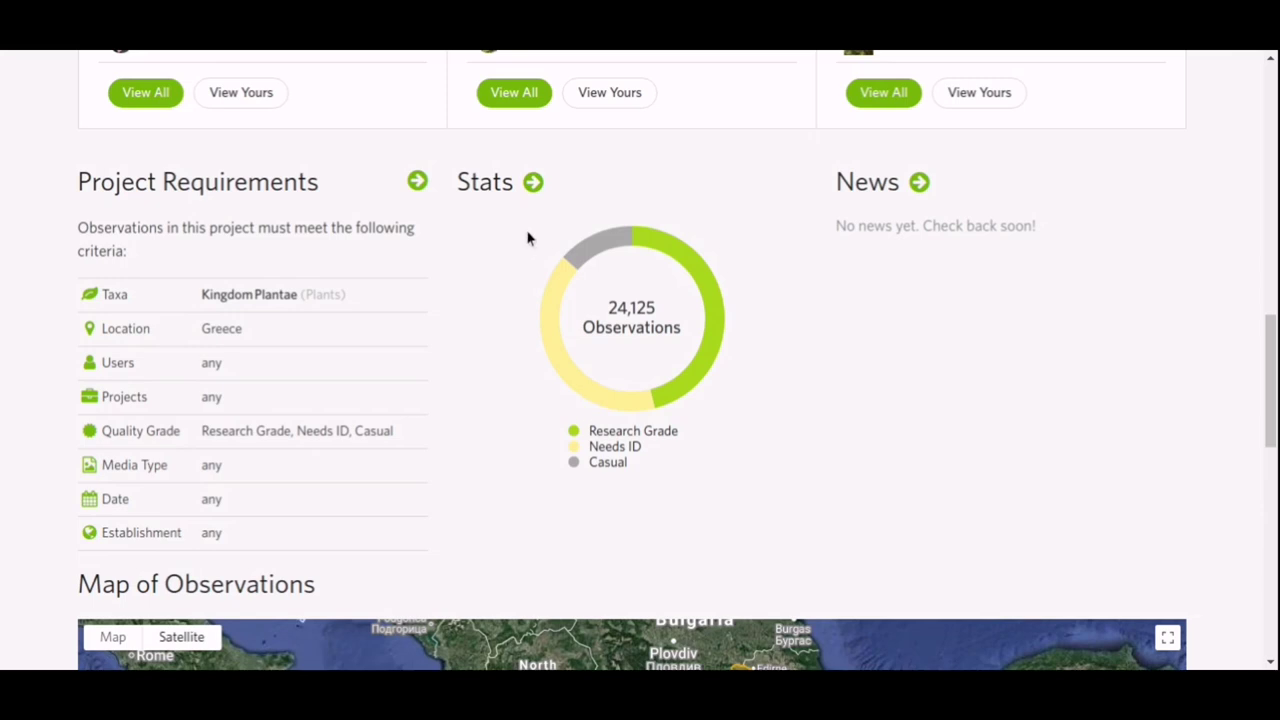
mouse_move(677, 260)
mouse_move(563, 369)
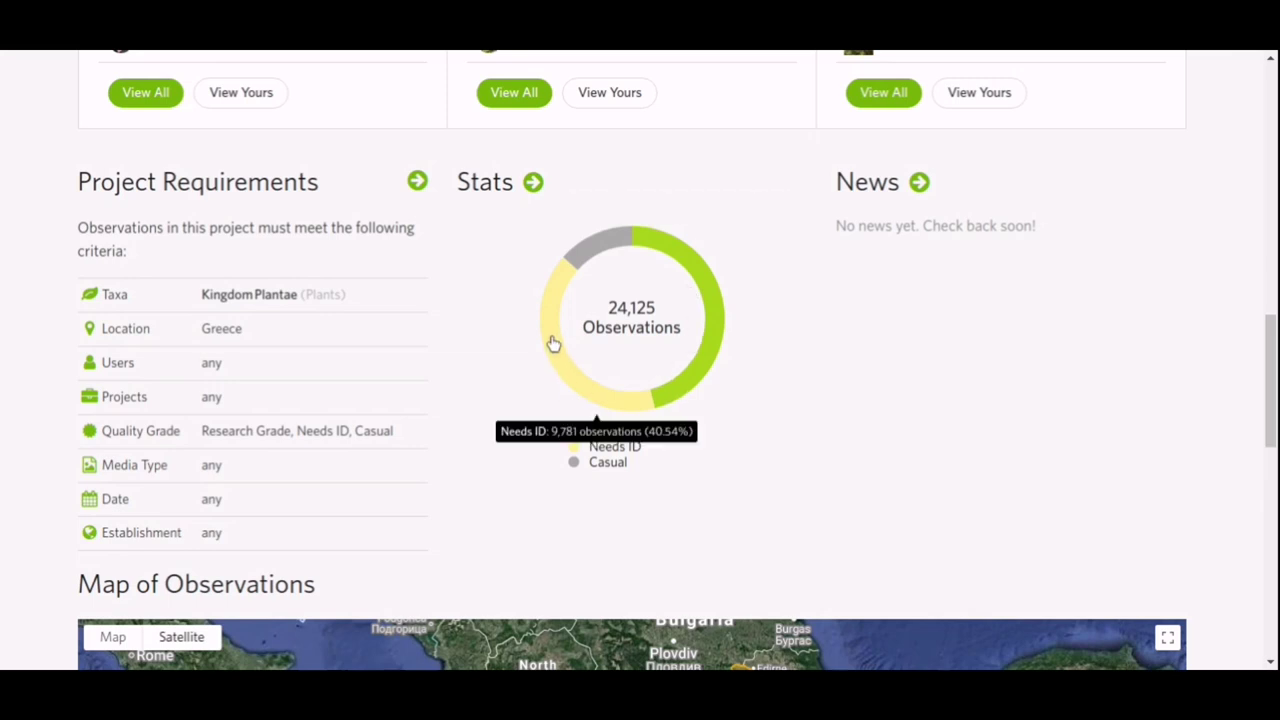
mouse_move(606, 250)
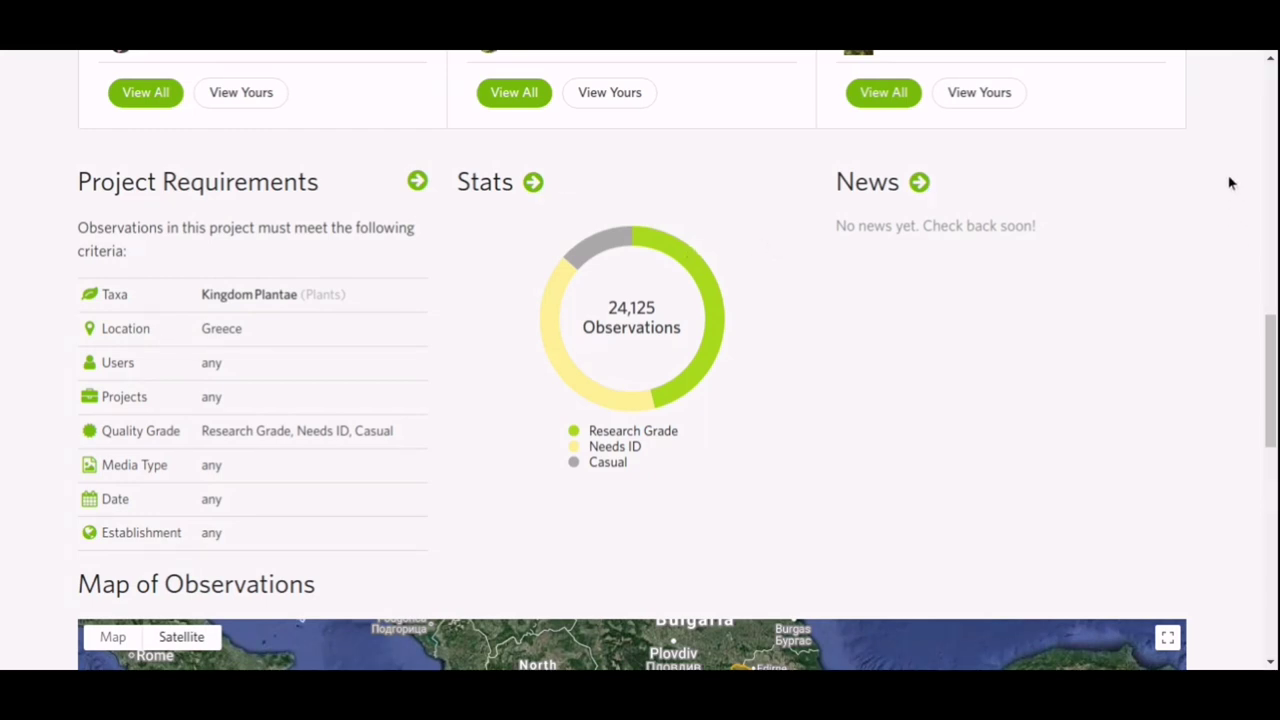
scroll(1230, 183, "down", 5)
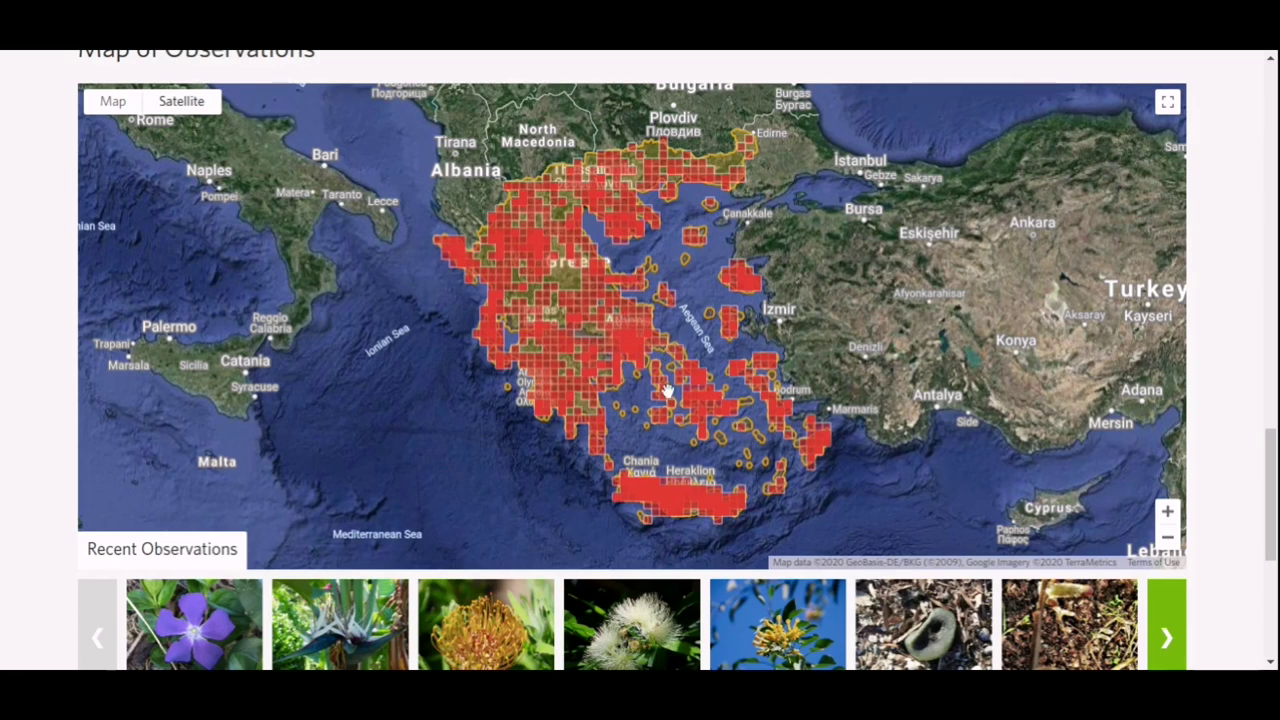
Open the Datura inoxia observation (Needs ID, June 20, 2019) from an Aegean map cell.
left_click(659, 423)
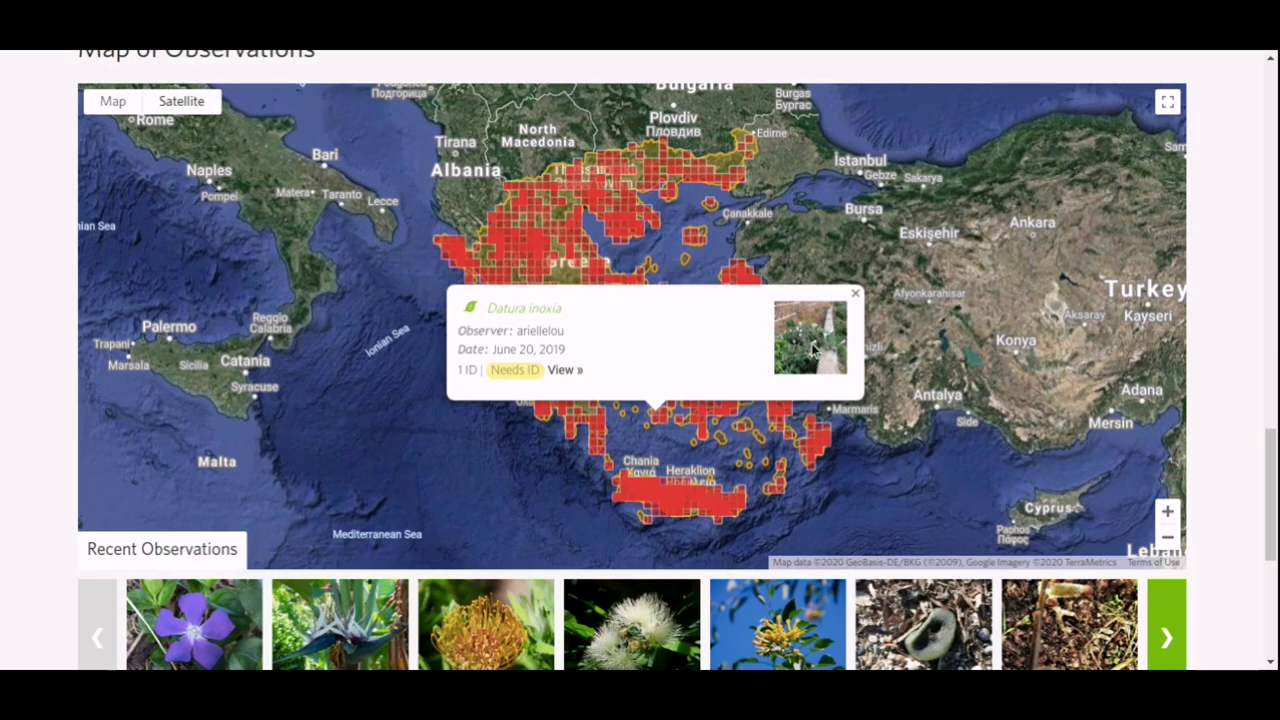
scroll(1206, 240, "down", 4)
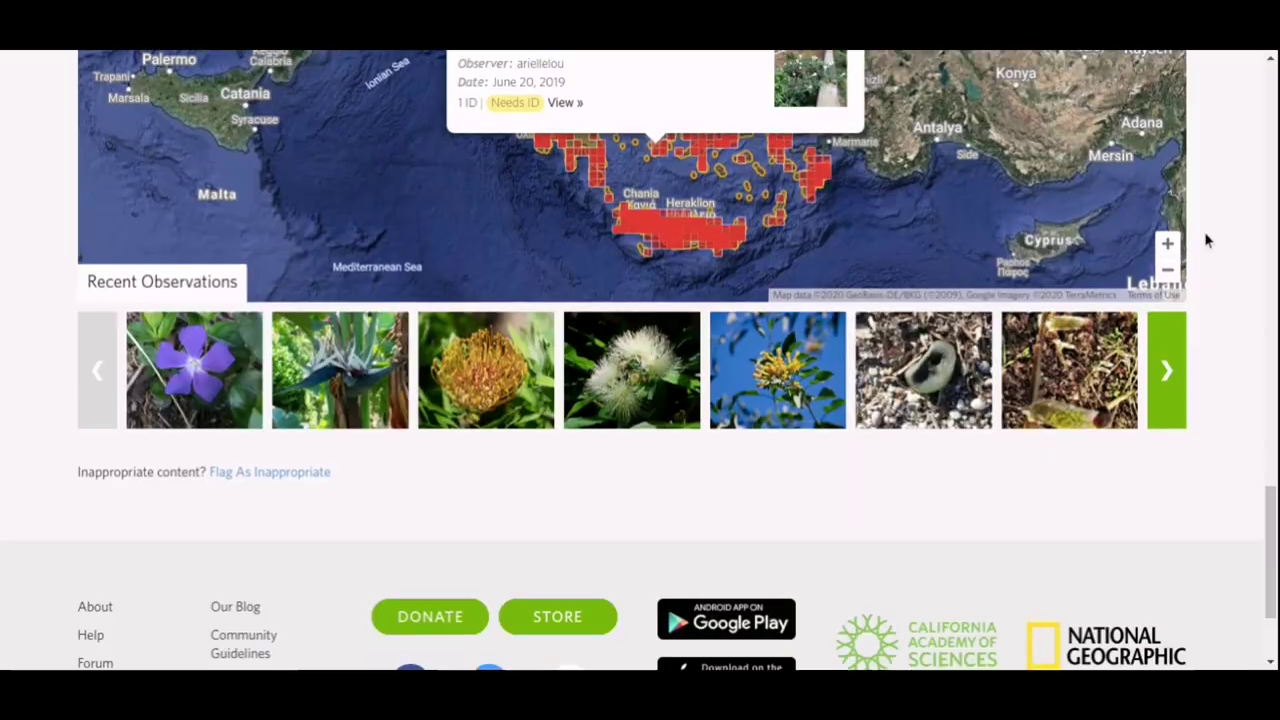